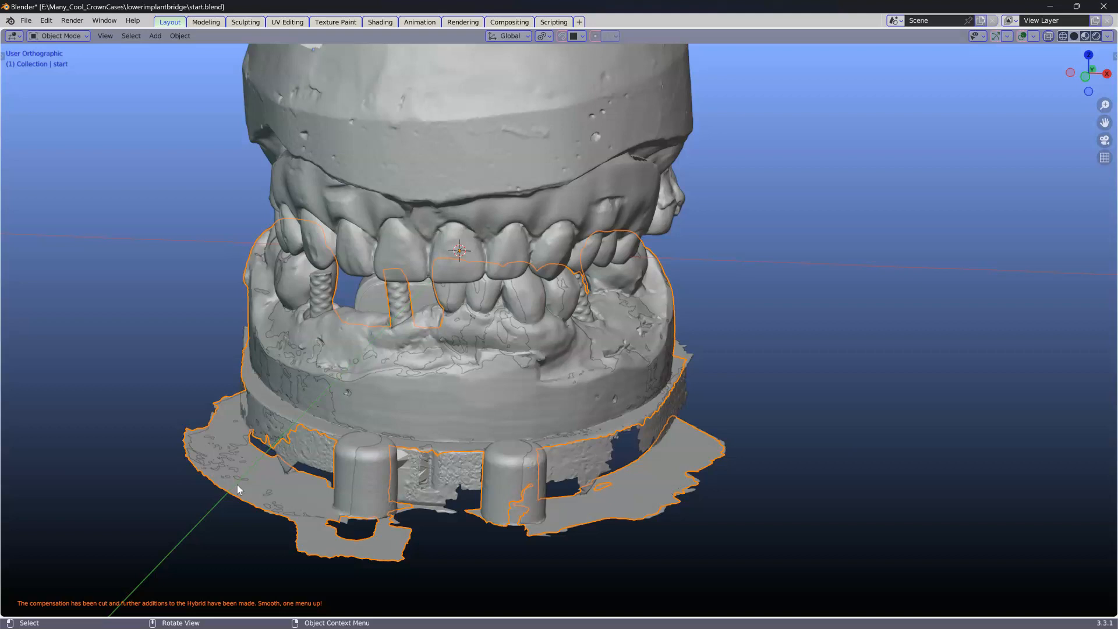
# Step: Unhide all hidden objects in the scene
pyautogui.moveTo(237, 483); pyautogui.dragTo(299, 419, button='middle')
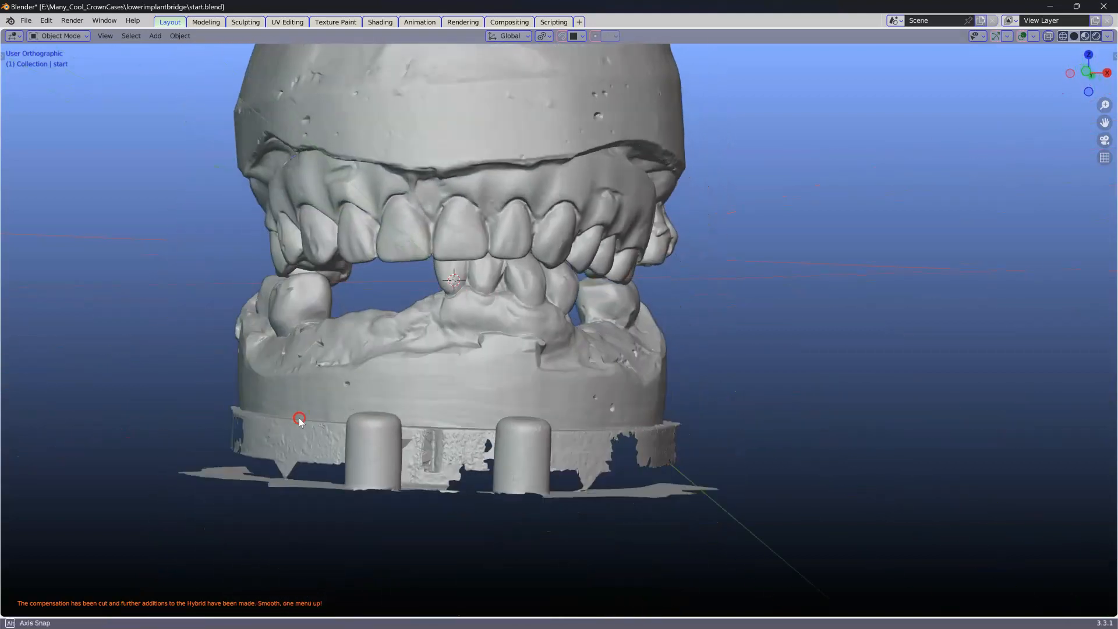
pyautogui.hotkey('alt', 'h')
pyautogui.scroll(-2, 372, 376)
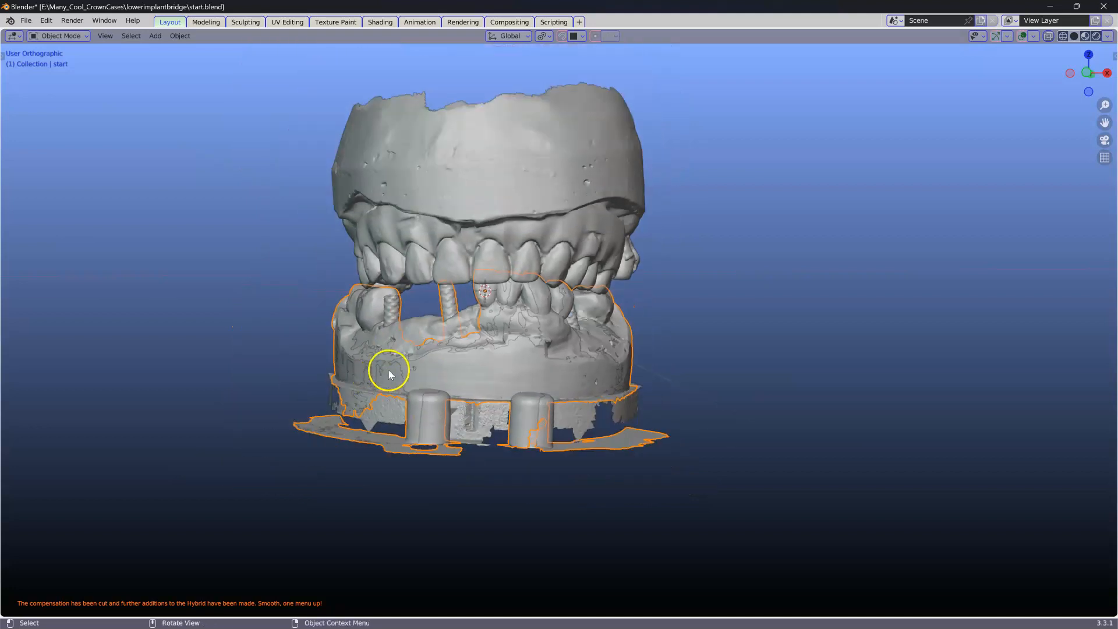
pyautogui.moveTo(389, 370); pyautogui.dragTo(383, 368, button='middle')
pyautogui.keyDown('shift'); pyautogui.moveTo(458, 369); pyautogui.dragTo(407, 361, button='middle'); pyautogui.keyUp('shift')
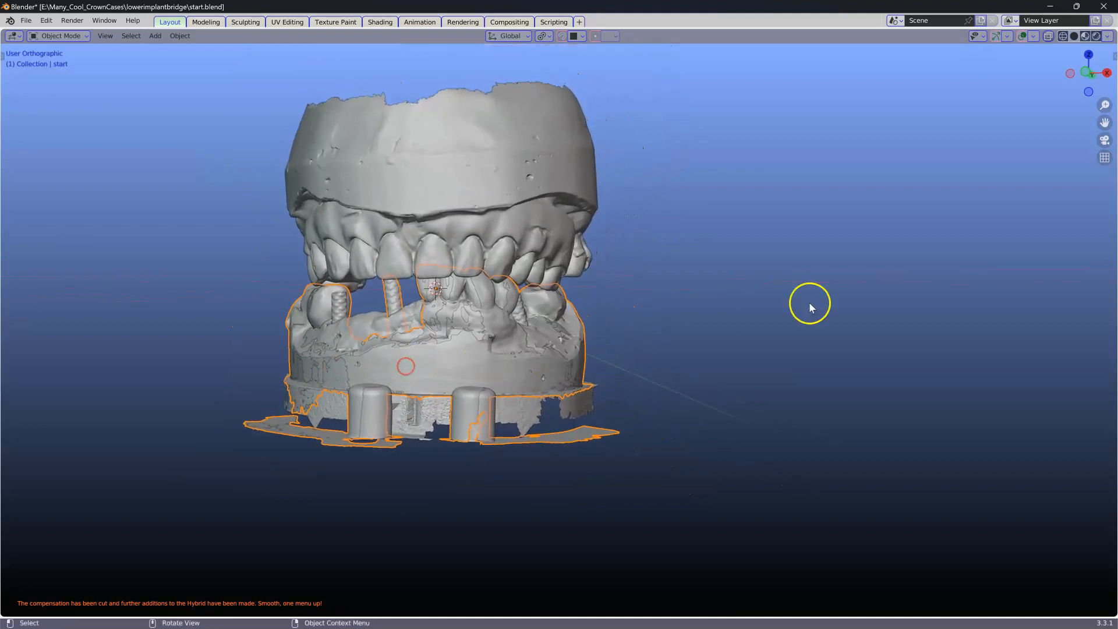
# Step: Open the sidebar, select the lower scan, and delete its base ring using Fast Edit with a box selection
pyautogui.press('n')
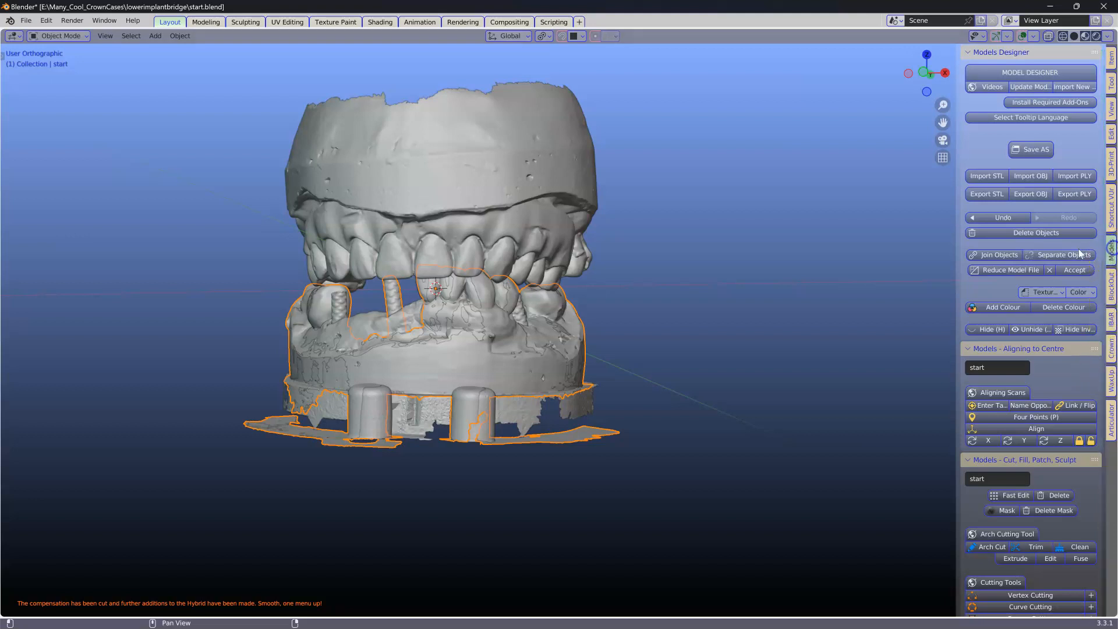
pyautogui.click(329, 441)
pyautogui.scroll(-5, 1017, 375)
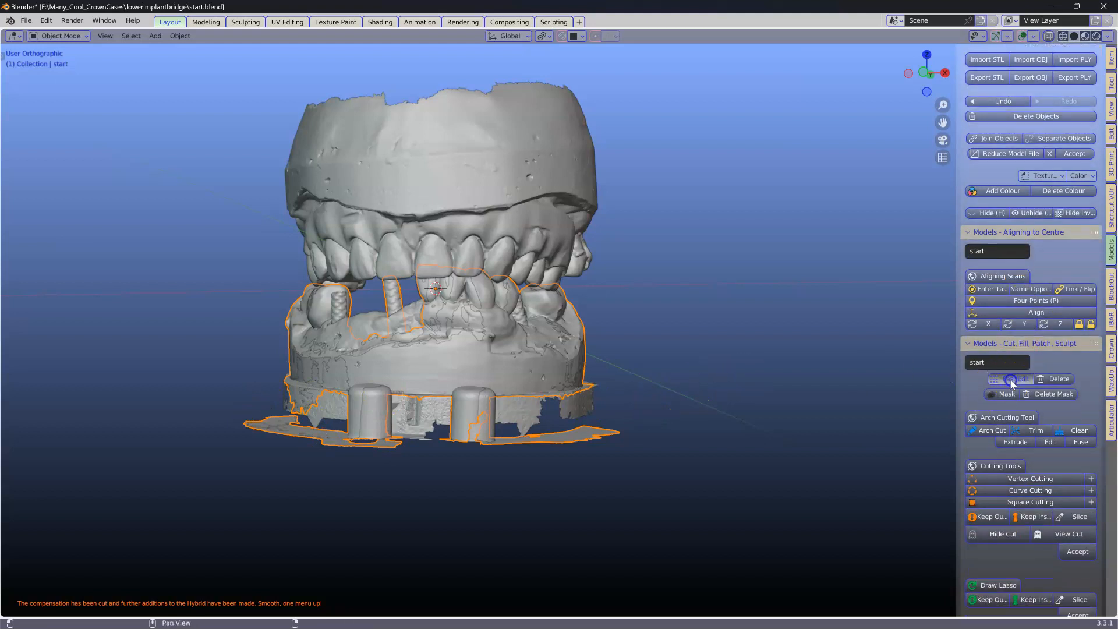
pyautogui.click(1010, 379)
pyautogui.press('b')
pyautogui.moveTo(223, 371); pyautogui.dragTo(800, 506)
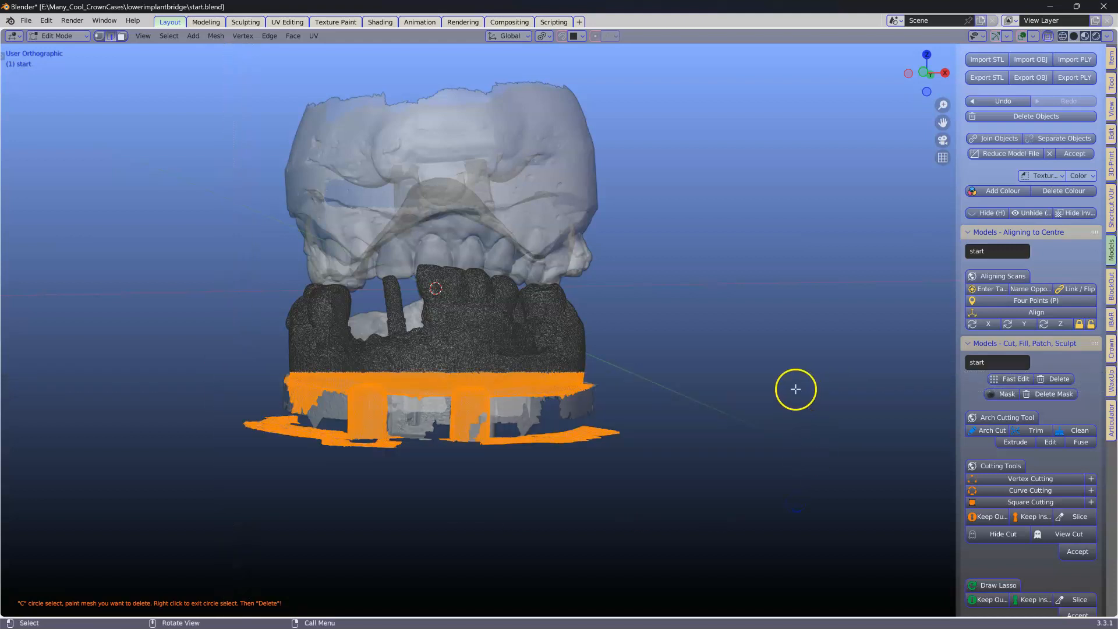
pyautogui.click(1058, 379)
# Step: Select the second lower scan copy and delete its base ring with a box selection in Fast Edit
pyautogui.click(359, 444)
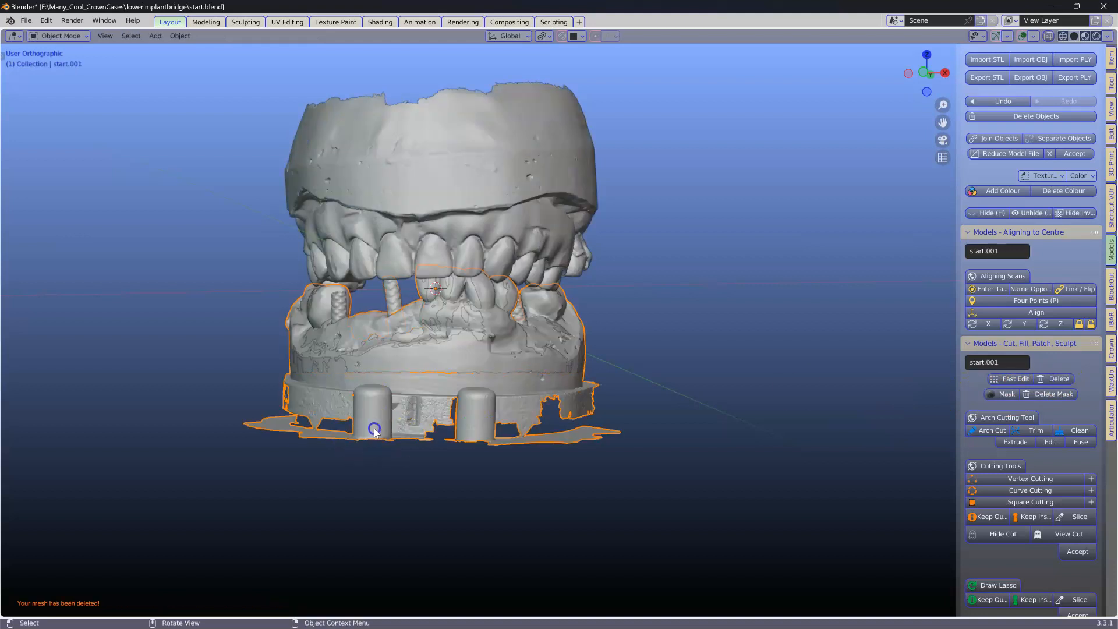
pyautogui.click(1004, 380)
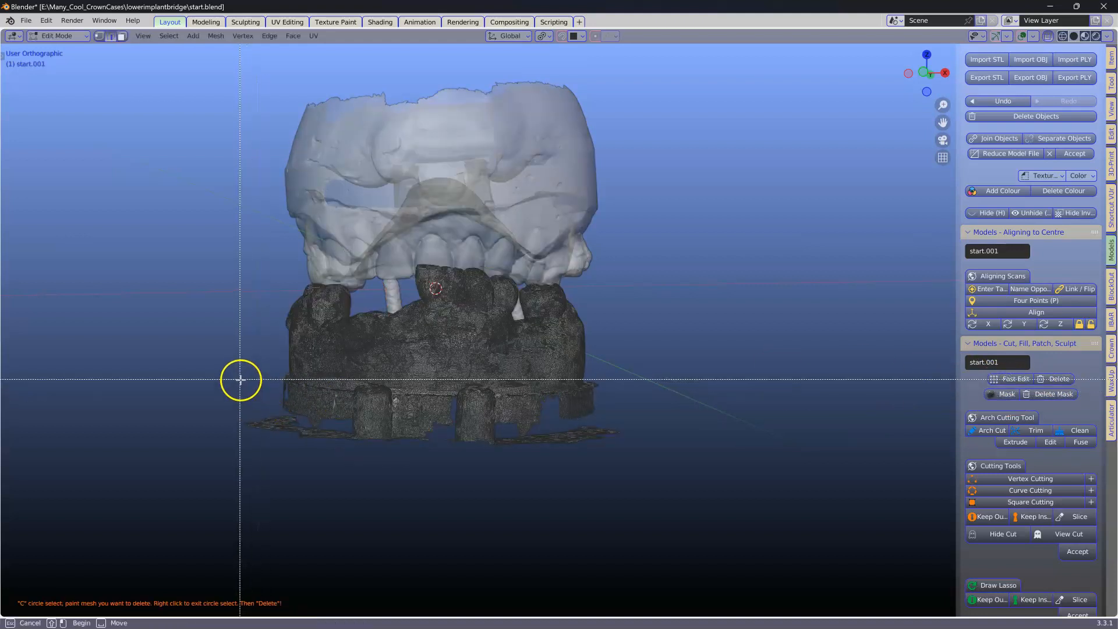
pyautogui.moveTo(238, 375); pyautogui.dragTo(777, 499)
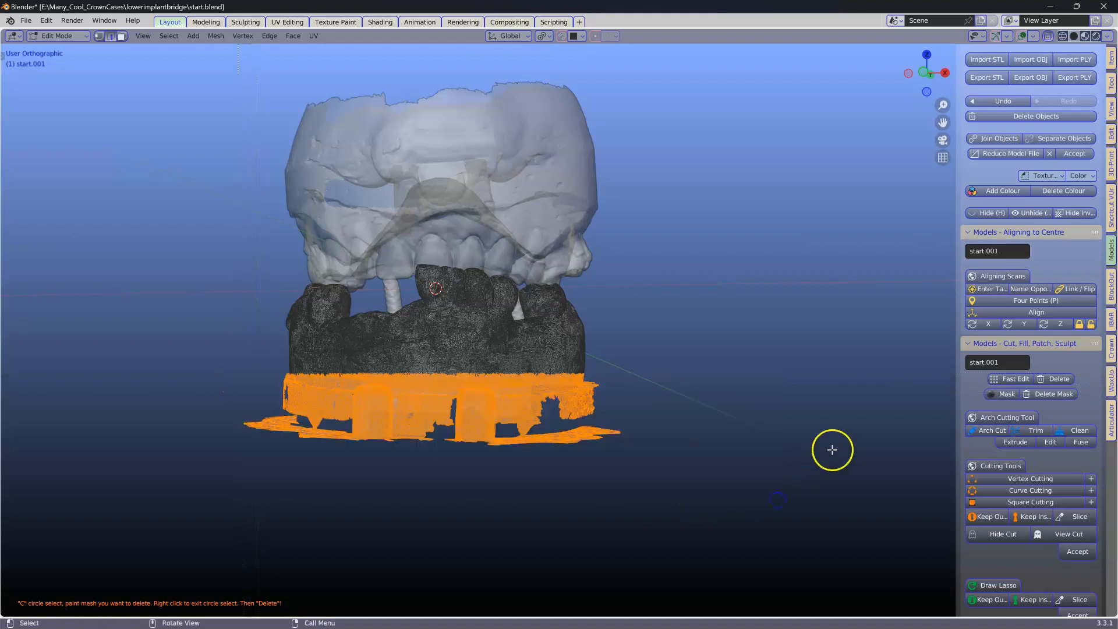
pyautogui.click(1058, 379)
# Step: Select the upper scan and delete its upper base portion with a box selection in Fast Edit
pyautogui.keyDown('shift'); pyautogui.moveTo(425, 349); pyautogui.dragTo(383, 449, button='middle'); pyautogui.keyUp('shift')
pyautogui.click(405, 309)
pyautogui.click(1012, 380)
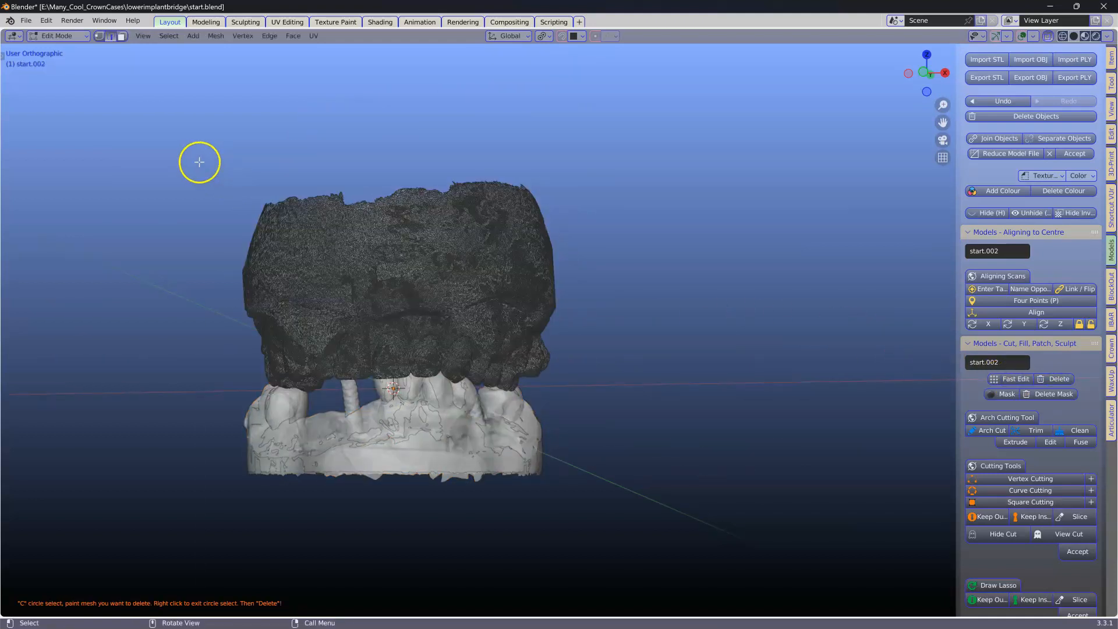
pyautogui.rightClick(163, 125)
pyautogui.press('b')
pyautogui.moveTo(160, 124)
pyautogui.mouseDown()
pyautogui.moveTo(629, 277)
pyautogui.moveTo(636, 268)
pyautogui.mouseUp()
pyautogui.click(1041, 380)
# Step: Circle-select the leftover fragments on top of the upper scan in Fast Edit and delete them
pyautogui.scroll(-1, 511, 328)
pyautogui.moveTo(476, 336); pyautogui.dragTo(499, 312, button='middle')
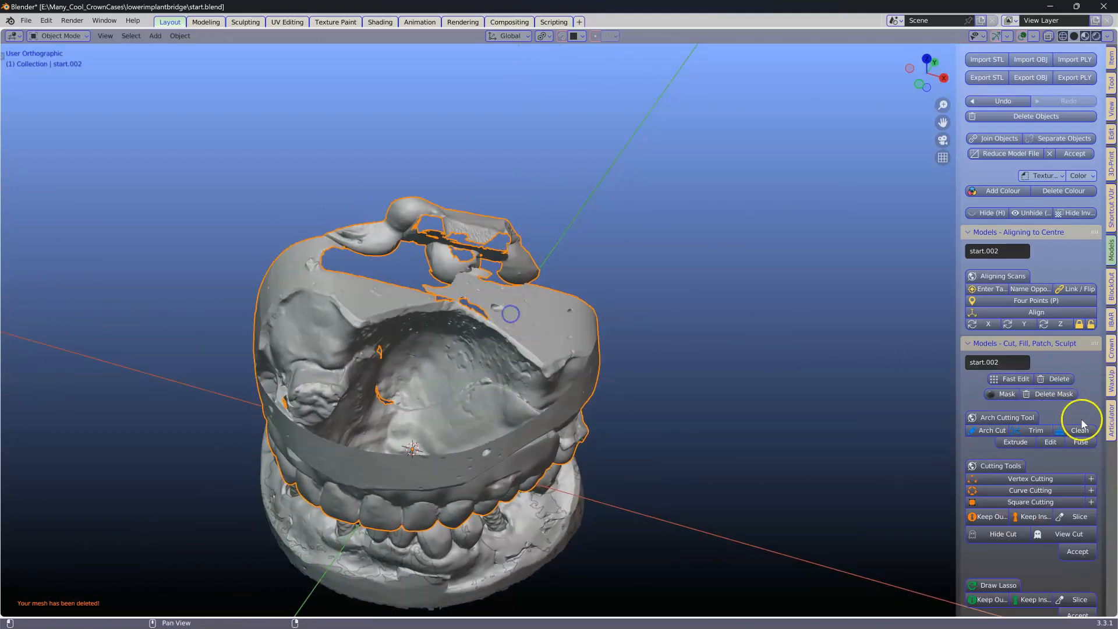
pyautogui.click(1010, 379)
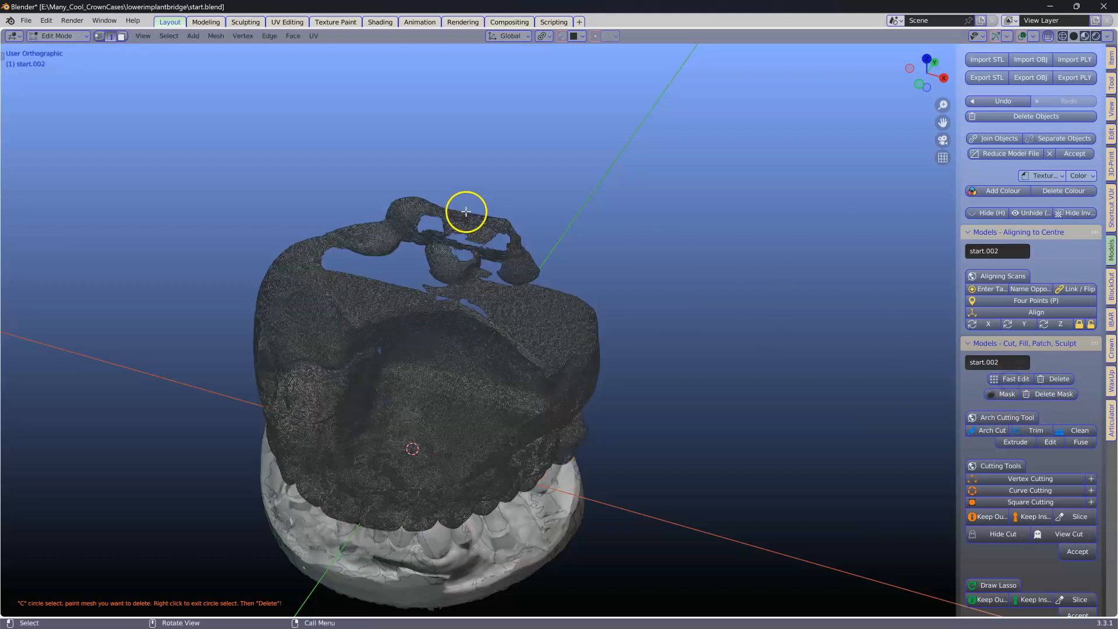
pyautogui.press('c')
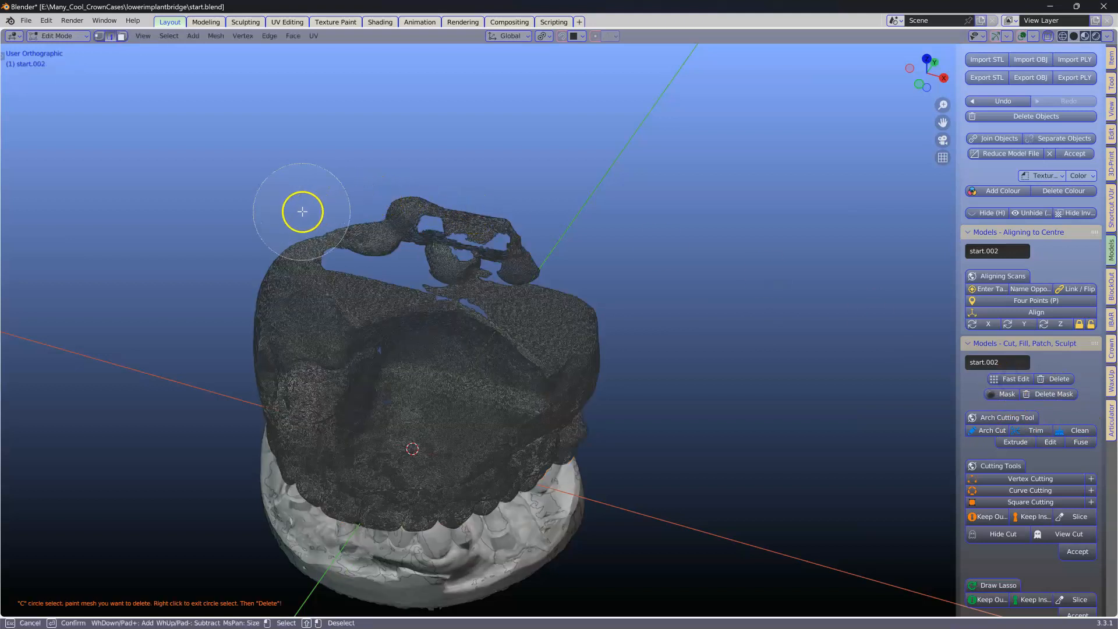
pyautogui.moveTo(309, 210)
pyautogui.mouseDown()
pyautogui.moveTo(343, 224)
pyautogui.moveTo(558, 239)
pyautogui.moveTo(426, 229)
pyautogui.mouseUp()
pyautogui.rightClick(425, 228)
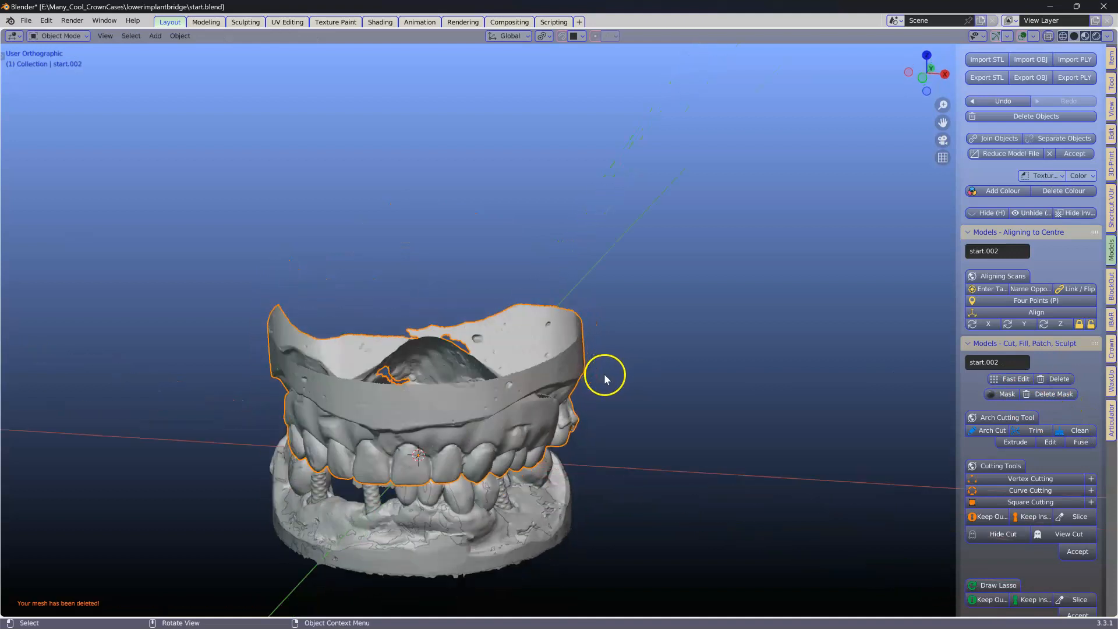
# Step: Move the upper scan into the Antagonist collection using the Crown module
pyautogui.moveTo(592, 371); pyautogui.dragTo(599, 354, button='middle')
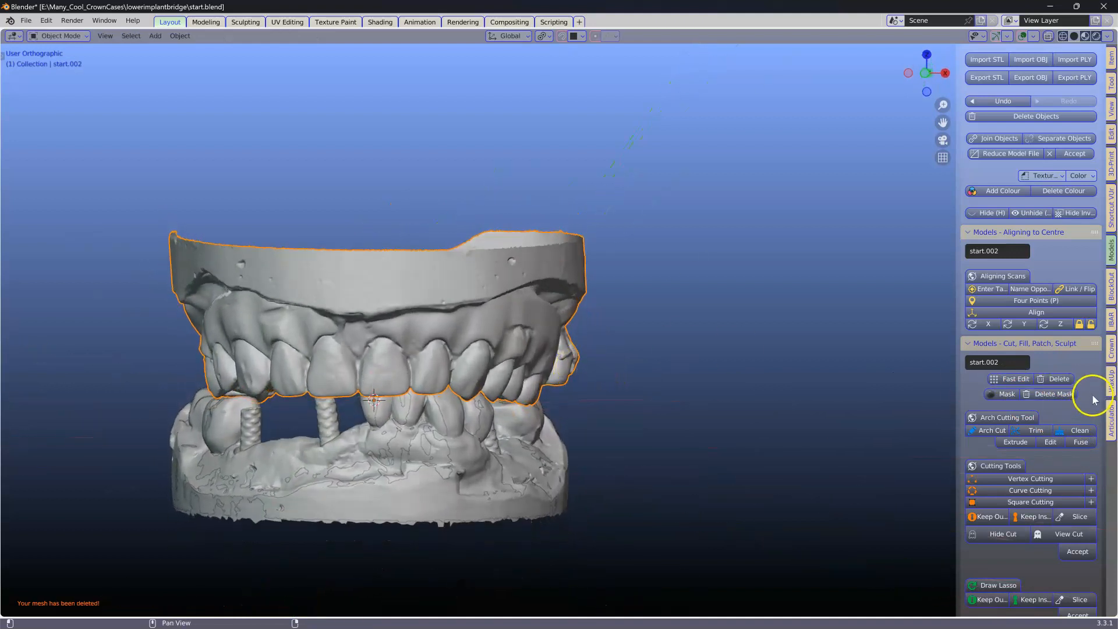
pyautogui.click(1110, 350)
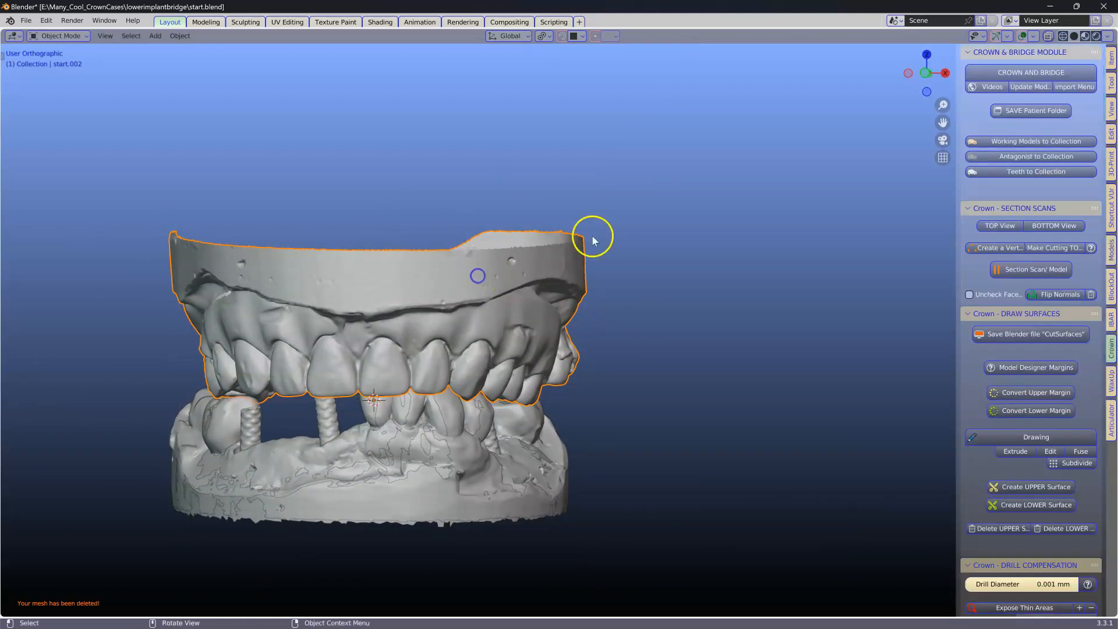
pyautogui.click(990, 156)
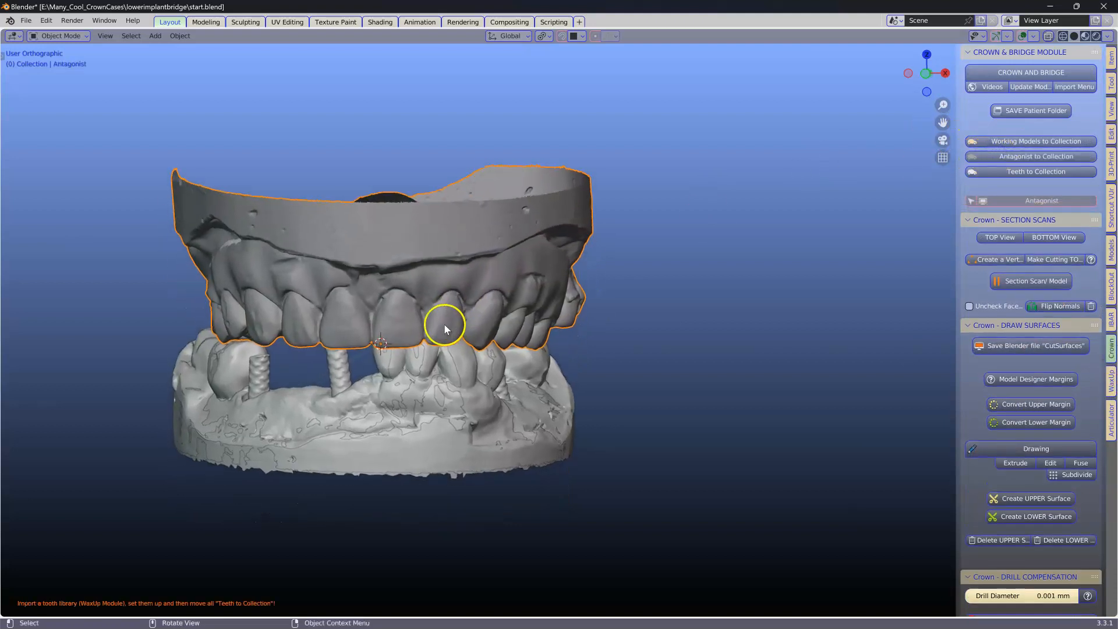
# Step: Select the lower scan named start and move it to the Working Models collection
pyautogui.click(388, 410)
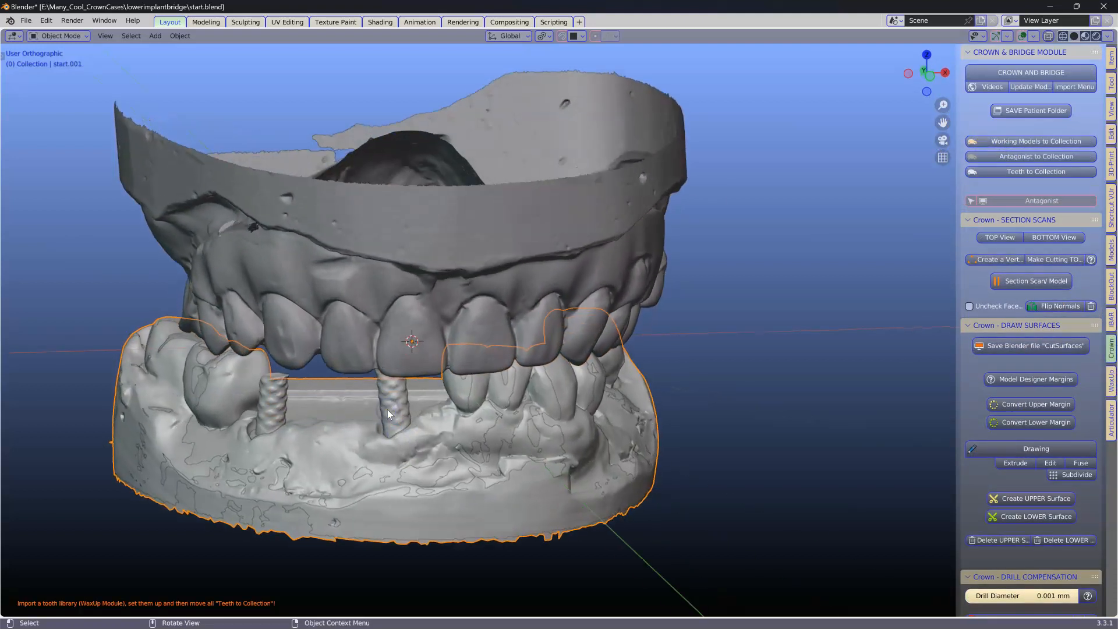
pyautogui.click(287, 424)
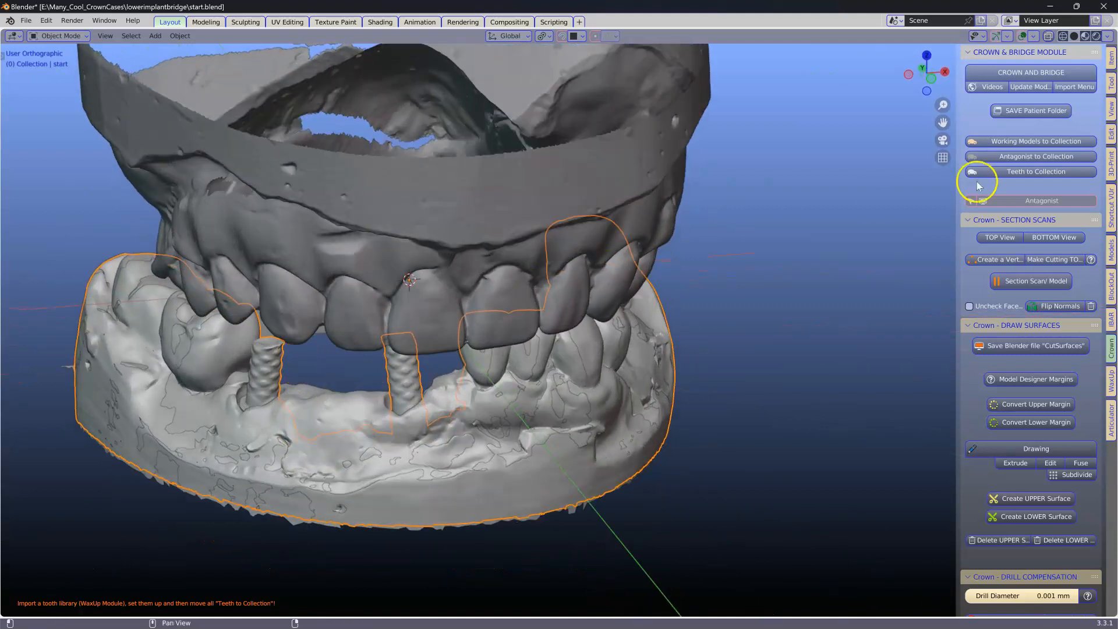
pyautogui.click(1034, 142)
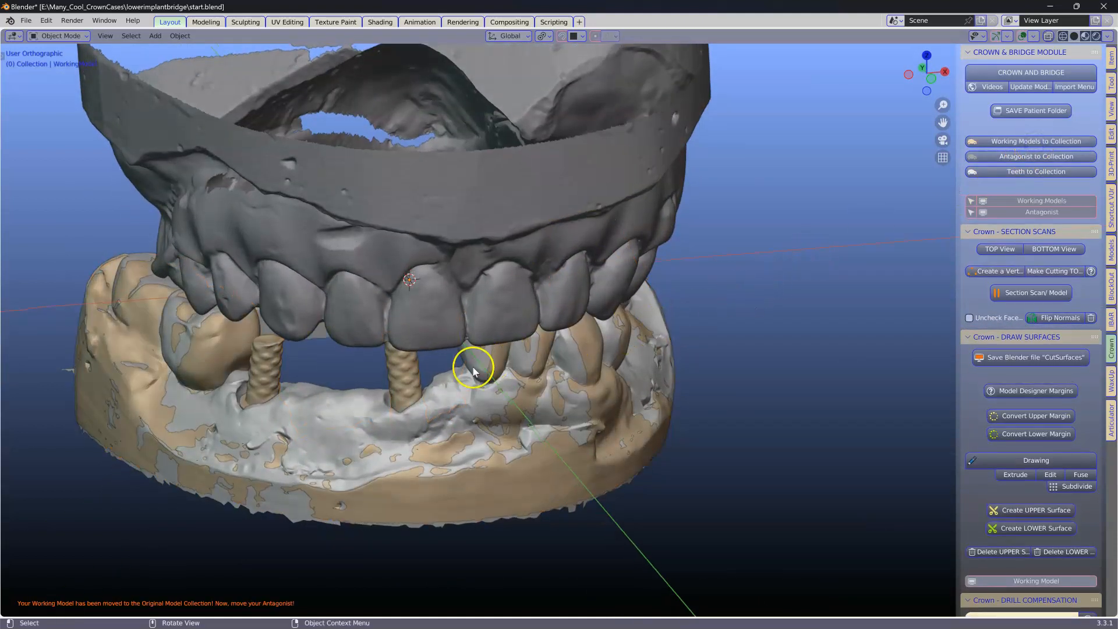
# Step: Select the remaining lower scan copy and open an Outliner in a new split area beside the viewport
pyautogui.click(344, 389)
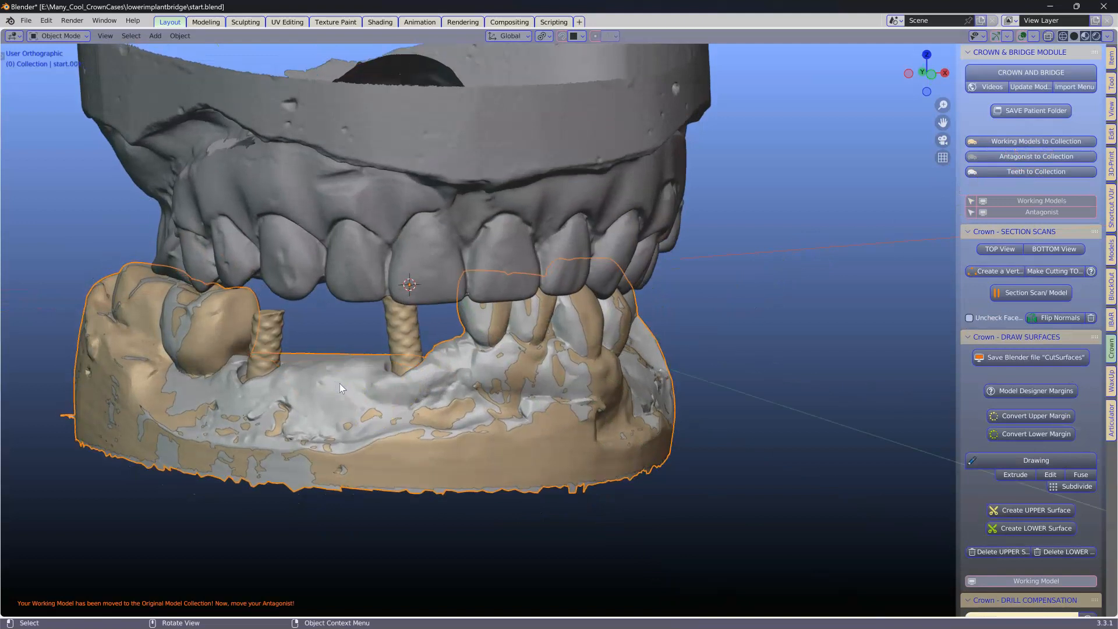
pyautogui.moveTo(1109, 23); pyautogui.dragTo(886, 41)
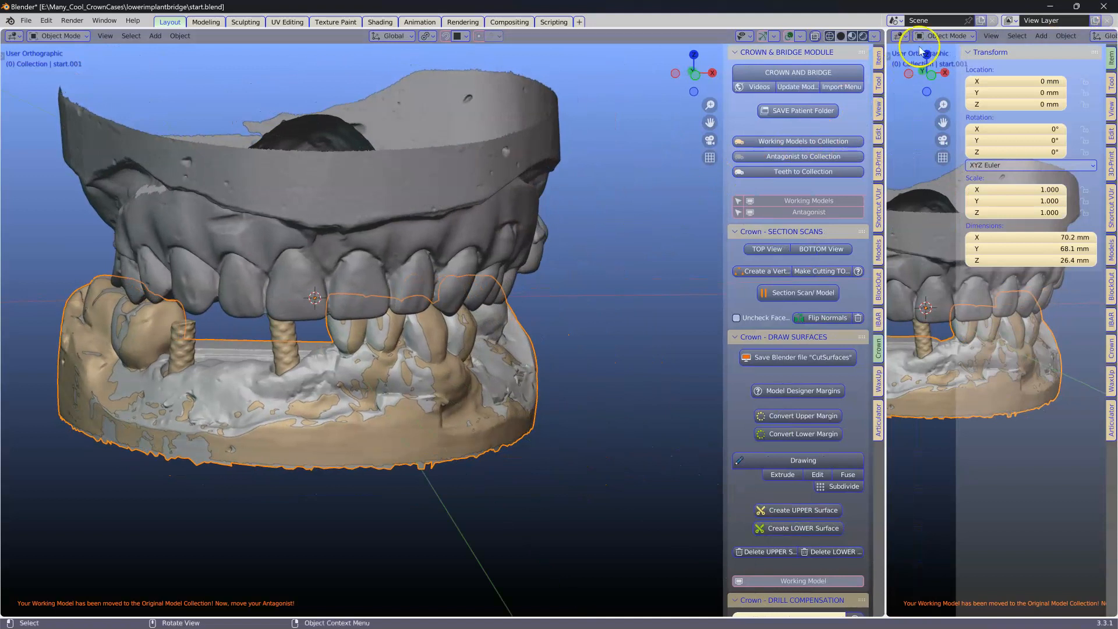
pyautogui.click(899, 36)
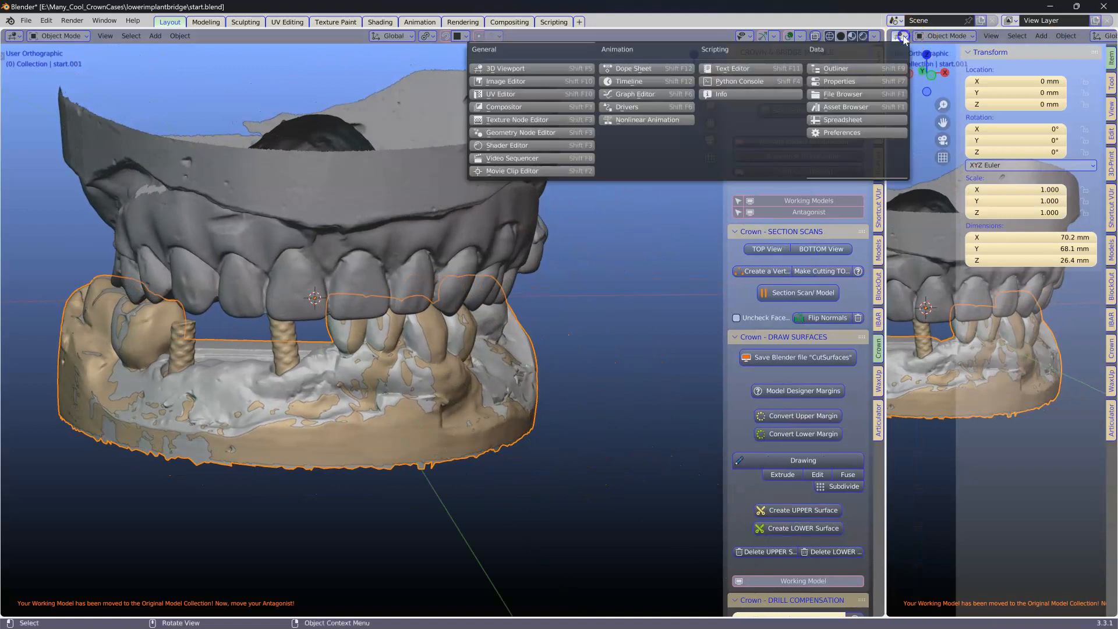
pyautogui.click(836, 69)
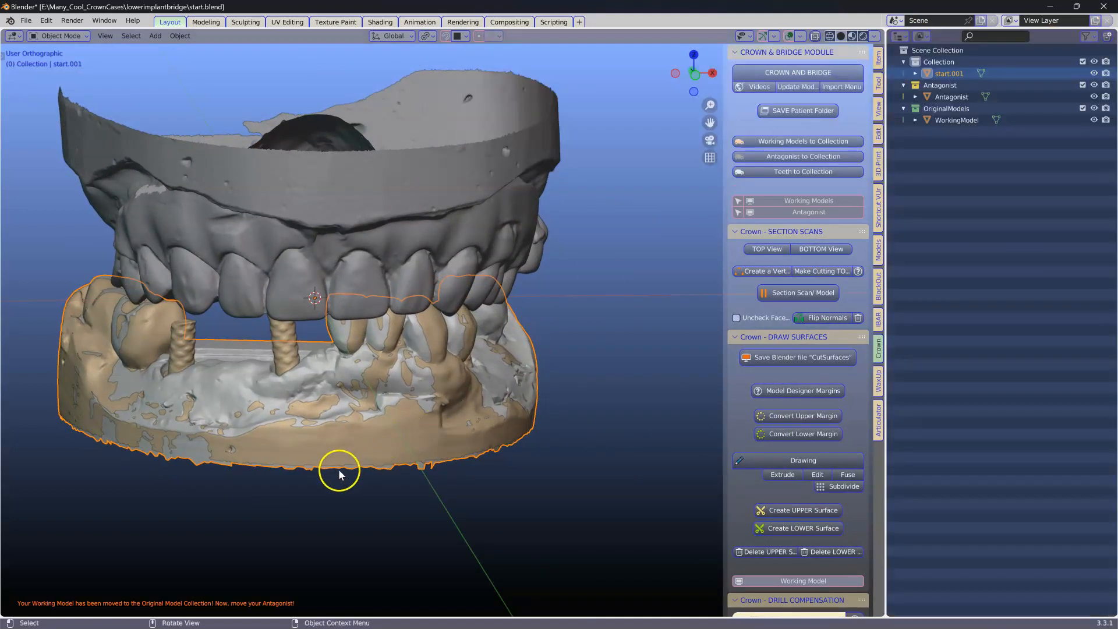
# Step: Move the start.001 object into a new collection named hidden
pyautogui.moveTo(339, 473); pyautogui.dragTo(302, 422, button='middle')
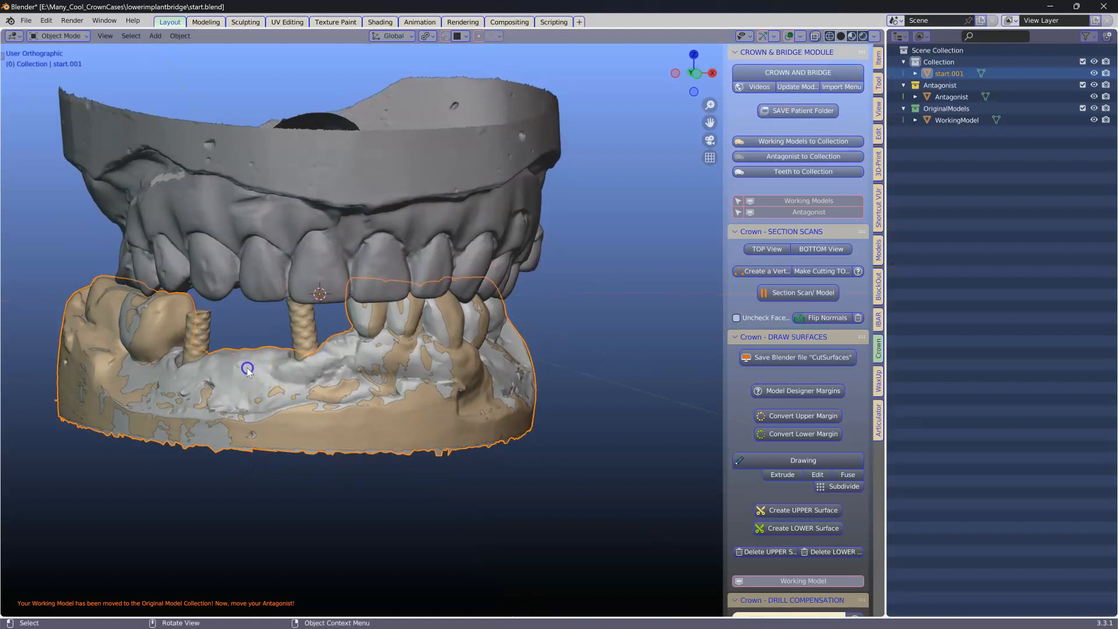
pyautogui.moveTo(247, 368); pyautogui.dragTo(254, 368, button='middle')
pyautogui.press('m')
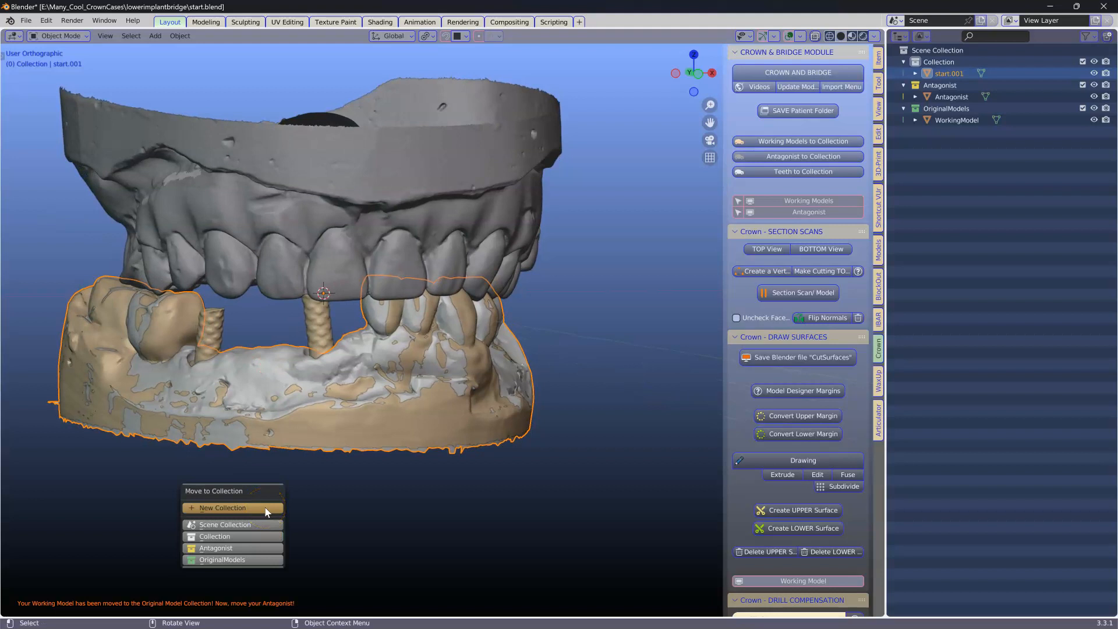
pyautogui.click(242, 508)
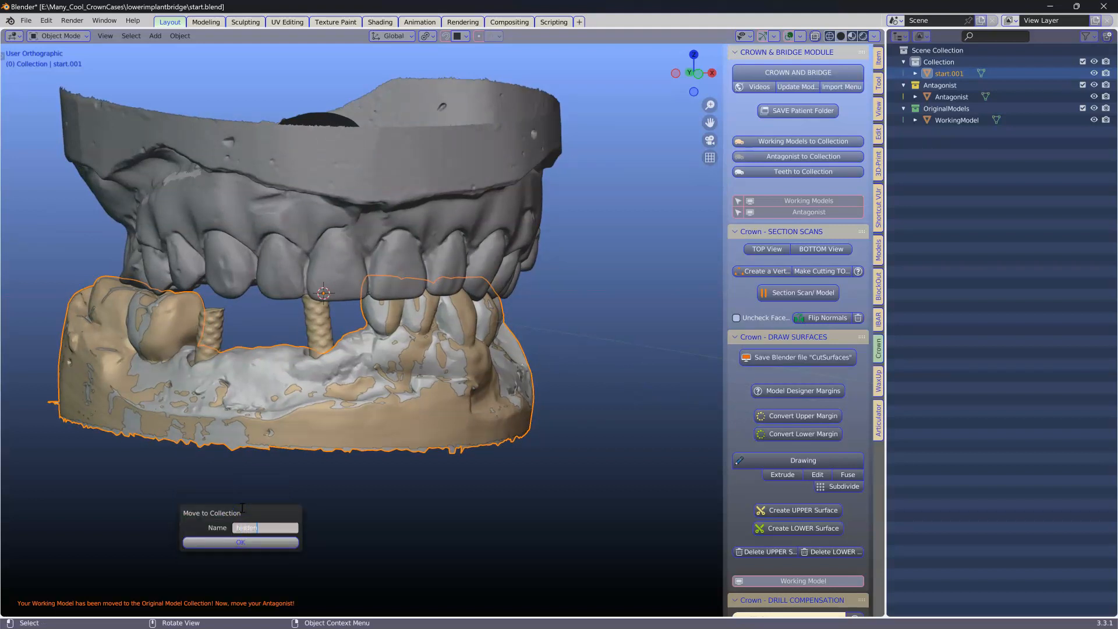
pyautogui.click(234, 542)
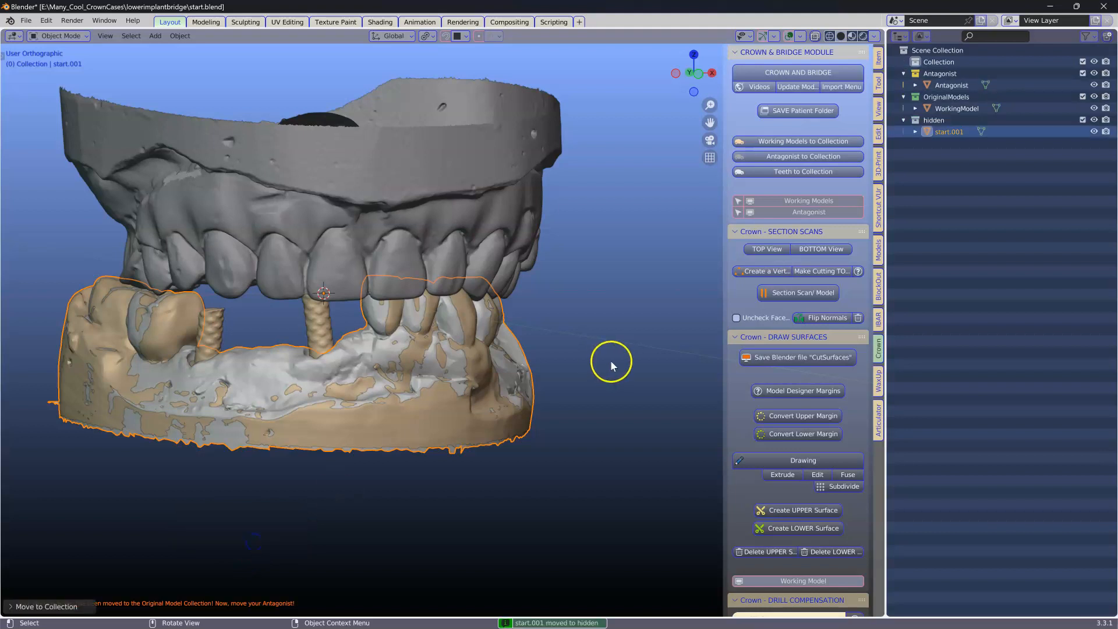
# Step: Disable the hidden collection in the viewport and select the WorkingModel
pyautogui.click(1086, 36)
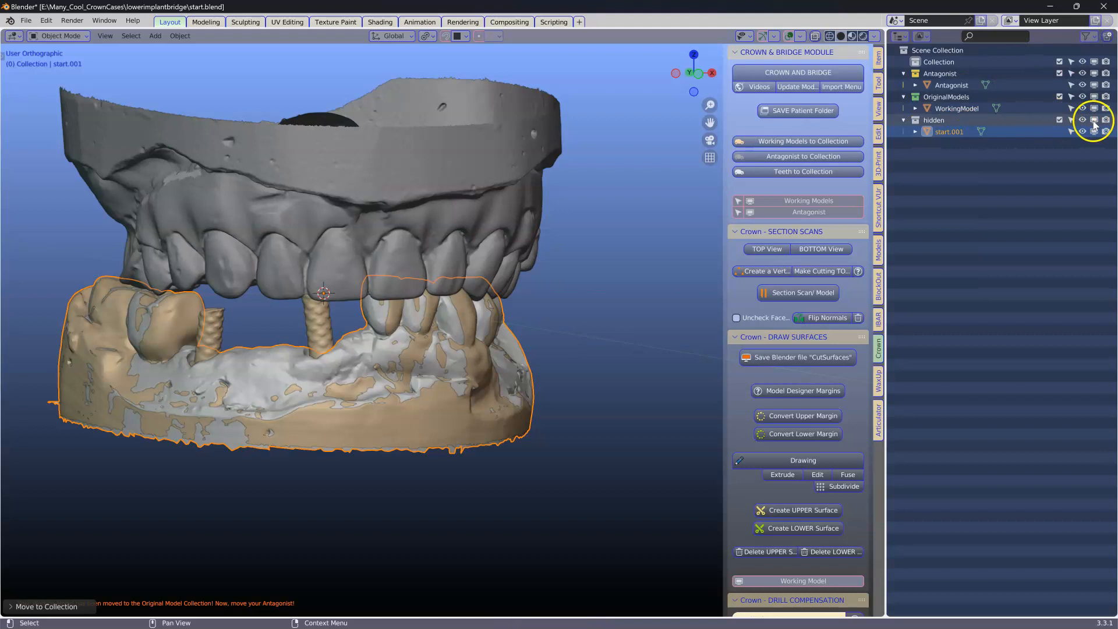
pyautogui.click(1093, 119)
pyautogui.click(435, 317)
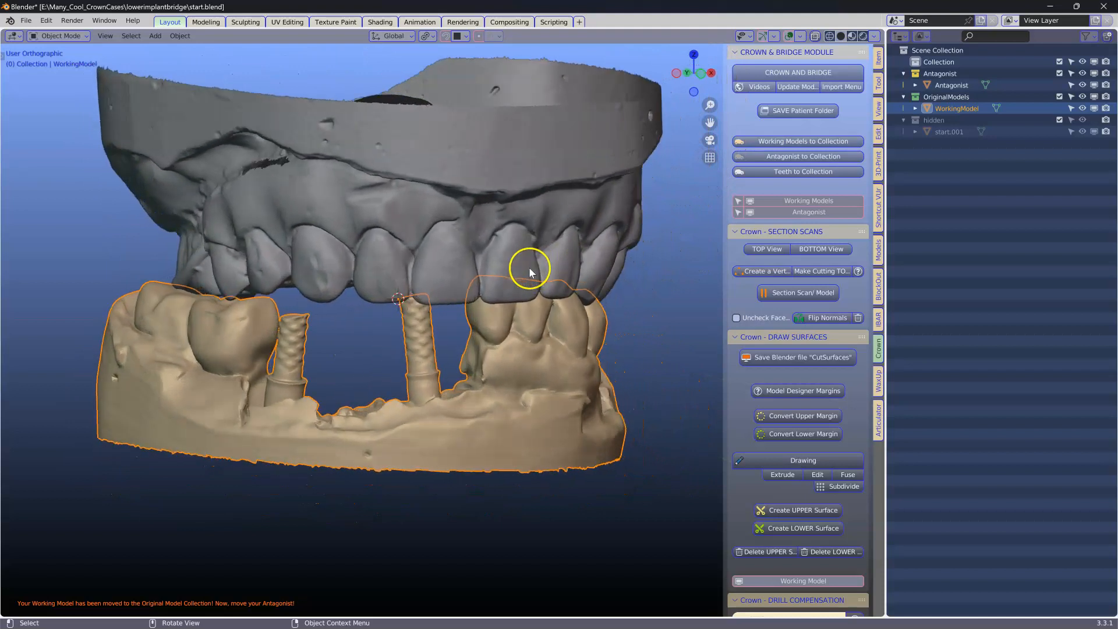
# Step: Narrow the Outliner area, switch to the WaxUp module and widen its sidebar
pyautogui.moveTo(885, 212); pyautogui.dragTo(1030, 212)
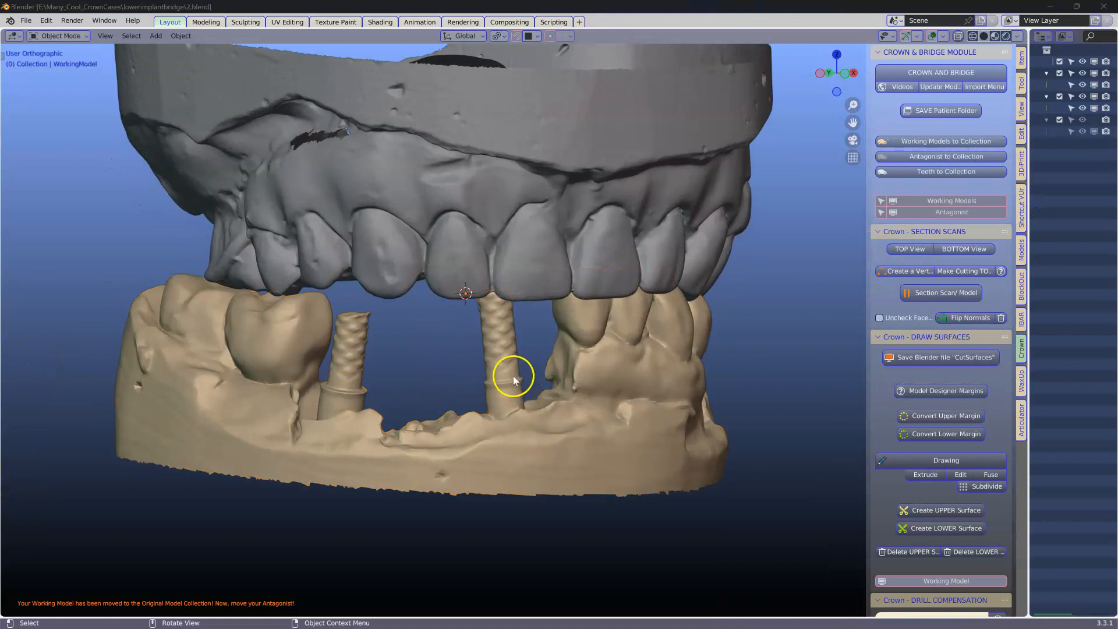
pyautogui.moveTo(512, 376); pyautogui.dragTo(852, 354, button='middle')
pyautogui.click(1021, 382)
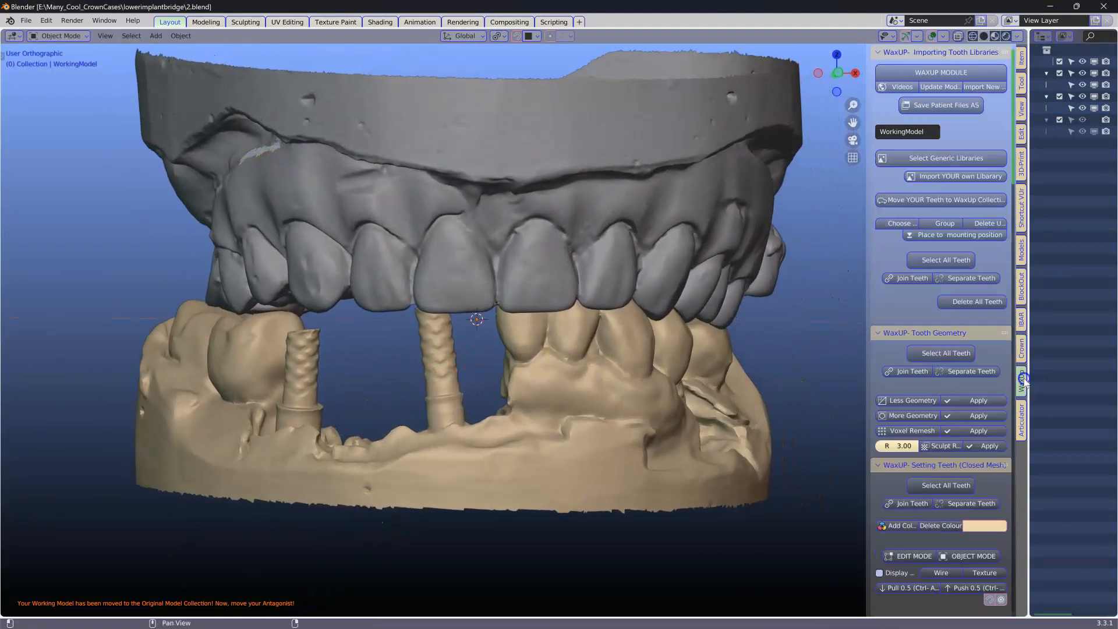
pyautogui.moveTo(1029, 344); pyautogui.dragTo(1112, 343)
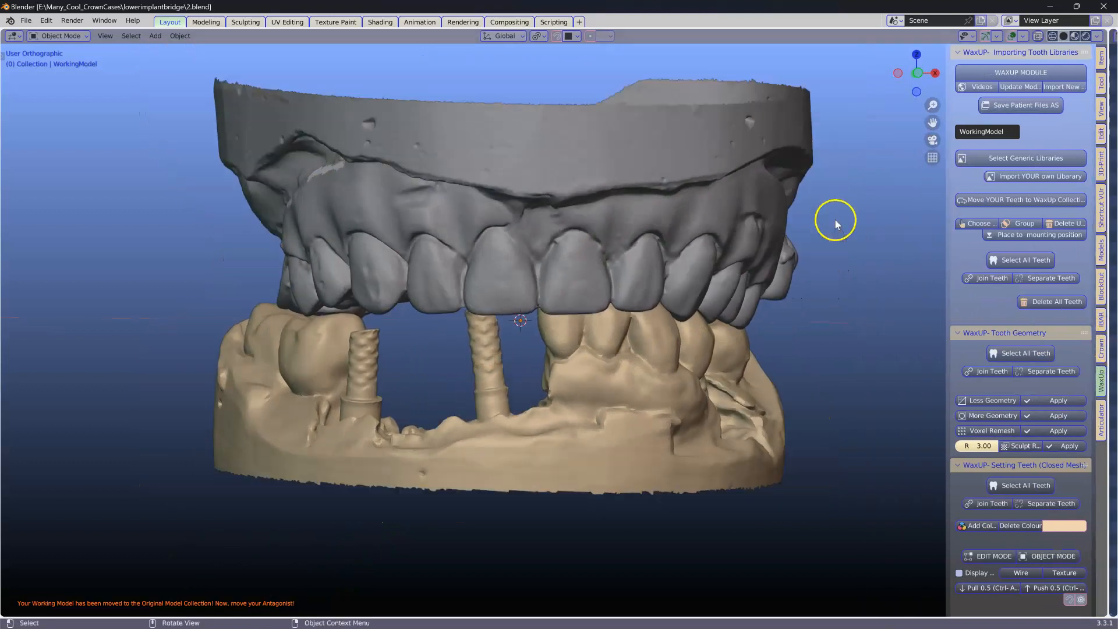
# Step: Import the Basic Solid generic tooth library
pyautogui.scroll(-2, 839, 228)
pyautogui.moveTo(840, 232); pyautogui.dragTo(842, 243, button='middle')
pyautogui.scroll(1, 842, 244)
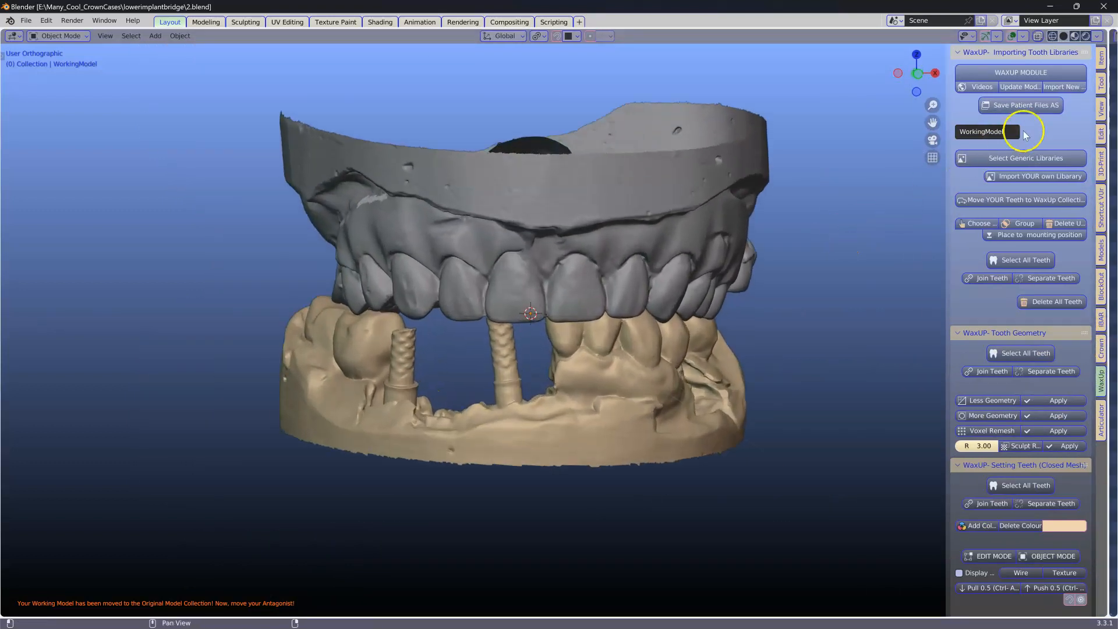
pyautogui.click(1025, 158)
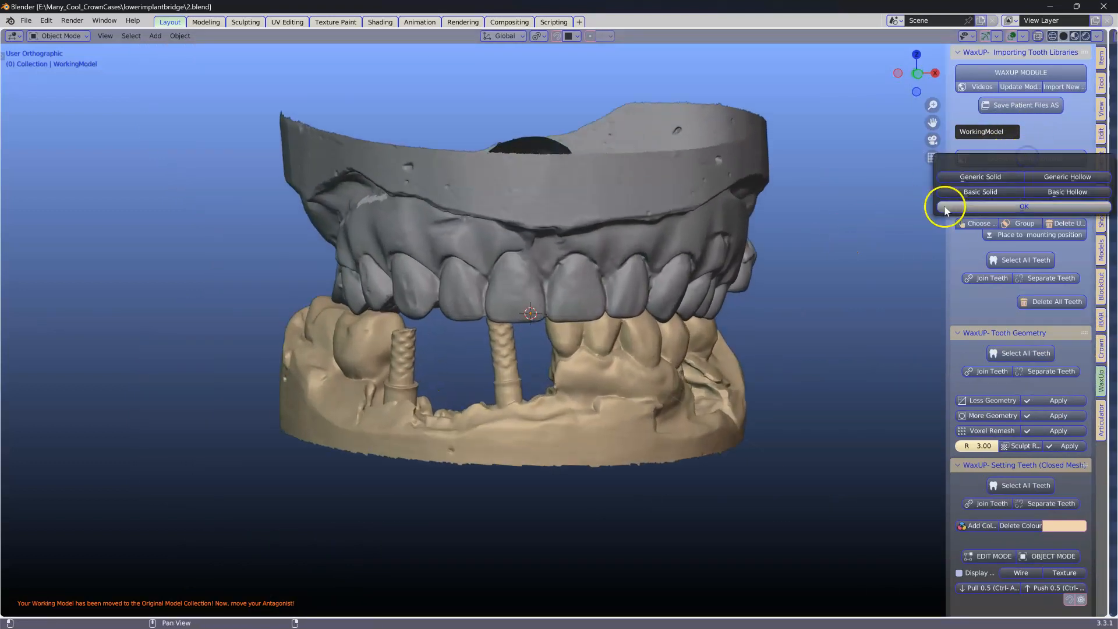
pyautogui.click(979, 193)
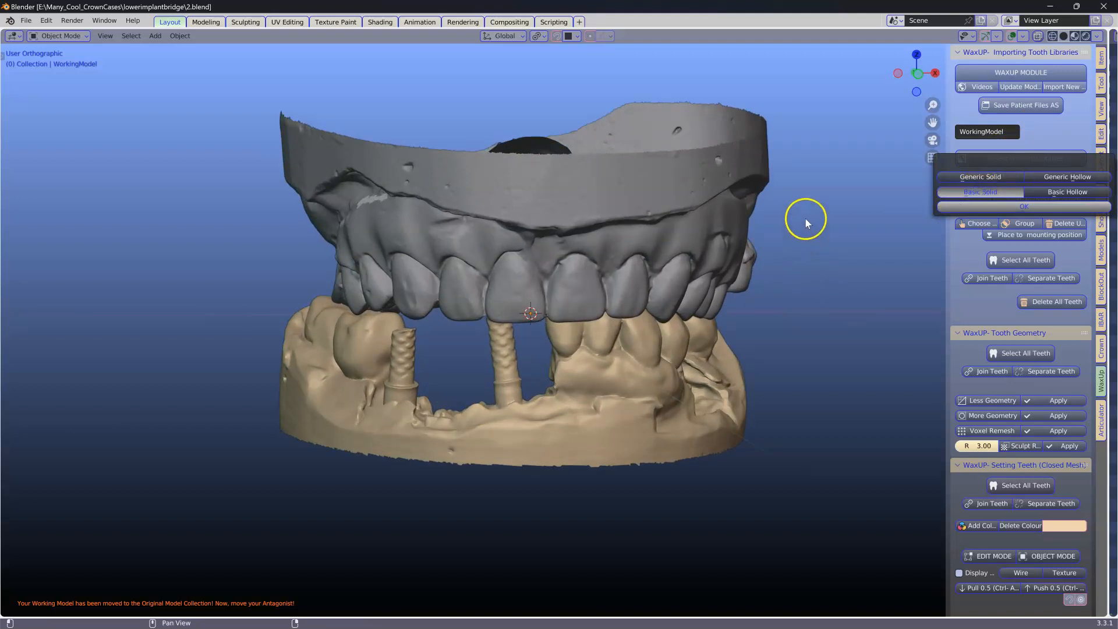
# Step: Choose the wanted library teeth by painting over them
pyautogui.click(792, 261)
pyautogui.scroll(-1, 760, 217)
pyautogui.scroll(-2, 760, 219)
pyautogui.moveTo(755, 228); pyautogui.dragTo(704, 237, button='middle')
pyautogui.moveTo(621, 157); pyautogui.dragTo(955, 233, button='middle')
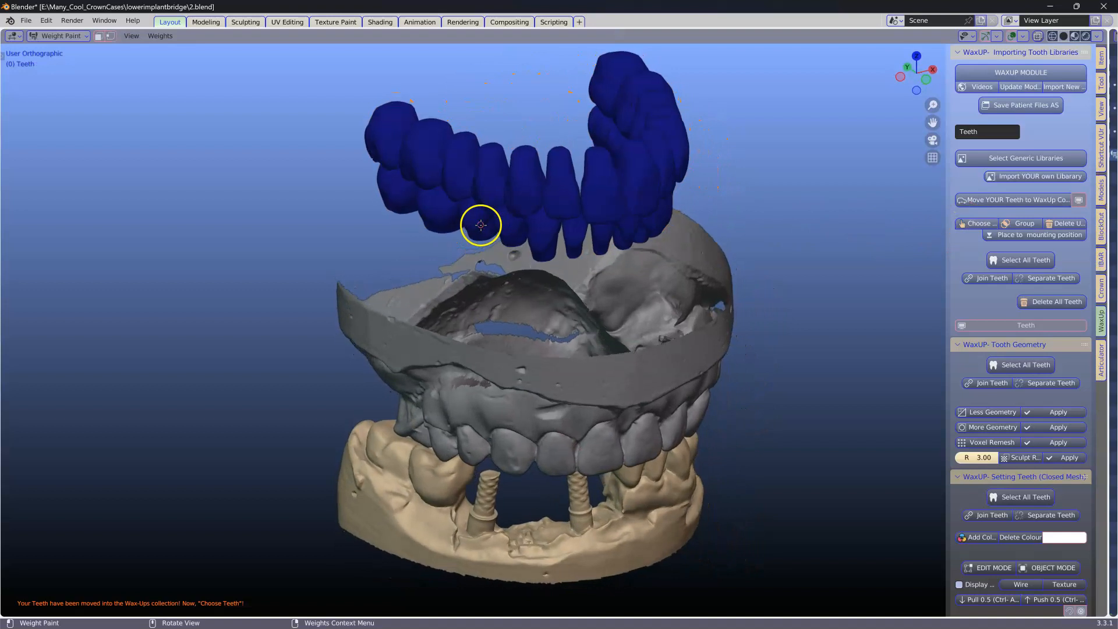
pyautogui.moveTo(661, 221)
pyautogui.mouseDown(button='middle')
pyautogui.moveTo(687, 227)
pyautogui.moveTo(657, 239)
pyautogui.mouseUp(button='middle')
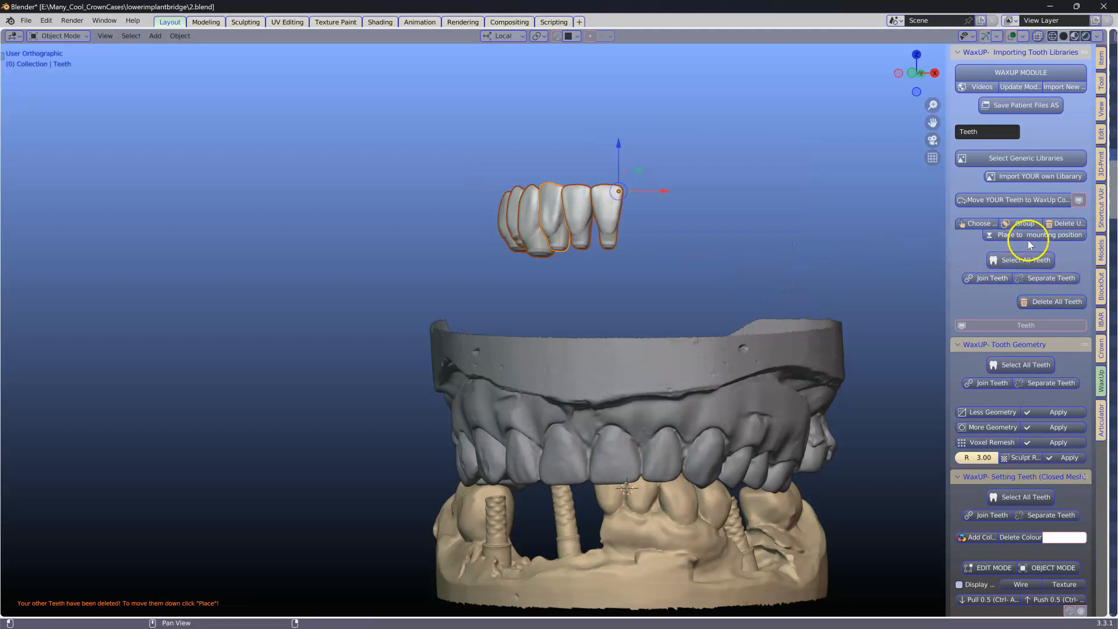
# Step: Place the chosen teeth at the mounting position on the model
pyautogui.click(1053, 236)
pyautogui.moveTo(772, 352); pyautogui.dragTo(833, 237, button='middle')
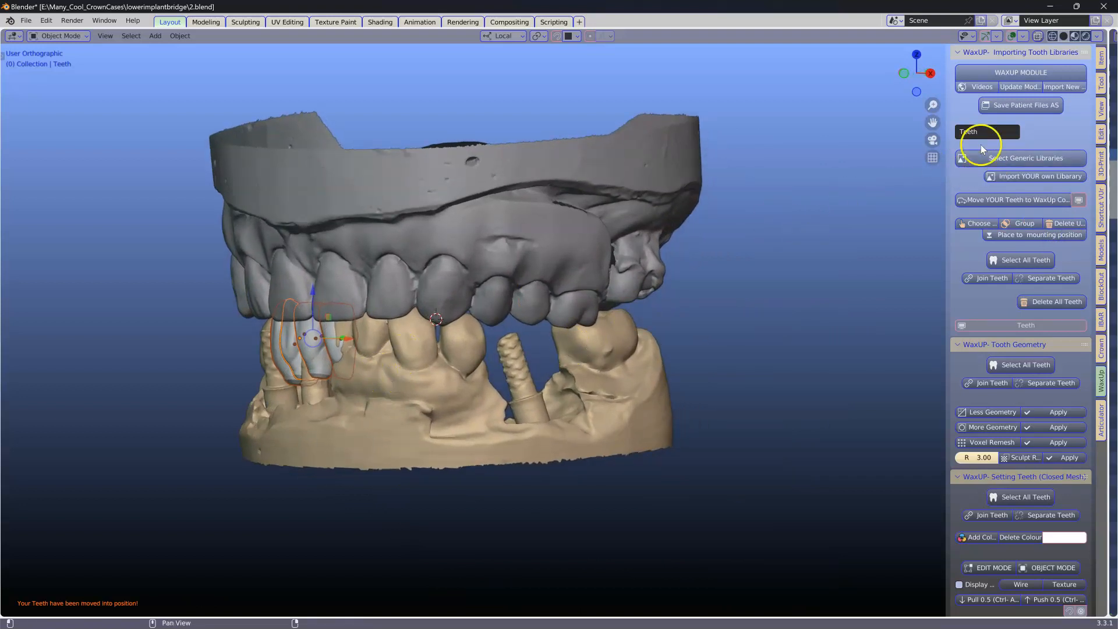
# Step: Import another set of Basic Solid generic library teeth
pyautogui.click(1005, 163)
pyautogui.click(949, 195)
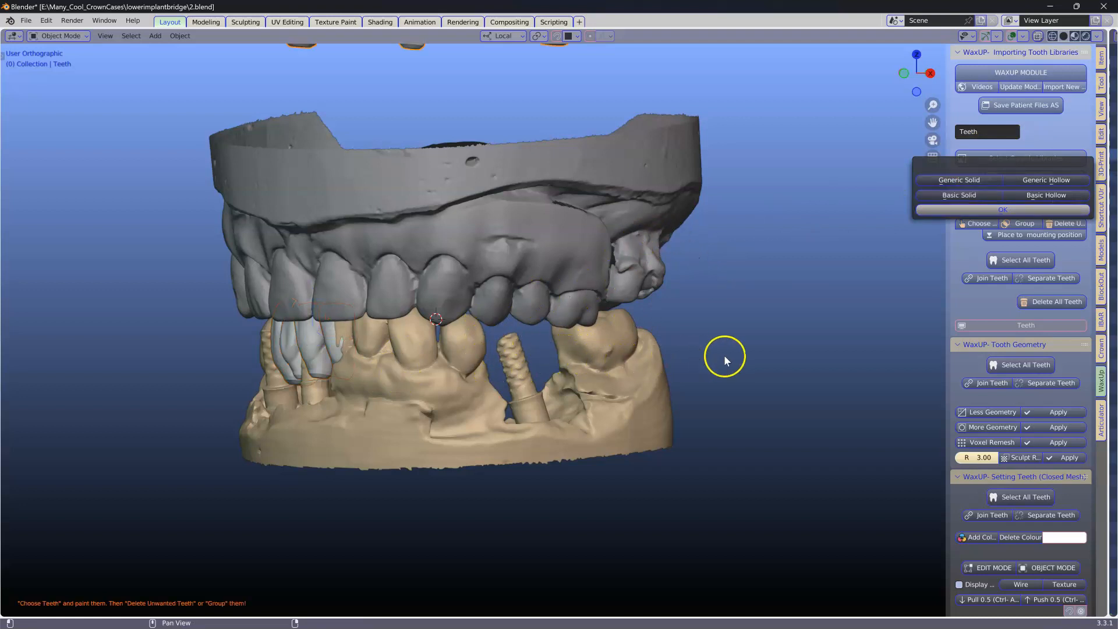
pyautogui.click(973, 210)
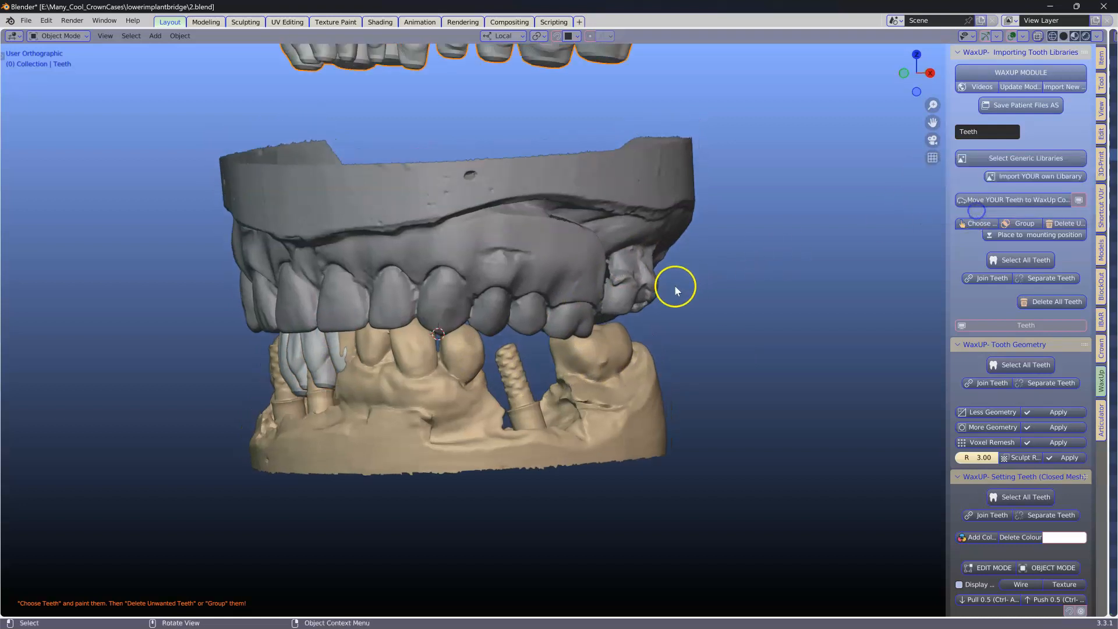
# Step: Choose one more library tooth by painting it and place it at the mounting position
pyautogui.moveTo(654, 294); pyautogui.dragTo(424, 414, button='middle')
pyautogui.scroll(2, 425, 413)
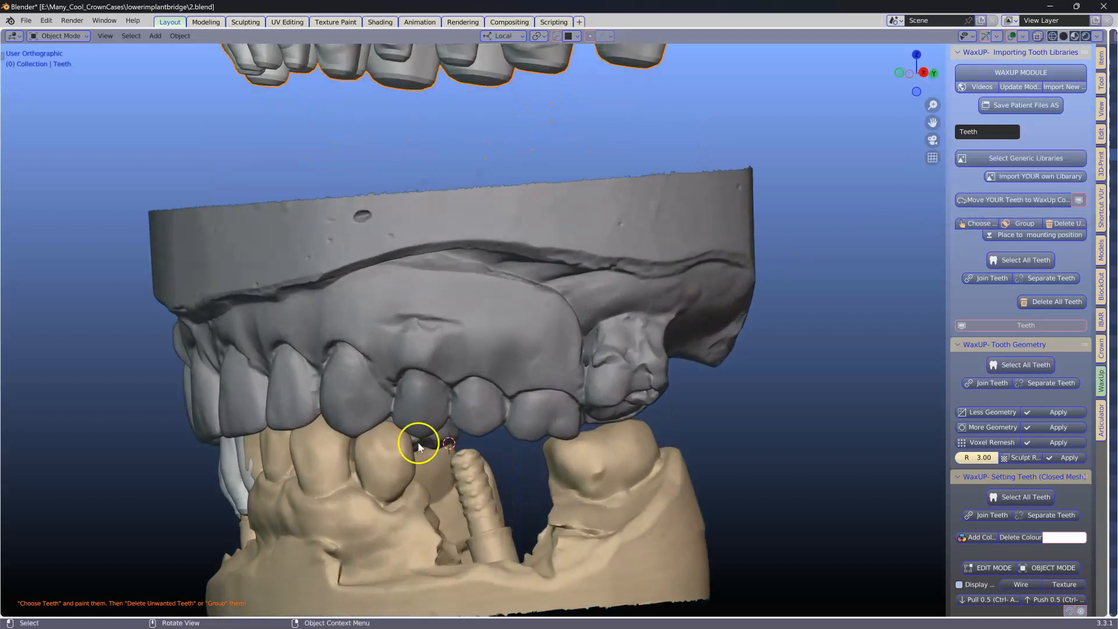
pyautogui.moveTo(491, 452); pyautogui.dragTo(539, 500, button='middle')
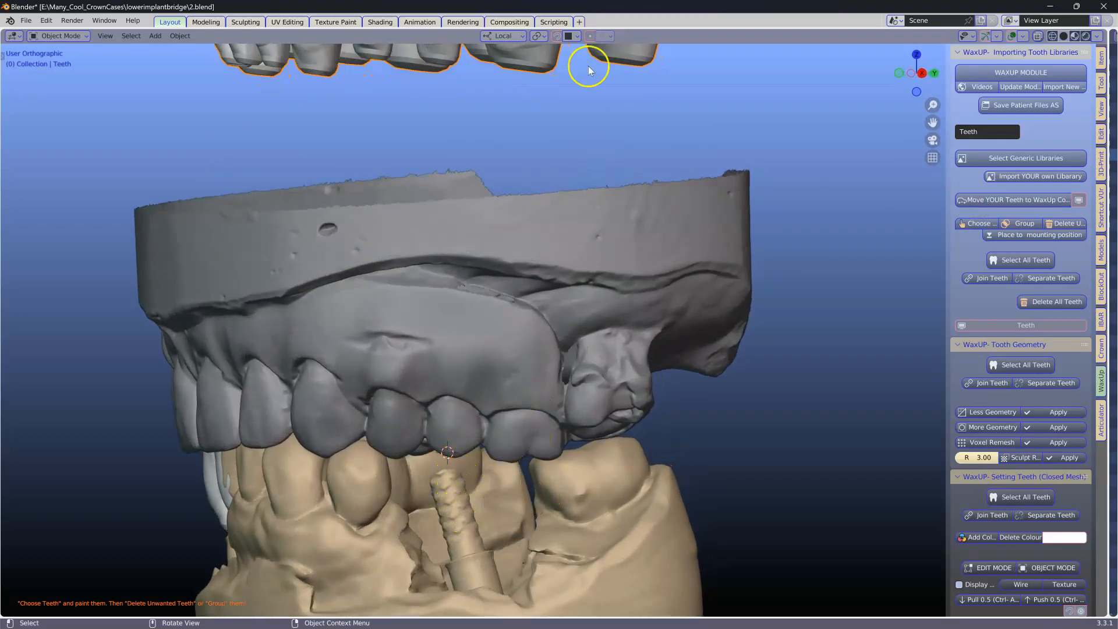
pyautogui.press('q')
pyautogui.click(767, 100)
pyautogui.scroll(-3, 767, 100)
pyautogui.keyDown('shift'); pyautogui.moveTo(695, 87); pyautogui.dragTo(648, 152, button='middle'); pyautogui.keyUp('shift')
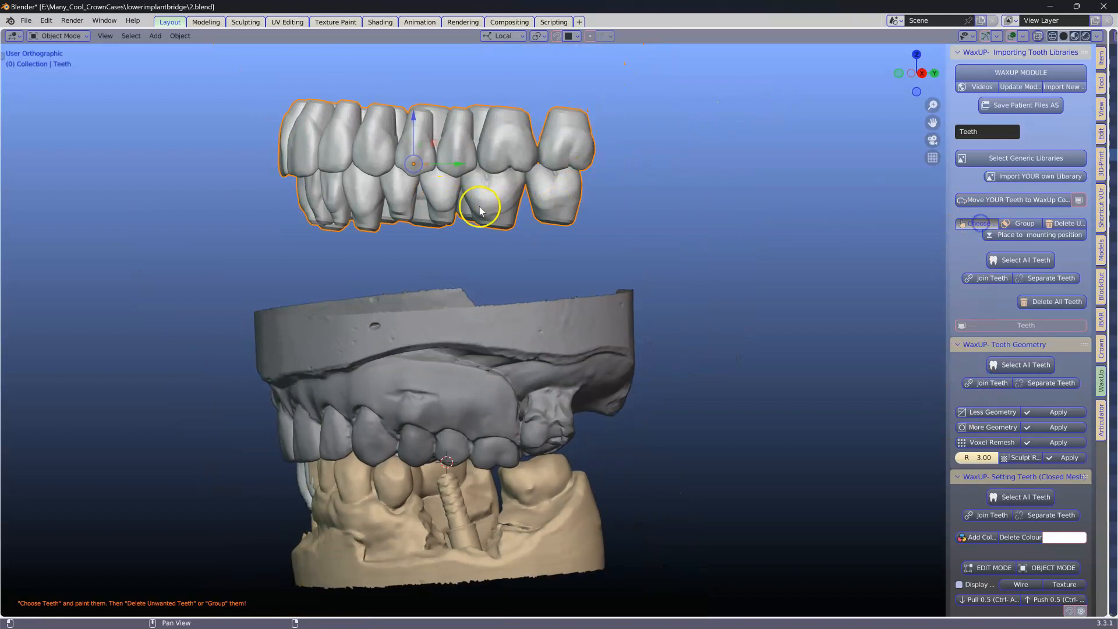
pyautogui.moveTo(436, 176); pyautogui.dragTo(439, 192)
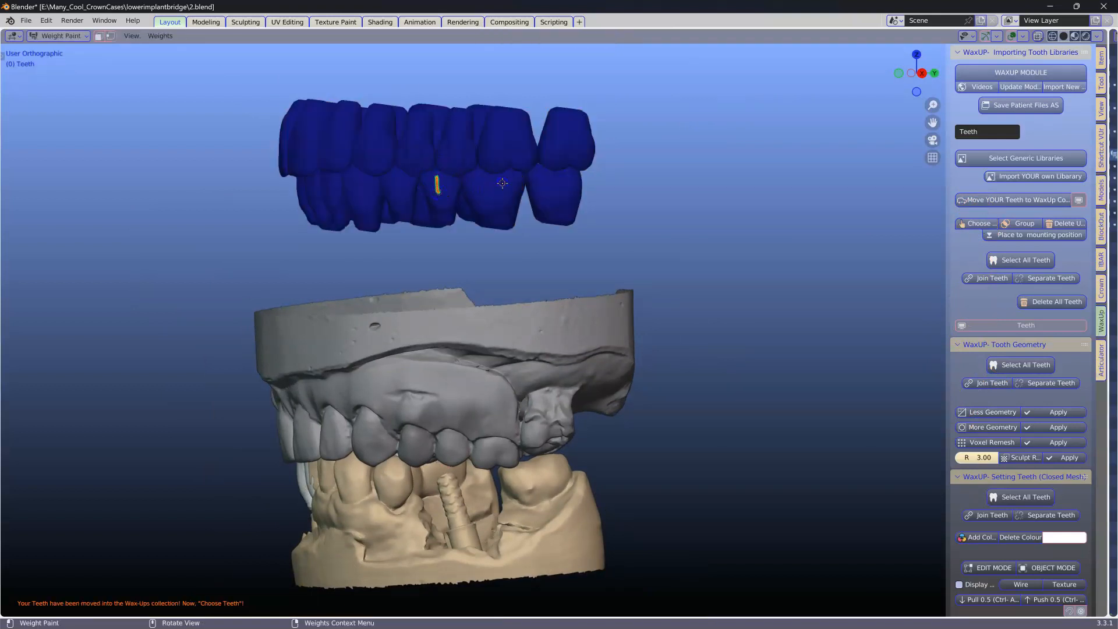
pyautogui.click(1023, 236)
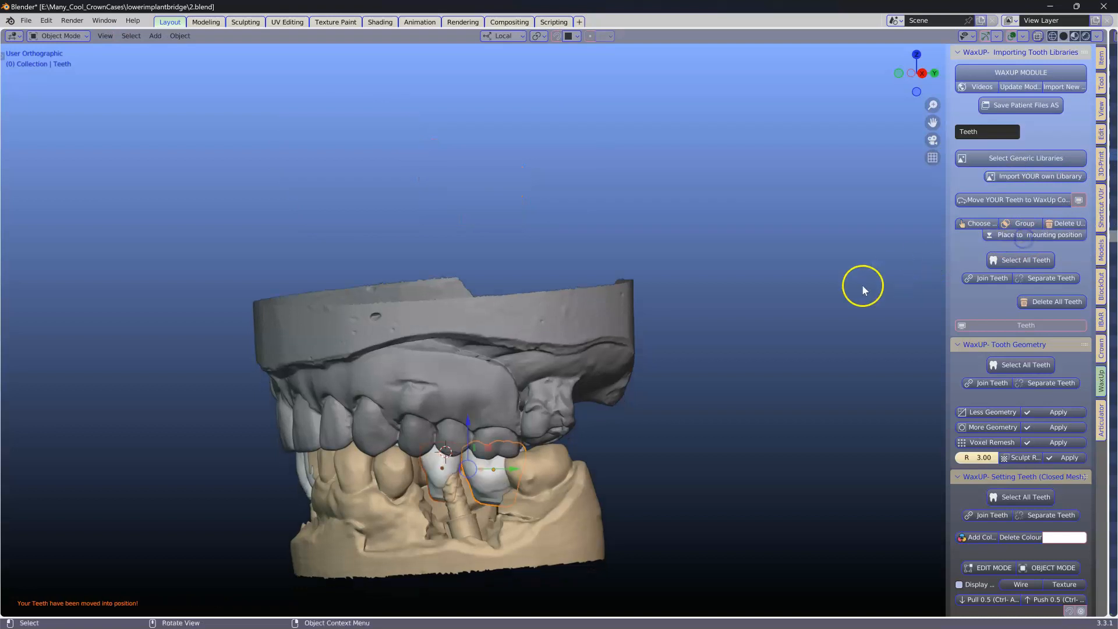
# Step: Switch to the Crown & Bridge module and hide the Antagonist collection
pyautogui.moveTo(803, 305); pyautogui.dragTo(771, 306, button='middle')
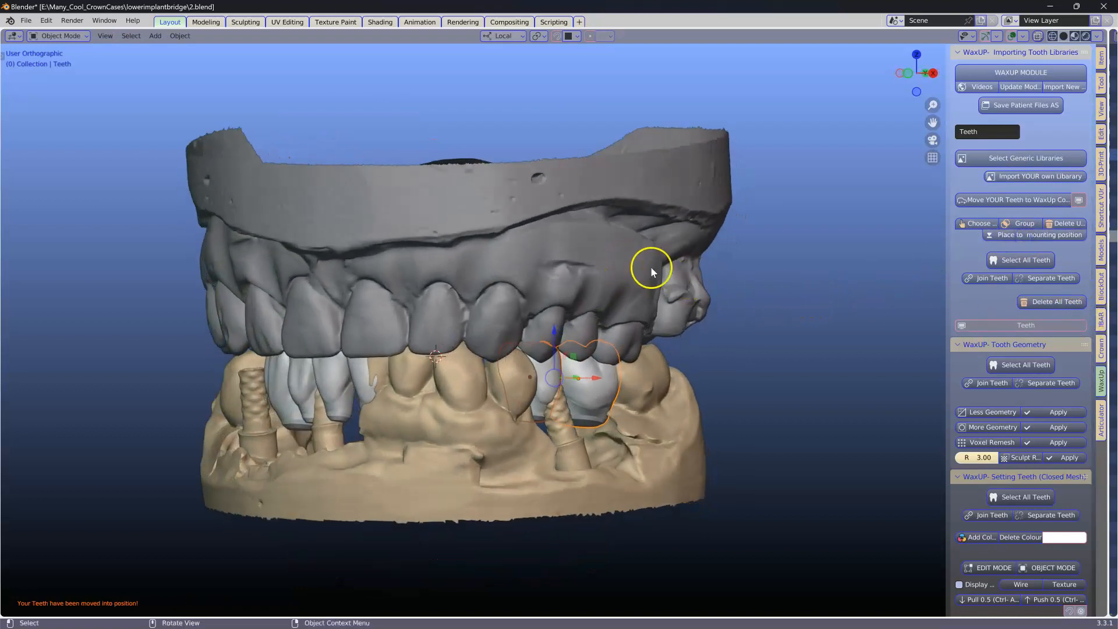
pyautogui.click(1100, 348)
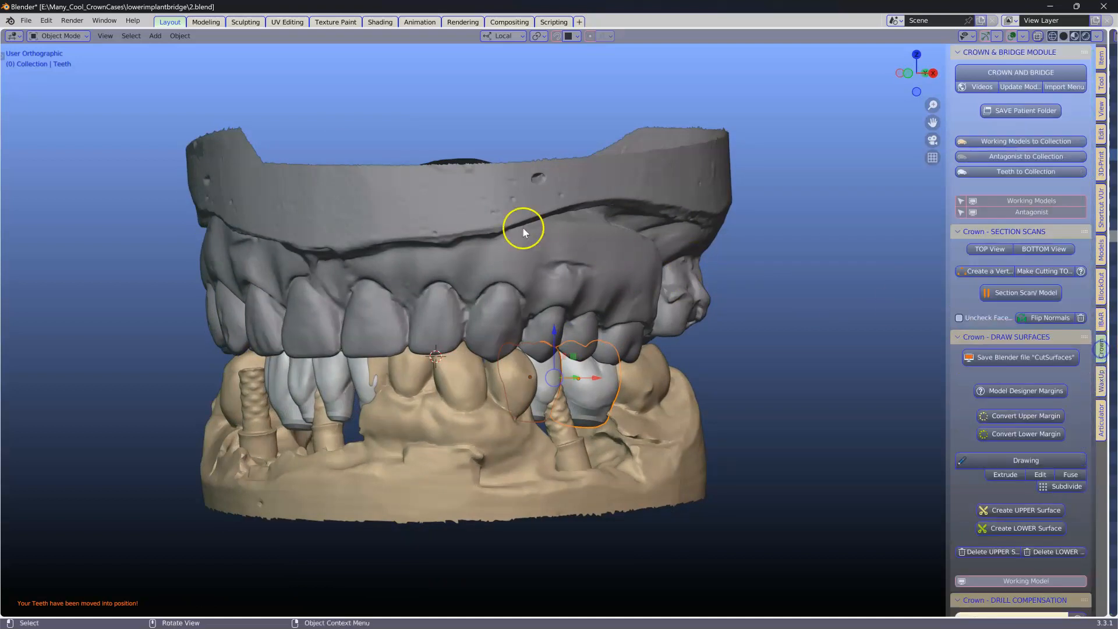
pyautogui.click(1016, 214)
pyautogui.scroll(-3, 622, 295)
pyautogui.moveTo(563, 327); pyautogui.dragTo(570, 352, button='middle')
pyautogui.click(571, 353)
pyautogui.scroll(4, 563, 344)
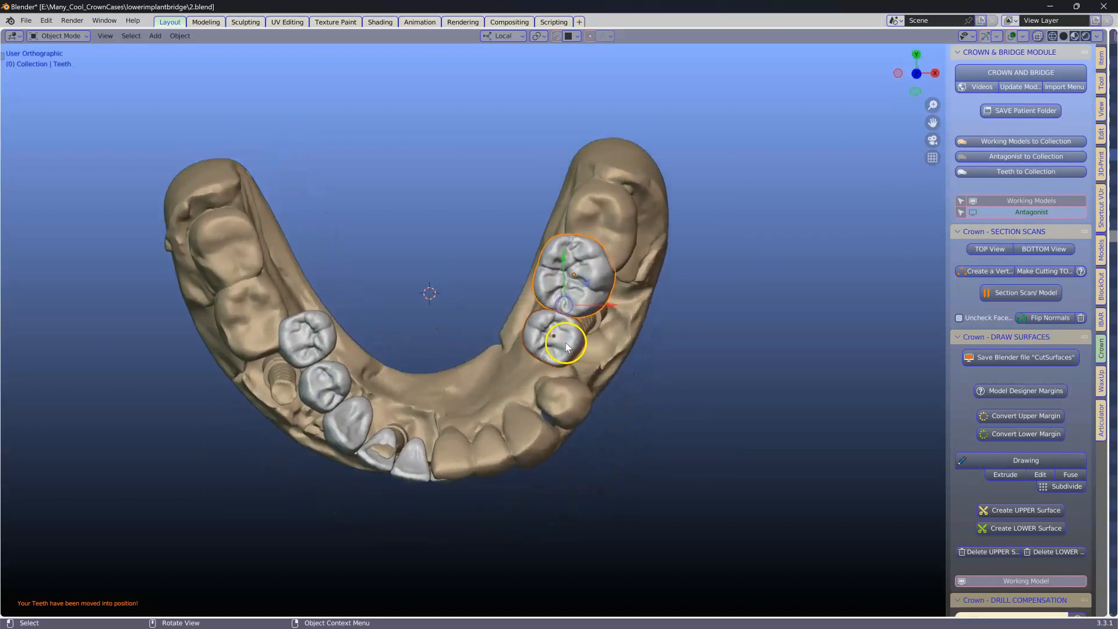
# Step: Delete the larger of the two placed posterior molar crowns
pyautogui.keyDown('shift'); pyautogui.click(569, 294); pyautogui.keyUp('shift')
pyautogui.moveTo(569, 296); pyautogui.dragTo(603, 332)
pyautogui.scroll(4, 610, 340)
pyautogui.keyDown('shift'); pyautogui.moveTo(607, 348); pyautogui.dragTo(585, 293, button='middle'); pyautogui.keyUp('shift')
pyautogui.moveTo(599, 316); pyautogui.dragTo(591, 275)
pyautogui.click(638, 210)
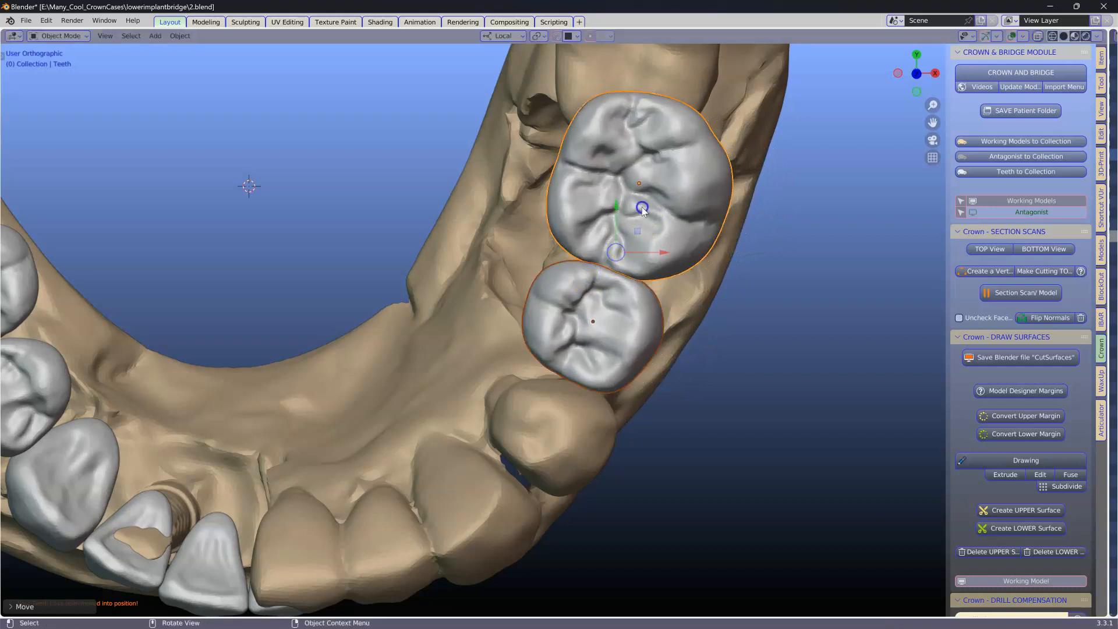
pyautogui.press('x')
# Step: Duplicate the remaining molar crown and place the copy in the distal position
pyautogui.click(608, 269)
pyautogui.click(634, 317)
pyautogui.hotkey('shift', 'd')
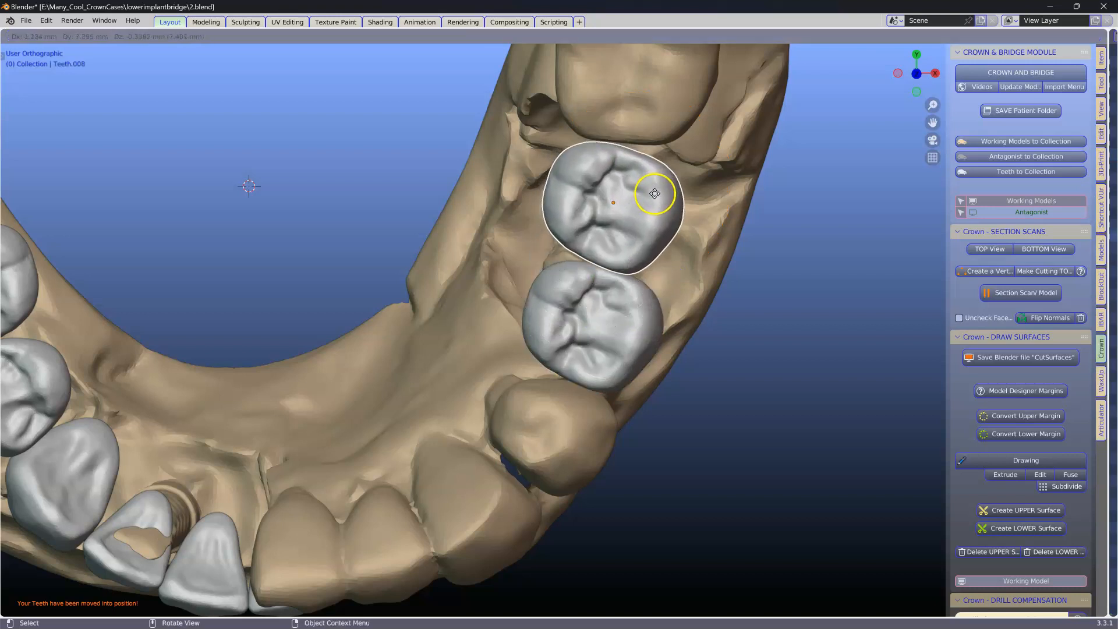
pyautogui.click(655, 198)
# Step: Rotate and reposition the duplicated molar crown
pyautogui.press('r')
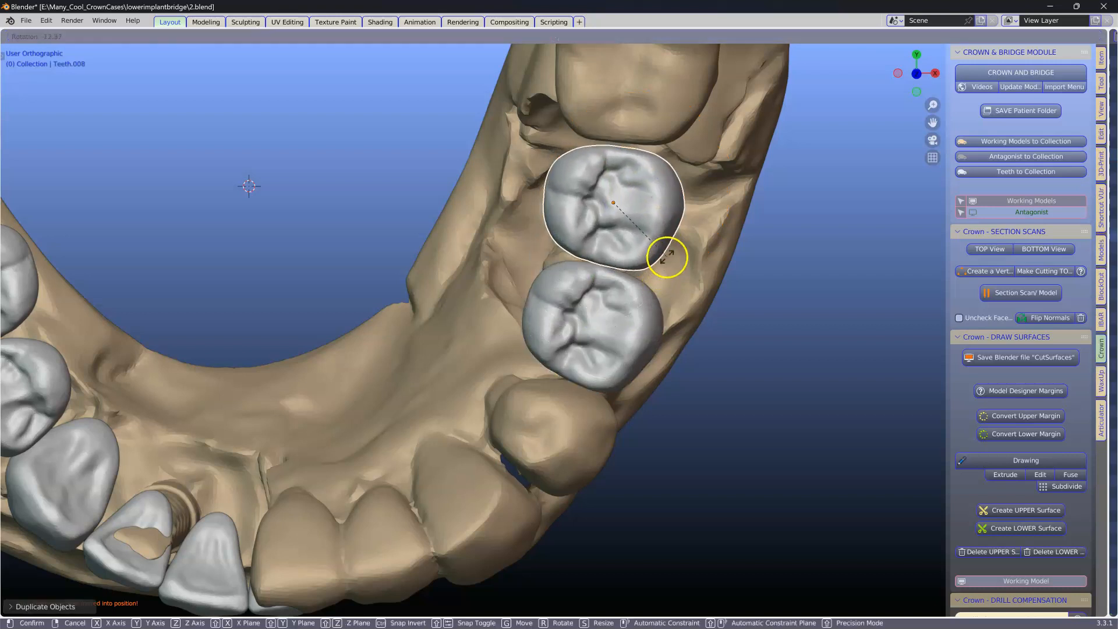
pyautogui.click(666, 256)
pyautogui.press('g')
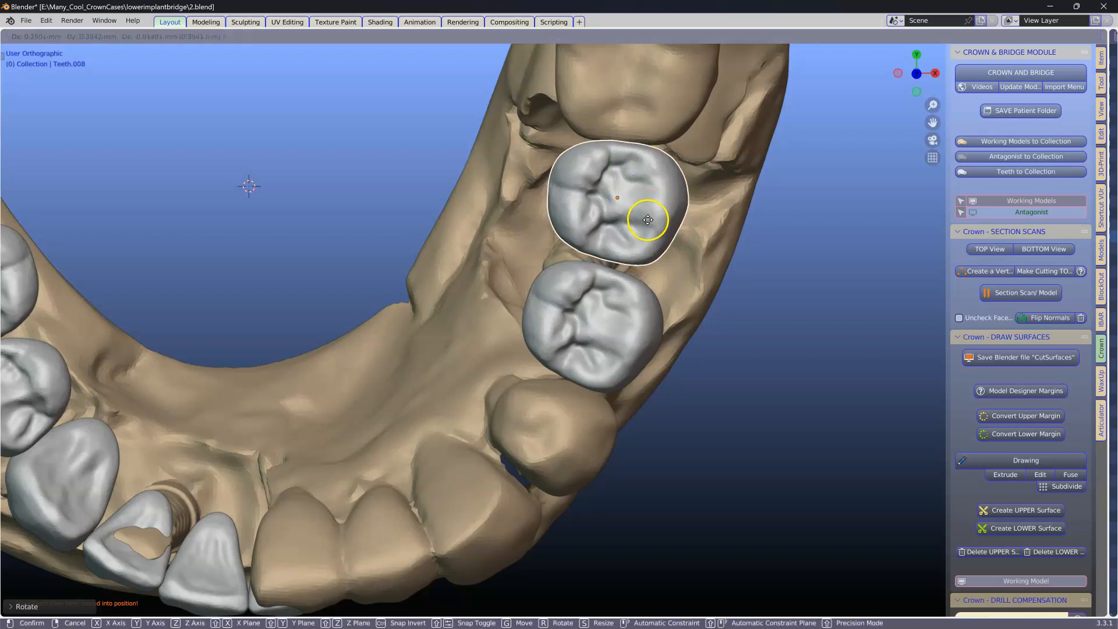
pyautogui.click(647, 223)
# Step: Select both molar crowns, scale them together and move them into position
pyautogui.click(624, 295)
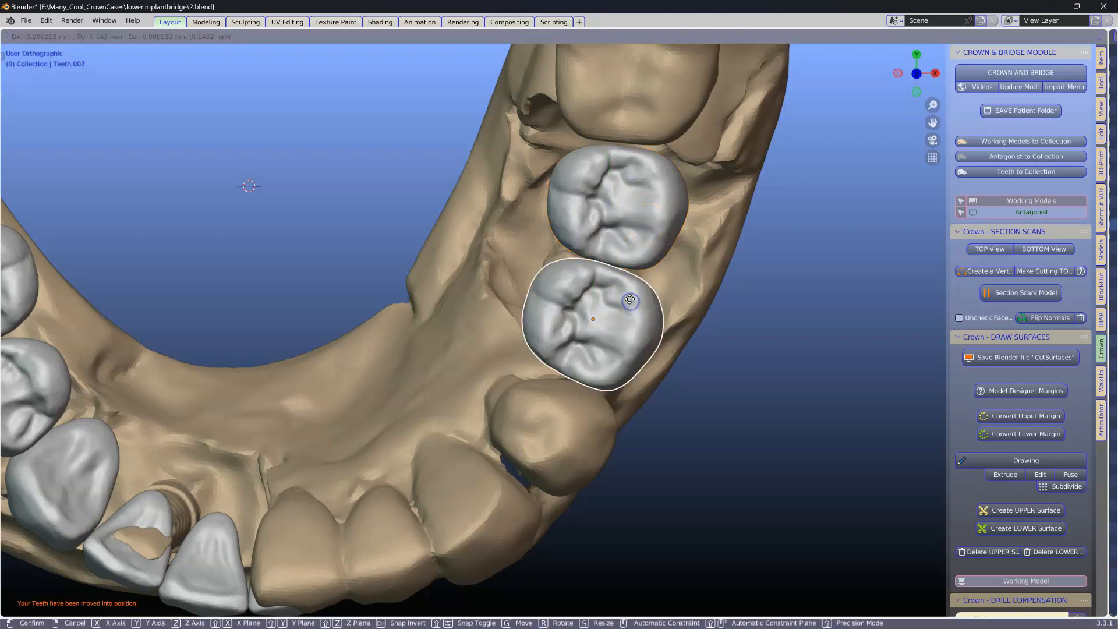
pyautogui.moveTo(690, 349); pyautogui.dragTo(709, 200, button='middle')
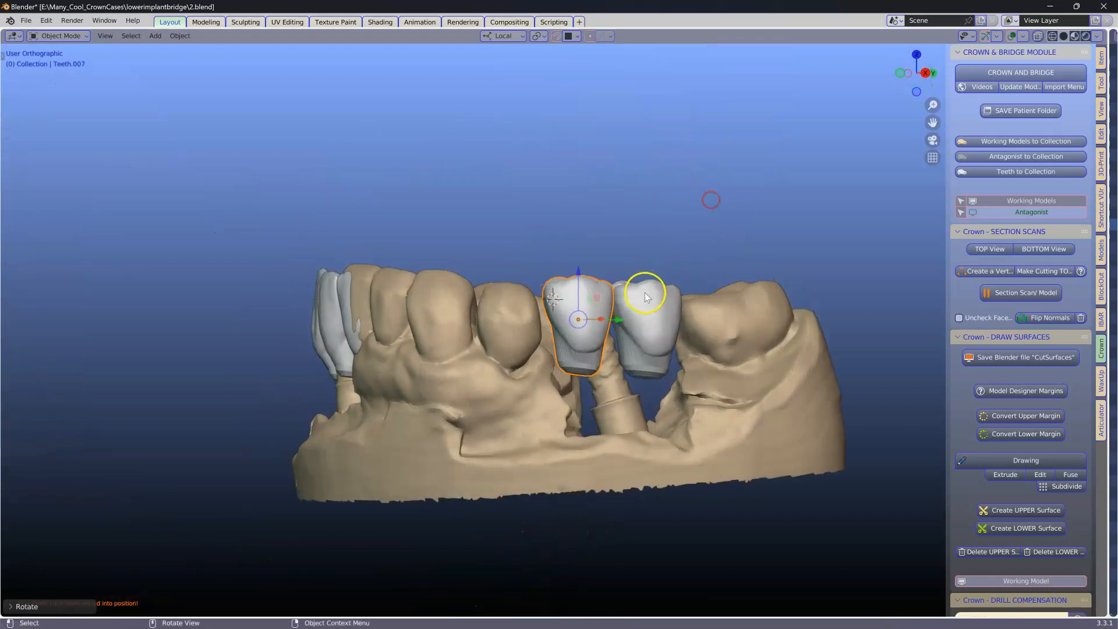
pyautogui.scroll(4, 643, 289)
pyautogui.keyDown('shift'); pyautogui.click(702, 279); pyautogui.keyUp('shift')
pyautogui.moveTo(653, 273); pyautogui.dragTo(648, 301)
pyautogui.moveTo(679, 323); pyautogui.dragTo(594, 347, button='middle')
pyautogui.press('s')
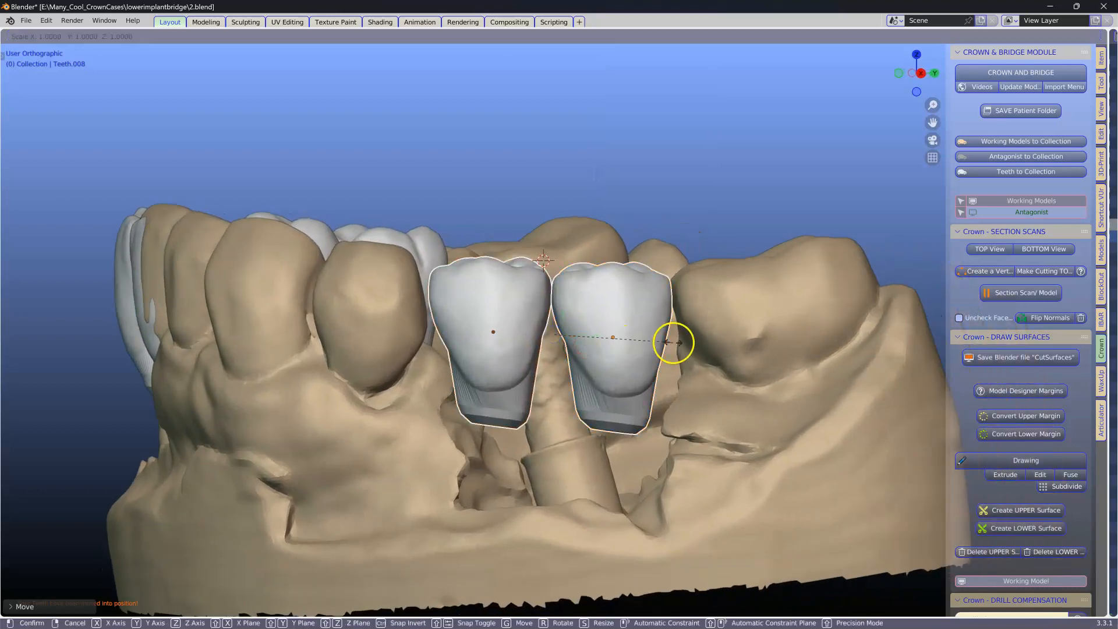
pyautogui.click(677, 342)
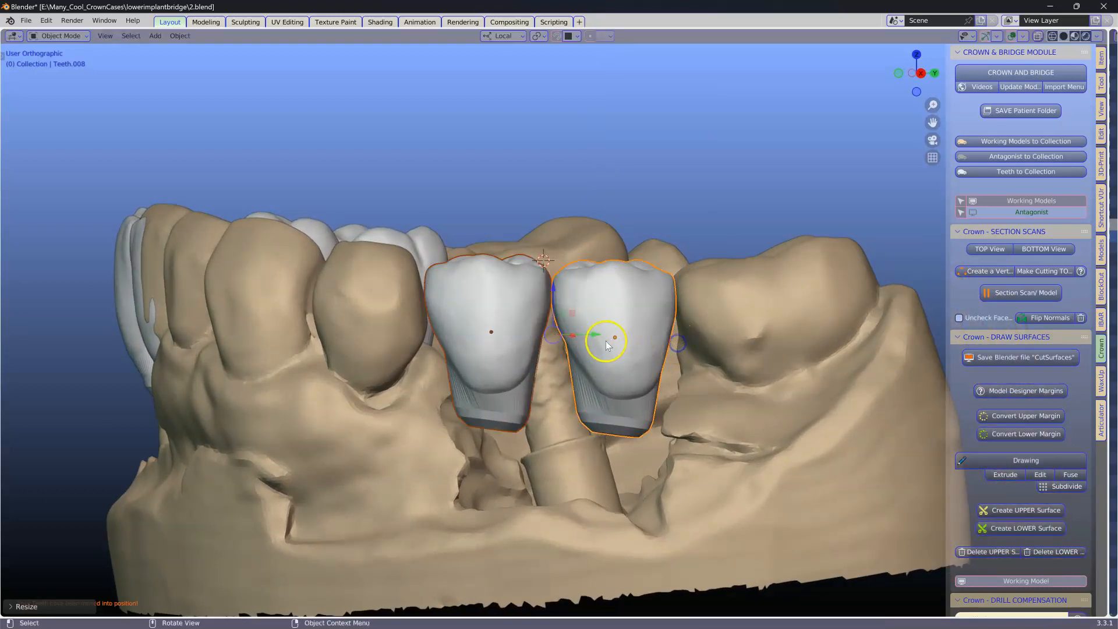
pyautogui.press('g')
pyautogui.click(599, 337)
# Step: Select the front and opposite-side premolar and molar crowns and move them as a group
pyautogui.moveTo(598, 337); pyautogui.dragTo(517, 417, button='middle')
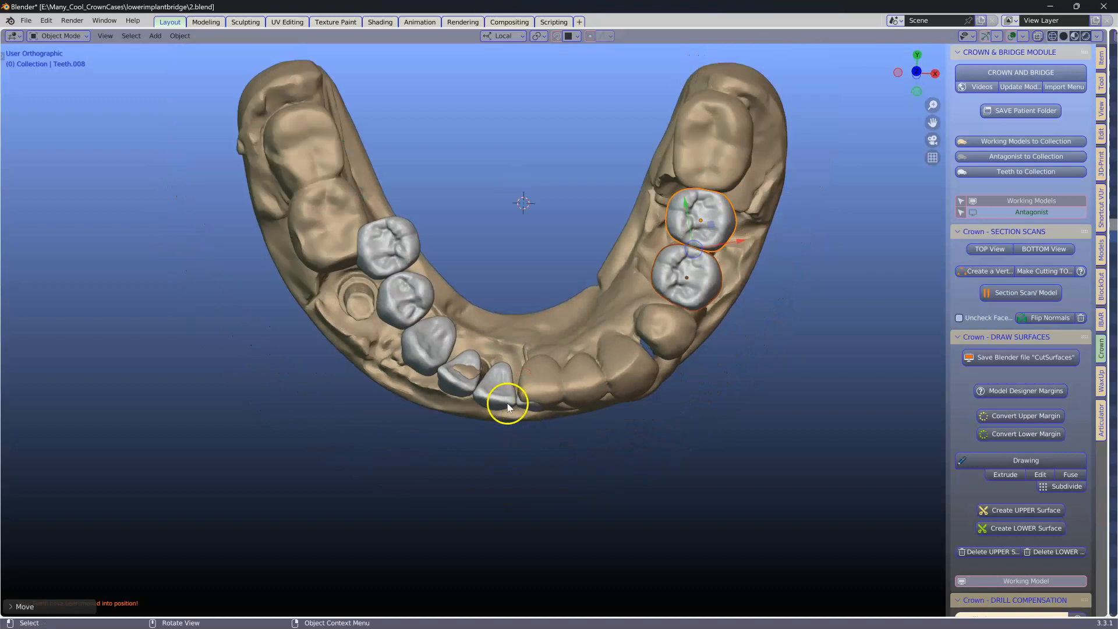
pyautogui.click(520, 408)
pyautogui.keyDown('shift'); pyautogui.click(499, 397); pyautogui.keyUp('shift')
pyautogui.keyDown('shift'); pyautogui.click(460, 373); pyautogui.keyUp('shift')
pyautogui.keyDown('shift'); pyautogui.click(431, 337); pyautogui.keyUp('shift')
pyautogui.keyDown('shift'); pyautogui.click(385, 245); pyautogui.keyUp('shift')
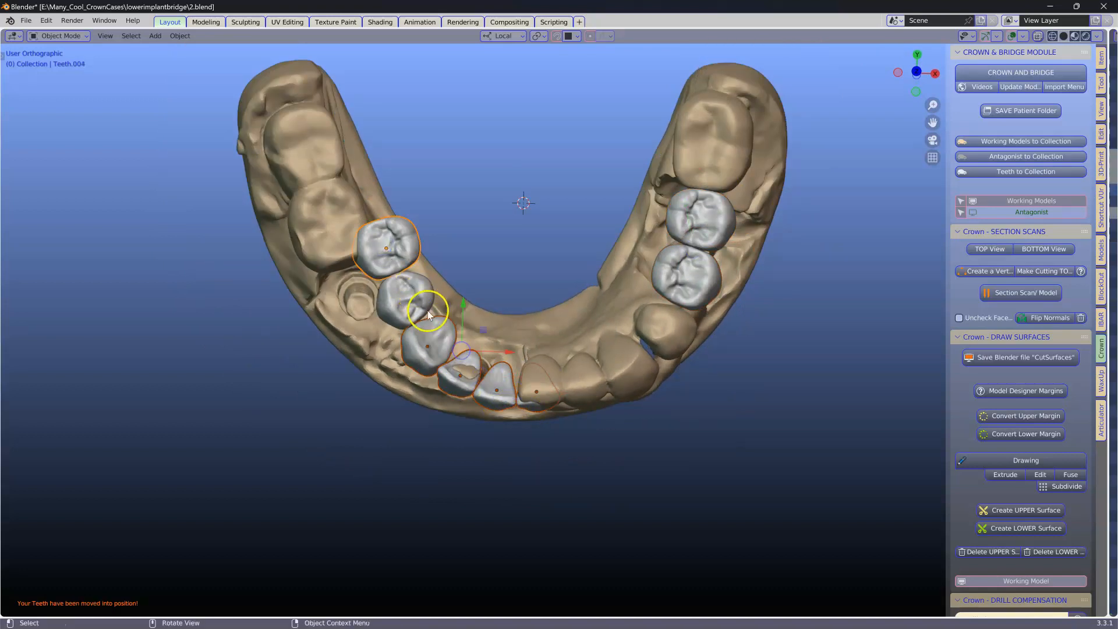
pyautogui.keyDown('shift'); pyautogui.click(405, 315); pyautogui.keyUp('shift')
pyautogui.moveTo(406, 315)
pyautogui.mouseDown()
pyautogui.moveTo(382, 319)
pyautogui.moveTo(375, 306)
pyautogui.moveTo(390, 323)
pyautogui.mouseUp()
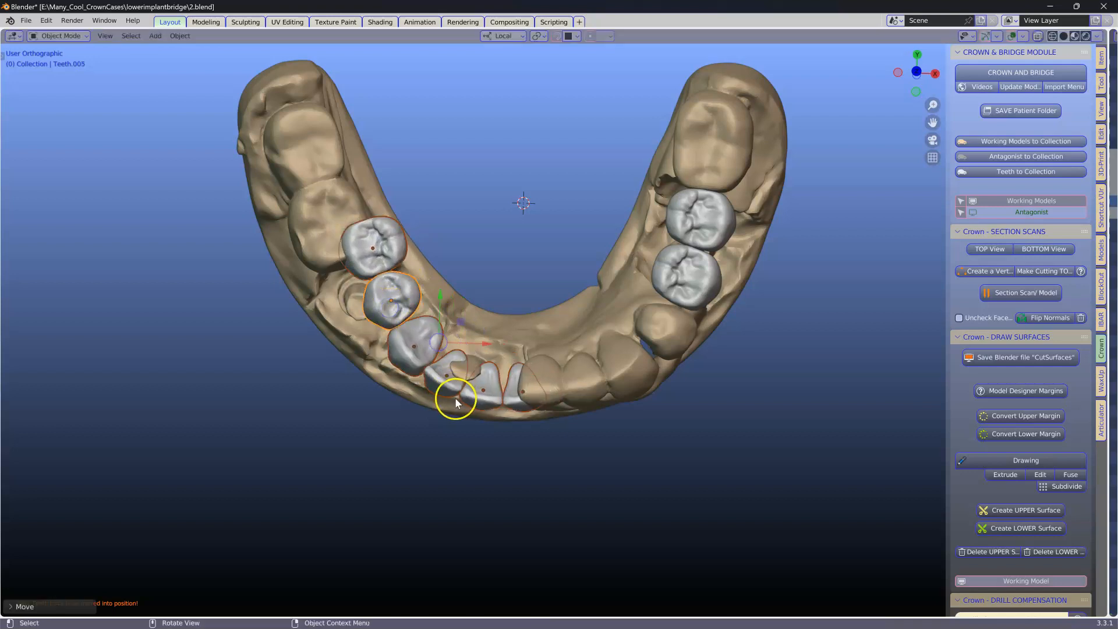
# Step: Rotate and shift the selected group of crowns along the arch
pyautogui.press('r')
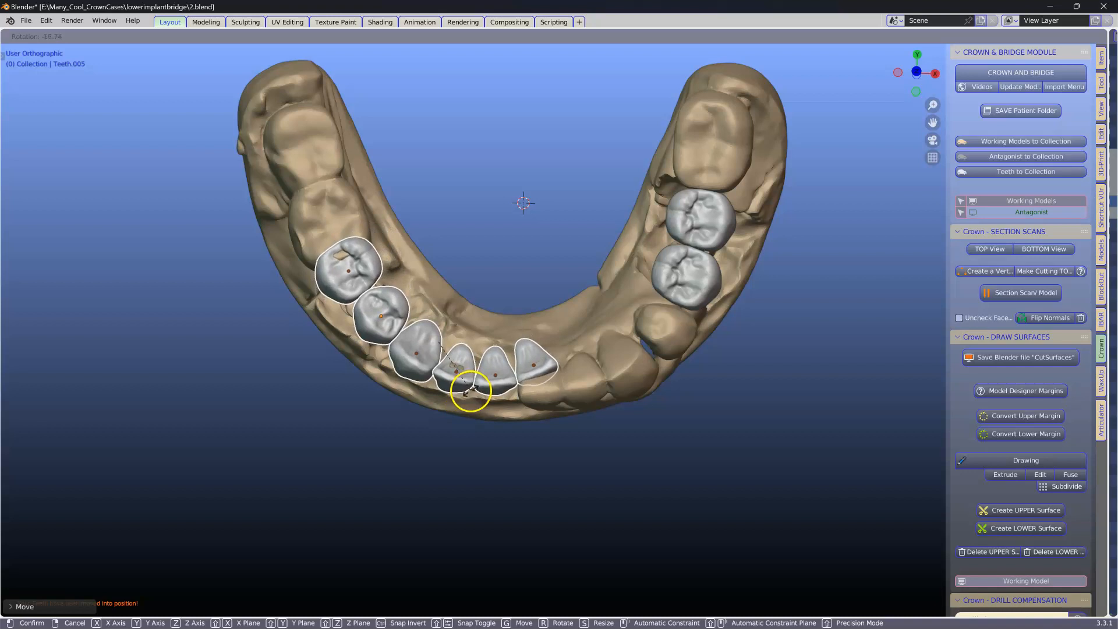
pyautogui.click(472, 393)
pyautogui.press('g')
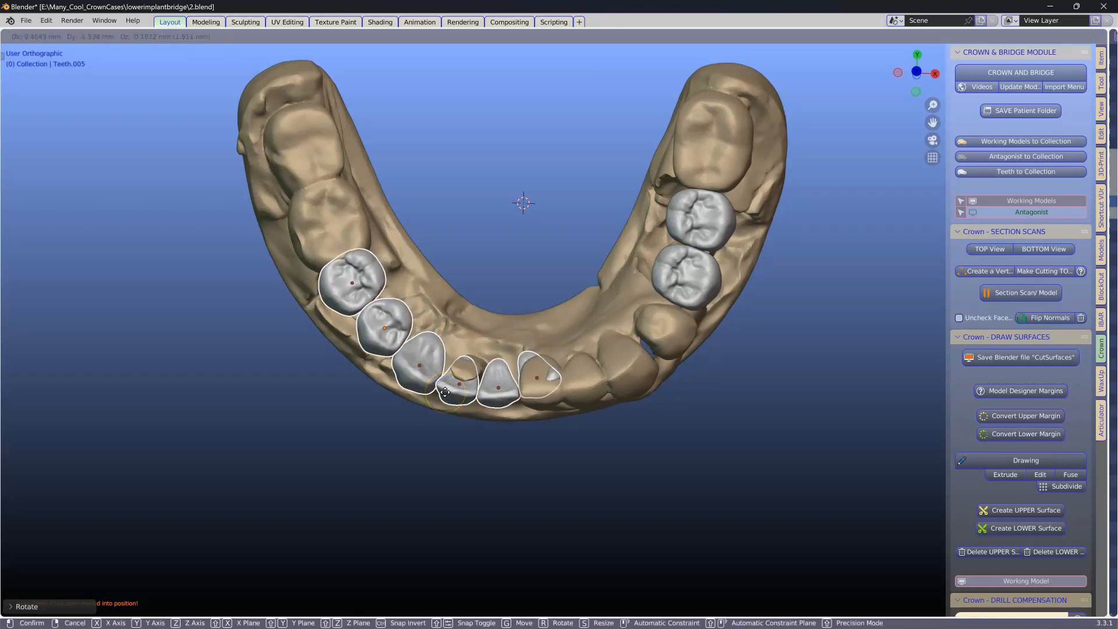
pyautogui.click(445, 391)
pyautogui.click(519, 297)
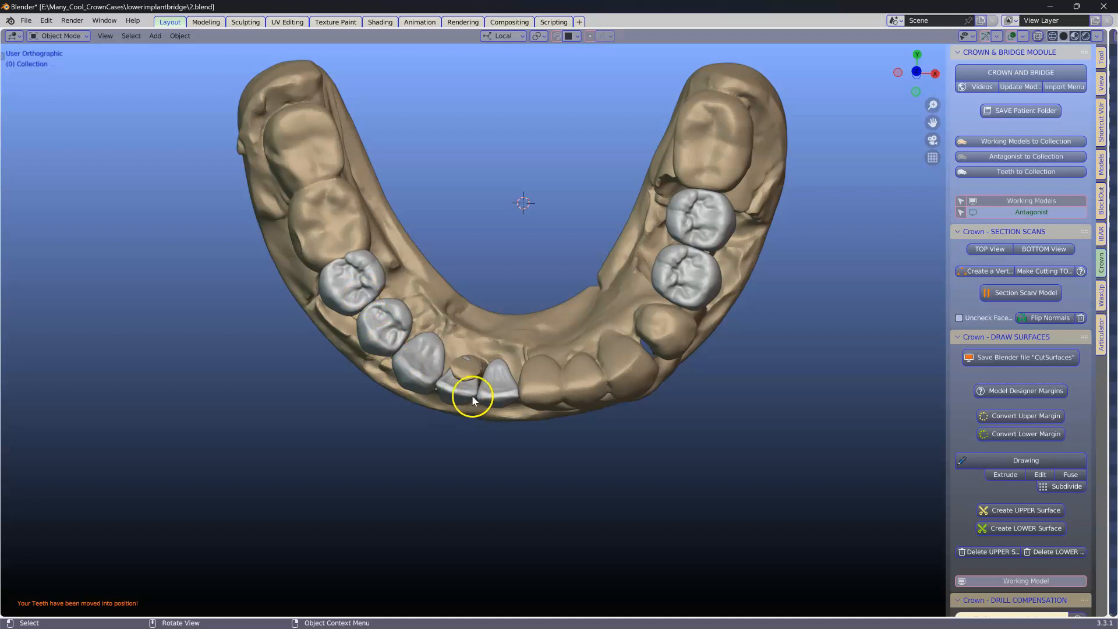
# Step: Adjust the positions of the individual front and premolar crowns along the arch and implants
pyautogui.click(492, 399)
pyautogui.keyDown('shift'); pyautogui.click(439, 379); pyautogui.keyUp('shift')
pyautogui.keyDown('shift'); pyautogui.click(420, 354); pyautogui.keyUp('shift')
pyautogui.keyDown('shift'); pyautogui.click(379, 312); pyautogui.keyUp('shift')
pyautogui.keyDown('shift'); pyautogui.click(361, 287); pyautogui.keyUp('shift')
pyautogui.moveTo(361, 287); pyautogui.dragTo(401, 263, button='middle')
pyautogui.moveTo(421, 299); pyautogui.dragTo(422, 291)
pyautogui.keyDown('ctrl'); pyautogui.moveTo(422, 310); pyautogui.dragTo(620, 343, button='middle'); pyautogui.keyUp('ctrl')
pyautogui.moveTo(427, 355); pyautogui.dragTo(511, 362, button='middle')
pyautogui.click(299, 332)
pyautogui.keyDown('shift'); pyautogui.click(351, 328); pyautogui.keyUp('shift')
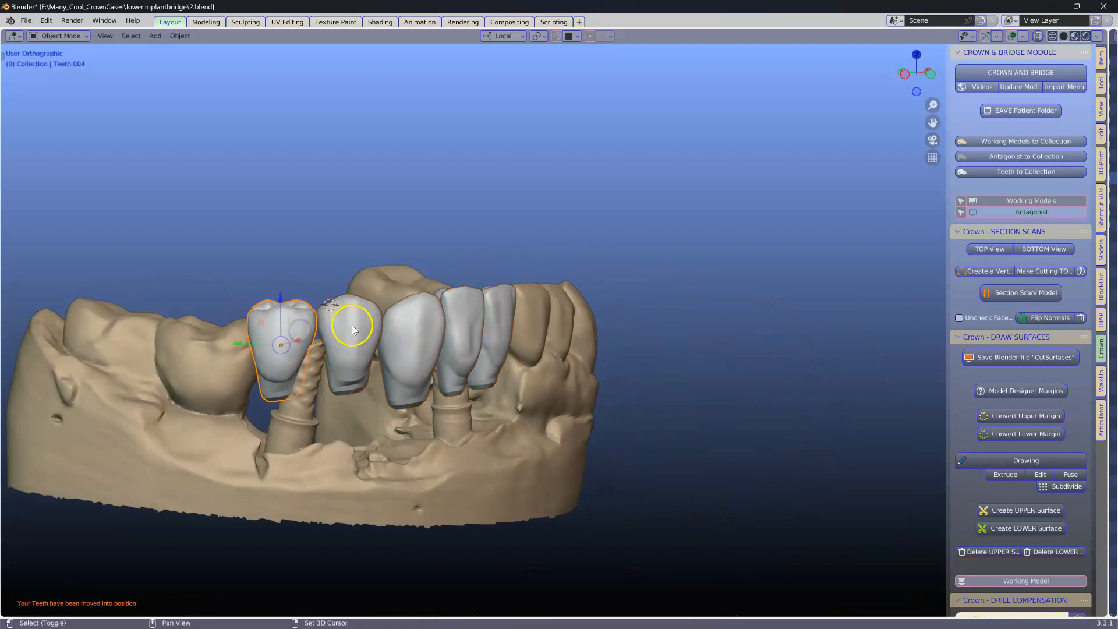
pyautogui.moveTo(314, 296); pyautogui.dragTo(316, 306)
pyautogui.moveTo(336, 319); pyautogui.dragTo(229, 438, button='middle')
# Step: Rescale the selected distal molar crown slightly
pyautogui.scroll(5, 290, 391)
pyautogui.keyDown('shift'); pyautogui.moveTo(336, 389); pyautogui.dragTo(756, 365, button='middle'); pyautogui.keyUp('shift')
pyautogui.scroll(-2, 662, 377)
pyautogui.click(511, 304)
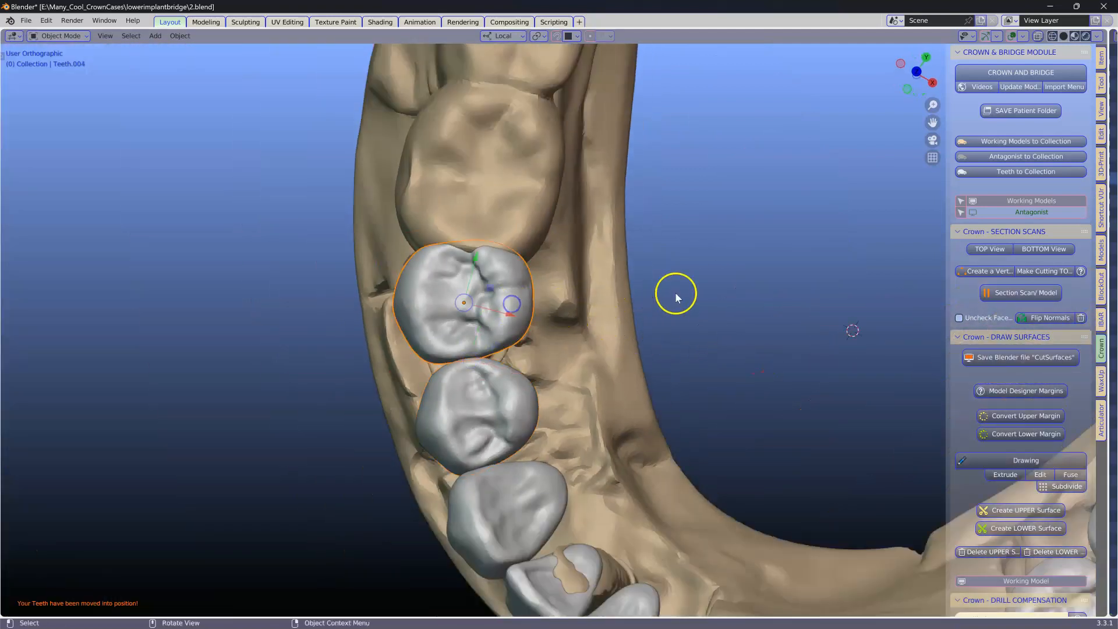
pyautogui.press('s')
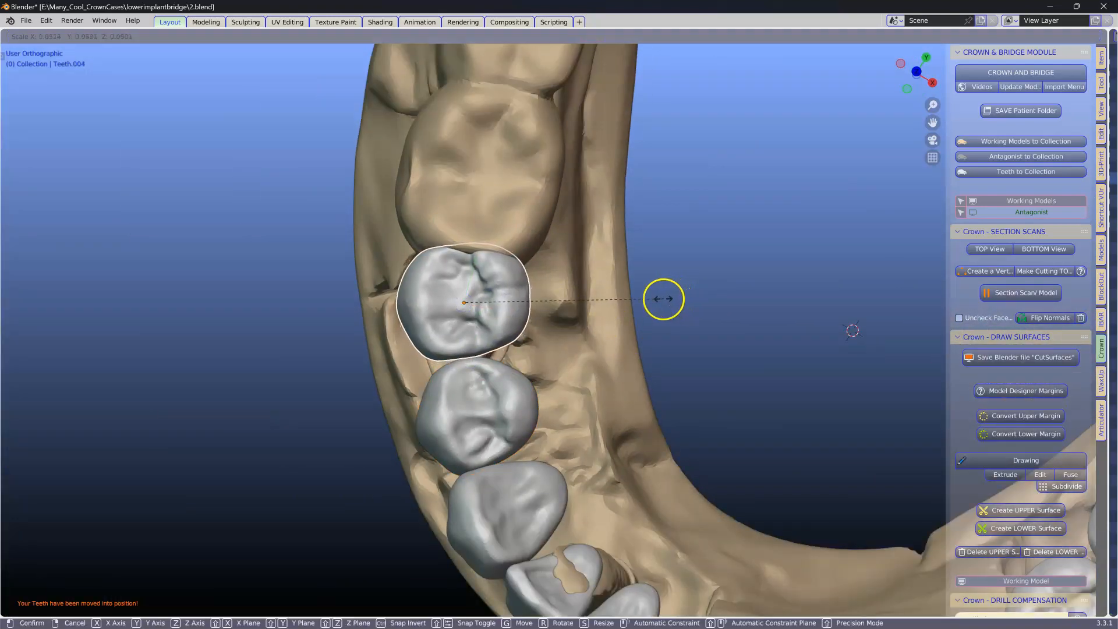
pyautogui.click(654, 302)
# Step: Move the distal molar crown into place and select the front crown over the implant
pyautogui.press('g')
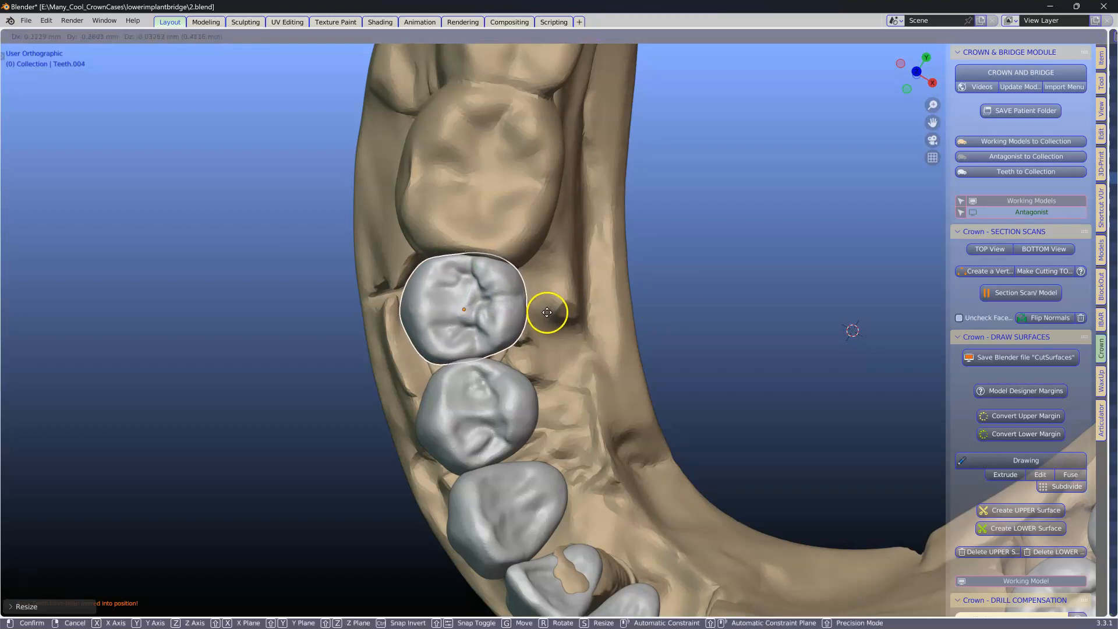
pyautogui.click(544, 311)
pyautogui.moveTo(544, 312); pyautogui.dragTo(494, 288, button='middle')
pyautogui.click(427, 304)
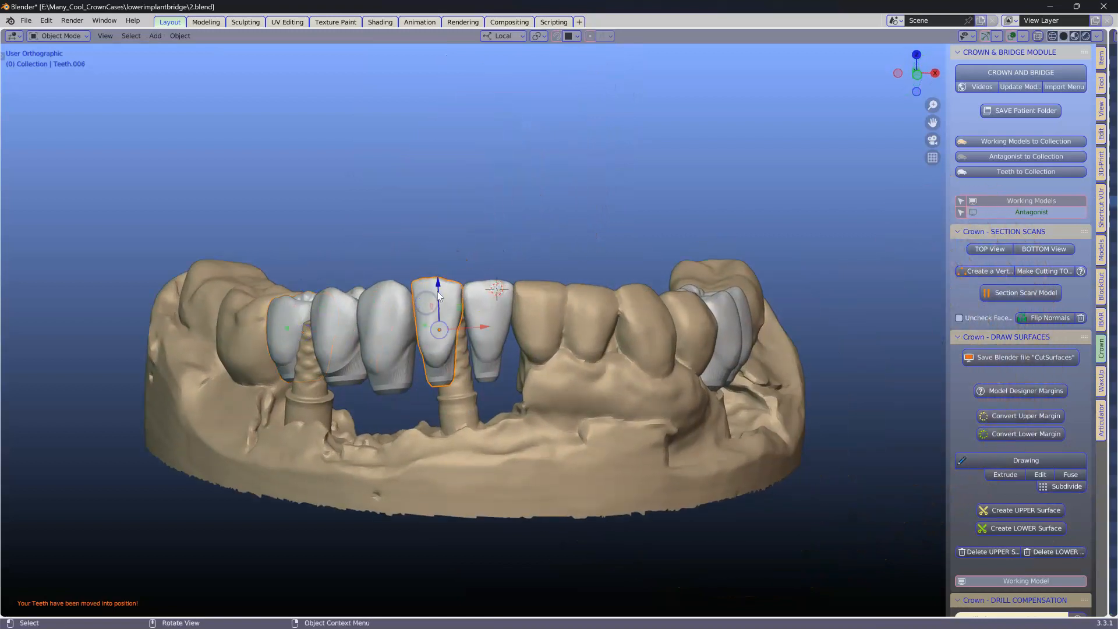
# Step: Move and rotate the front crown over the implant into line with the arch, checked from below
pyautogui.press('g')
pyautogui.click(516, 345)
pyautogui.moveTo(515, 346); pyautogui.dragTo(509, 474, button='middle')
pyautogui.scroll(1, 509, 474)
pyautogui.click(479, 357)
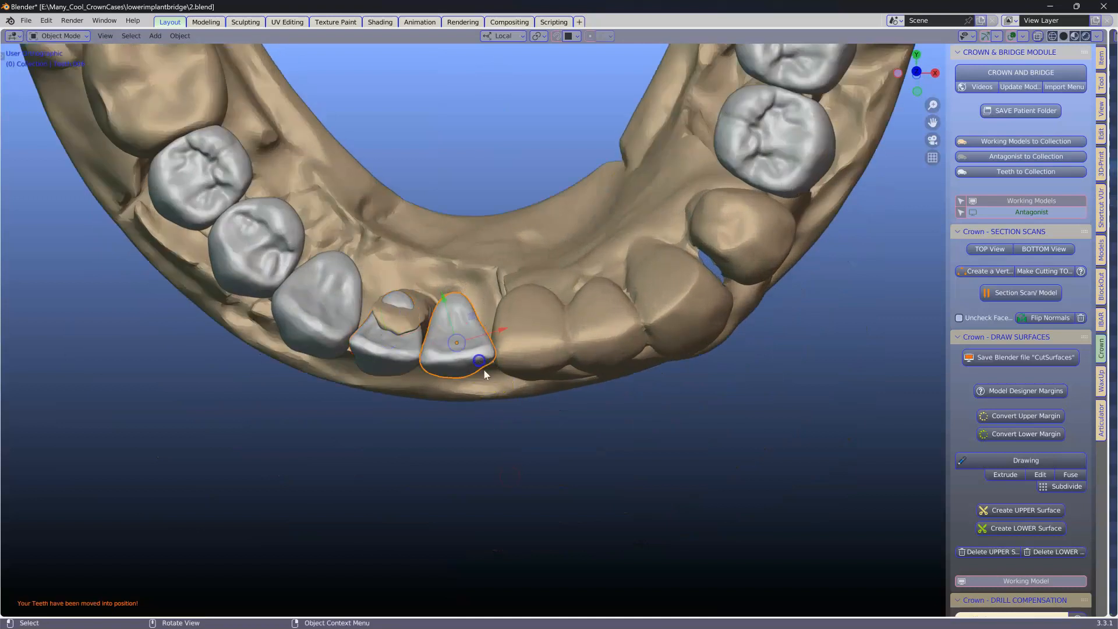
pyautogui.press('r')
pyautogui.click(519, 402)
pyautogui.press('g')
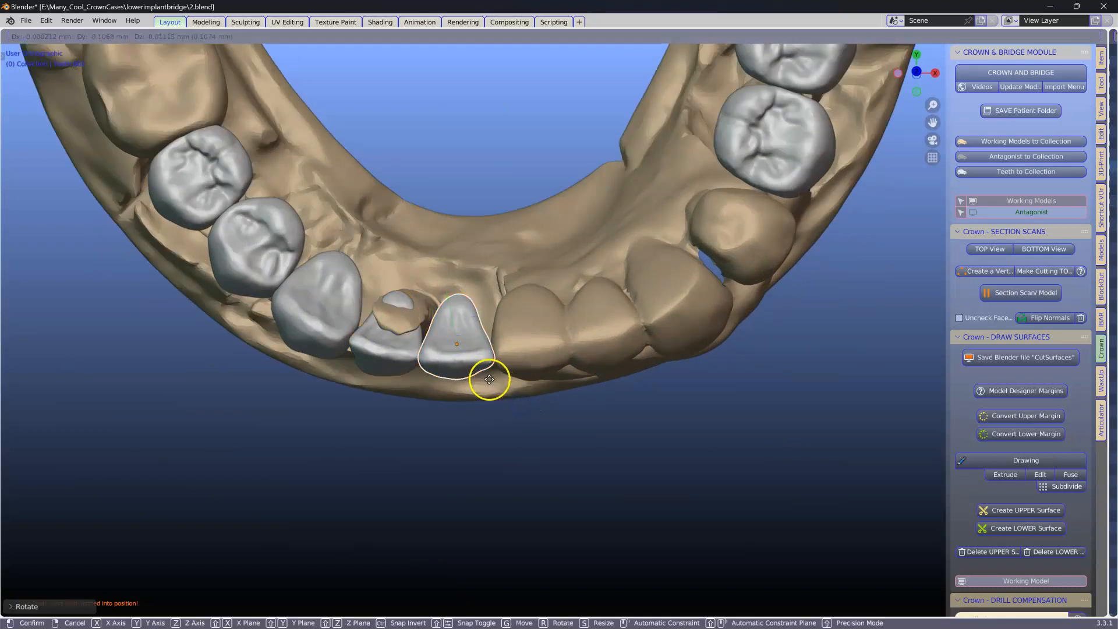
pyautogui.click(431, 375)
# Step: Save the project as a new incremental version, 3.blend
pyautogui.click(400, 361)
pyautogui.moveTo(401, 361); pyautogui.dragTo(558, 369, button='middle')
pyautogui.click(343, 313)
pyautogui.moveTo(329, 294); pyautogui.dragTo(329, 298)
pyautogui.scroll(-1, 491, 323)
pyautogui.moveTo(491, 324); pyautogui.dragTo(461, 320, button='middle')
pyautogui.scroll(3, 513, 330)
pyautogui.scroll(-3, 581, 345)
pyautogui.moveTo(581, 348)
pyautogui.mouseDown(button='middle')
pyautogui.moveTo(497, 338)
pyautogui.moveTo(584, 341)
pyautogui.moveTo(586, 332)
pyautogui.mouseUp(button='middle')
pyautogui.hotkey('ctrl', 'alt', 's')
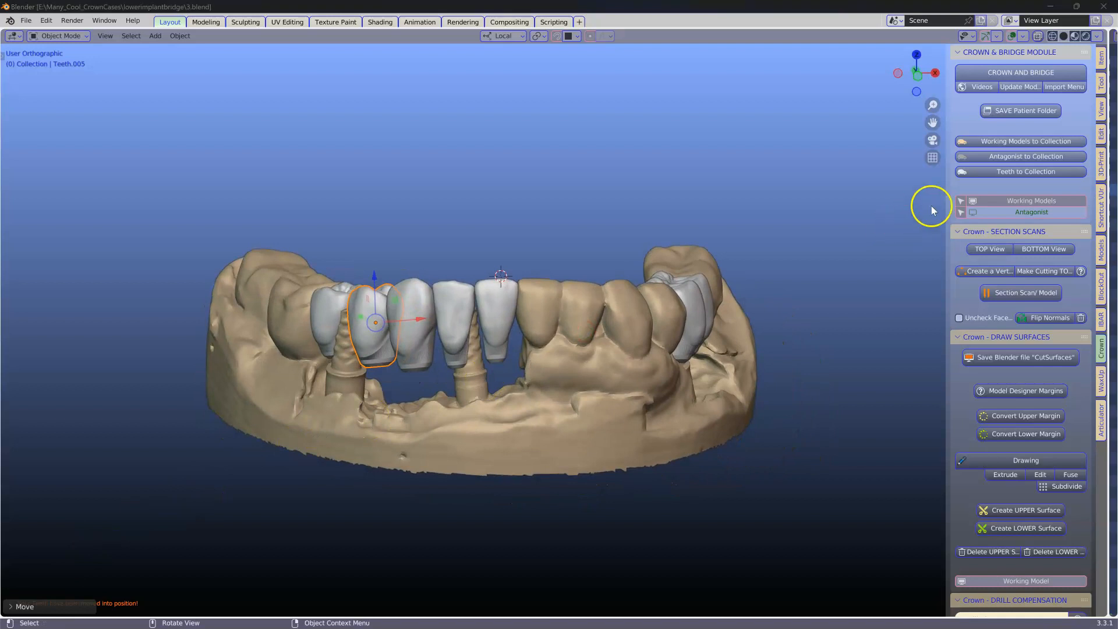
# Step: Show the antagonist model over the working model and open the Articulator module
pyautogui.click(1035, 212)
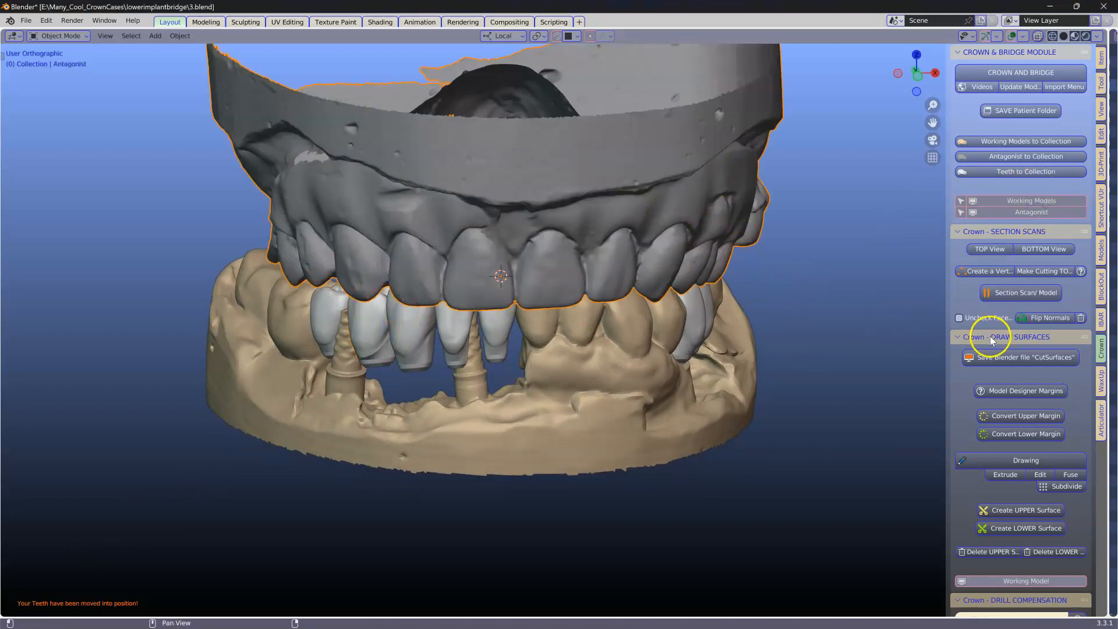
pyautogui.click(1102, 250)
pyautogui.scroll(-2, 634, 314)
pyautogui.moveTo(633, 312); pyautogui.dragTo(607, 285, button='middle')
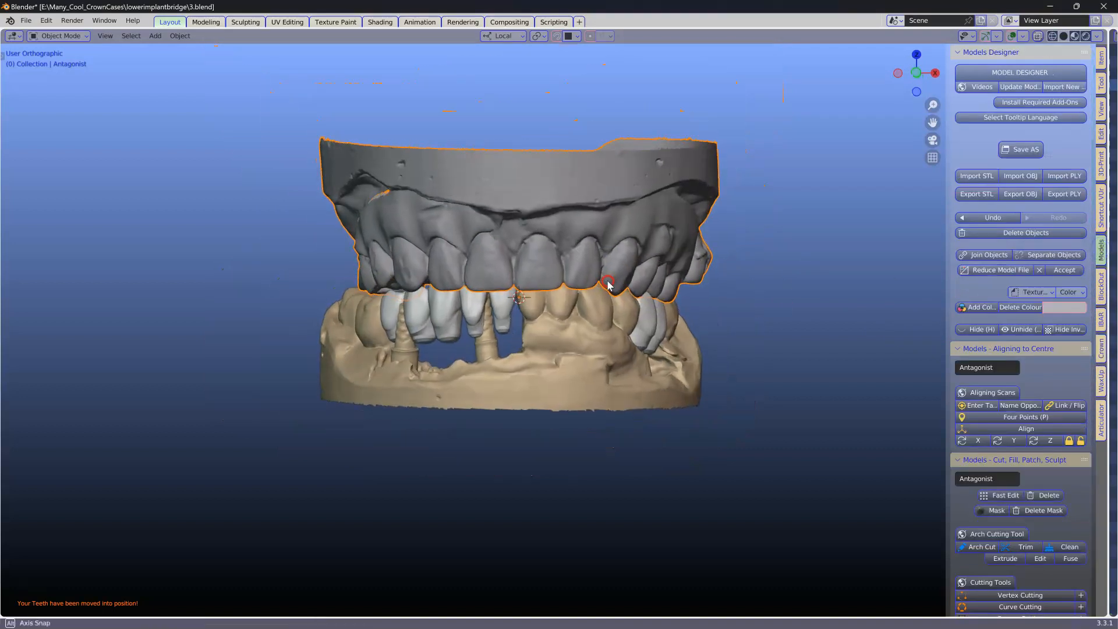
pyautogui.keyDown('shift'); pyautogui.moveTo(572, 245); pyautogui.dragTo(483, 274, button='middle'); pyautogui.keyUp('shift')
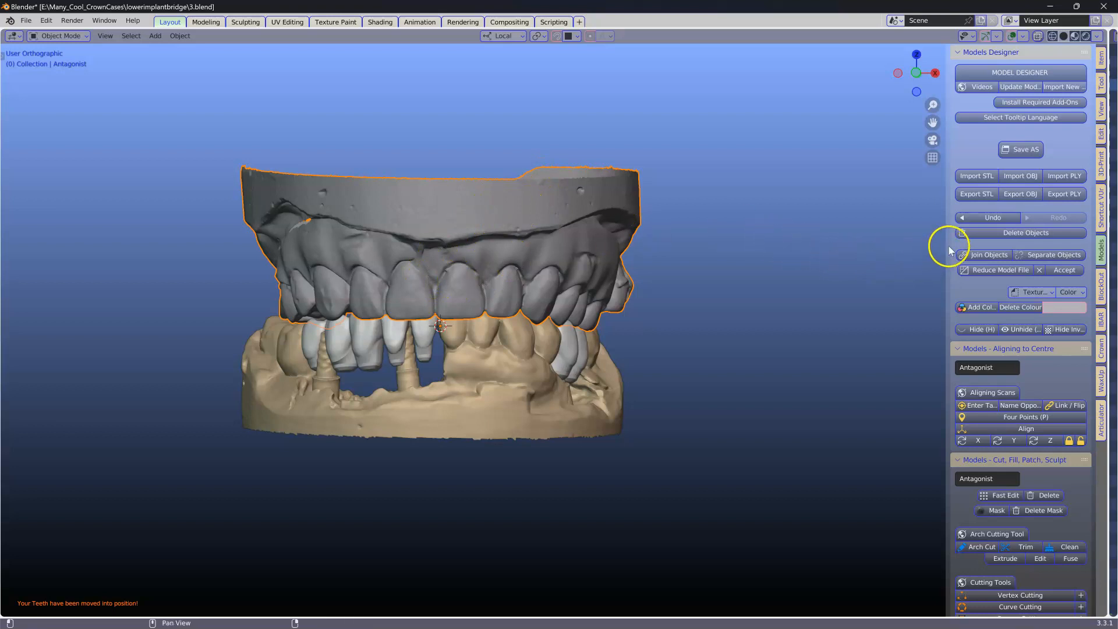
pyautogui.click(1100, 421)
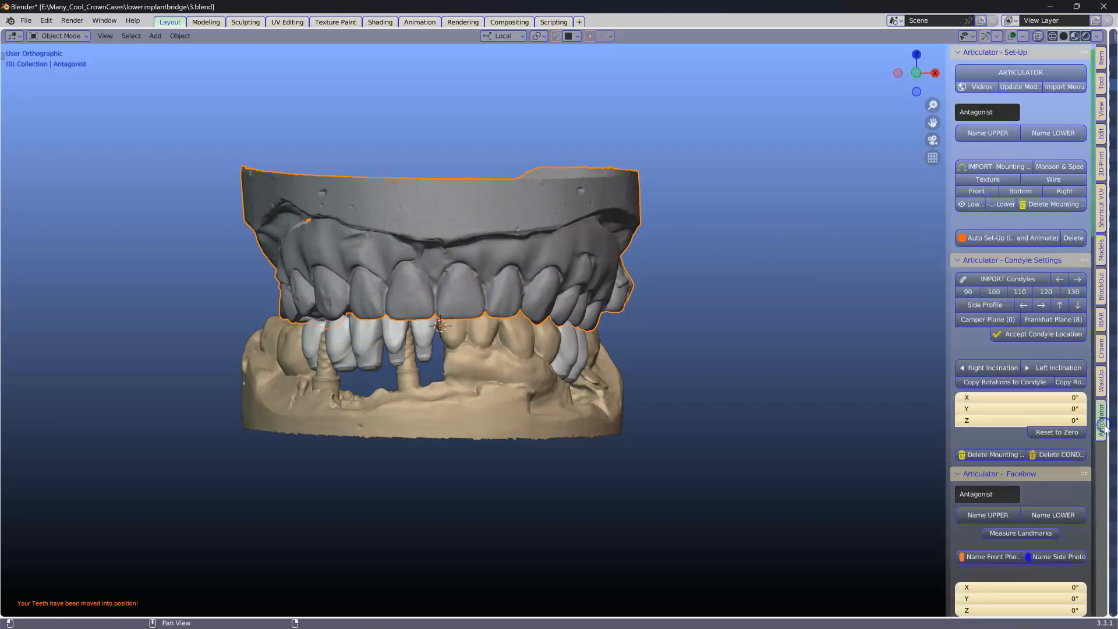
# Step: Preview the right, left, protrusive and open-centric articulator movements of the jaws
pyautogui.scroll(1, 398, 381)
pyautogui.scroll(1, 398, 382)
pyautogui.scroll(-2, 766, 227)
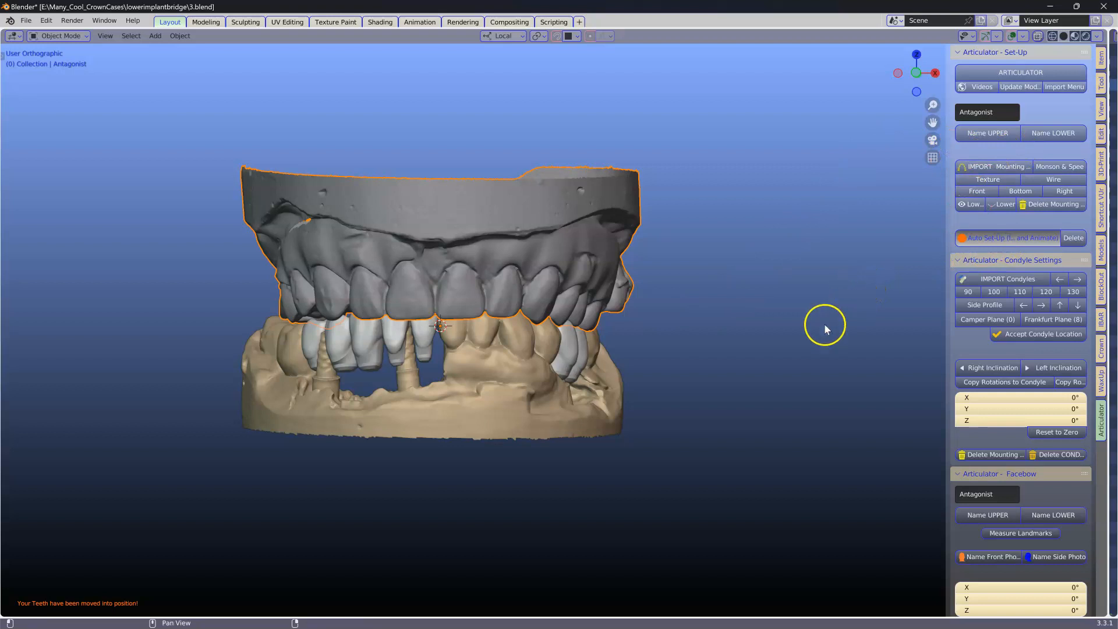
pyautogui.scroll(-5, 1053, 376)
pyautogui.scroll(-10, 1064, 382)
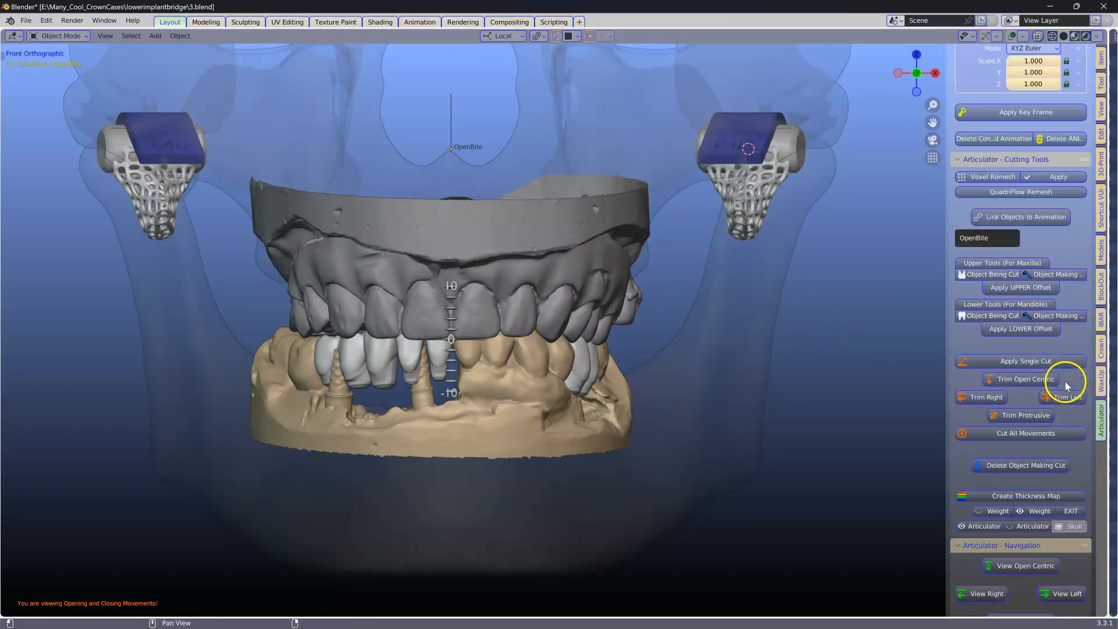
pyautogui.click(973, 517)
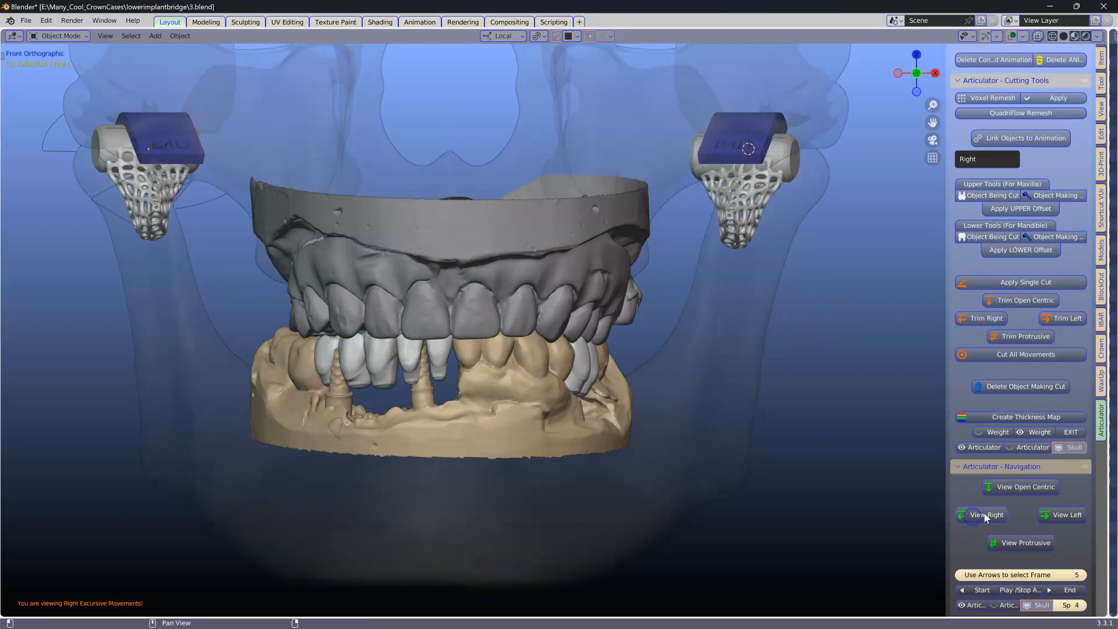
pyautogui.click(1062, 516)
pyautogui.click(1033, 487)
pyautogui.click(1020, 541)
pyautogui.click(974, 518)
pyautogui.click(1071, 516)
pyautogui.click(1037, 492)
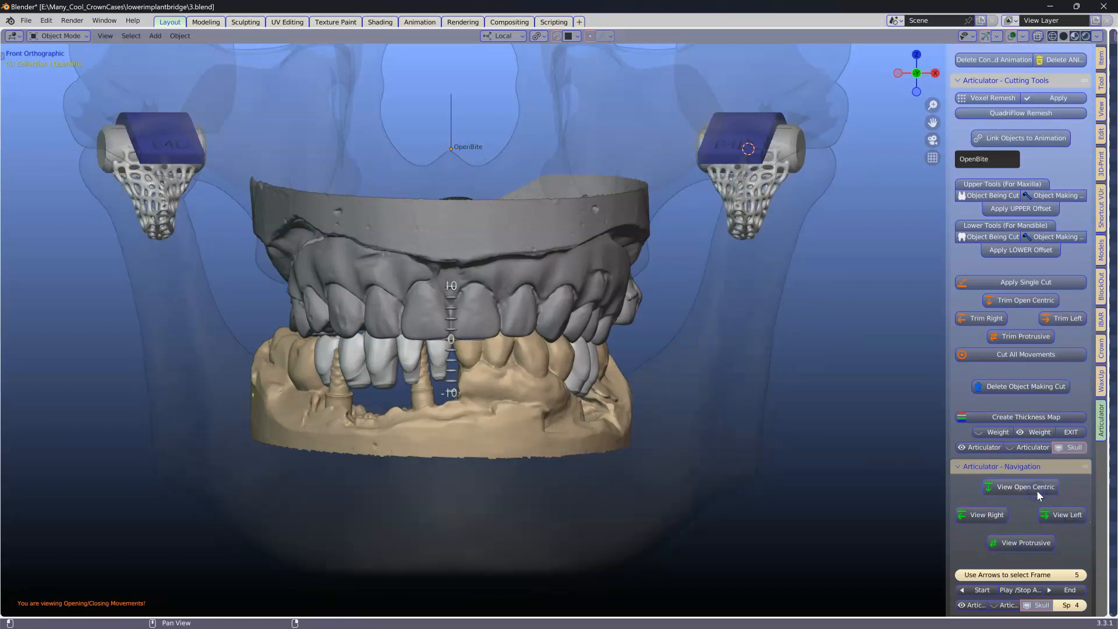
# Step: Select all the bridge crowns together with the working model and link them to the articulator animation
pyautogui.moveTo(950, 480); pyautogui.dragTo(875, 482)
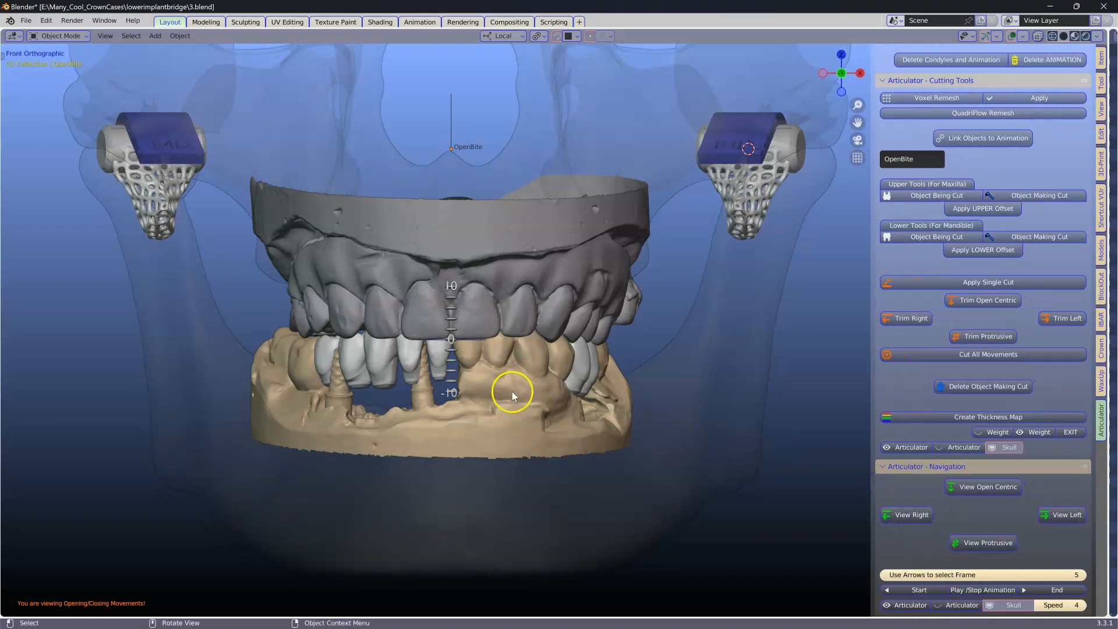
pyautogui.scroll(2, 511, 389)
pyautogui.scroll(-2, 511, 389)
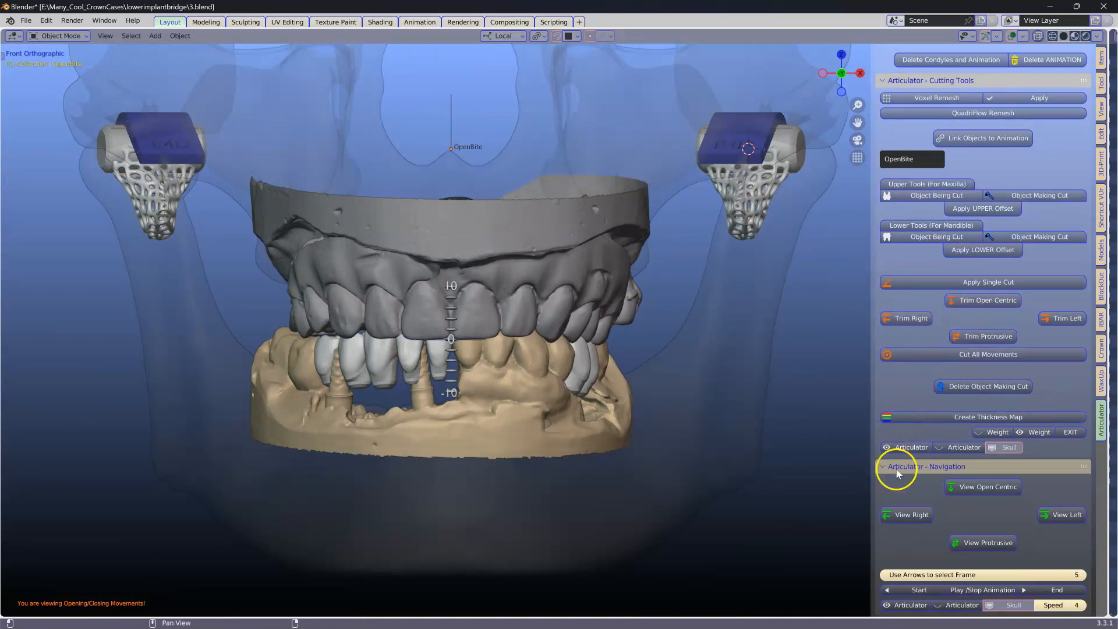
pyautogui.scroll(10, 952, 308)
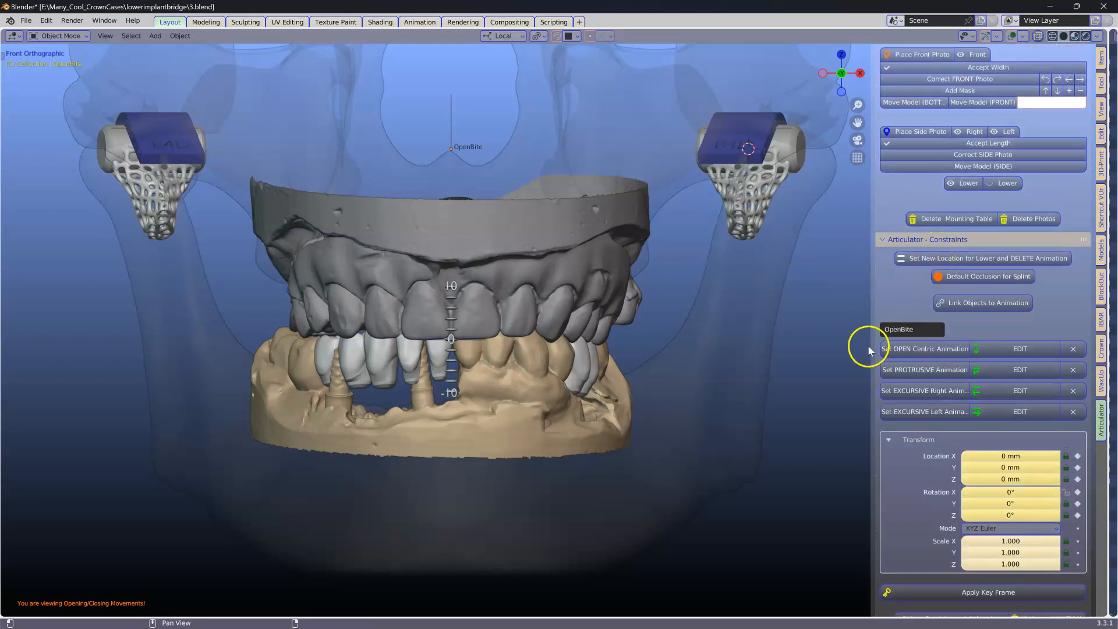
pyautogui.moveTo(873, 346); pyautogui.dragTo(783, 350)
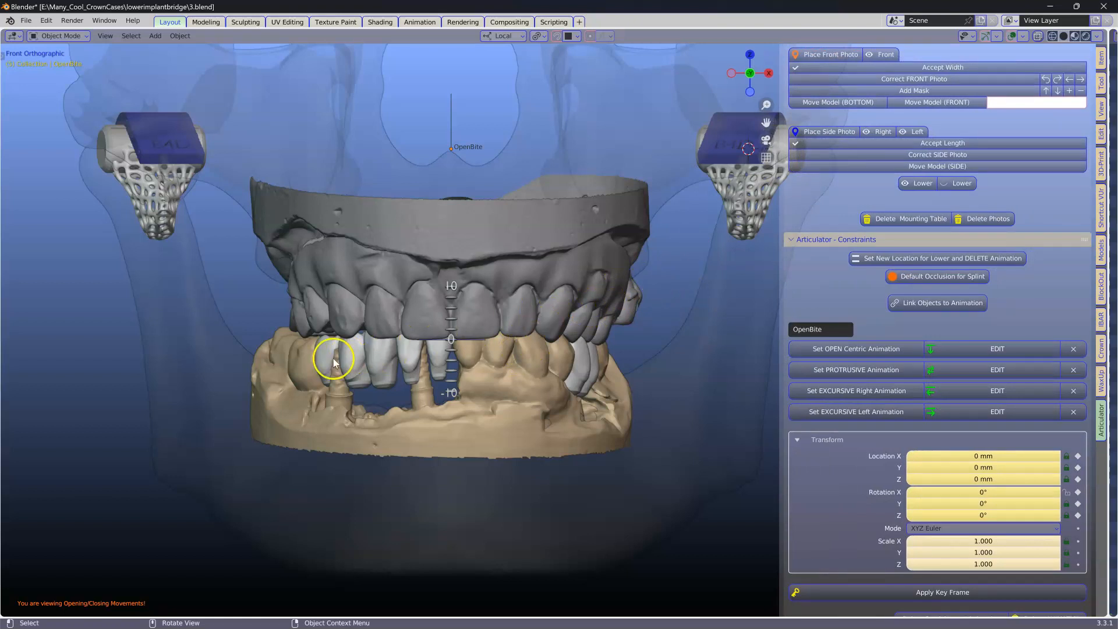
pyautogui.keyDown('shift'); pyautogui.click(354, 354); pyautogui.keyUp('shift')
pyautogui.keyDown('shift'); pyautogui.click(382, 356); pyautogui.keyUp('shift')
pyautogui.keyDown('shift'); pyautogui.click(410, 356); pyautogui.keyUp('shift')
pyautogui.keyDown('shift'); pyautogui.click(436, 360); pyautogui.keyUp('shift')
pyautogui.keyDown('shift'); pyautogui.click(567, 373); pyautogui.keyUp('shift')
pyautogui.keyDown('shift'); pyautogui.click(598, 369); pyautogui.keyUp('shift')
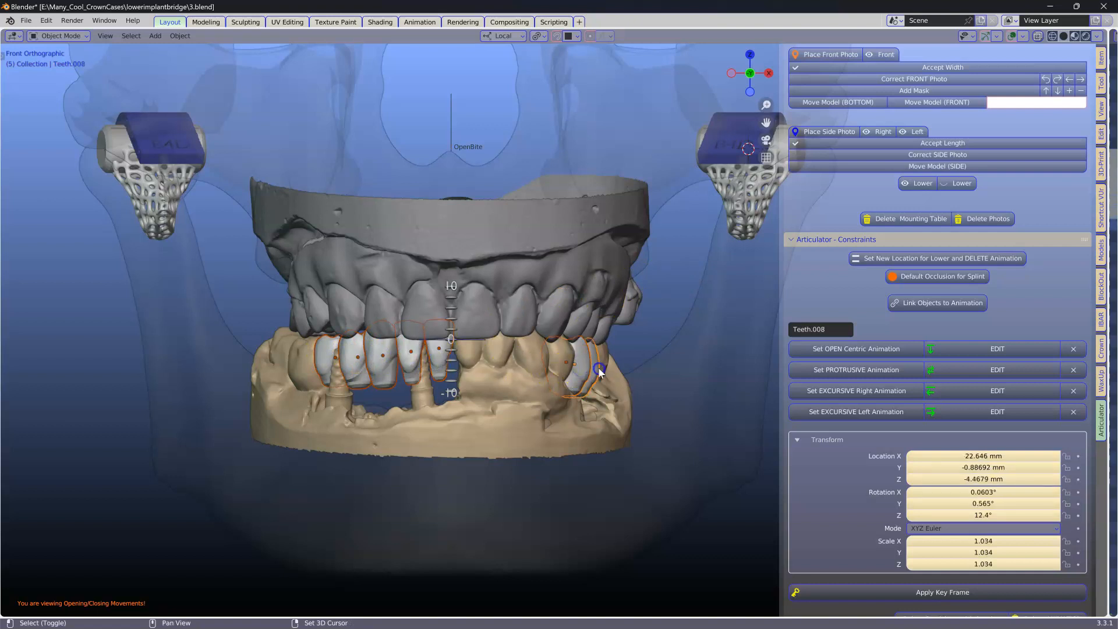
pyautogui.keyDown('shift'); pyautogui.click(496, 428); pyautogui.keyUp('shift')
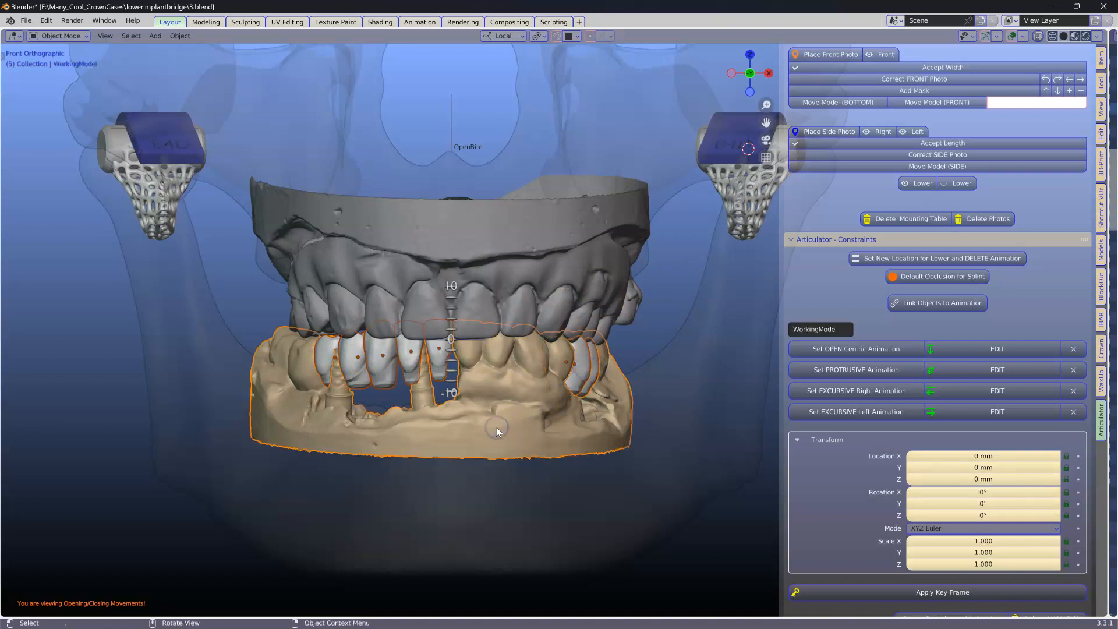
pyautogui.click(915, 217)
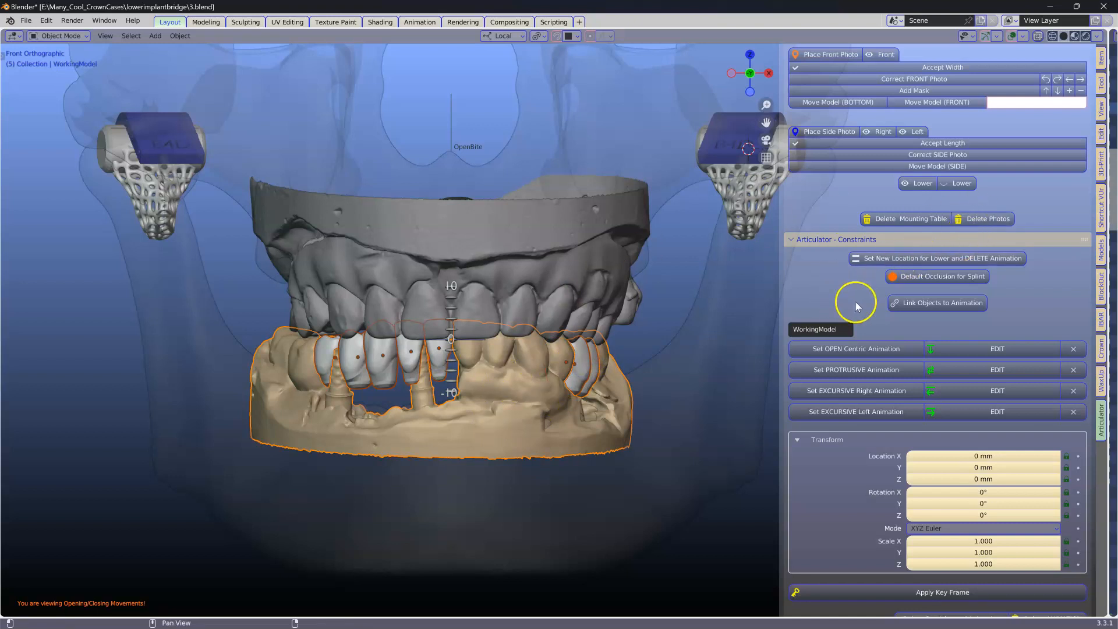
pyautogui.click(948, 303)
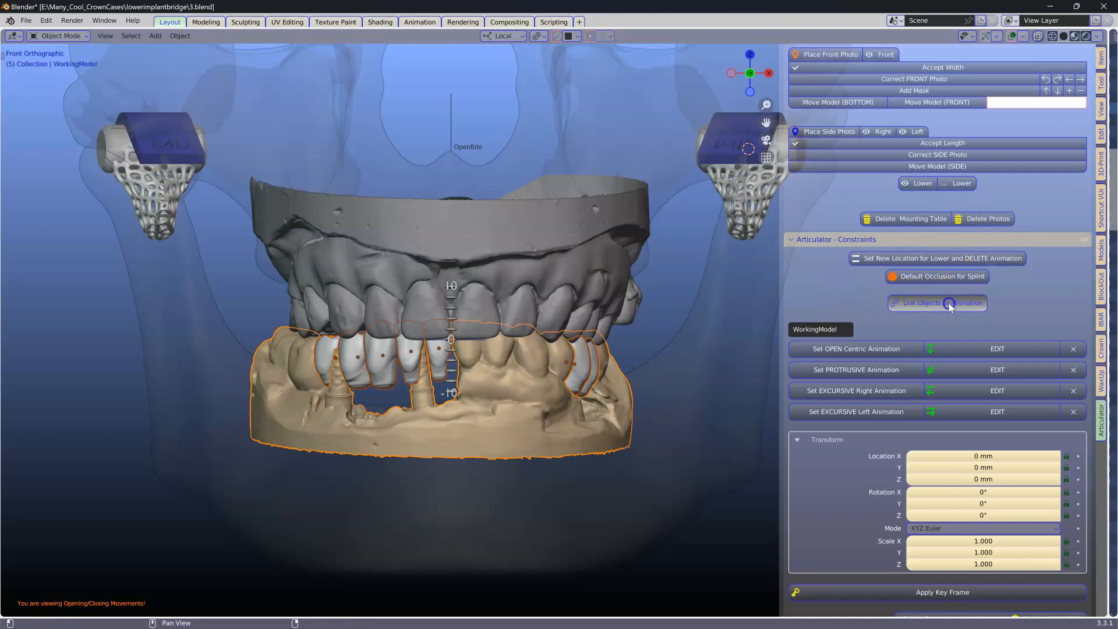
# Step: Check the crowns moving with the lower model through right, left, protrusive and open-centric movements
pyautogui.scroll(-7, 1013, 298)
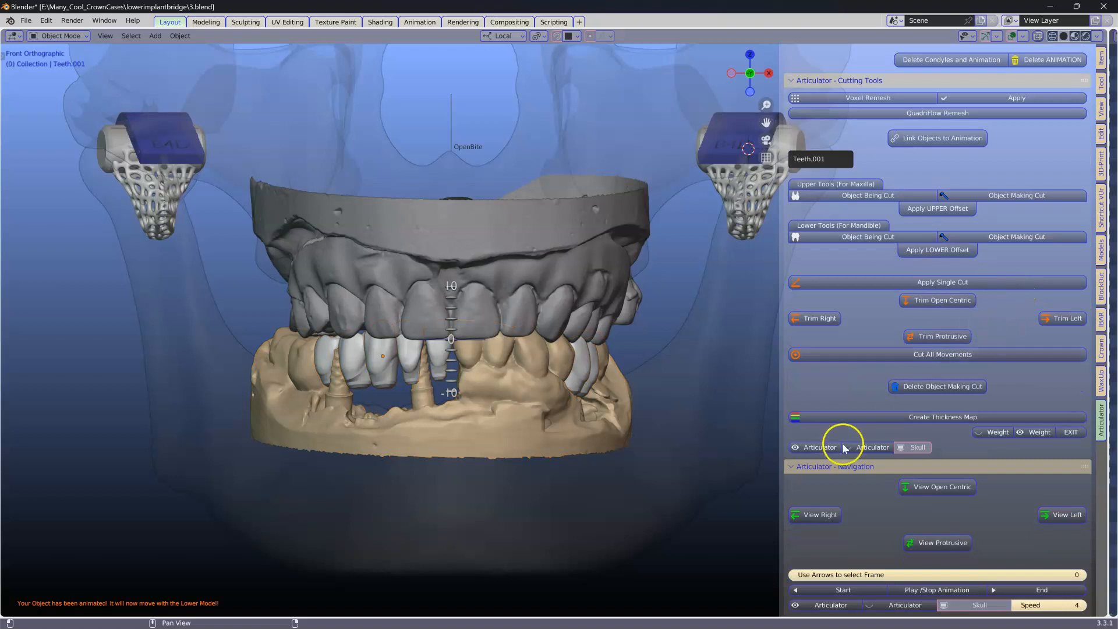
pyautogui.click(815, 514)
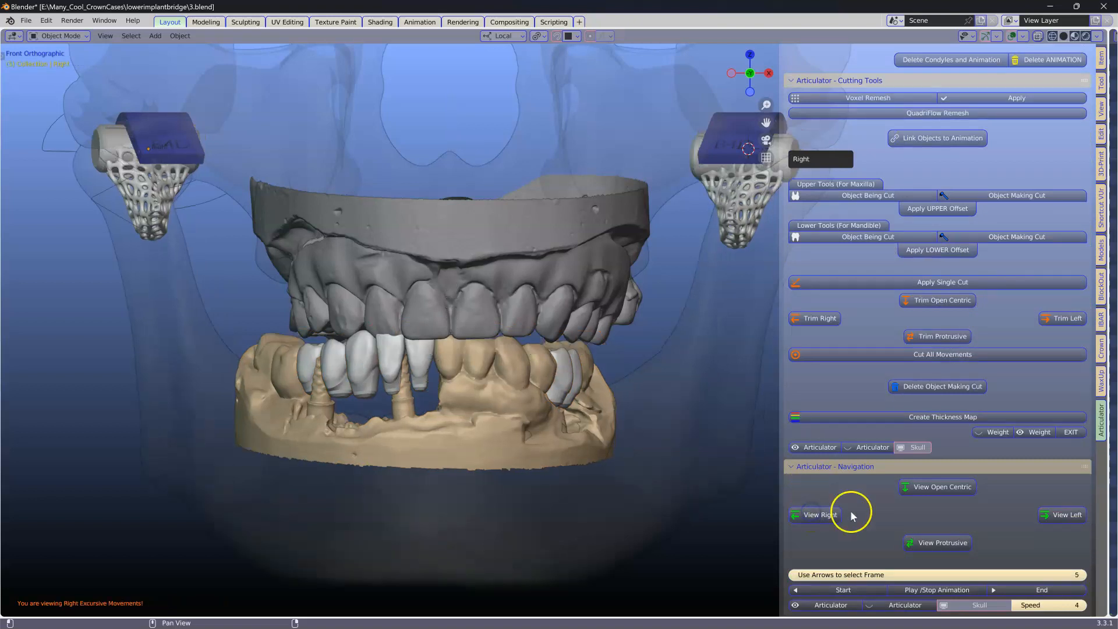
pyautogui.click(1016, 518)
pyautogui.click(938, 541)
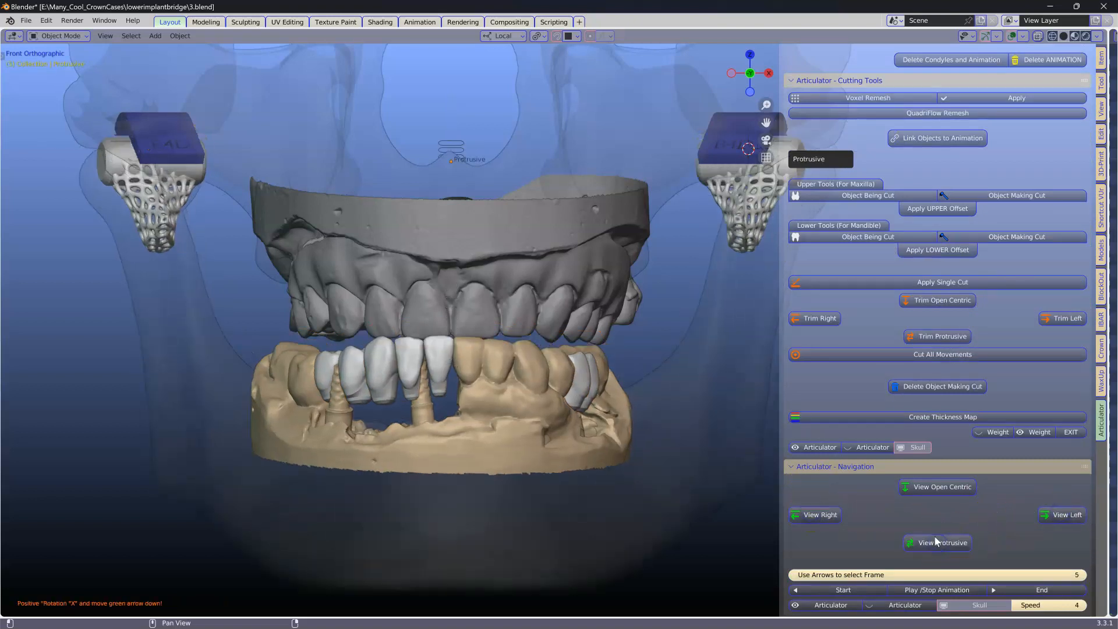
pyautogui.click(929, 489)
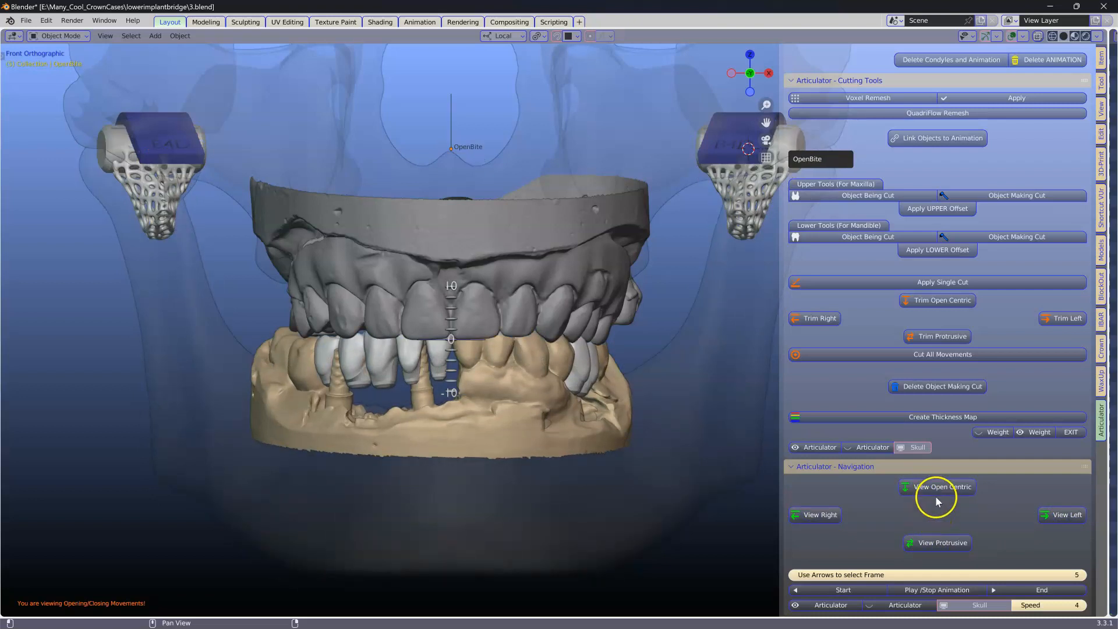
pyautogui.click(919, 540)
pyautogui.scroll(4, 509, 433)
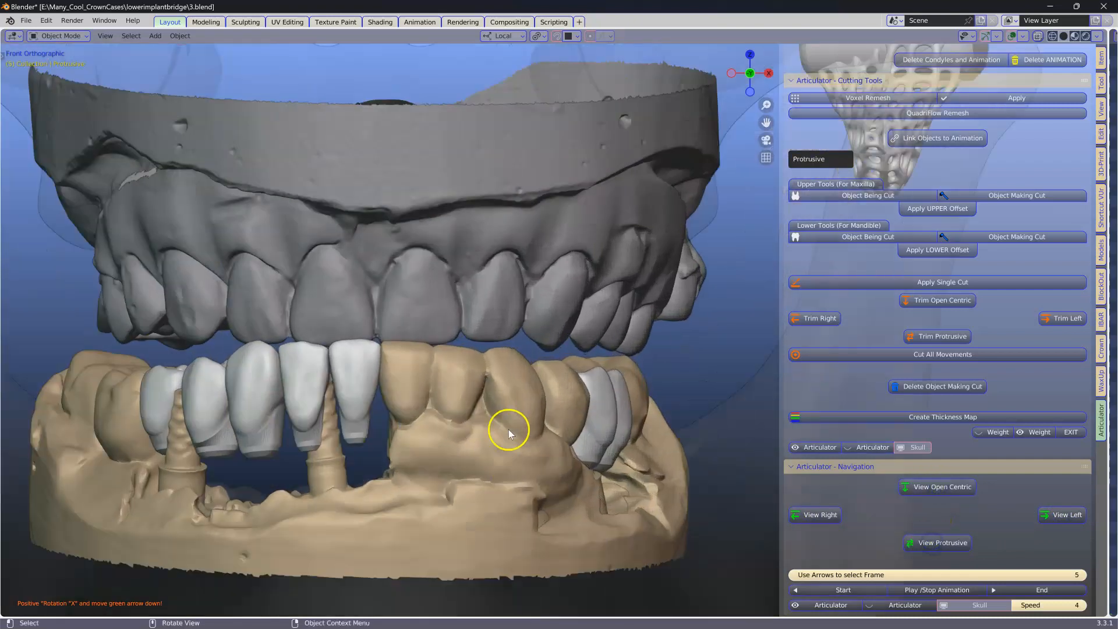
pyautogui.scroll(-4, 337, 367)
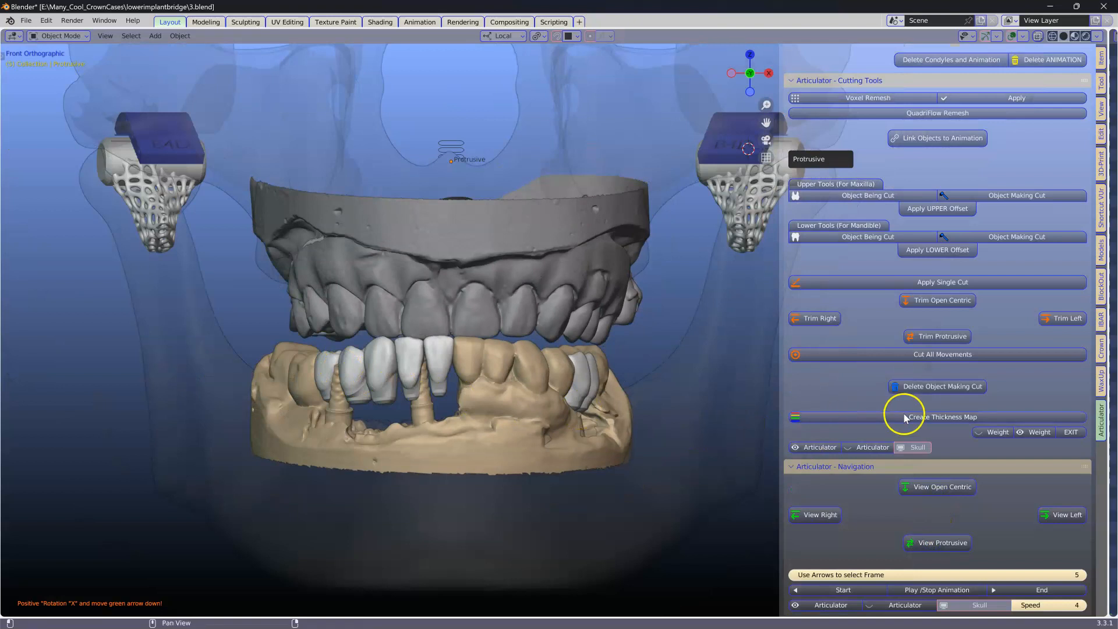
# Step: Edit the protrusive animation and move the lower jaw's protrusive position
pyautogui.scroll(5, 914, 406)
pyautogui.scroll(10, 913, 402)
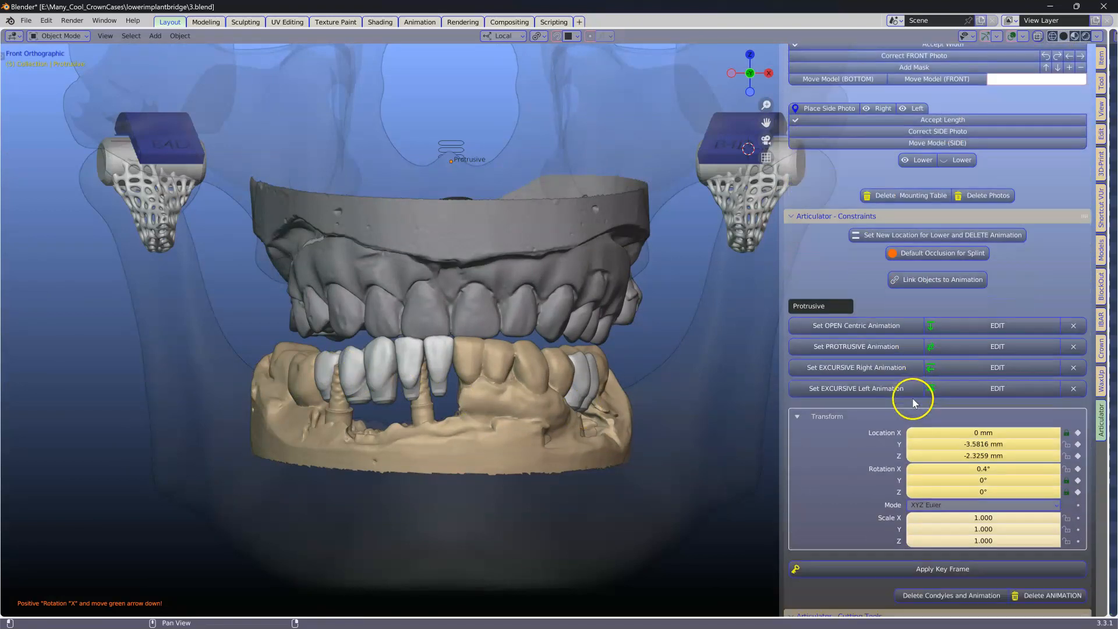
pyautogui.keyDown('ctrl'); pyautogui.click(826, 216); pyautogui.keyUp('ctrl')
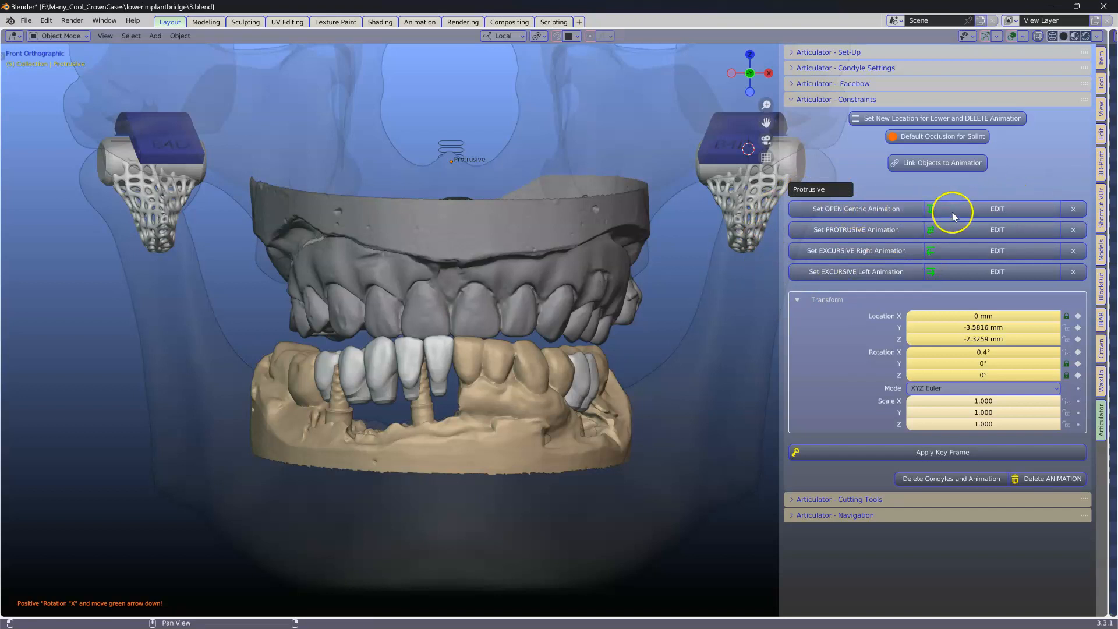
pyautogui.click(996, 231)
pyautogui.moveTo(599, 208); pyautogui.dragTo(456, 152, button='middle')
pyautogui.moveTo(494, 162); pyautogui.dragTo(503, 157)
pyautogui.moveTo(280, 301); pyautogui.dragTo(320, 300, button='middle')
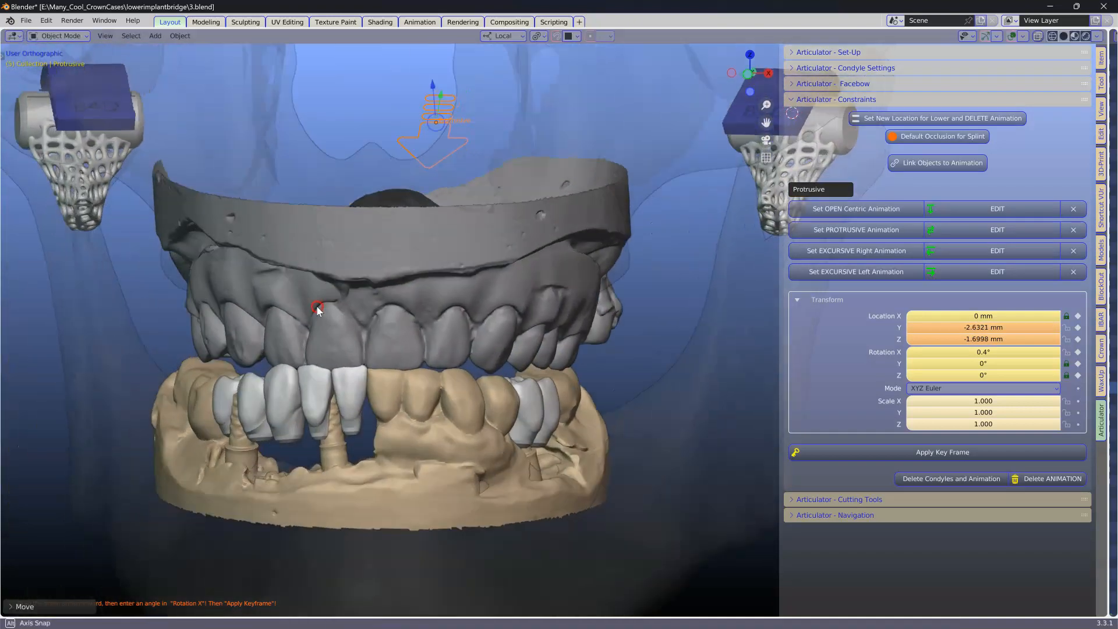
# Step: Set the protrusive rotation X to 0.8° and apply a key frame
pyautogui.scroll(5, 339, 370)
pyautogui.scroll(-3, 524, 218)
pyautogui.scroll(5, 525, 260)
pyautogui.scroll(-3, 357, 234)
pyautogui.scroll(1, 354, 228)
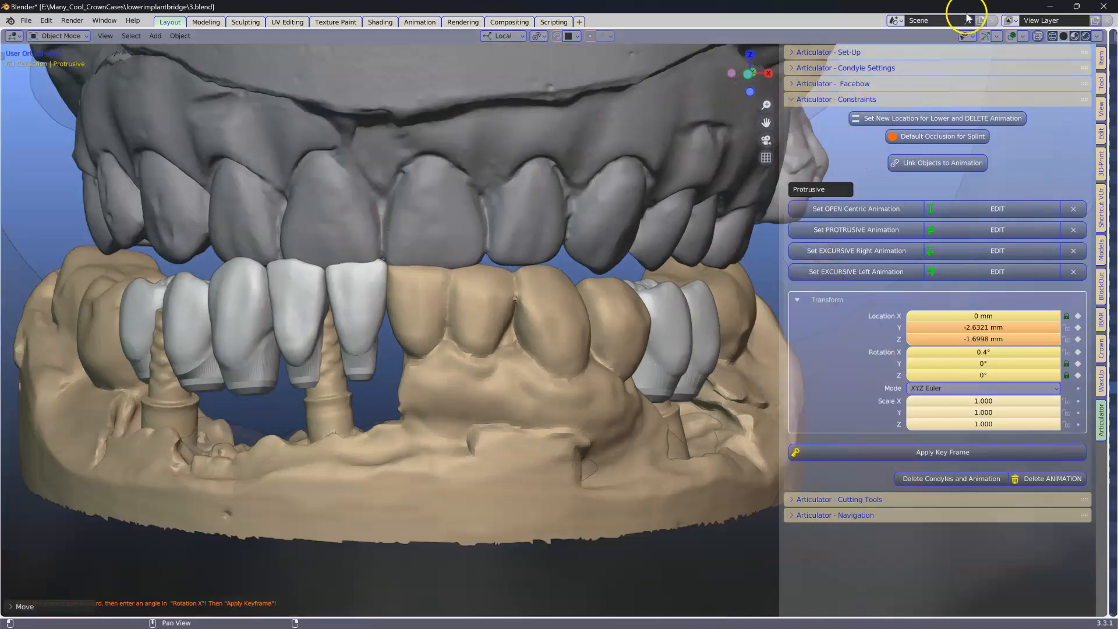
pyautogui.click(1038, 36)
pyautogui.click(1038, 36)
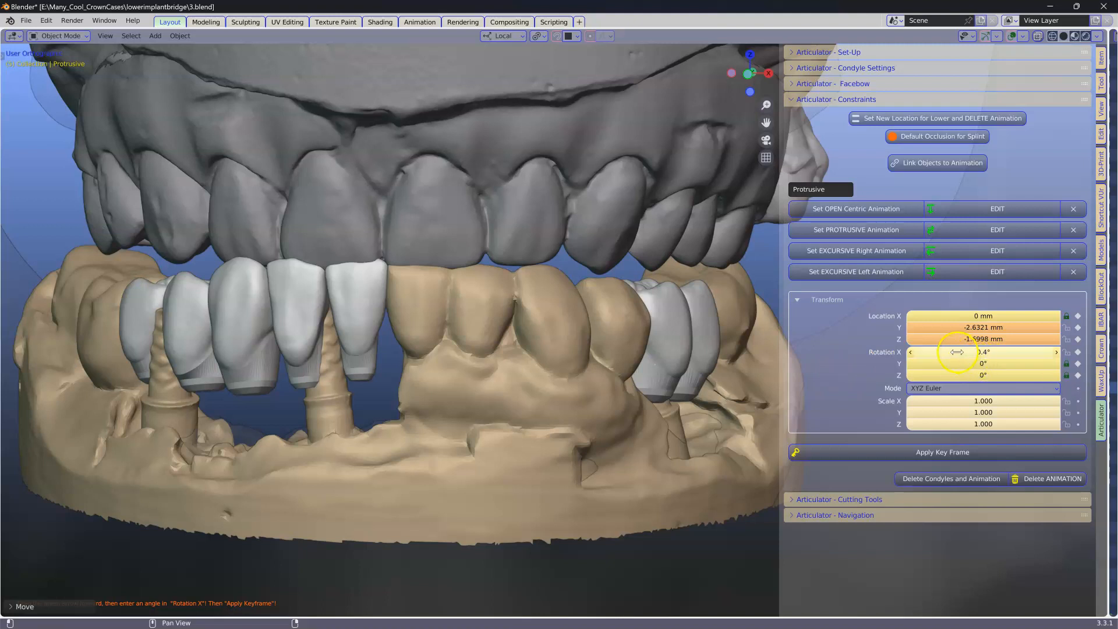
pyautogui.click(1056, 352)
pyautogui.click(1056, 352)
pyautogui.click(1056, 352)
pyautogui.click(1056, 352)
pyautogui.click(1056, 352)
pyautogui.click(1056, 353)
pyautogui.click(1056, 352)
pyautogui.click(1056, 352)
pyautogui.click(911, 352)
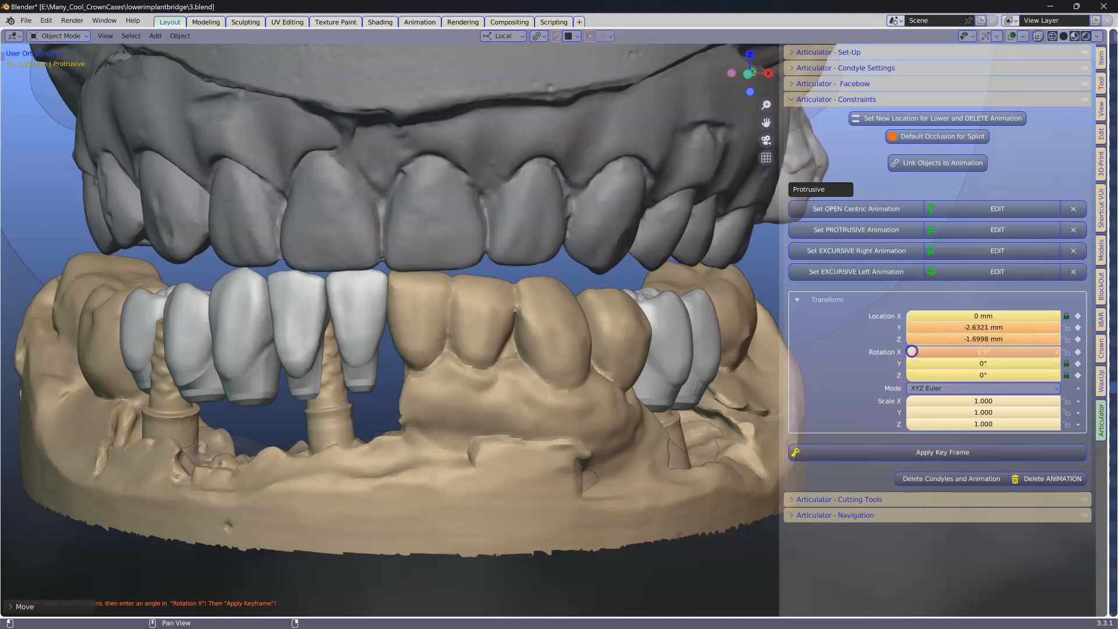
pyautogui.click(911, 352)
pyautogui.click(911, 353)
pyautogui.click(911, 352)
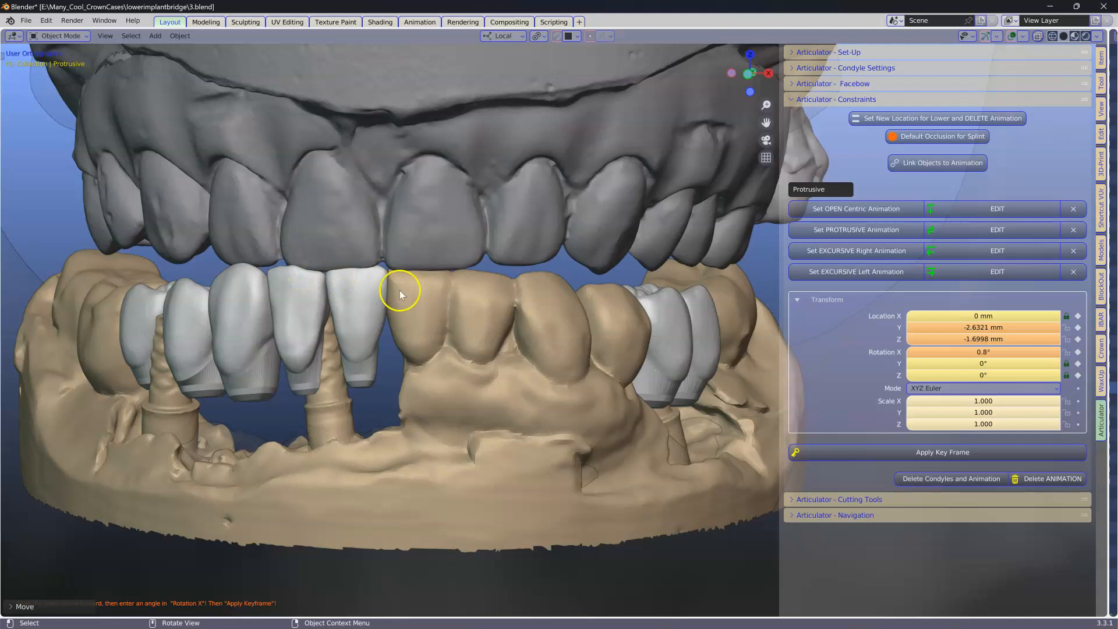
pyautogui.click(933, 452)
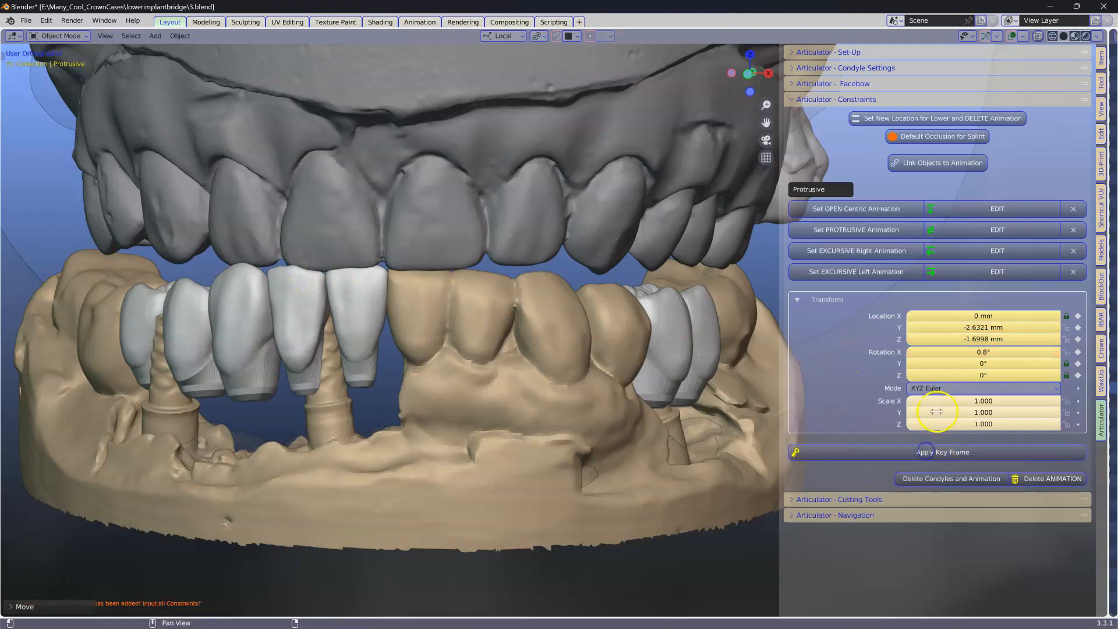
# Step: Replay the open-centric and protrusive movements to check the crowns against the antagonist
pyautogui.click(794, 515)
pyautogui.scroll(-2, 857, 445)
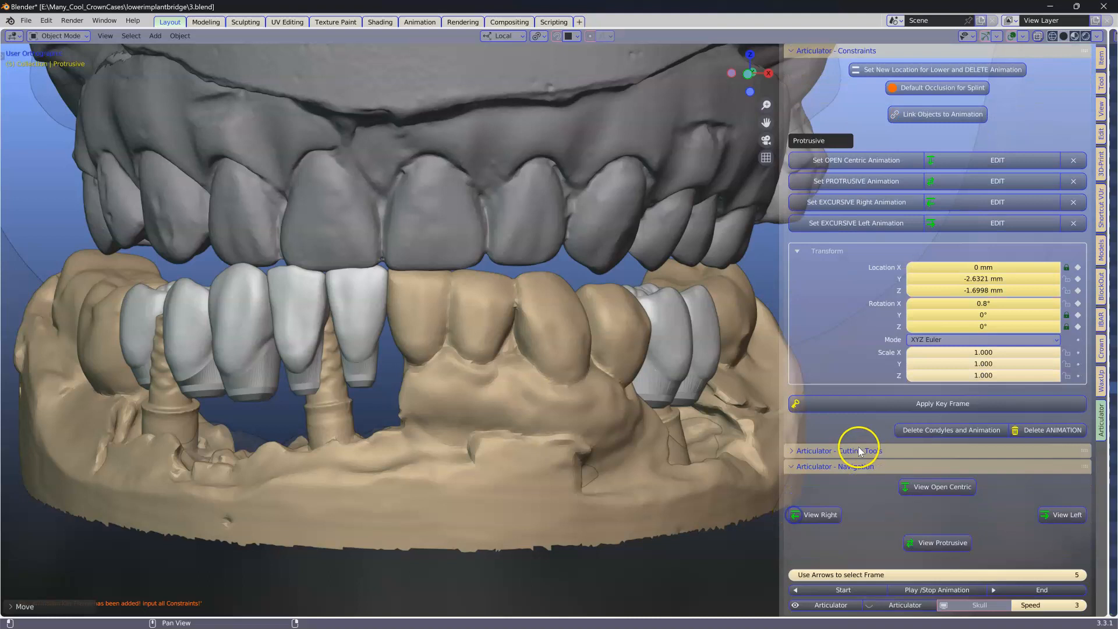
pyautogui.click(944, 491)
pyautogui.click(936, 541)
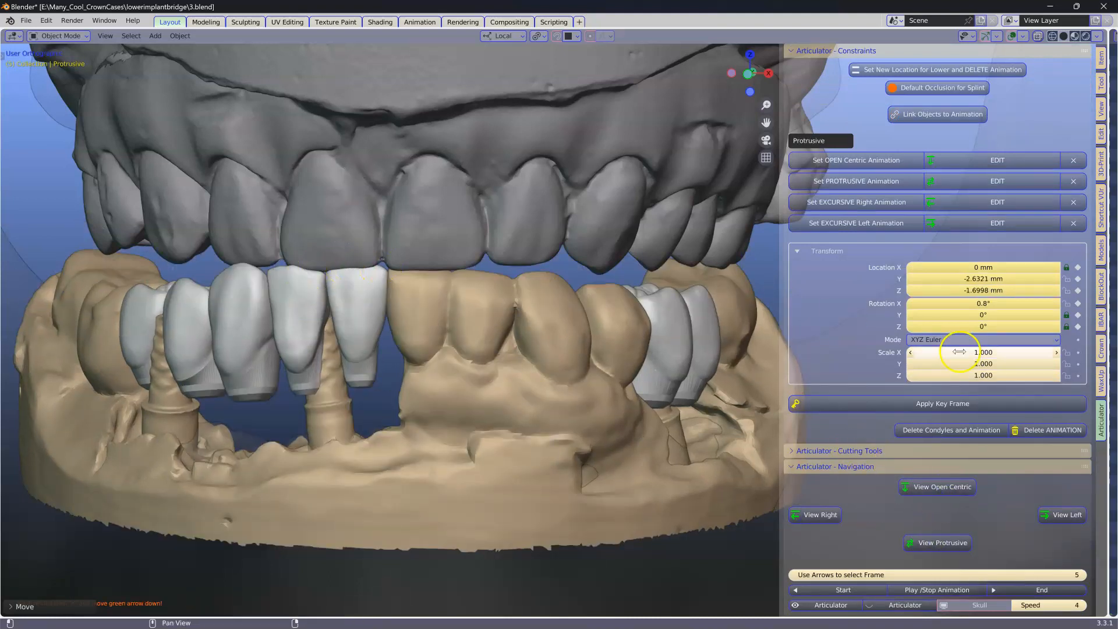
# Step: Edit the right excursive animation and set the lower jaw's rotation Z to -2.3°
pyautogui.click(1006, 202)
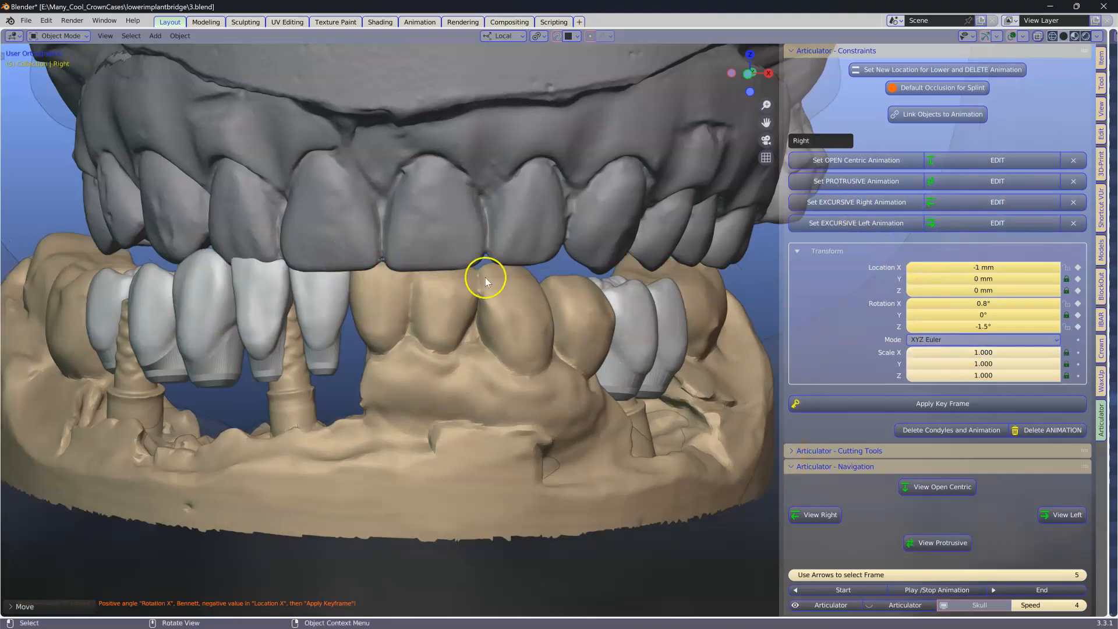
pyautogui.moveTo(644, 324); pyautogui.dragTo(594, 324, button='middle')
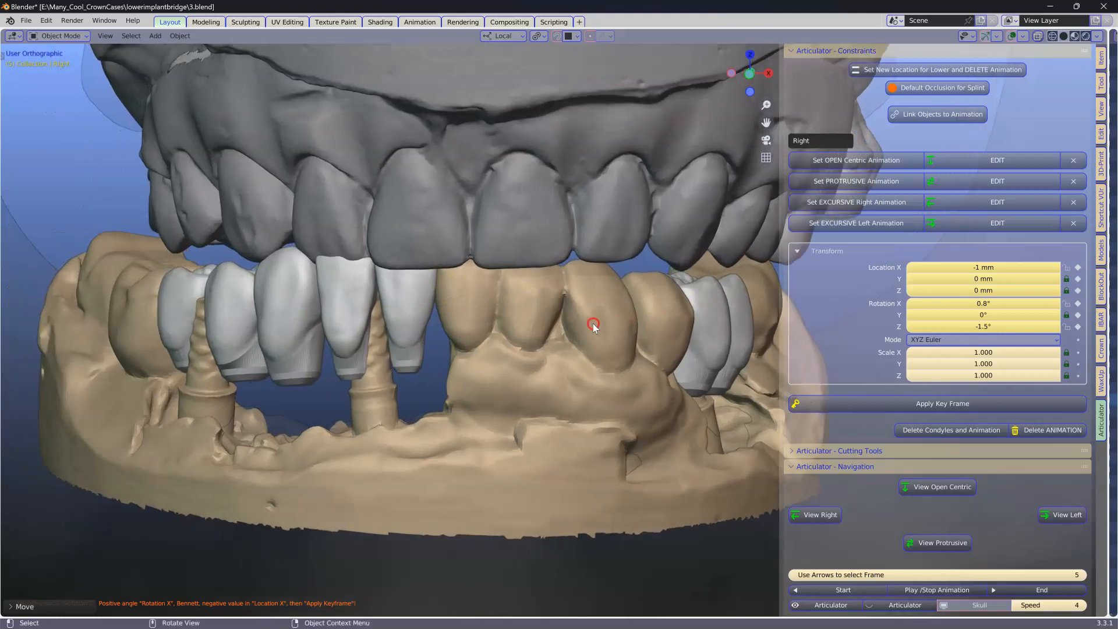
pyautogui.click(973, 328)
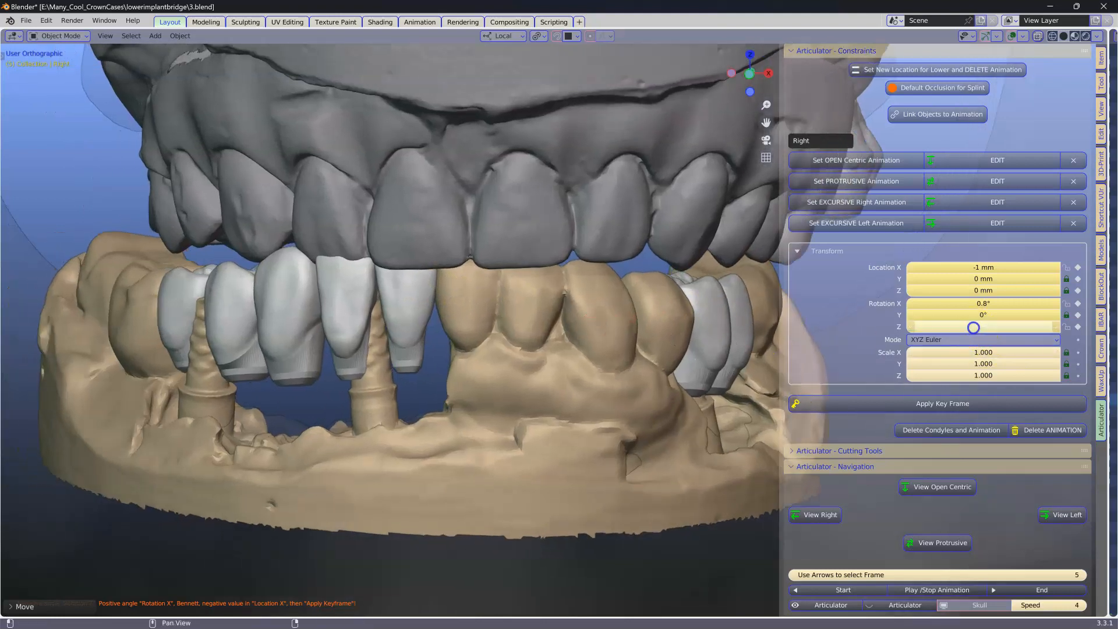
pyautogui.moveTo(977, 327); pyautogui.dragTo(974, 328)
pyautogui.scroll(3, 559, 307)
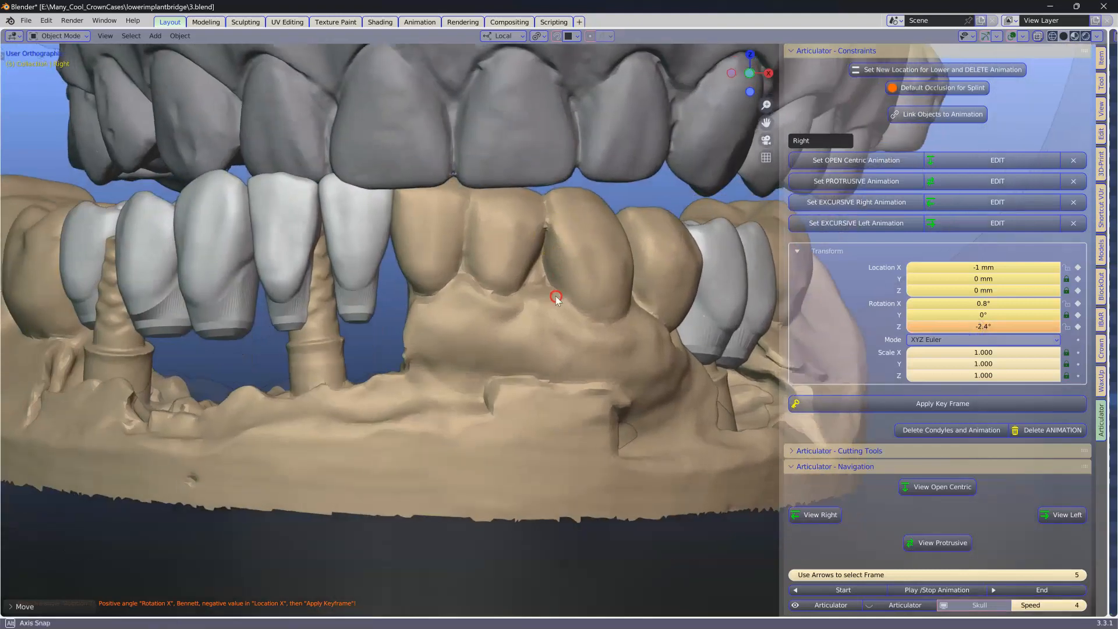
pyautogui.scroll(-2, 560, 298)
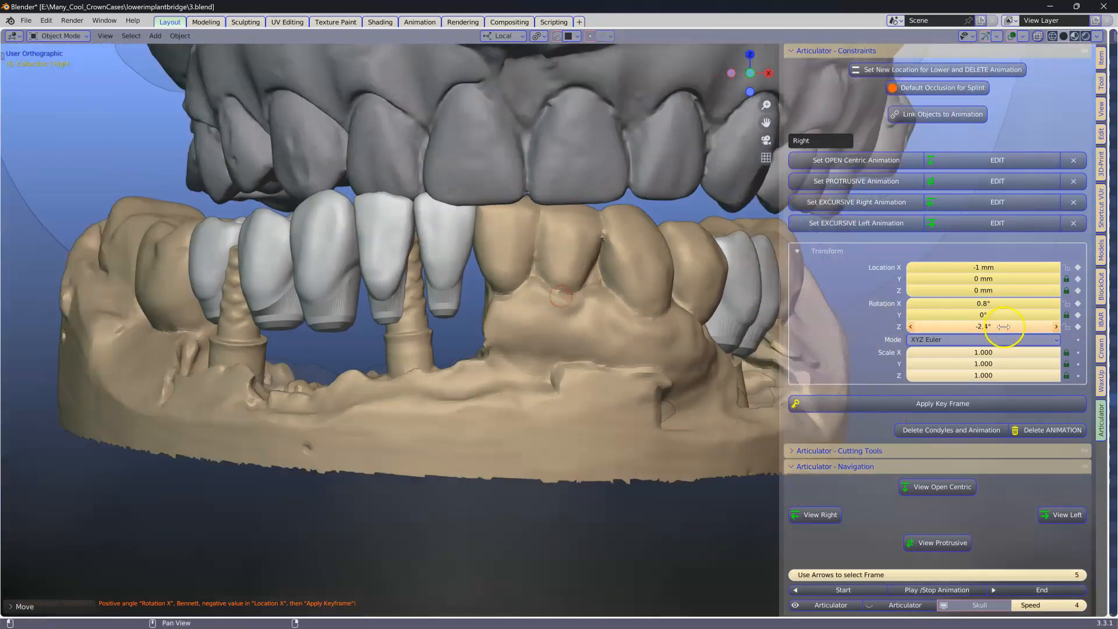
pyautogui.click(1058, 328)
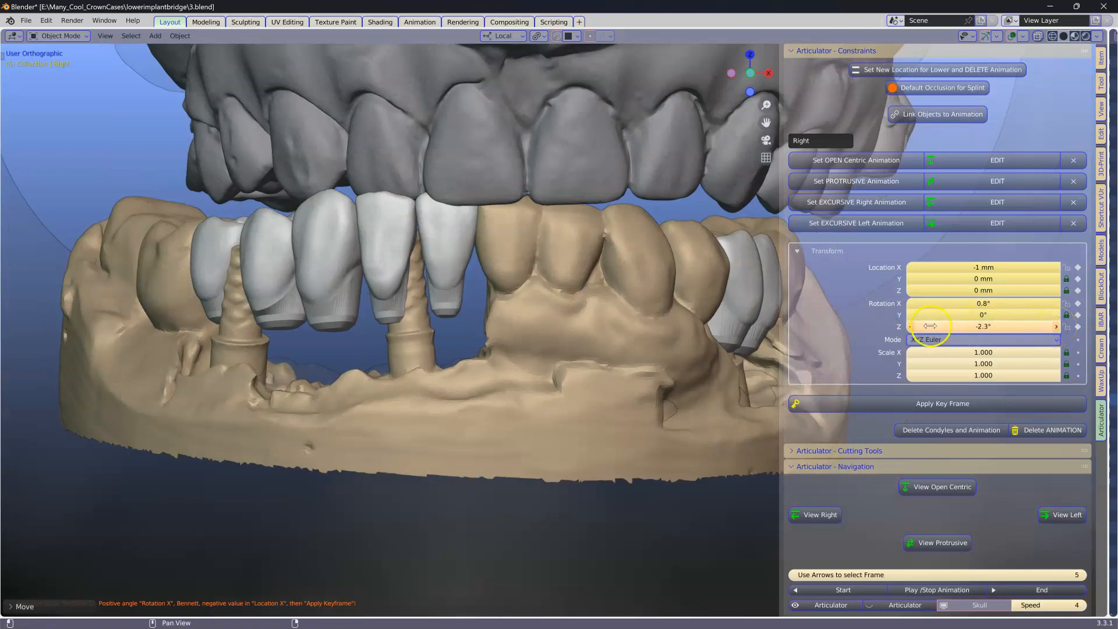
# Step: Set the right excursive rotation X to 1.3° and apply a key frame
pyautogui.click(910, 303)
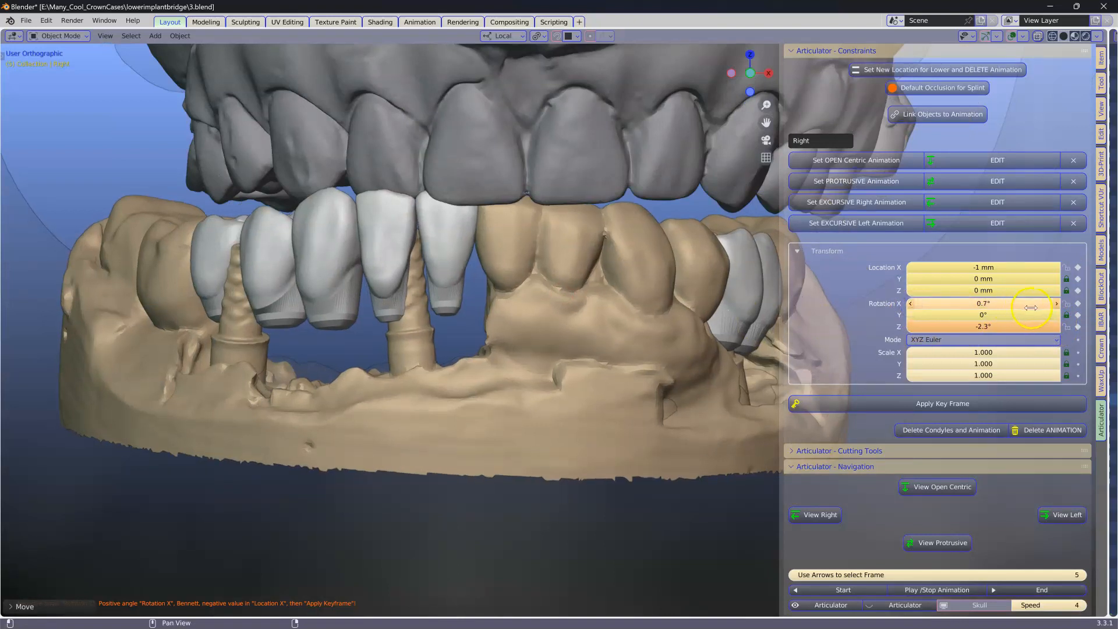
pyautogui.click(1055, 304)
pyautogui.click(1054, 304)
pyautogui.click(1054, 304)
pyautogui.click(1055, 303)
pyautogui.click(1055, 304)
pyautogui.click(1055, 304)
pyautogui.click(1055, 303)
pyautogui.click(910, 303)
pyautogui.scroll(2, 549, 207)
pyautogui.moveTo(544, 196); pyautogui.dragTo(592, 383, button='middle')
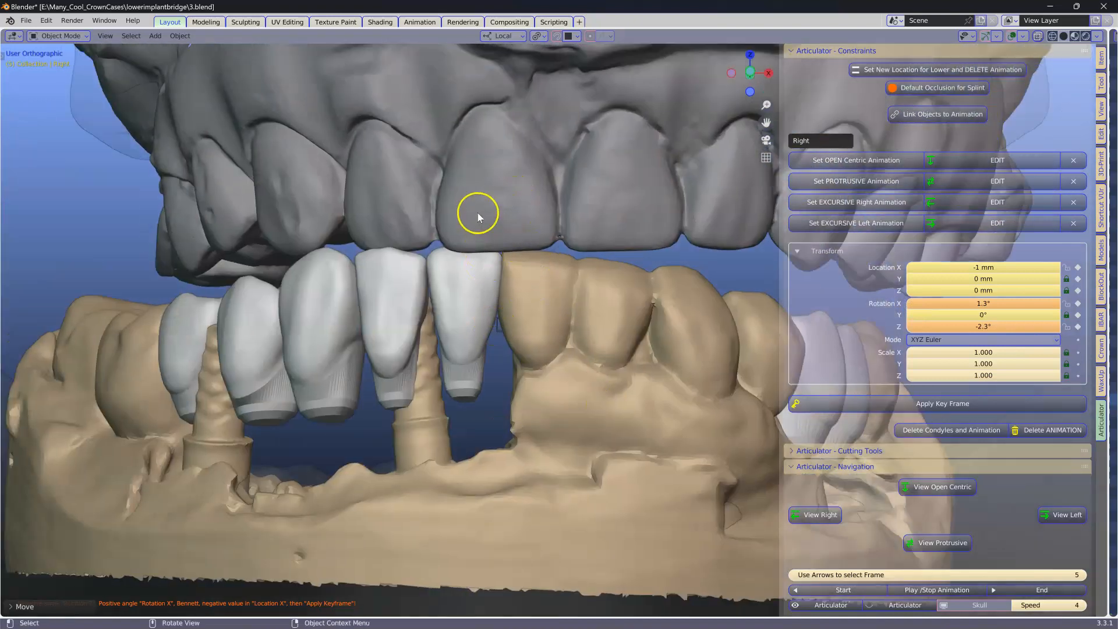
pyautogui.scroll(-2, 486, 274)
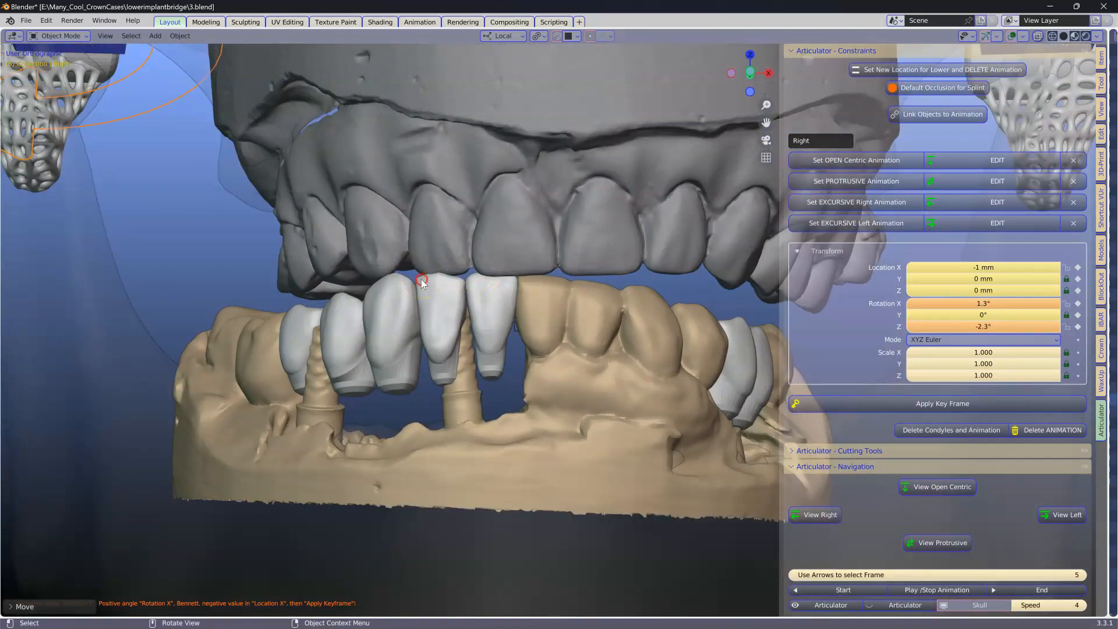
pyautogui.scroll(3, 421, 281)
pyautogui.scroll(-2, 483, 327)
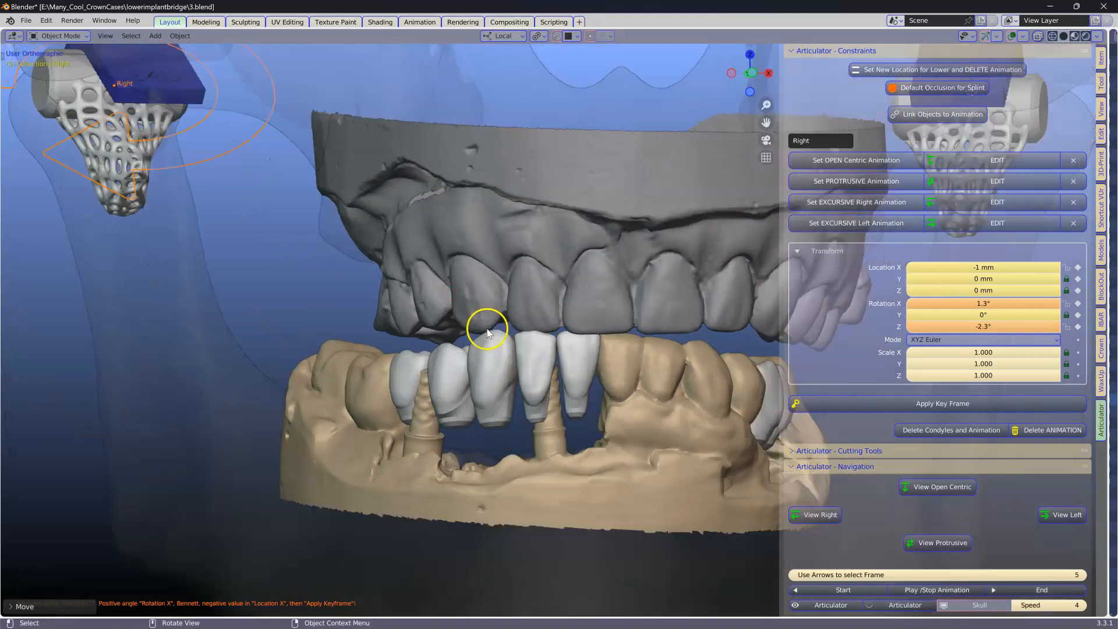
pyautogui.moveTo(524, 328); pyautogui.dragTo(507, 331, button='middle')
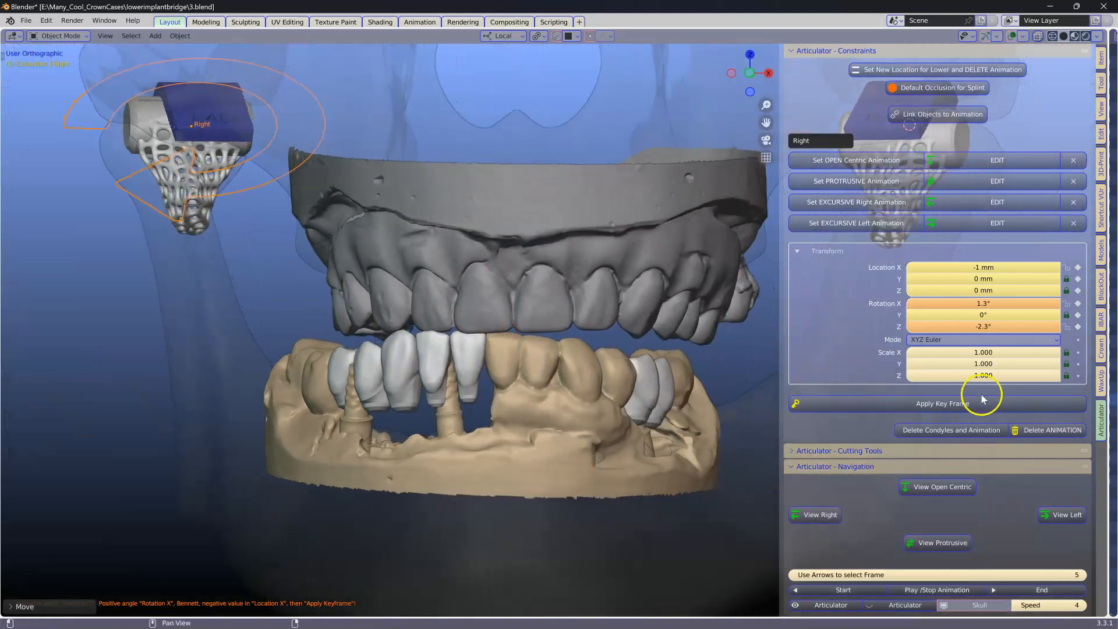
pyautogui.click(928, 402)
# Step: Edit the left excursive animation, set its rotation X to 1.4°, and apply a key frame
pyautogui.click(997, 222)
pyautogui.moveTo(709, 359); pyautogui.dragTo(601, 380, button='middle')
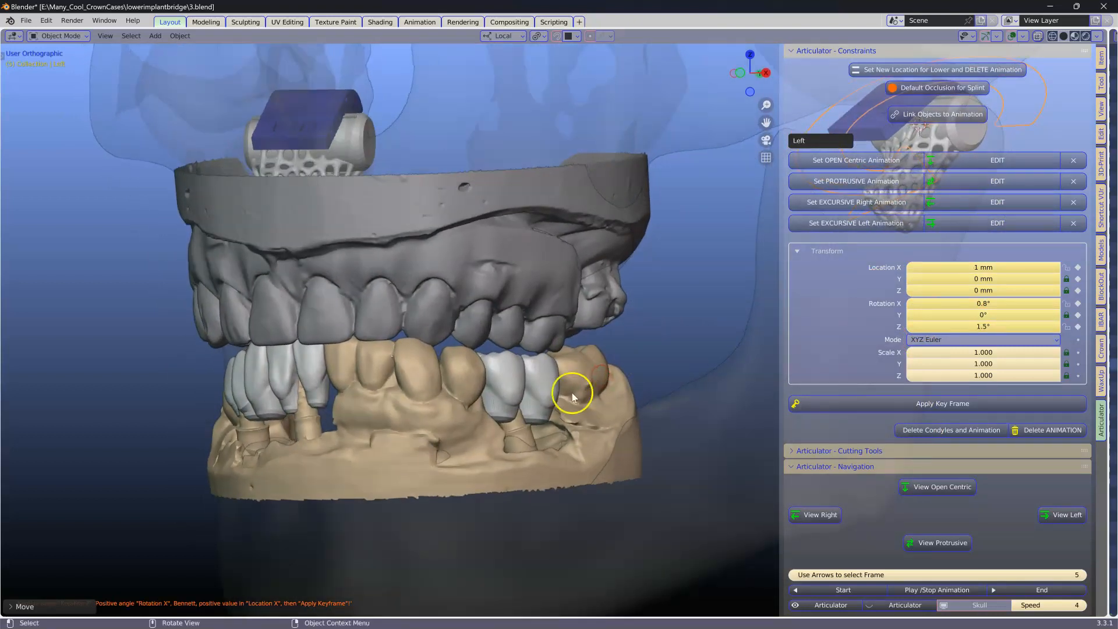
pyautogui.scroll(2, 571, 396)
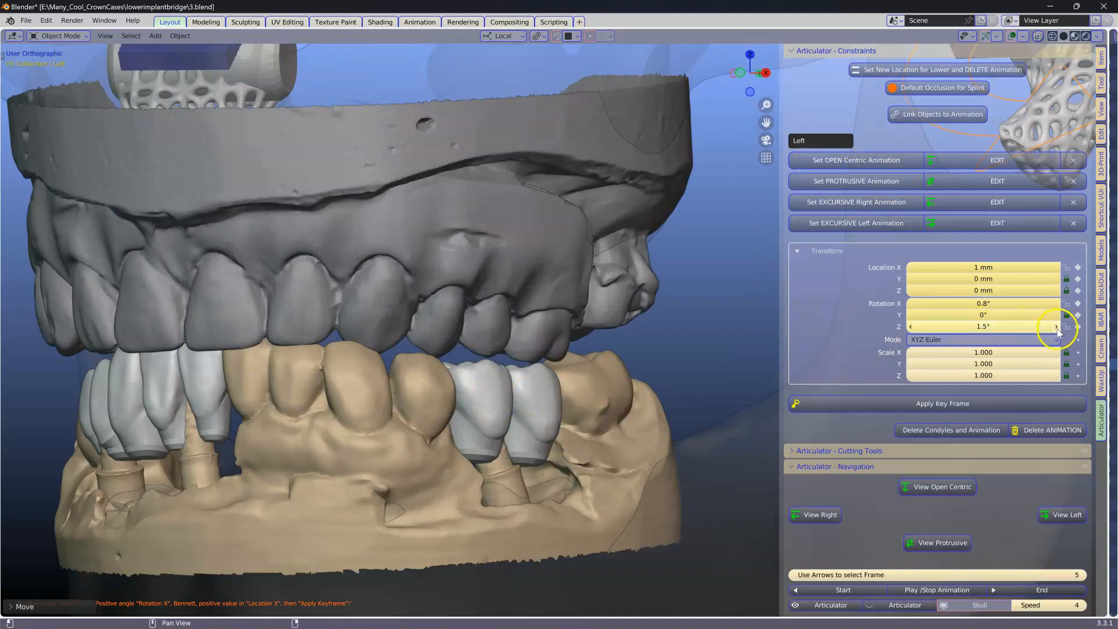
pyautogui.click(1056, 303)
pyautogui.click(1057, 303)
pyautogui.click(1057, 303)
pyautogui.click(1057, 303)
pyautogui.click(1057, 303)
pyautogui.click(1057, 303)
pyautogui.click(1057, 302)
pyautogui.click(1057, 303)
pyautogui.click(912, 303)
pyautogui.click(911, 303)
pyautogui.click(911, 303)
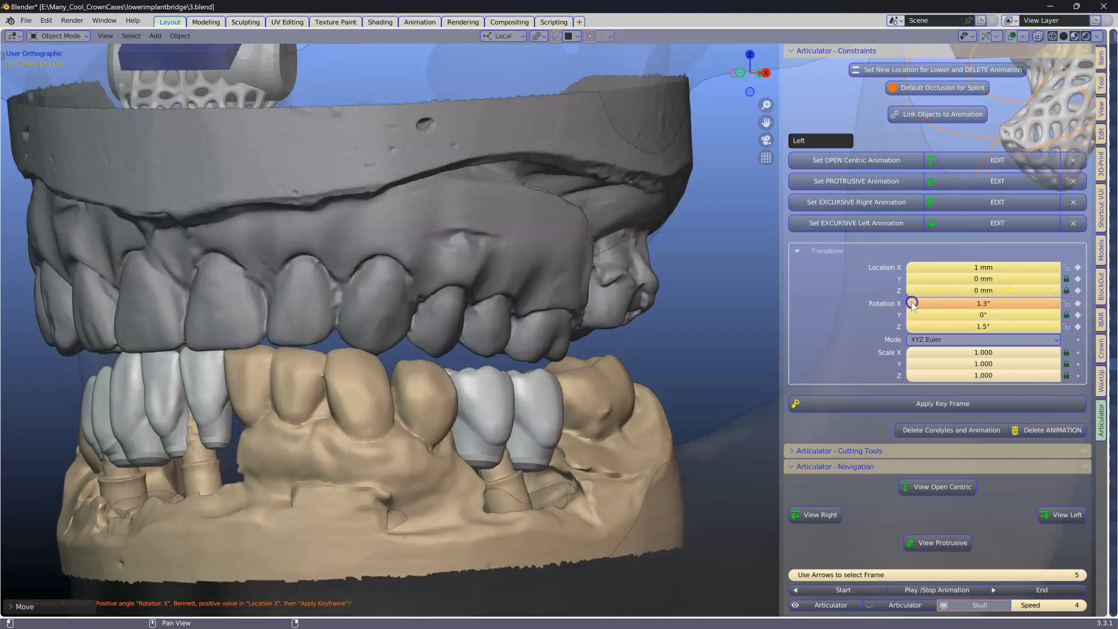
pyautogui.click(1057, 303)
pyautogui.click(984, 403)
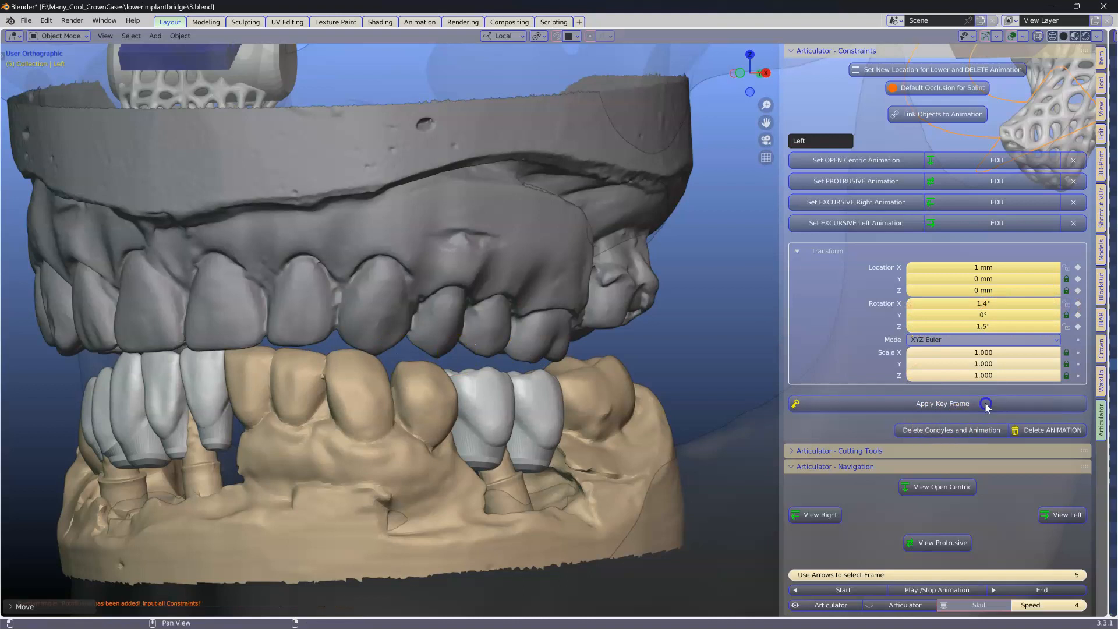
# Step: Check the crowns against the antagonist in the right, left and open-centric positions
pyautogui.click(818, 514)
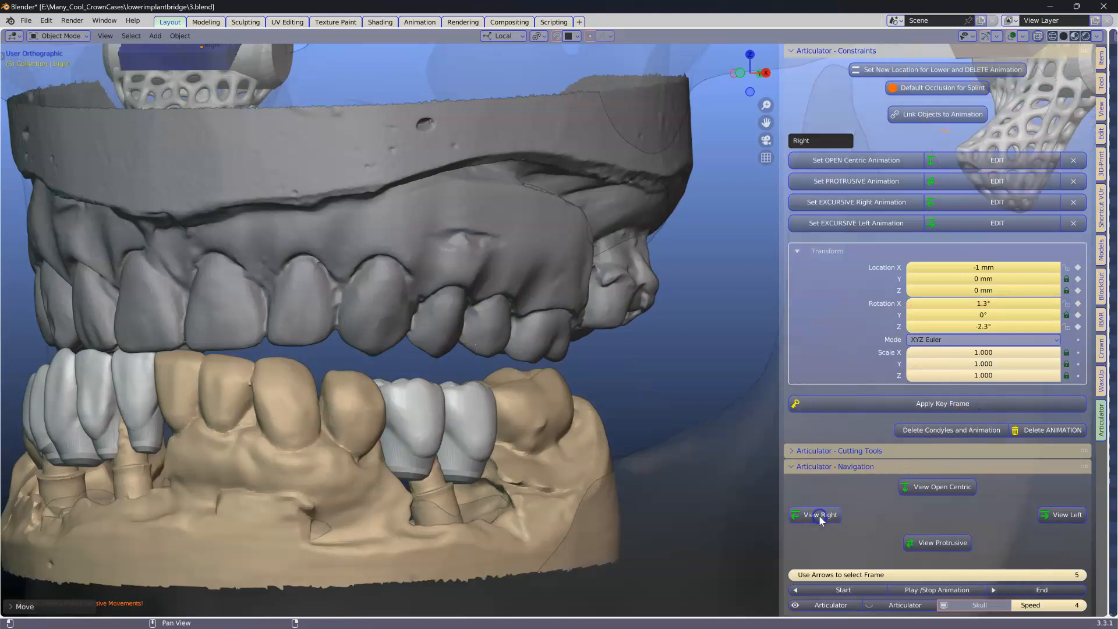
pyautogui.click(1055, 515)
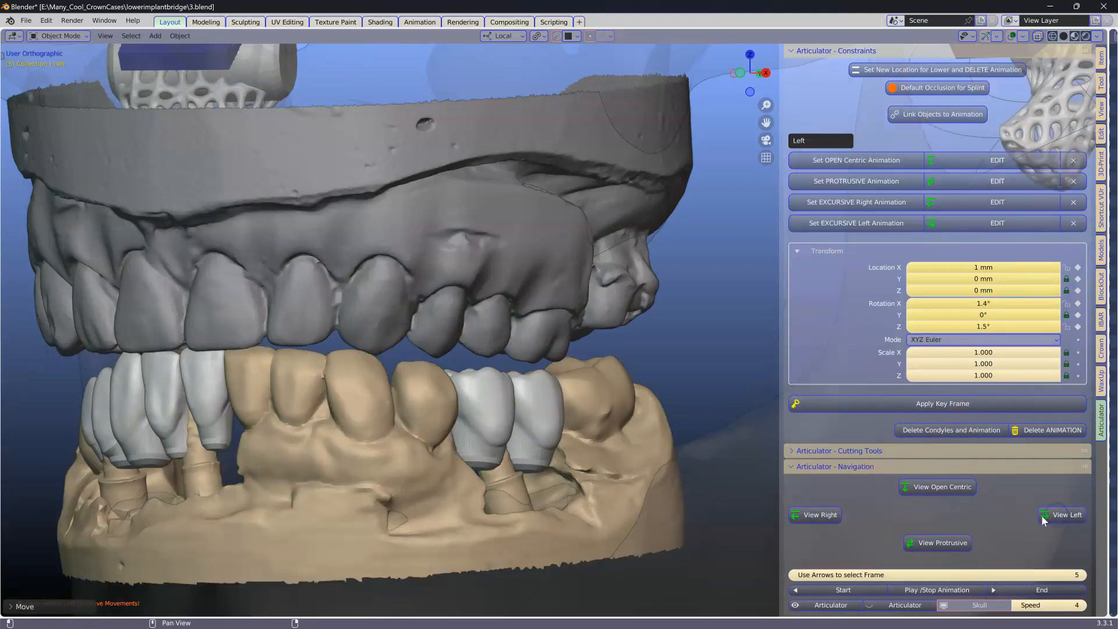
pyautogui.click(826, 516)
pyautogui.click(921, 490)
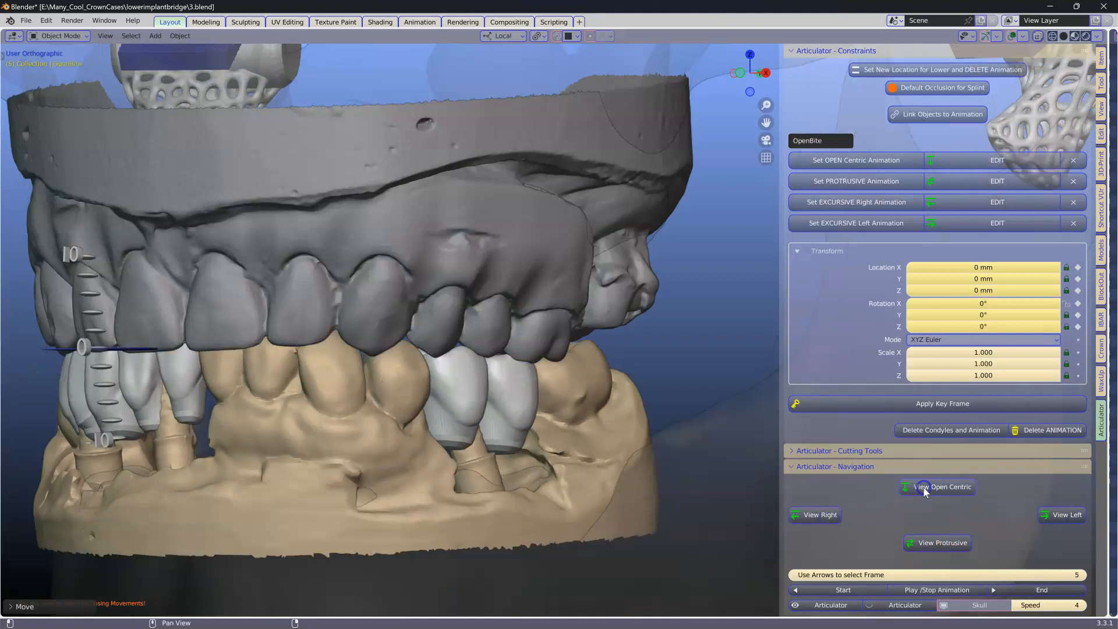
pyautogui.scroll(-3, 556, 409)
pyautogui.moveTo(551, 408); pyautogui.dragTo(610, 417, button='middle')
pyautogui.scroll(6, 496, 410)
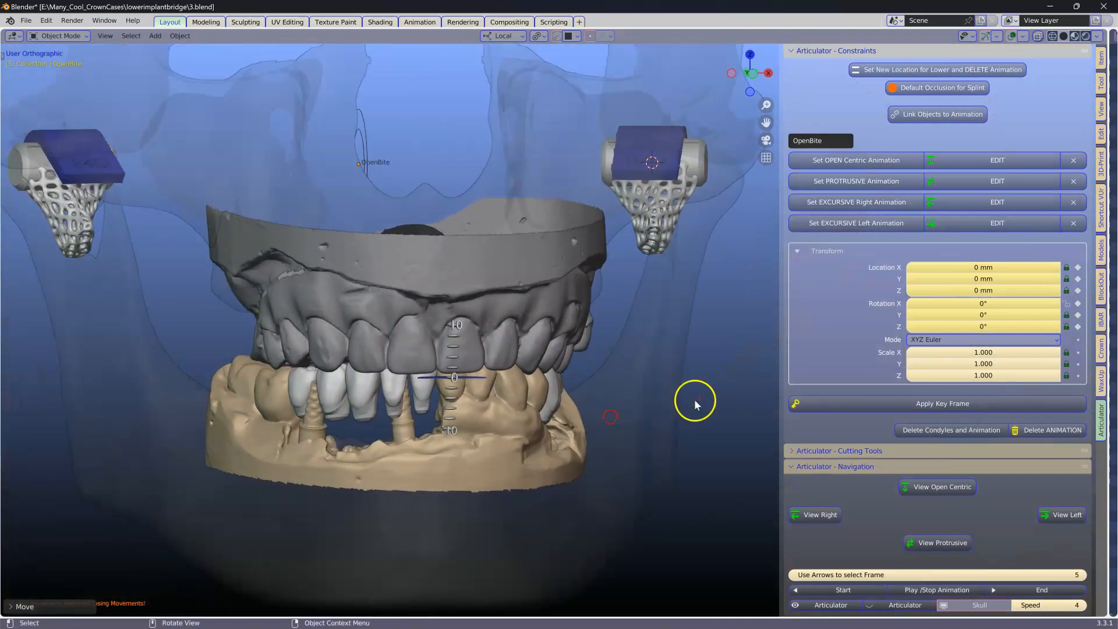
# Step: Create an upper object making cut from the antagonist with 0.1 mm offset and apply the upper offset
pyautogui.keyDown('ctrl'); pyautogui.click(817, 449); pyautogui.keyUp('ctrl')
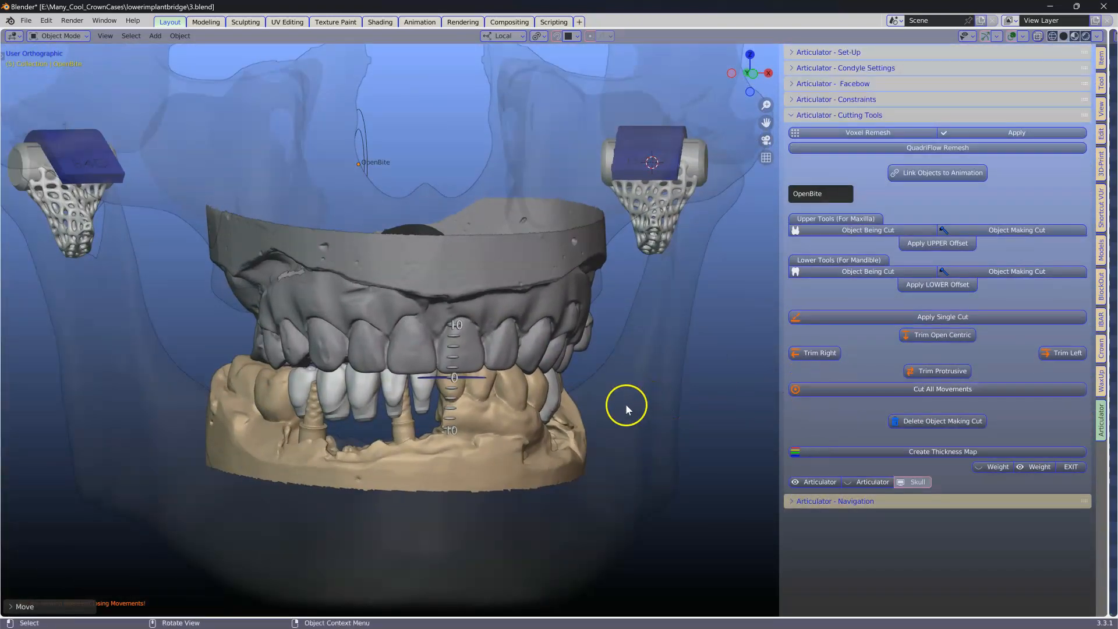
pyautogui.click(359, 305)
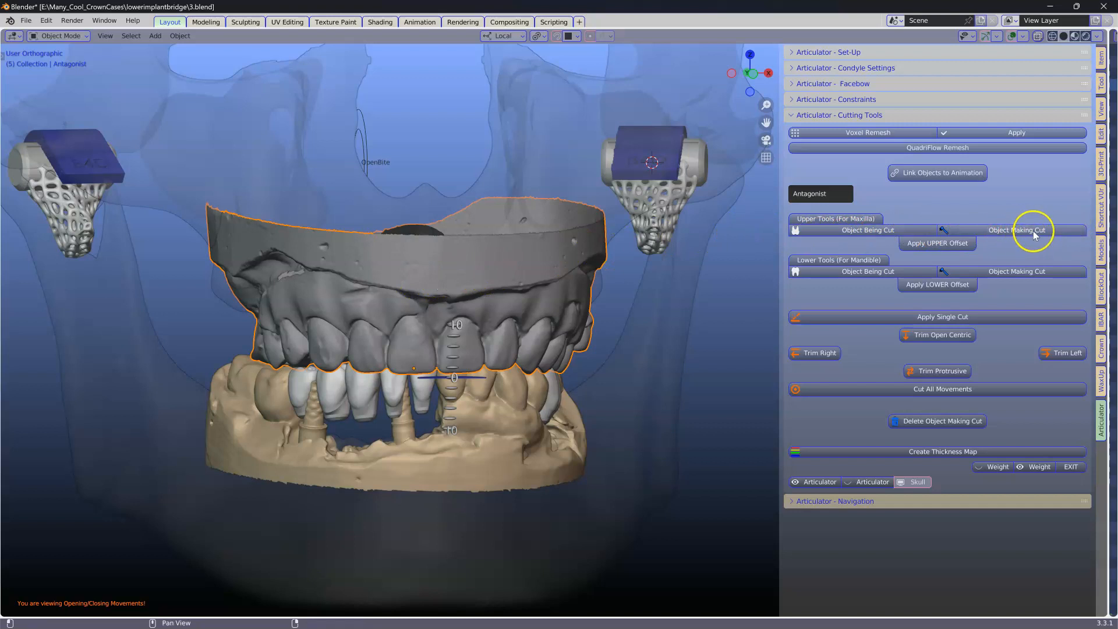
pyautogui.click(1017, 230)
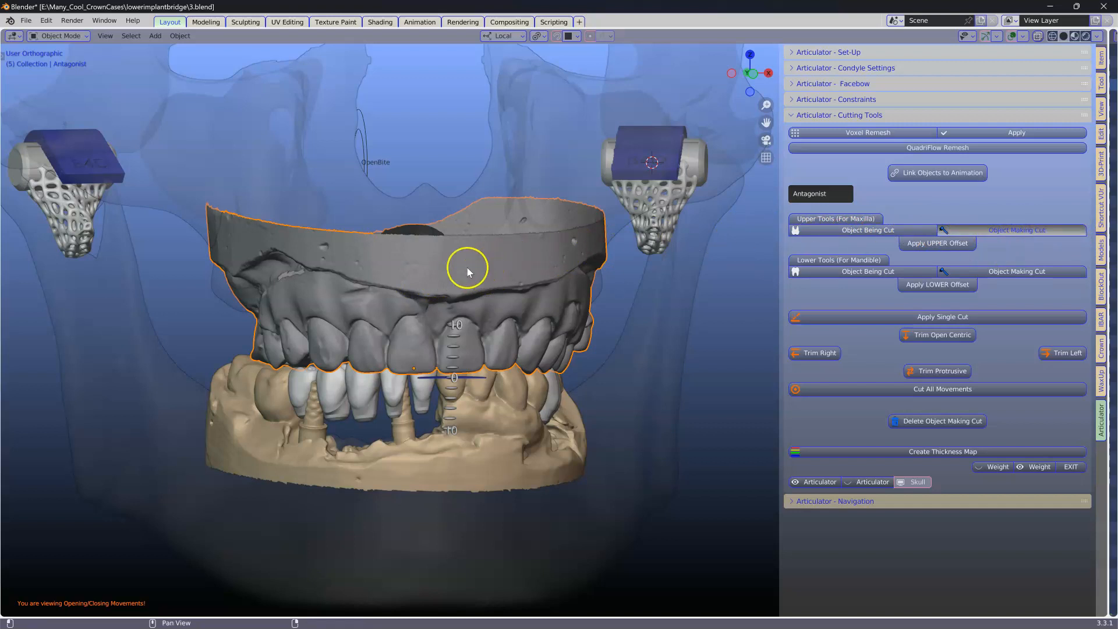
pyautogui.click(303, 329)
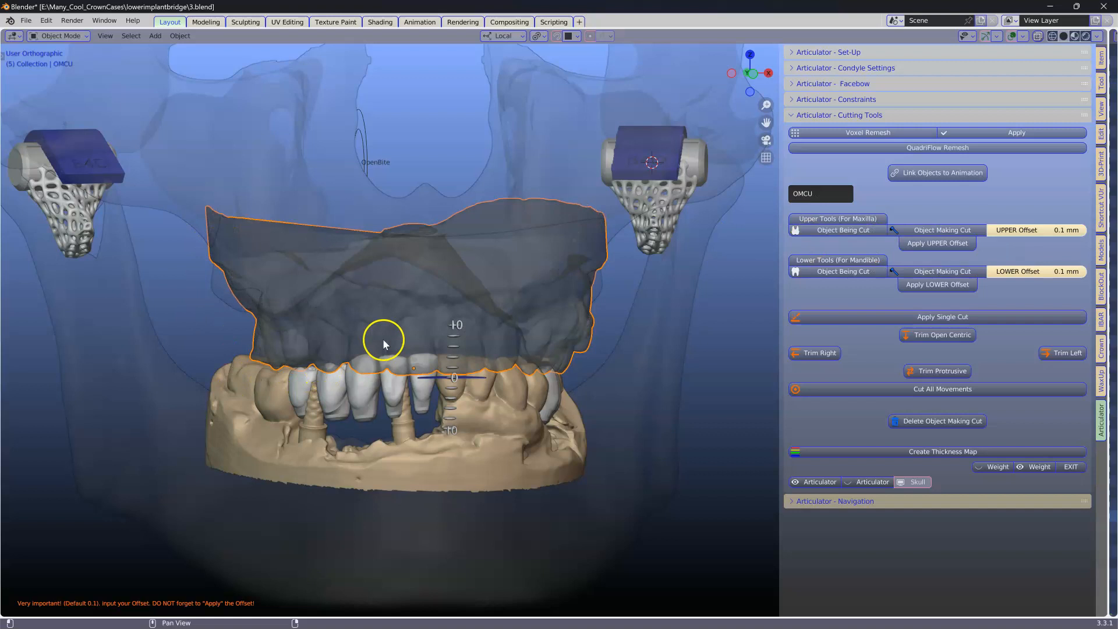
pyautogui.scroll(2, 550, 357)
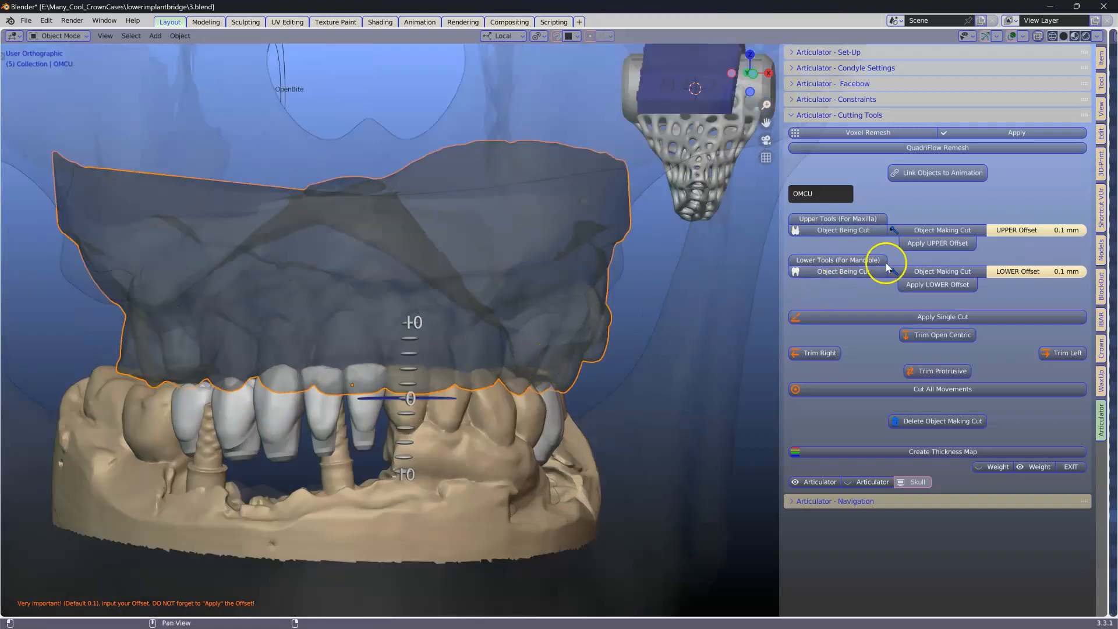
pyautogui.click(929, 246)
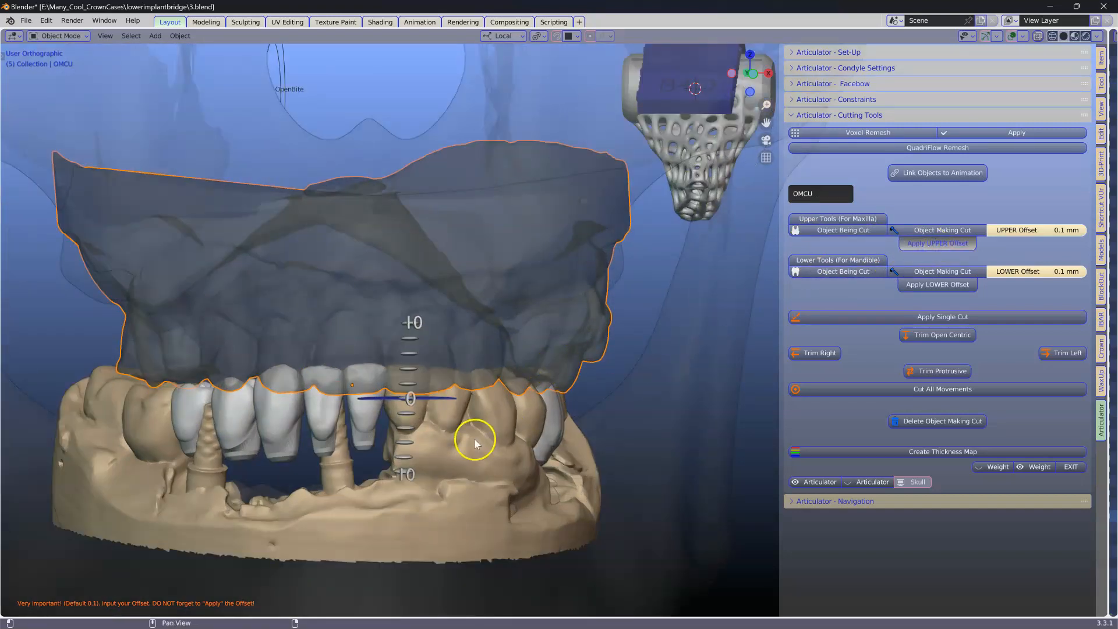
# Step: Select all the library crowns and set them as the lower objects being cut
pyautogui.click(416, 408)
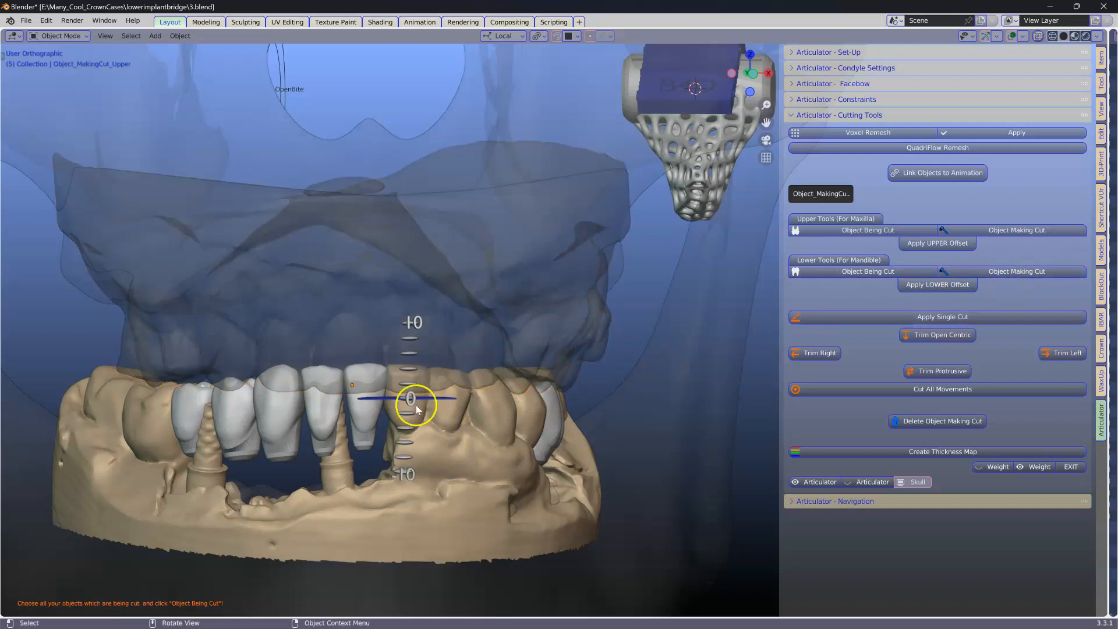
pyautogui.click(190, 398)
pyautogui.keyDown('shift'); pyautogui.click(234, 406); pyautogui.keyUp('shift')
pyautogui.keyDown('shift'); pyautogui.click(275, 411); pyautogui.keyUp('shift')
pyautogui.keyDown('shift'); pyautogui.click(325, 410); pyautogui.keyUp('shift')
pyautogui.moveTo(431, 428); pyautogui.dragTo(513, 434, button='middle')
pyautogui.keyDown('shift'); pyautogui.click(533, 422); pyautogui.keyUp('shift')
pyautogui.keyDown('shift'); pyautogui.click(584, 423); pyautogui.keyUp('shift')
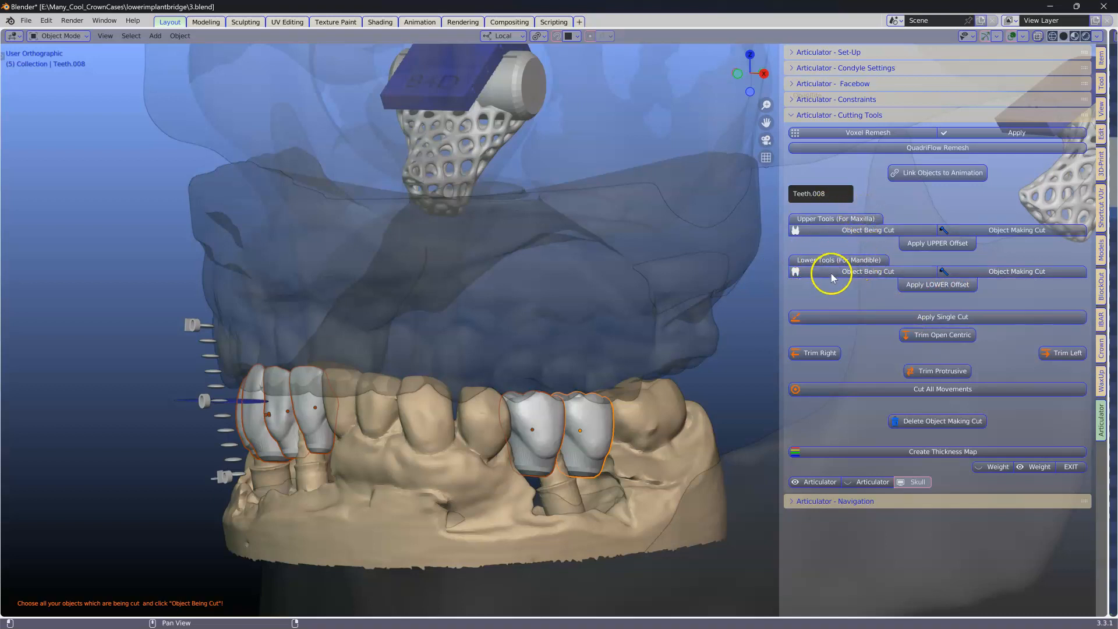
pyautogui.click(866, 272)
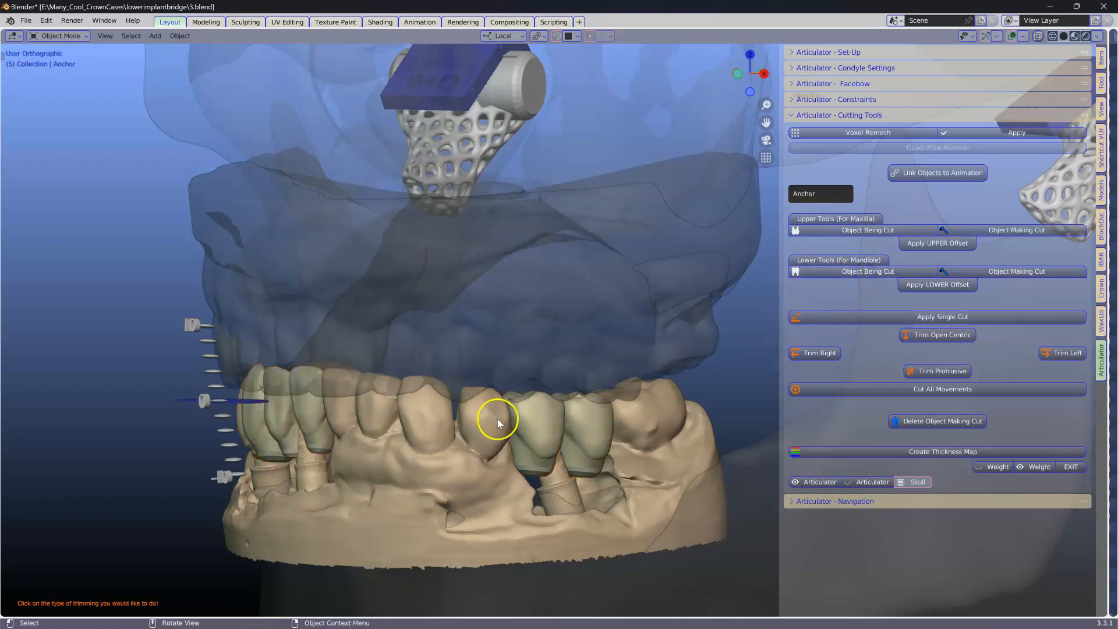
# Step: Trim the crowns against the antagonist for all jaw movements
pyautogui.moveTo(543, 428); pyautogui.dragTo(569, 434, button='middle')
pyautogui.scroll(1, 569, 435)
pyautogui.moveTo(384, 411); pyautogui.dragTo(249, 473, button='middle')
pyautogui.moveTo(357, 355); pyautogui.dragTo(459, 315, button='middle')
pyautogui.scroll(-1, 391, 355)
pyautogui.keyDown('shift'); pyautogui.moveTo(326, 420); pyautogui.dragTo(594, 257, button='middle'); pyautogui.keyUp('shift')
pyautogui.scroll(1, 519, 334)
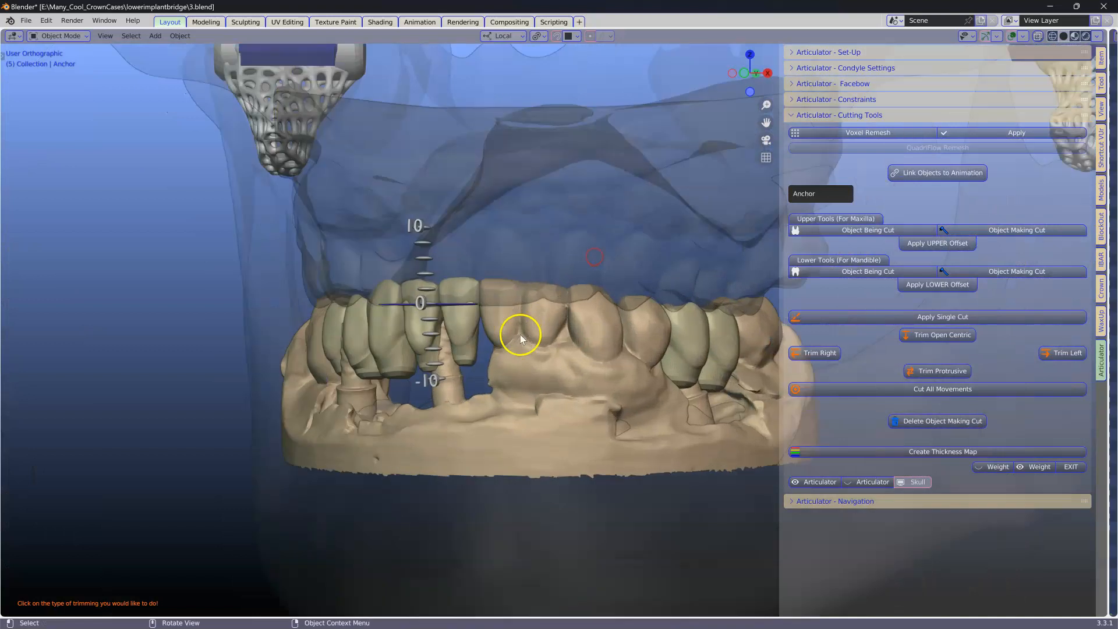
pyautogui.scroll(3, 520, 334)
pyautogui.click(400, 318)
pyautogui.moveTo(400, 322); pyautogui.dragTo(445, 346, button='middle')
pyautogui.scroll(-2, 445, 346)
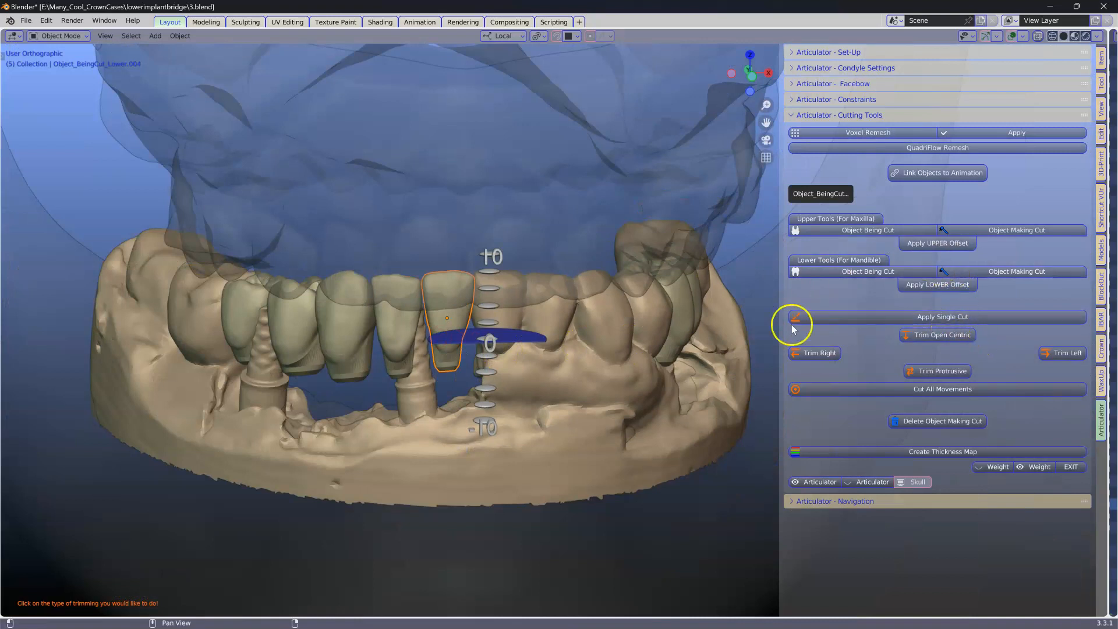
pyautogui.click(928, 392)
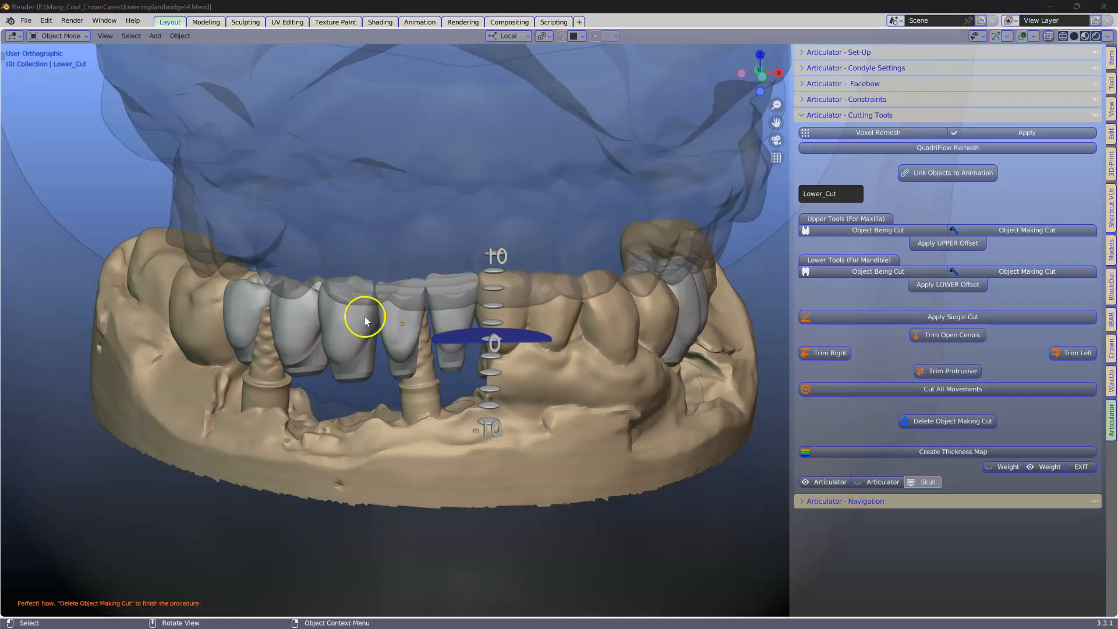
# Step: Delete the object making cut, then delete the articulator's condyles and animation
pyautogui.click(955, 422)
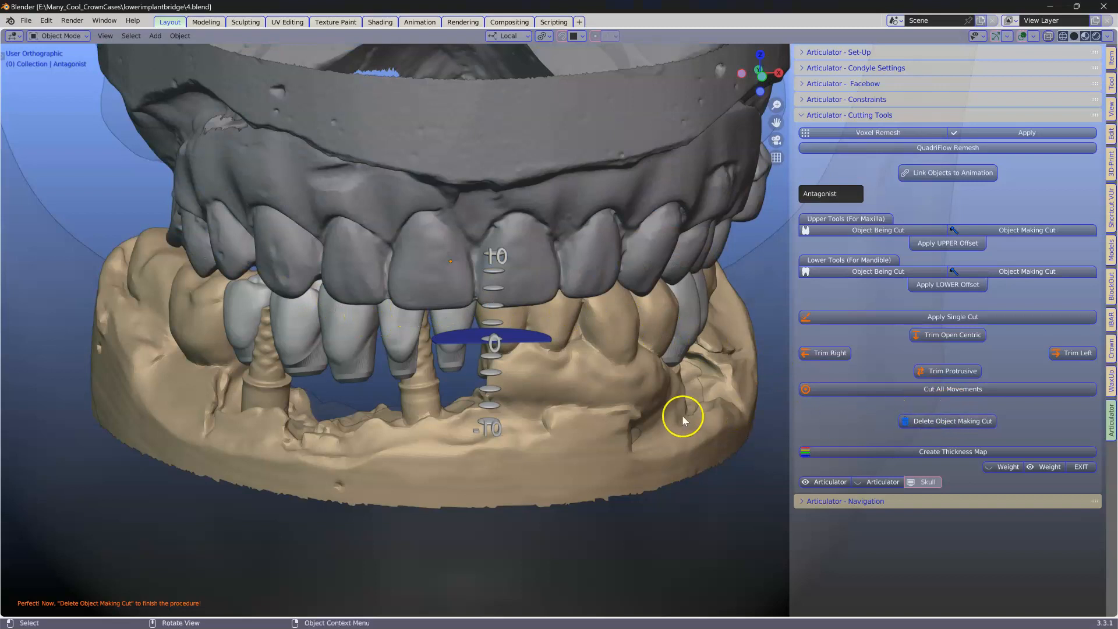
pyautogui.moveTo(683, 415); pyautogui.dragTo(656, 384, button='middle')
pyautogui.scroll(-1, 539, 278)
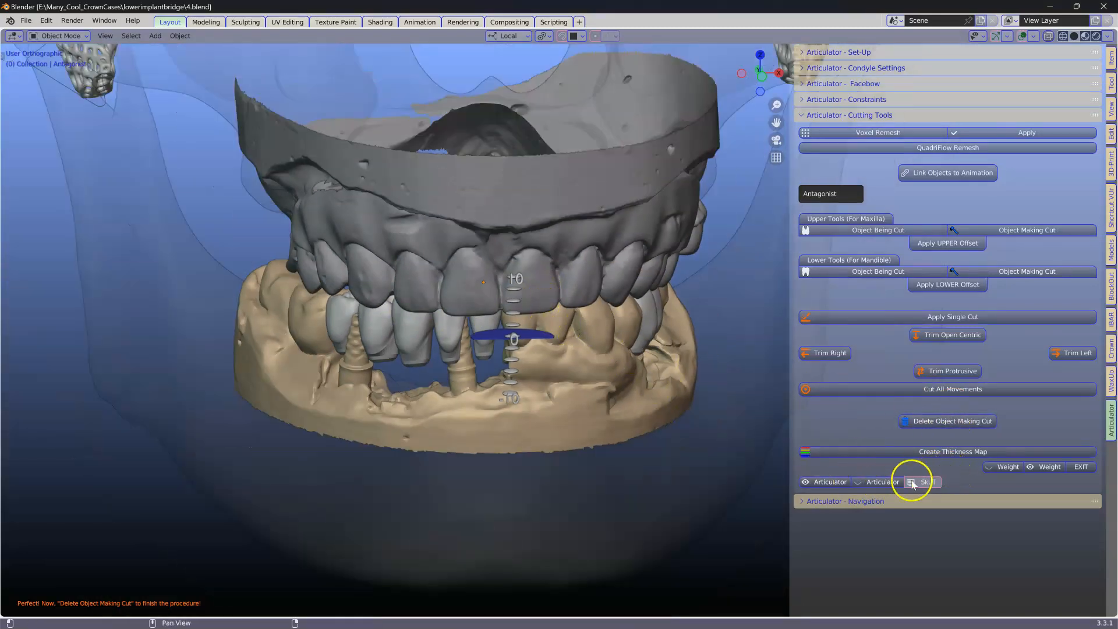
pyautogui.click(803, 101)
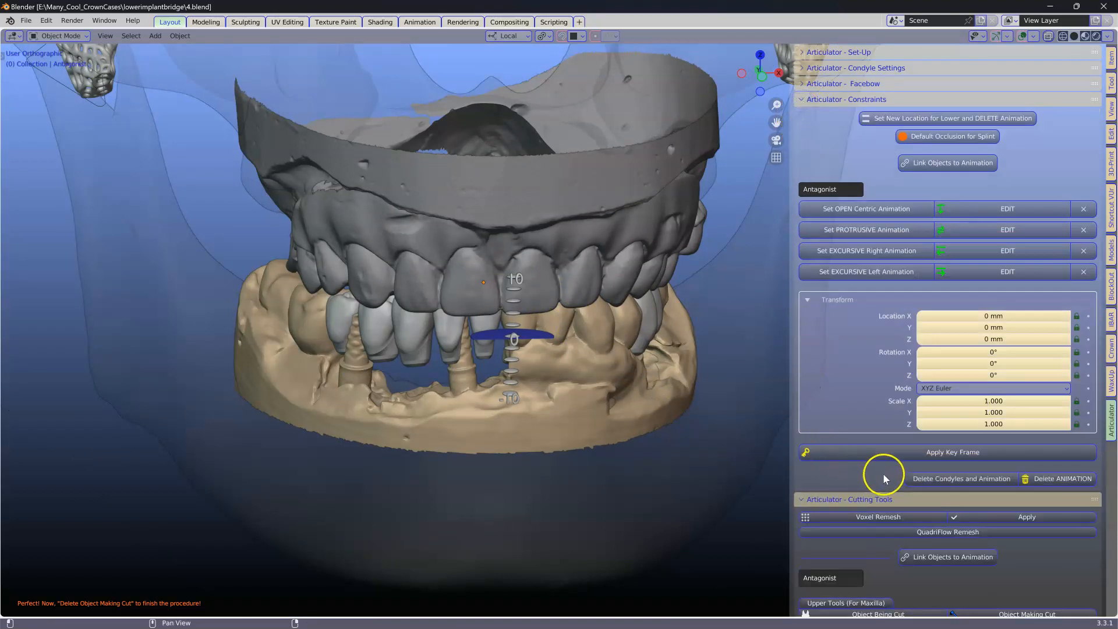
pyautogui.click(950, 479)
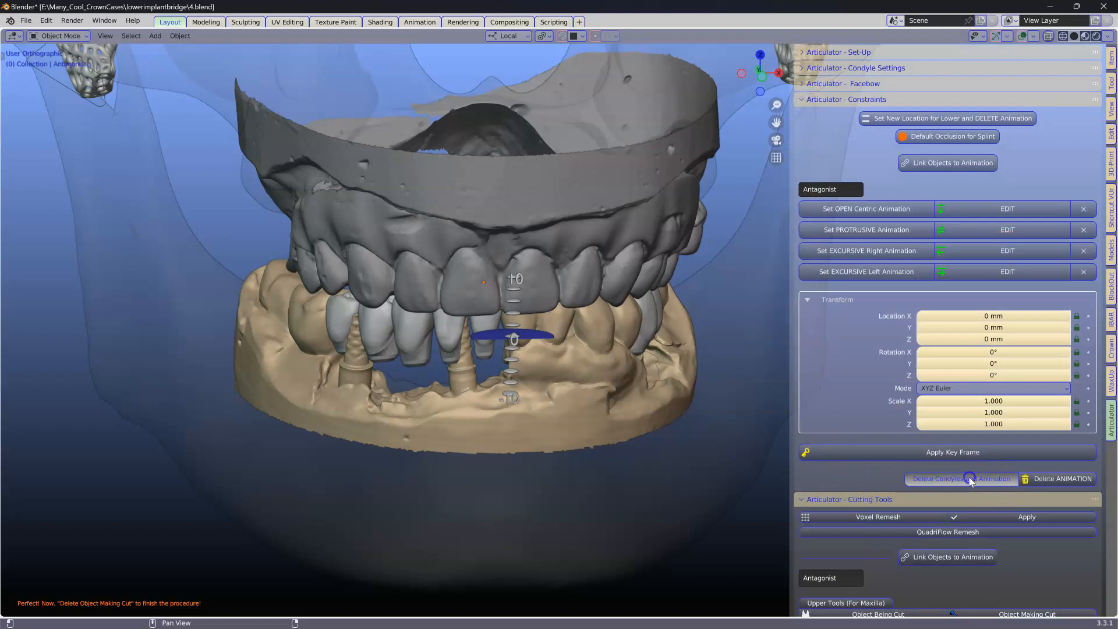
# Step: Shift the selected crown's mesh along its local Z axis in Edit Mode to seat it on the implant
pyautogui.moveTo(539, 428); pyautogui.dragTo(582, 393, button='middle')
pyautogui.click(379, 336)
pyautogui.scroll(5, 377, 340)
pyautogui.moveTo(411, 348); pyautogui.dragTo(368, 349, button='middle')
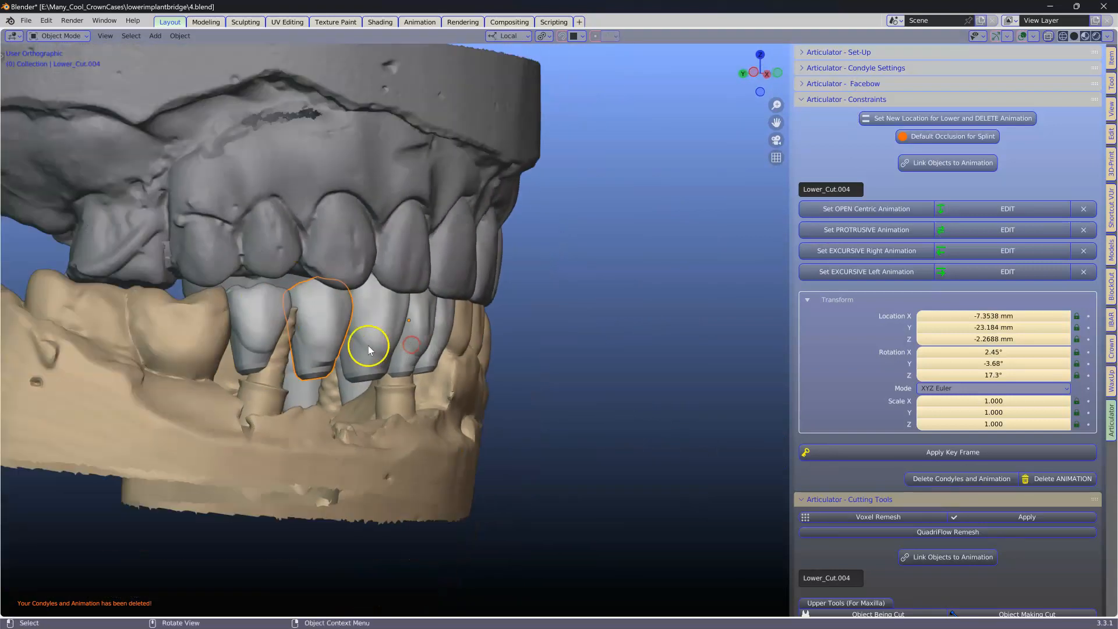
pyautogui.moveTo(261, 279); pyautogui.dragTo(399, 387, button='middle')
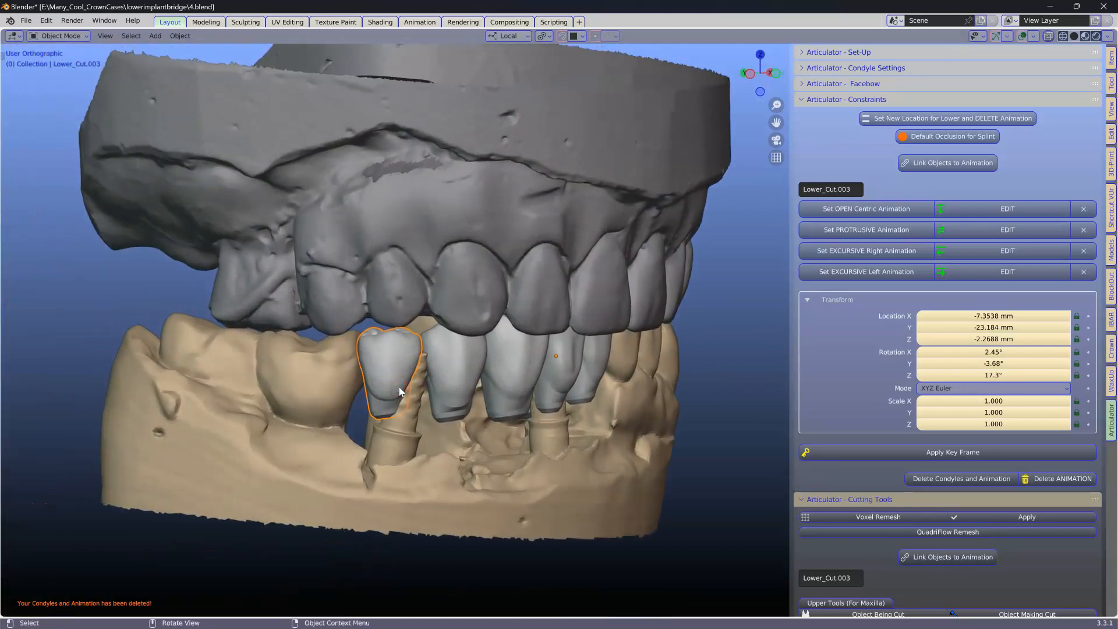
pyautogui.press('g')
pyautogui.click(399, 371)
pyautogui.press('Tab')
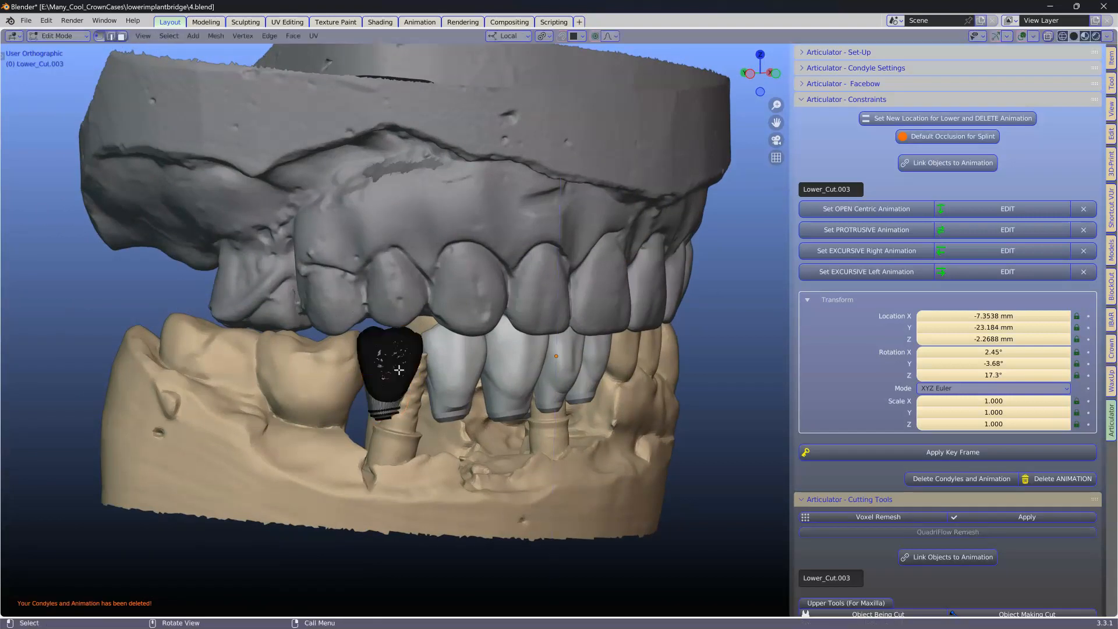
pyautogui.press('a')
pyautogui.press('g')
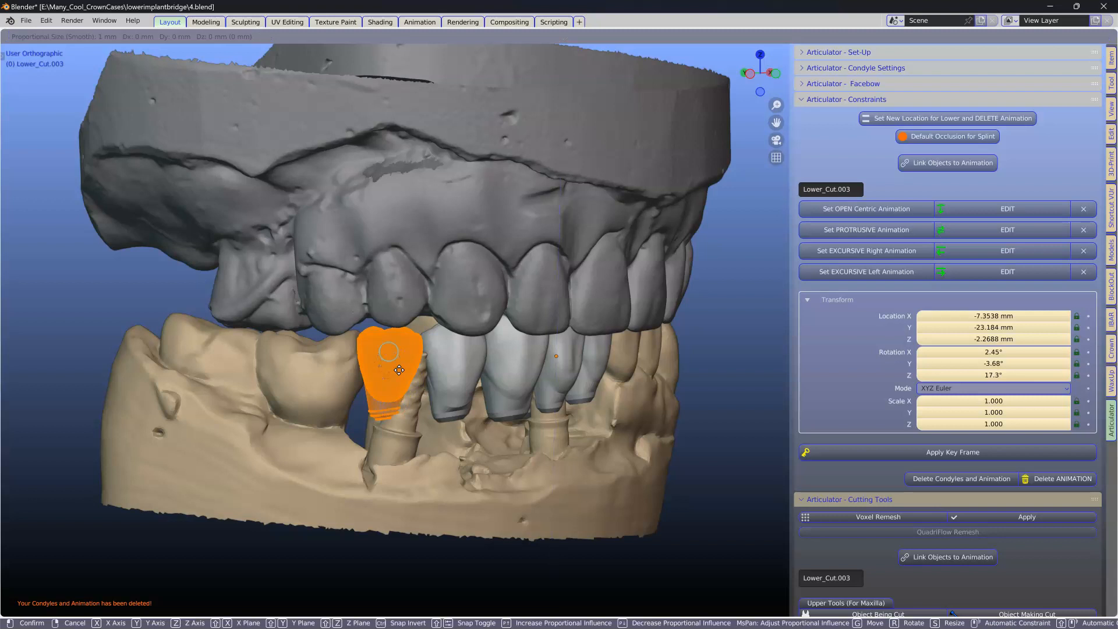
pyautogui.press('z')
pyautogui.press('z')
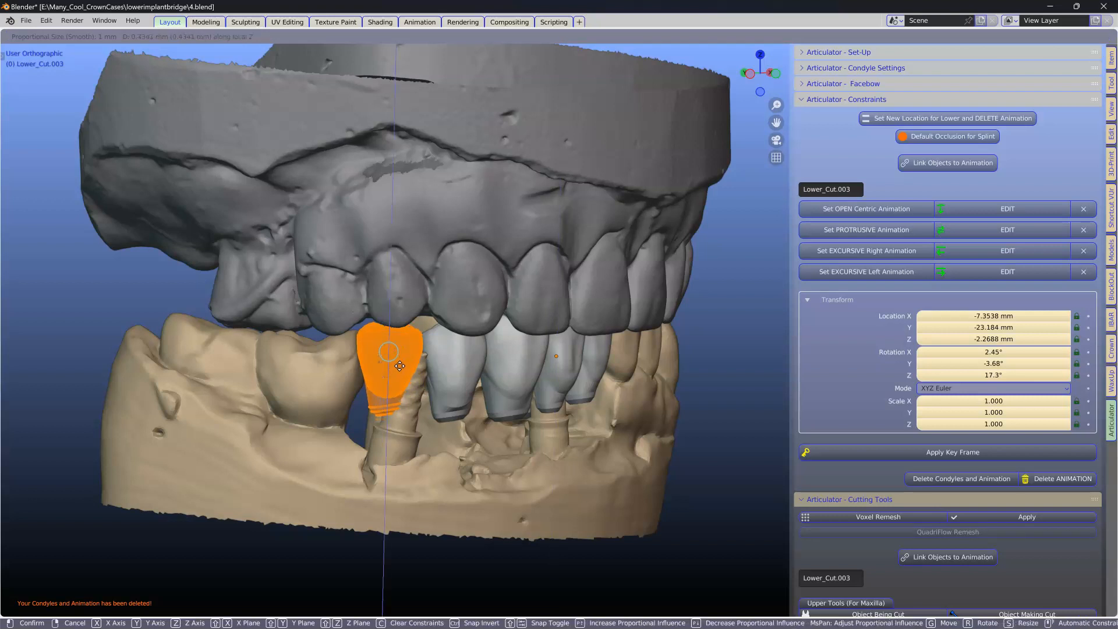
pyautogui.click(400, 362)
pyautogui.moveTo(400, 362); pyautogui.dragTo(396, 419, button='middle')
pyautogui.press('Tab')
# Step: Open the Crown module panel and select several of the lower bridge crowns in the viewport
pyautogui.scroll(-5, 413, 362)
pyautogui.scroll(4, 464, 379)
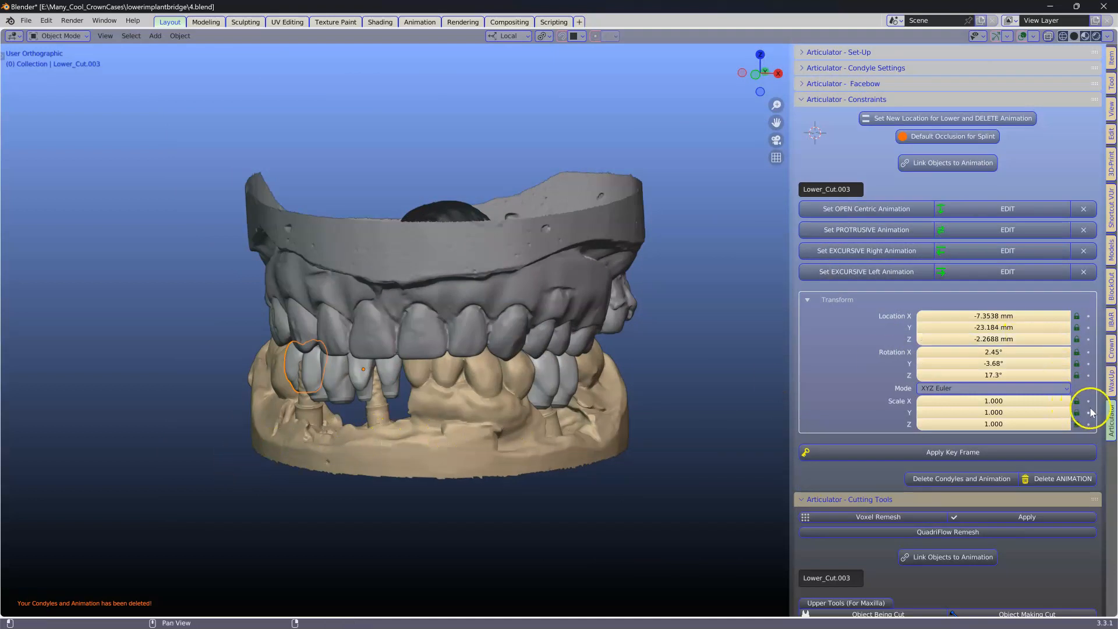
pyautogui.click(1112, 353)
pyautogui.moveTo(536, 372); pyautogui.dragTo(589, 361, button='middle')
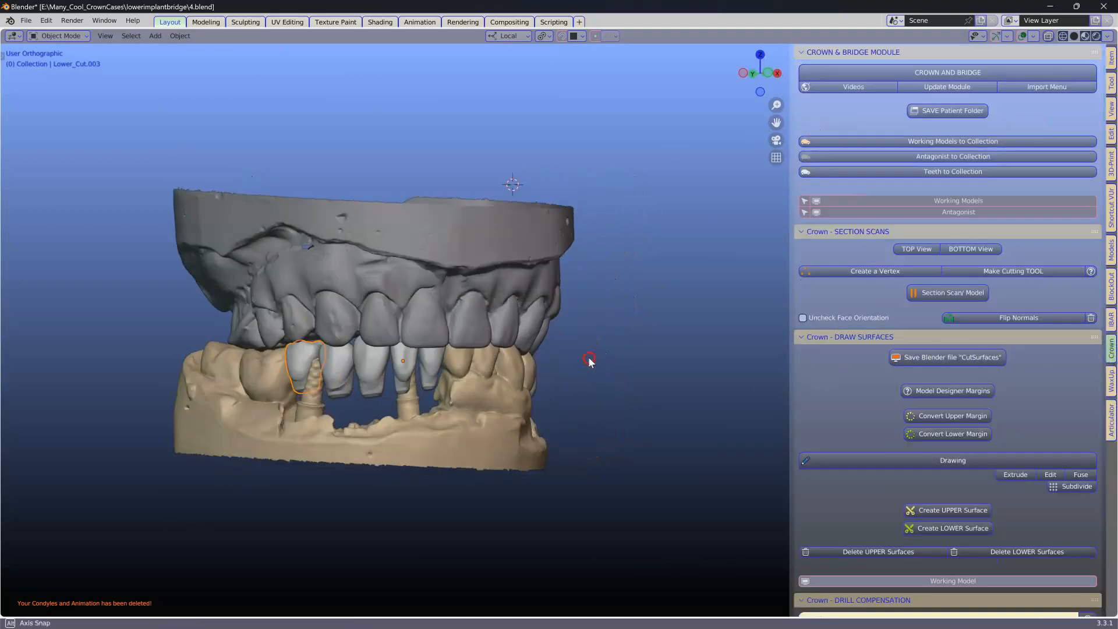
pyautogui.keyDown('shift'); pyautogui.click(367, 357); pyautogui.keyUp('shift')
pyautogui.keyDown('shift'); pyautogui.click(403, 357); pyautogui.keyUp('shift')
pyautogui.keyDown('shift'); pyautogui.click(428, 360); pyautogui.keyUp('shift')
pyautogui.moveTo(428, 360); pyautogui.dragTo(507, 356, button='middle')
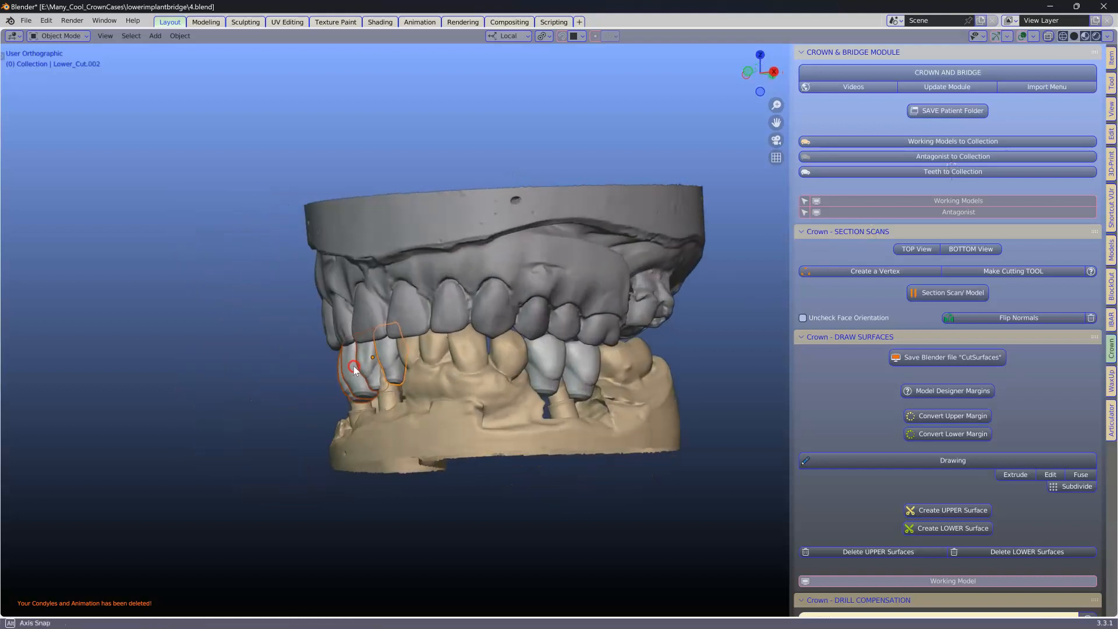
pyautogui.keyDown('shift'); pyautogui.click(543, 351); pyautogui.keyUp('shift')
pyautogui.keyDown('shift'); pyautogui.click(581, 356); pyautogui.keyUp('shift')
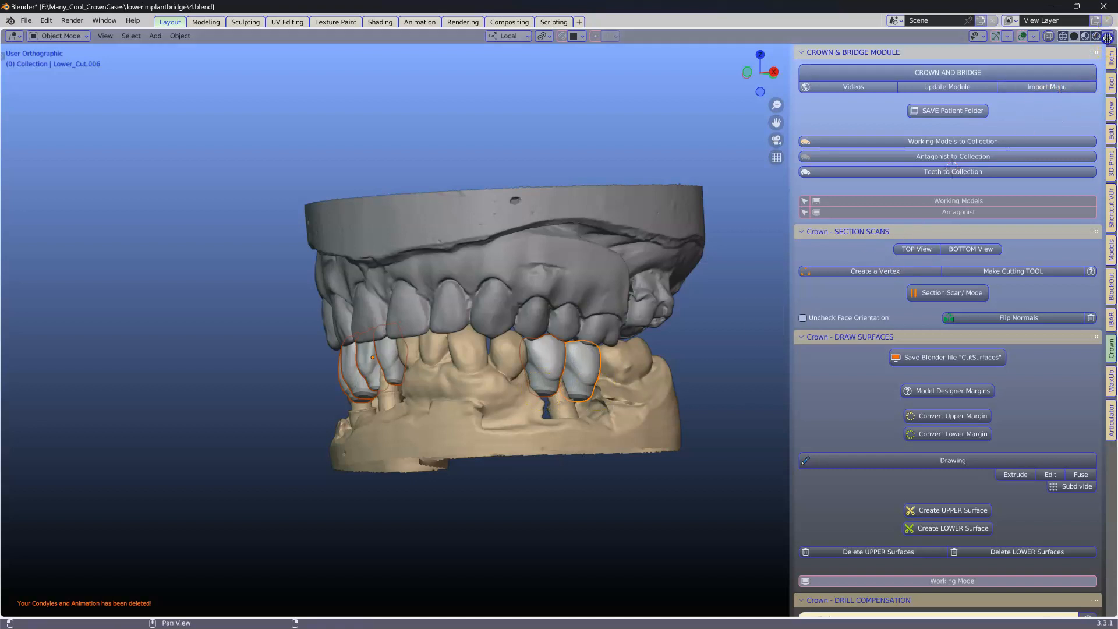
# Step: Split the viewport to add an Outliner editor and enable its selectability filter
pyautogui.moveTo(1107, 36); pyautogui.dragTo(885, 37)
pyautogui.click(901, 36)
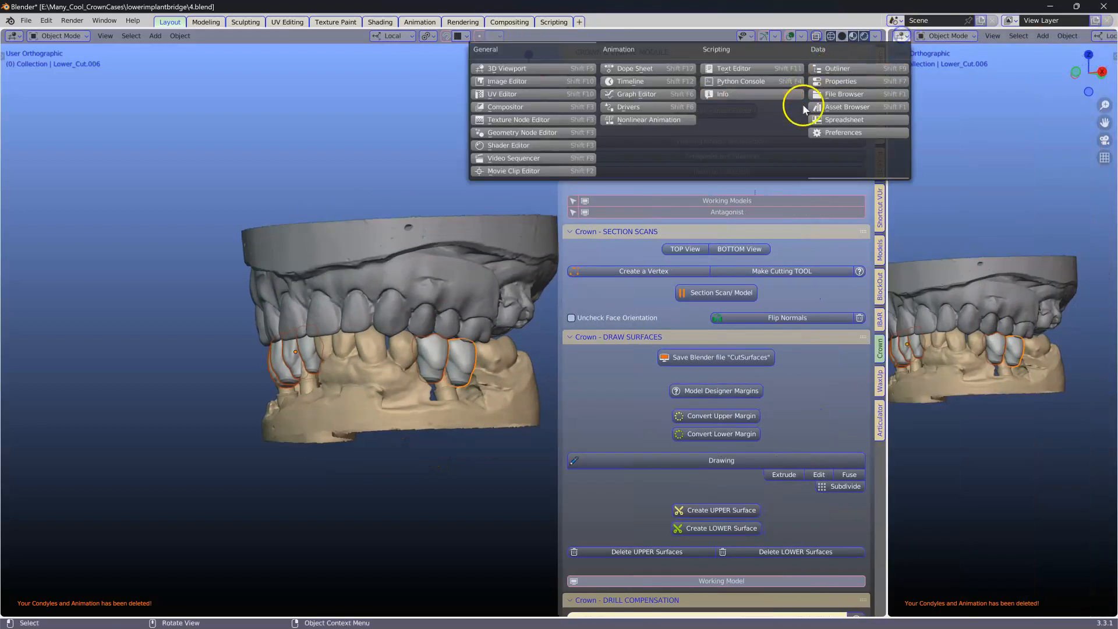
pyautogui.click(836, 82)
pyautogui.click(899, 36)
pyautogui.click(845, 69)
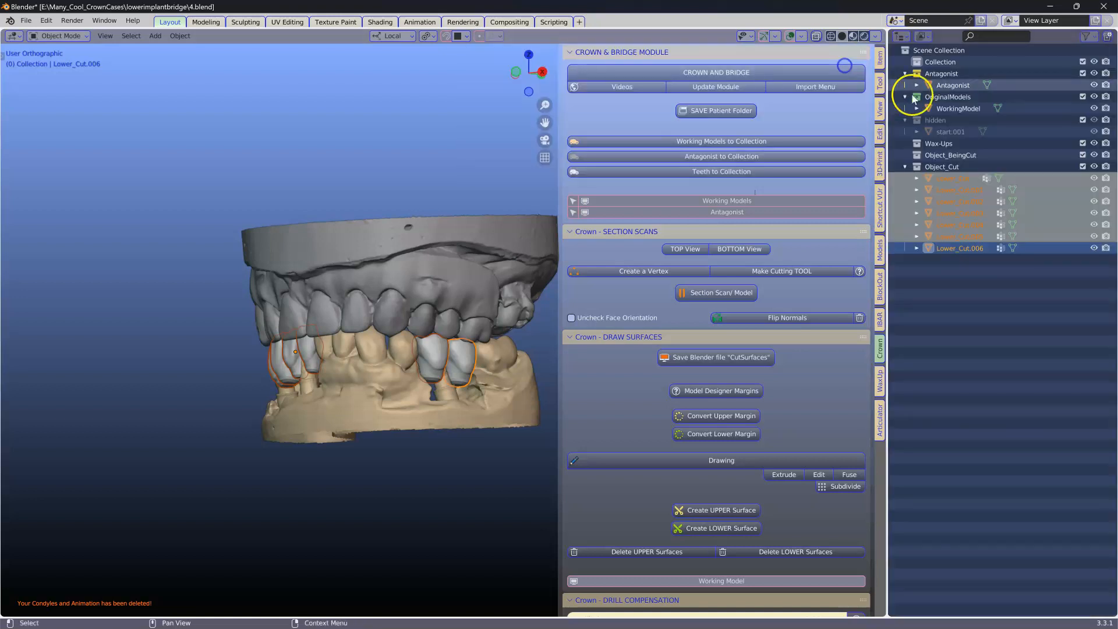
pyautogui.click(1090, 39)
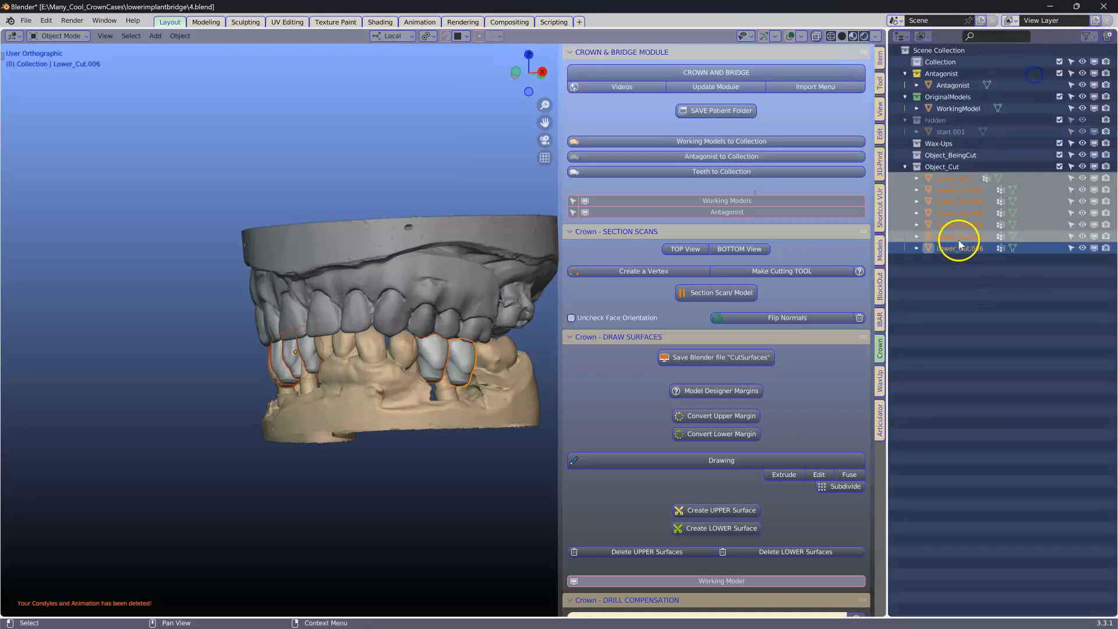
pyautogui.click(980, 305)
# Step: Show the hidden collection, frame the Lower_Cut.005 crown, and pull its cervical vertices down with X-ray circle selection
pyautogui.click(1092, 120)
pyautogui.scroll(5, 351, 386)
pyautogui.moveTo(351, 386); pyautogui.dragTo(320, 392, button='middle')
pyautogui.scroll(3, 410, 420)
pyautogui.click(424, 459)
pyautogui.press('KP_Decimal')
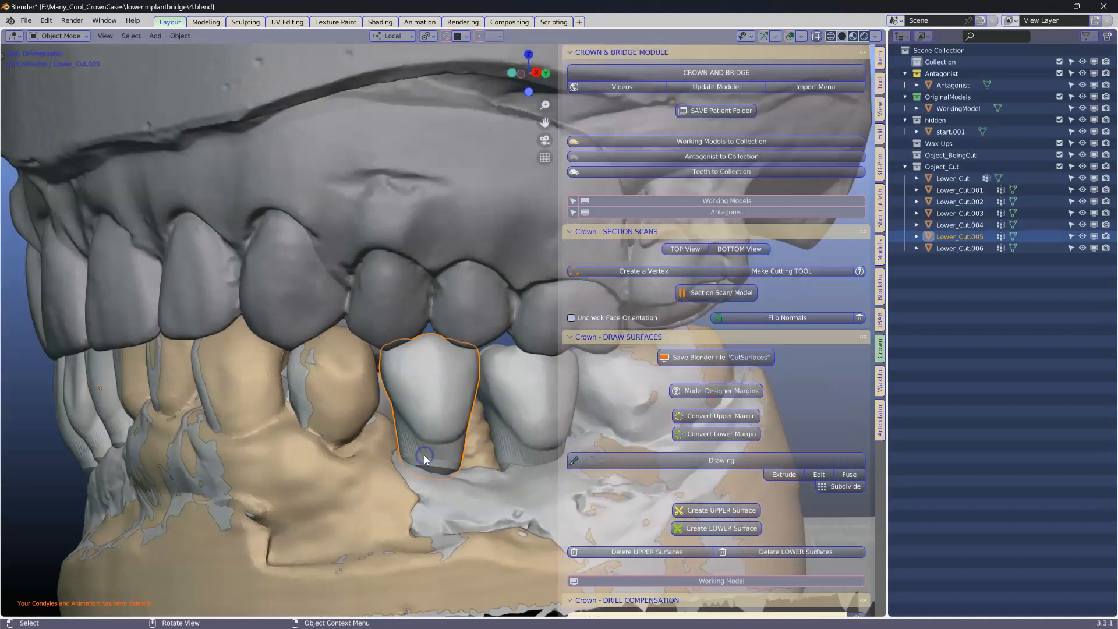
pyautogui.press('Tab')
pyautogui.scroll(3, 402, 383)
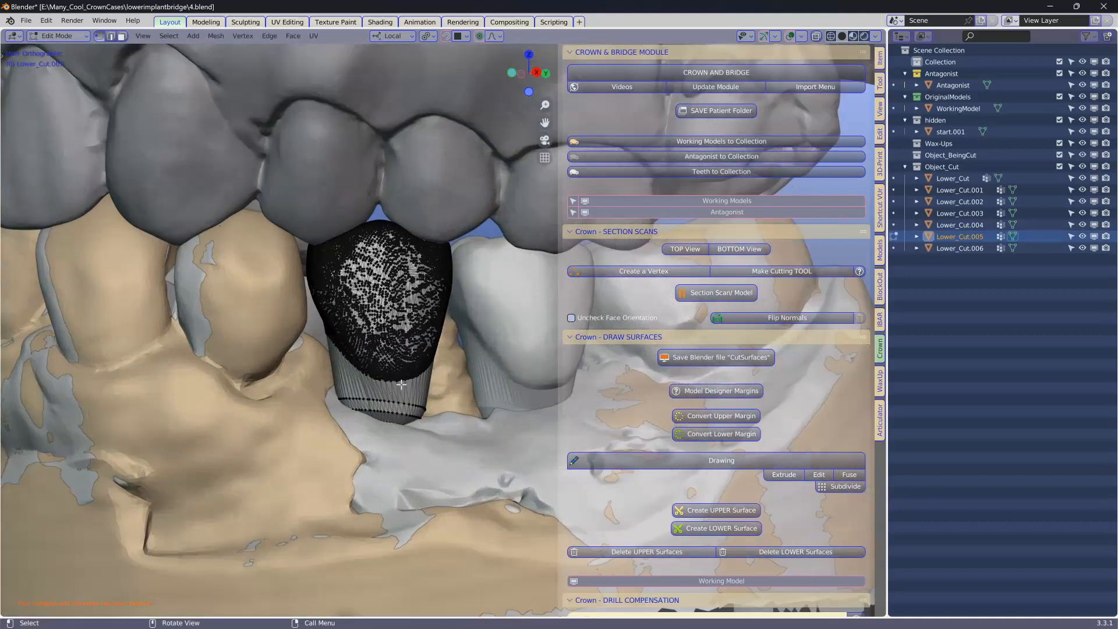
pyautogui.scroll(-2, 377, 385)
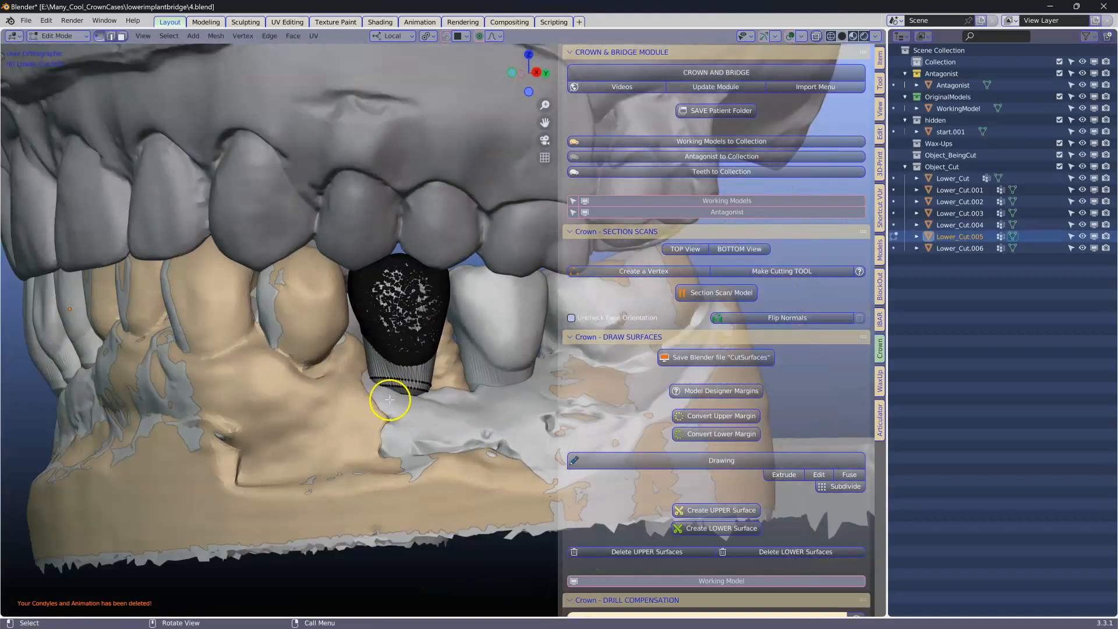
pyautogui.click(816, 36)
pyautogui.press('c')
pyautogui.moveTo(384, 429); pyautogui.dragTo(406, 436)
pyautogui.rightClick(406, 436)
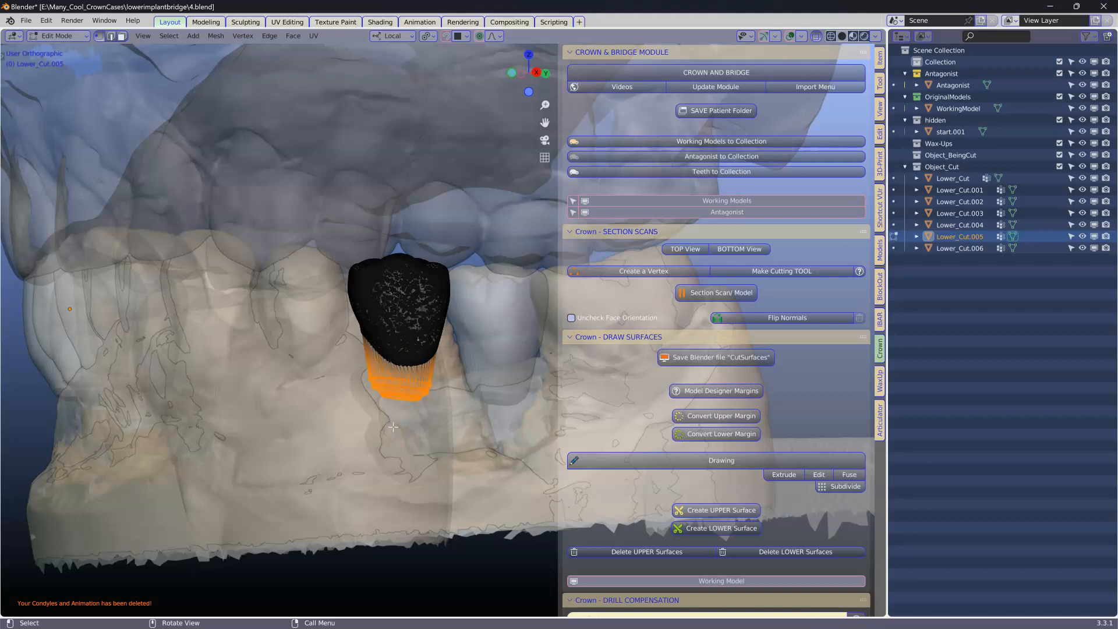
pyautogui.press('g')
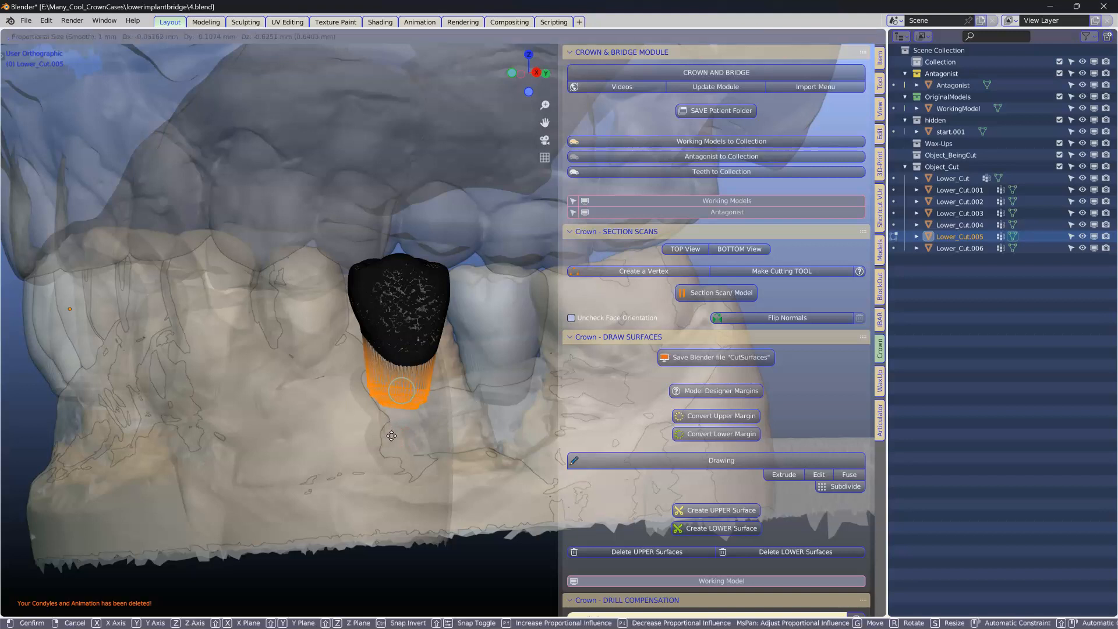
pyautogui.click(393, 449)
pyautogui.press('Tab')
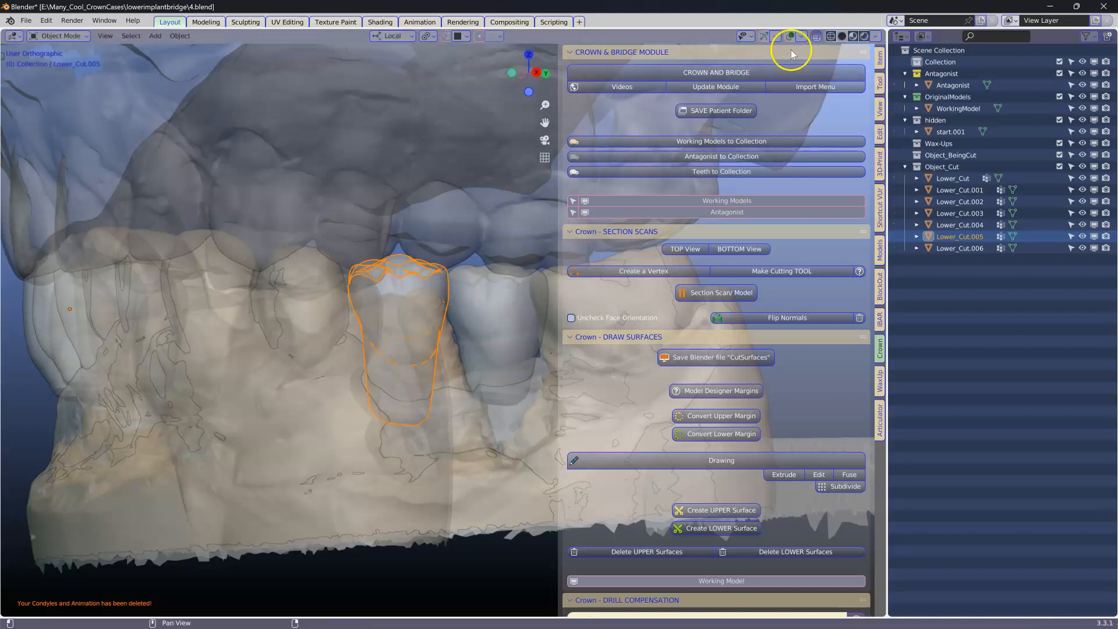
pyautogui.click(817, 36)
# Step: Select all six lower crowns and send them to the teeth collection
pyautogui.click(499, 339)
pyautogui.moveTo(463, 348)
pyautogui.mouseDown(button='middle')
pyautogui.moveTo(425, 341)
pyautogui.moveTo(474, 353)
pyautogui.moveTo(357, 343)
pyautogui.moveTo(464, 356)
pyautogui.mouseUp(button='middle')
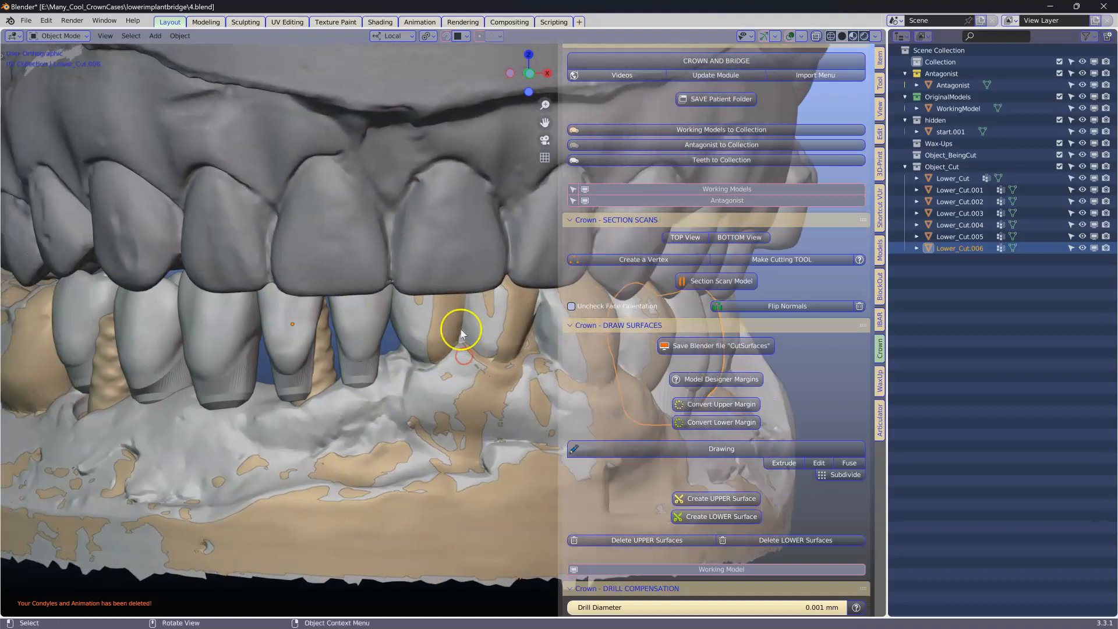
pyautogui.moveTo(318, 348); pyautogui.dragTo(312, 356, button='middle')
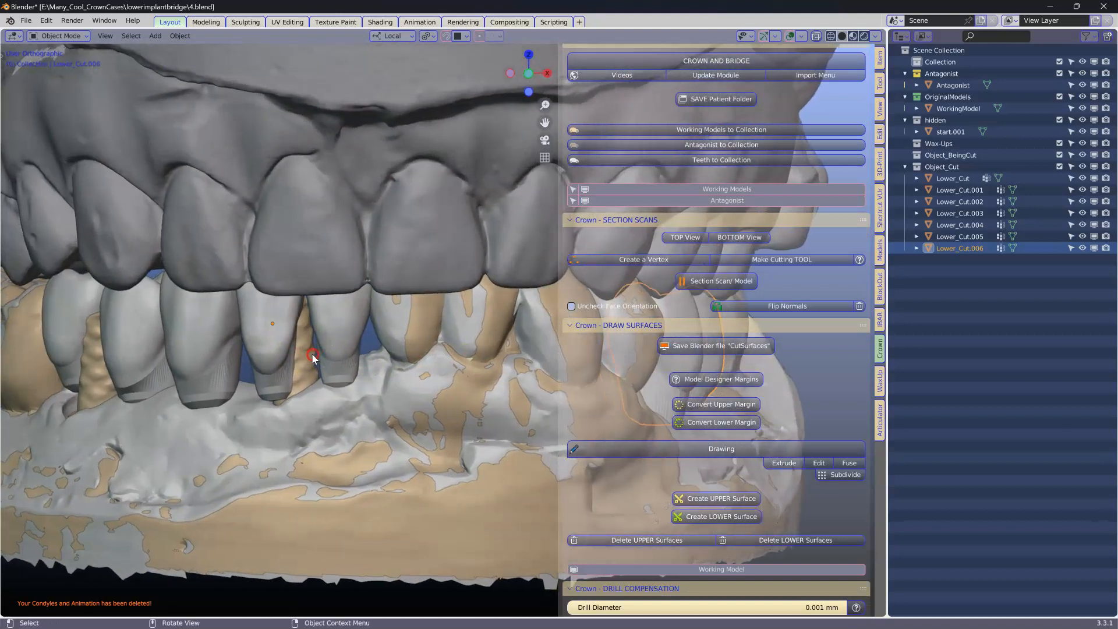
pyautogui.click(341, 371)
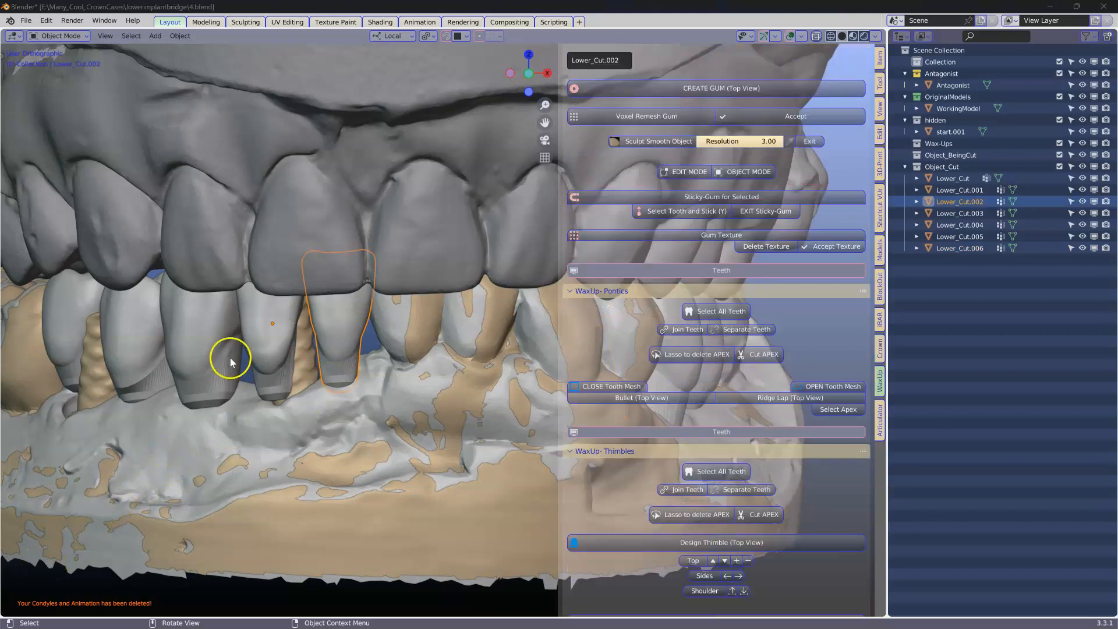
pyautogui.scroll(-2, 231, 357)
pyautogui.click(185, 323)
pyautogui.keyDown('shift'); pyautogui.click(237, 326); pyautogui.keyUp('shift')
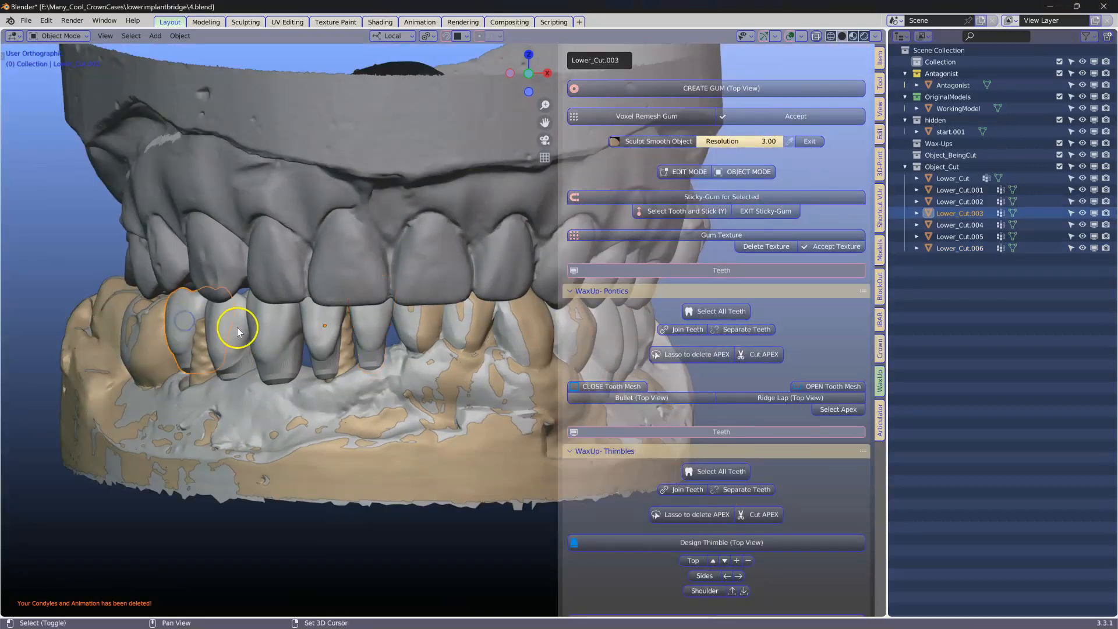
pyautogui.keyDown('shift'); pyautogui.click(280, 329); pyautogui.keyUp('shift')
pyautogui.keyDown('shift'); pyautogui.click(333, 324); pyautogui.keyUp('shift')
pyautogui.keyDown('shift'); pyautogui.click(371, 319); pyautogui.keyUp('shift')
pyautogui.moveTo(400, 316); pyautogui.dragTo(364, 334, button='middle')
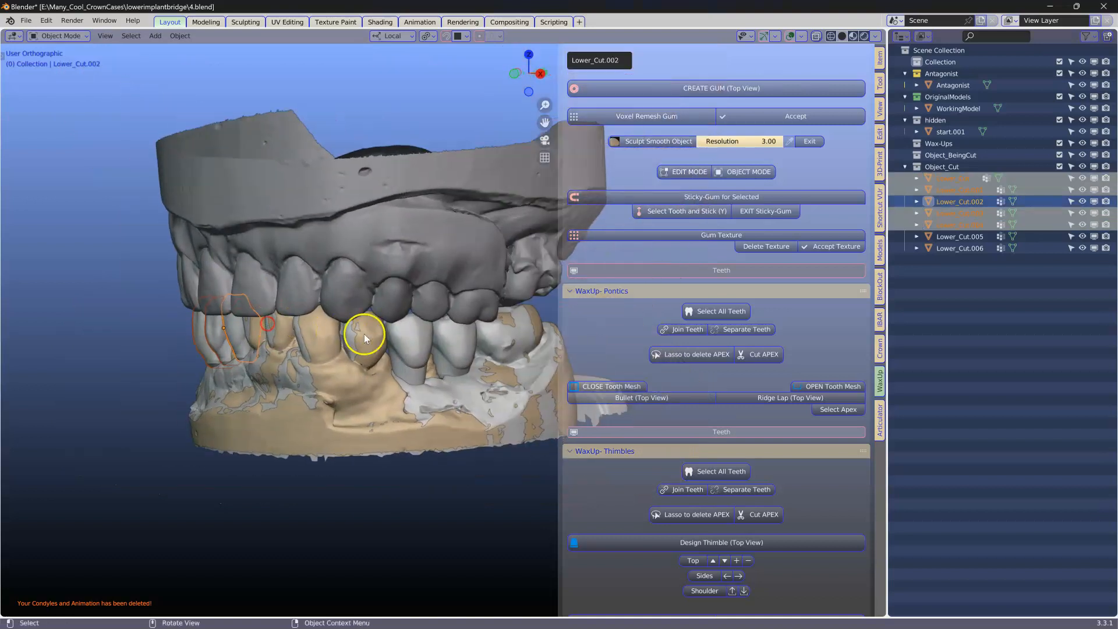
pyautogui.keyDown('shift'); pyautogui.click(404, 339); pyautogui.keyUp('shift')
pyautogui.keyDown('shift'); pyautogui.click(441, 326); pyautogui.keyUp('shift')
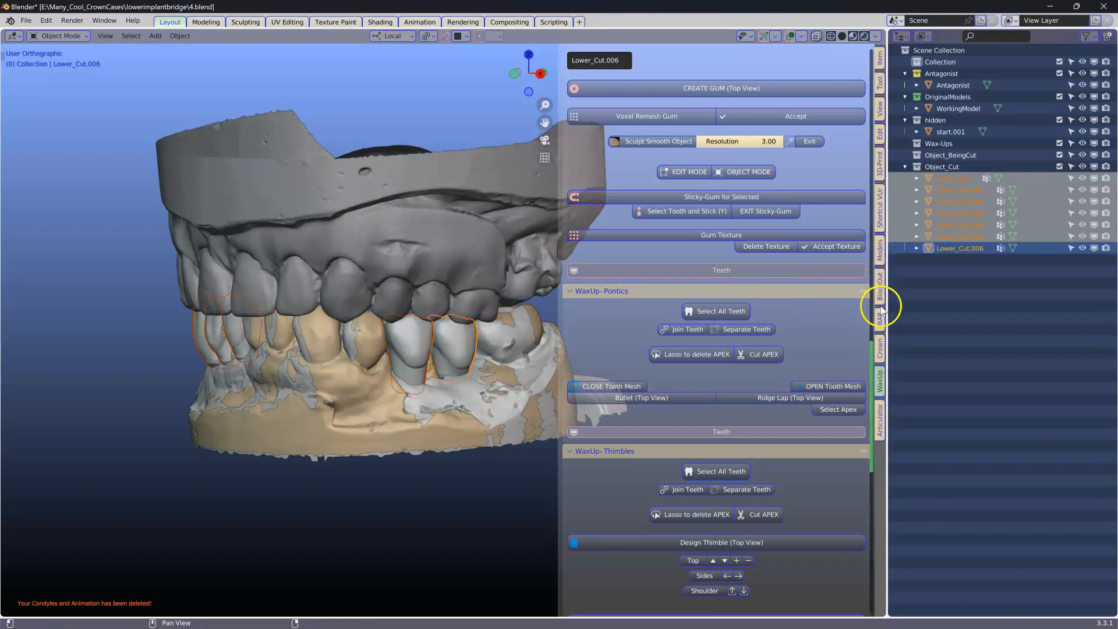
pyautogui.click(880, 347)
pyautogui.click(696, 173)
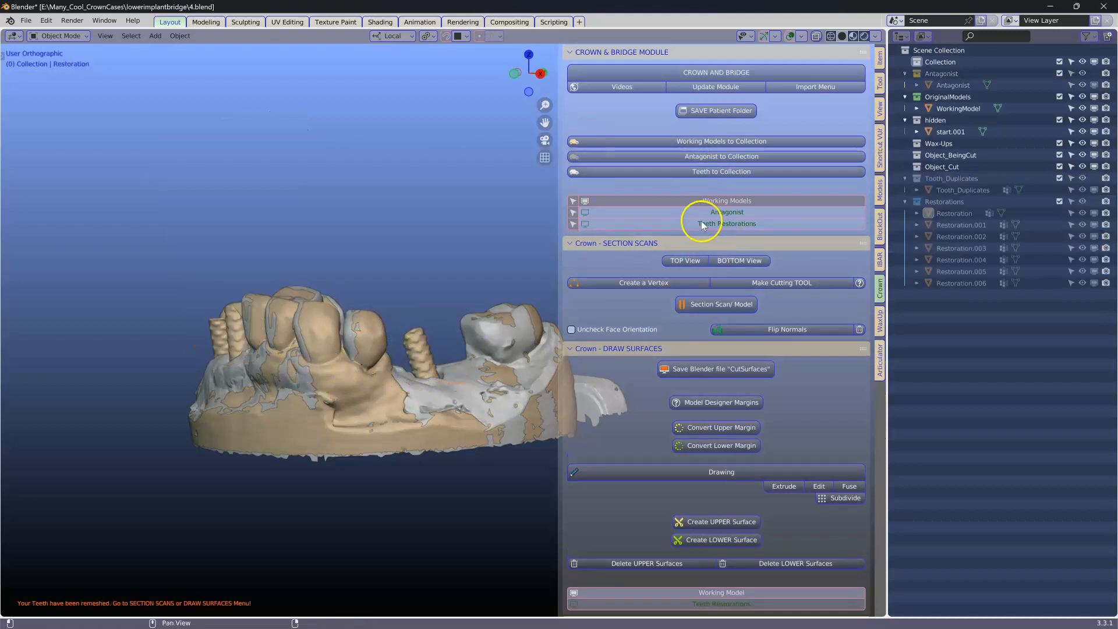
# Step: Hide the teeth restorations, antagonist and hidden collection so only the working model remains
pyautogui.doubleClick(709, 226)
pyautogui.click(709, 226)
pyautogui.click(709, 227)
pyautogui.click(709, 226)
pyautogui.click(709, 226)
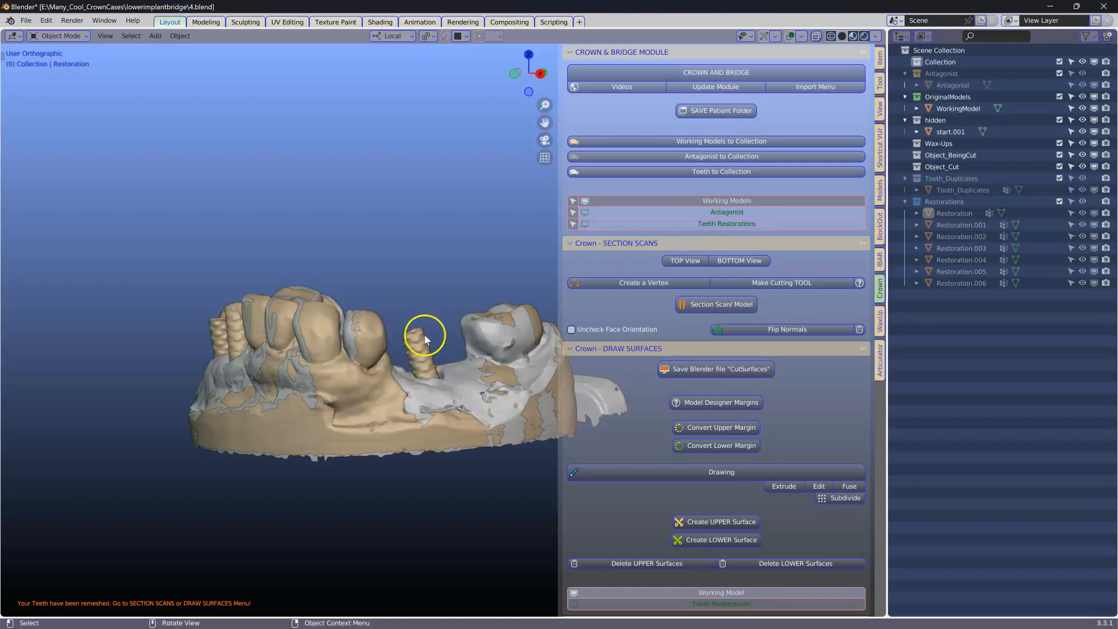
pyautogui.moveTo(407, 332); pyautogui.dragTo(436, 348, button='middle')
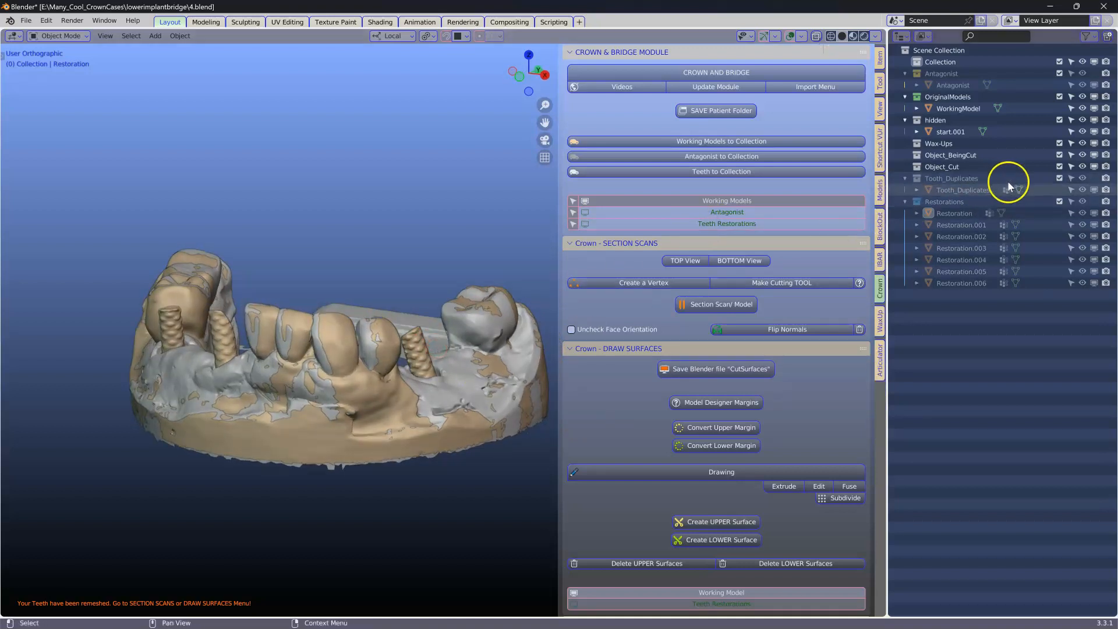
pyautogui.click(1082, 120)
# Step: Select the working model, zoom to the implant, and start the margin Drawing tool
pyautogui.scroll(5, 298, 332)
pyautogui.click(298, 332)
pyautogui.moveTo(298, 332); pyautogui.dragTo(357, 334, button='middle')
pyautogui.scroll(4, 336, 381)
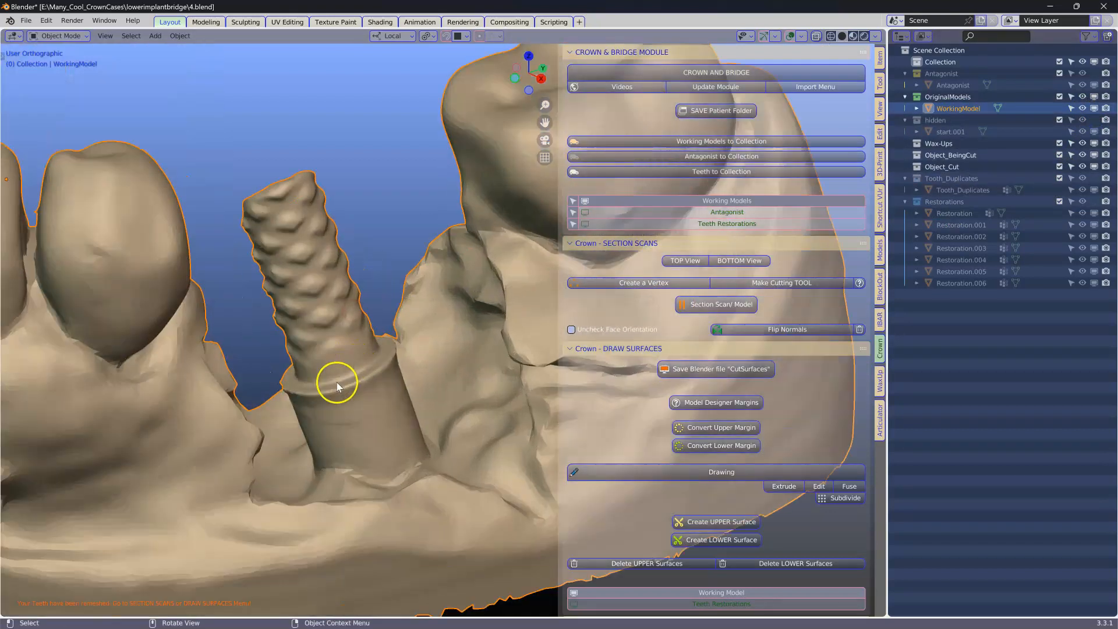
pyautogui.scroll(-5, 341, 395)
pyautogui.moveTo(350, 381)
pyautogui.mouseDown(button='middle')
pyautogui.moveTo(343, 362)
pyautogui.moveTo(337, 378)
pyautogui.mouseUp(button='middle')
pyautogui.scroll(-3, 649, 425)
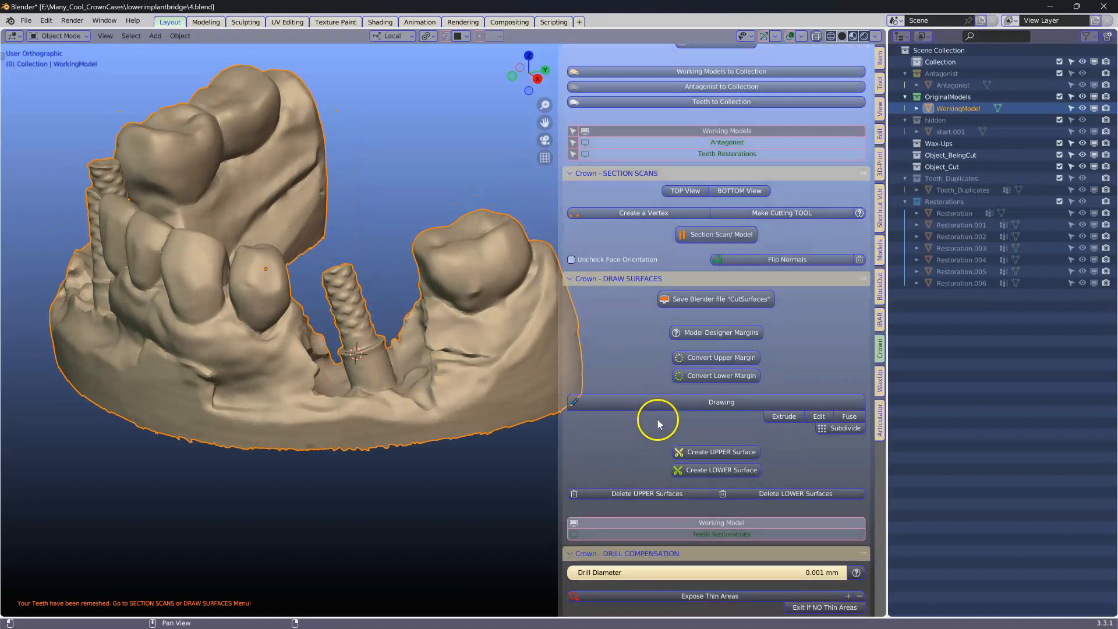
pyautogui.click(675, 403)
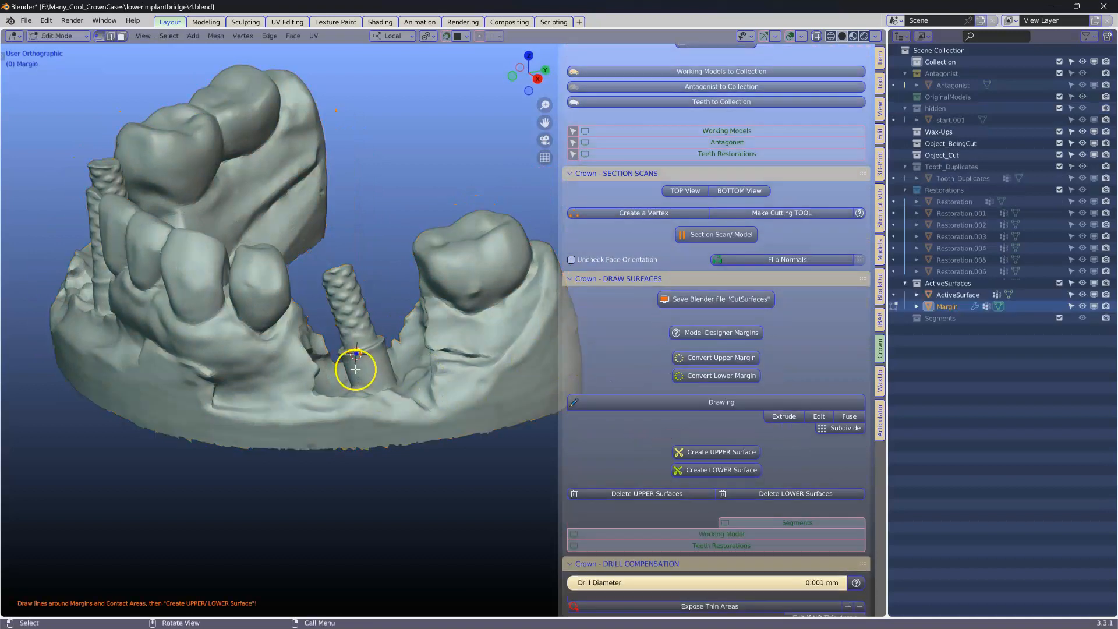
# Step: Draw the margin line around the front of the implant shoulder by extruding points
pyautogui.scroll(5, 343, 368)
pyautogui.press('e')
pyautogui.click(250, 382)
pyautogui.moveTo(268, 385); pyautogui.dragTo(230, 417, button='middle')
pyautogui.press('e')
pyautogui.click(281, 374)
pyautogui.press('e')
pyautogui.click(301, 365)
pyautogui.press('e')
pyautogui.click(318, 356)
pyautogui.moveTo(324, 362); pyautogui.dragTo(154, 371, button='middle')
pyautogui.press('e')
pyautogui.click(331, 371)
pyautogui.press('e')
pyautogui.click(346, 381)
pyautogui.press('e')
pyautogui.click(361, 388)
pyautogui.press('e')
pyautogui.click(382, 389)
pyautogui.press('e')
pyautogui.click(403, 386)
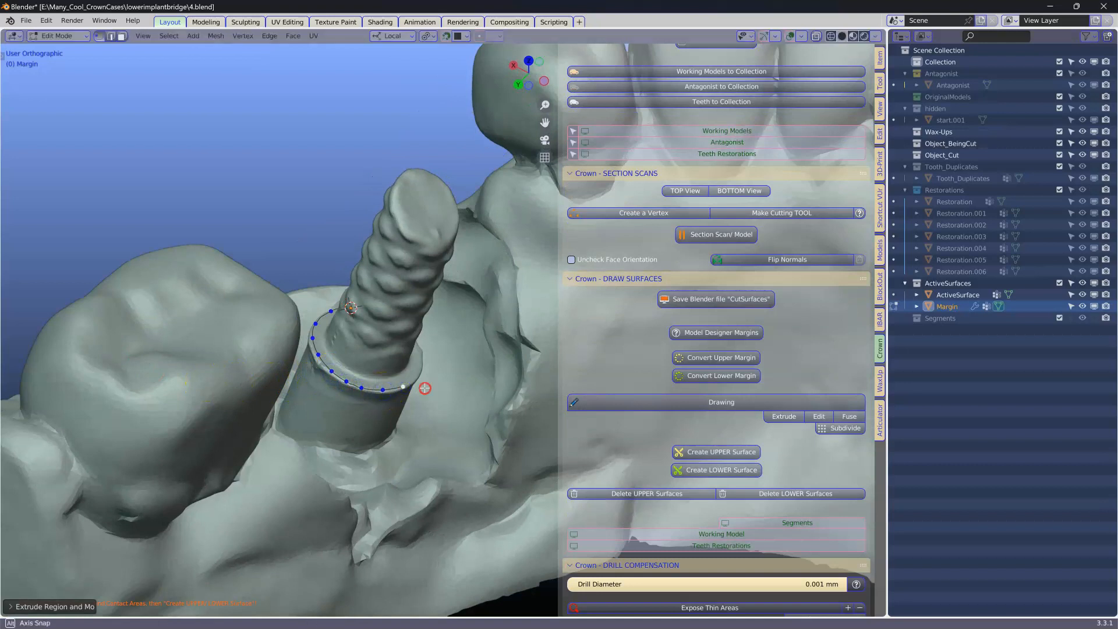
# Step: Continue the margin line around the back of the implant shoulder to close the loop
pyautogui.moveTo(425, 388); pyautogui.dragTo(334, 367, button='middle')
pyautogui.press('e')
pyautogui.click(425, 391)
pyautogui.press('e')
pyautogui.click(447, 394)
pyautogui.press('e')
pyautogui.click(465, 389)
pyautogui.moveTo(465, 389); pyautogui.dragTo(292, 364, button='middle')
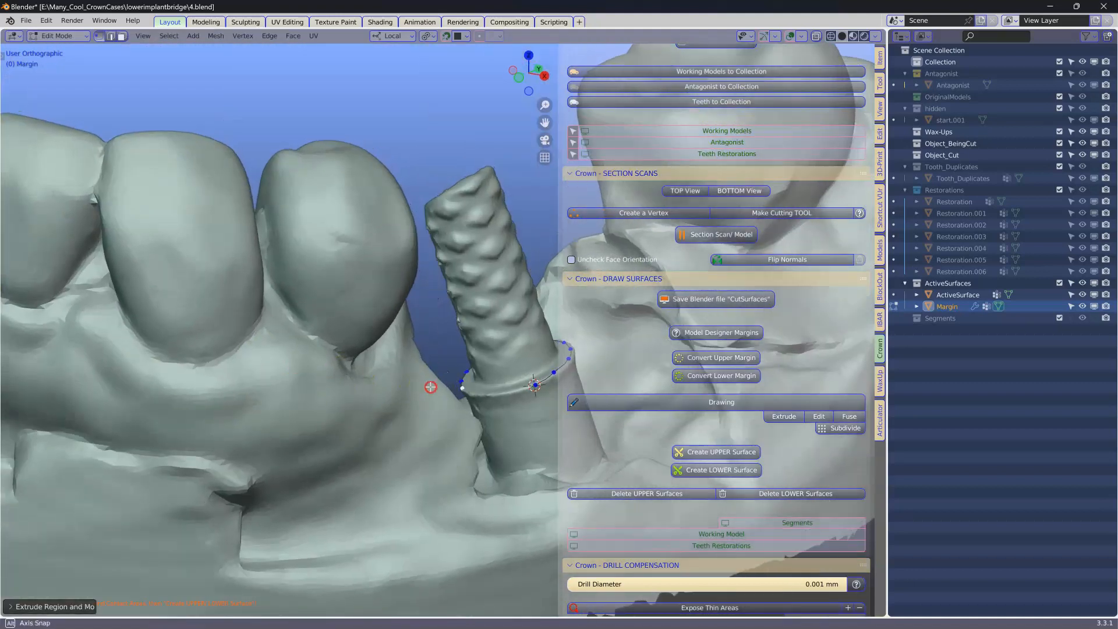
pyautogui.moveTo(430, 386); pyautogui.dragTo(474, 386, button='middle')
pyautogui.press('e')
pyautogui.click(508, 396)
pyautogui.press('e')
pyautogui.click(523, 393)
pyautogui.keyDown('shift'); pyautogui.click(536, 388); pyautogui.keyUp('shift')
pyautogui.moveTo(536, 389); pyautogui.dragTo(408, 380, button='middle')
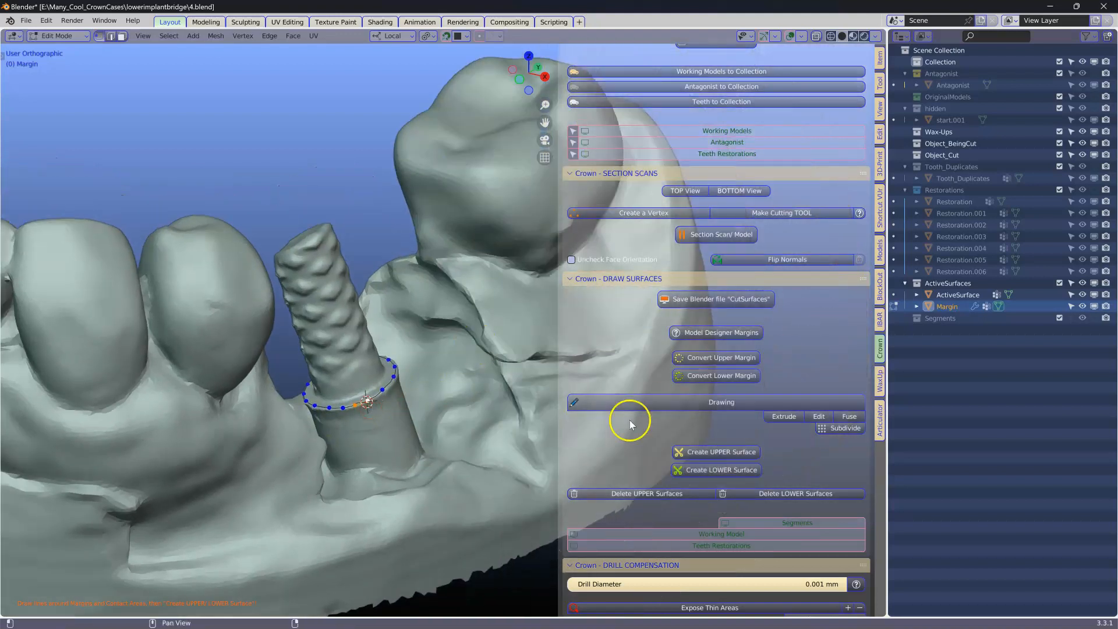
# Step: Create the lower surface from the drawn margin line
pyautogui.click(706, 475)
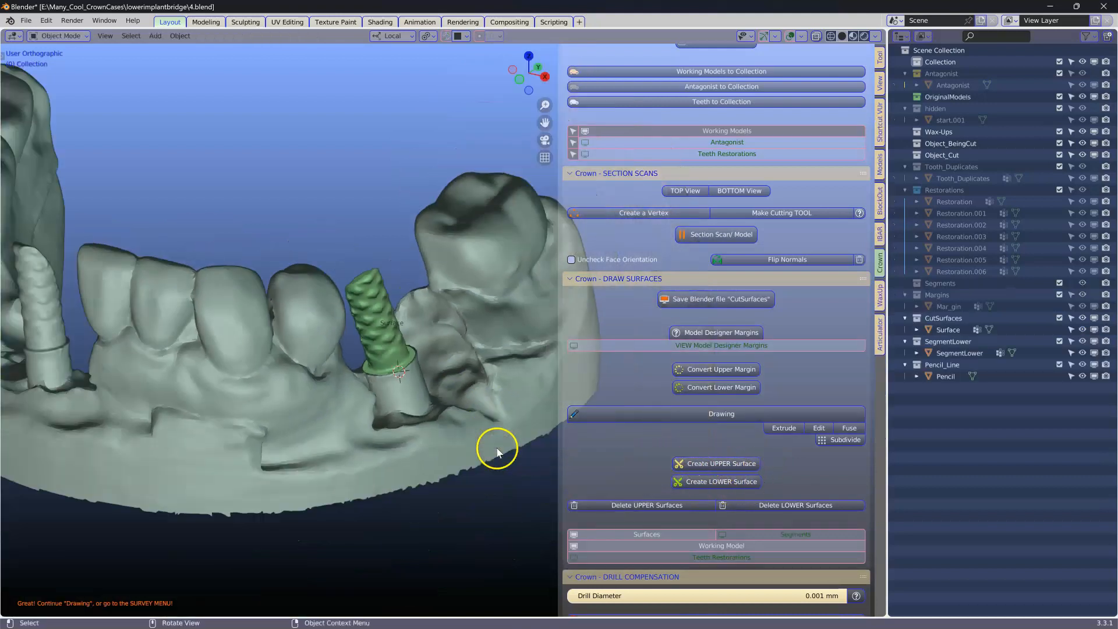
pyautogui.keyDown('shift'); pyautogui.moveTo(411, 455); pyautogui.dragTo(465, 461, button='middle'); pyautogui.keyUp('shift')
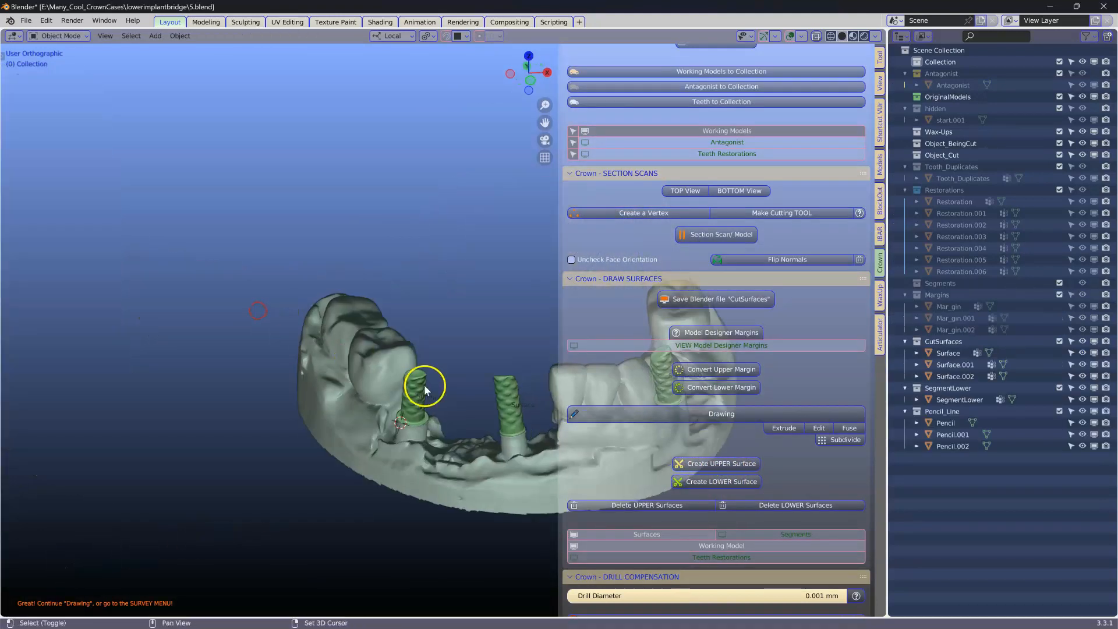
# Step: Try to survey both lower cut surfaces together from the bottom view
pyautogui.moveTo(425, 387); pyautogui.dragTo(309, 346, button='middle')
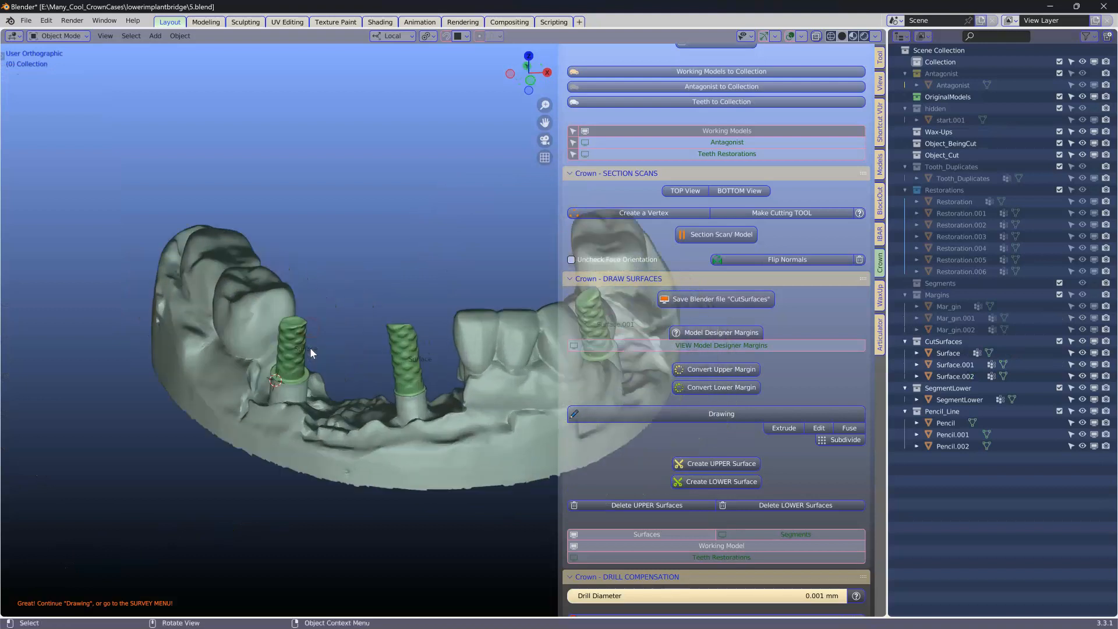
pyautogui.scroll(1, 310, 347)
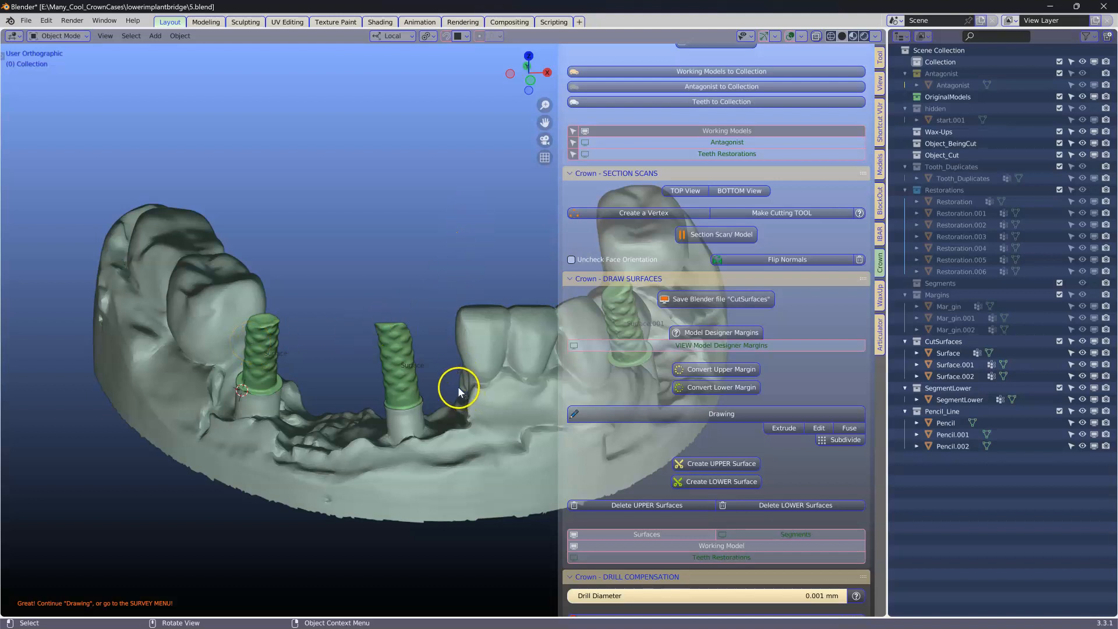
pyautogui.moveTo(453, 382); pyautogui.dragTo(397, 397, button='middle')
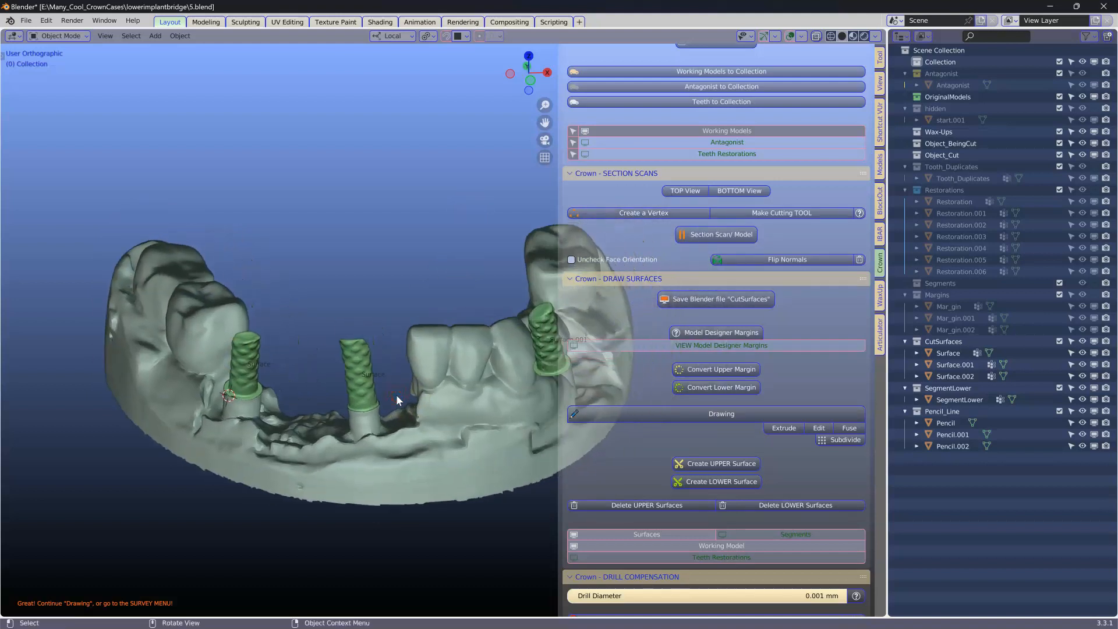
pyautogui.click(360, 386)
pyautogui.click(252, 368)
pyautogui.click(250, 356)
pyautogui.moveTo(271, 347); pyautogui.dragTo(267, 433, button='middle')
pyautogui.moveTo(253, 390); pyautogui.dragTo(250, 387, button='middle')
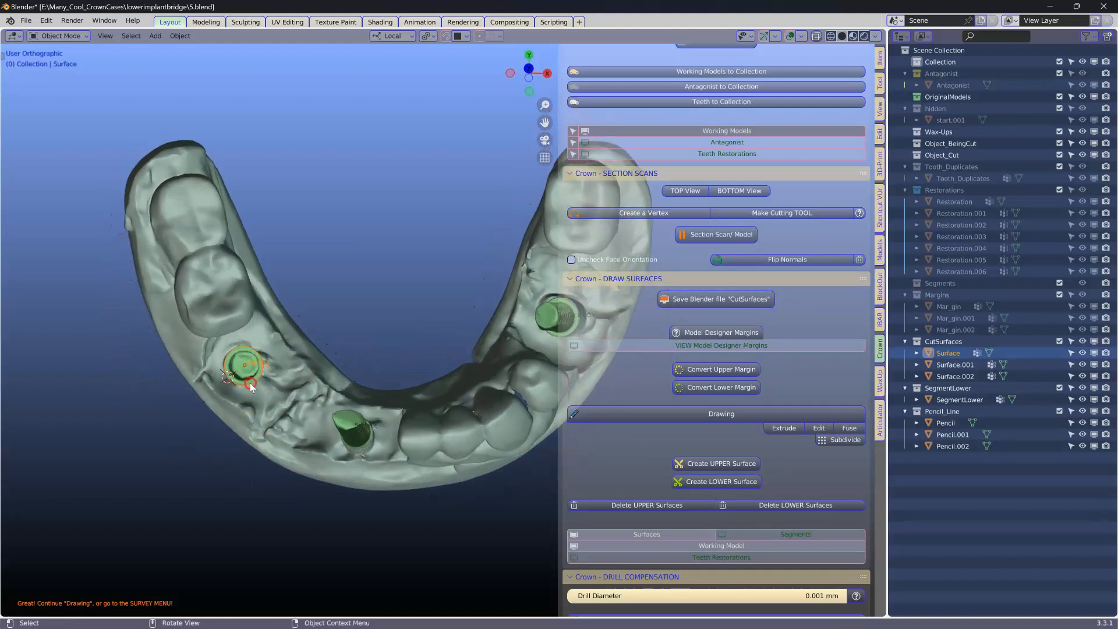
pyautogui.moveTo(352, 411); pyautogui.dragTo(347, 365, button='middle')
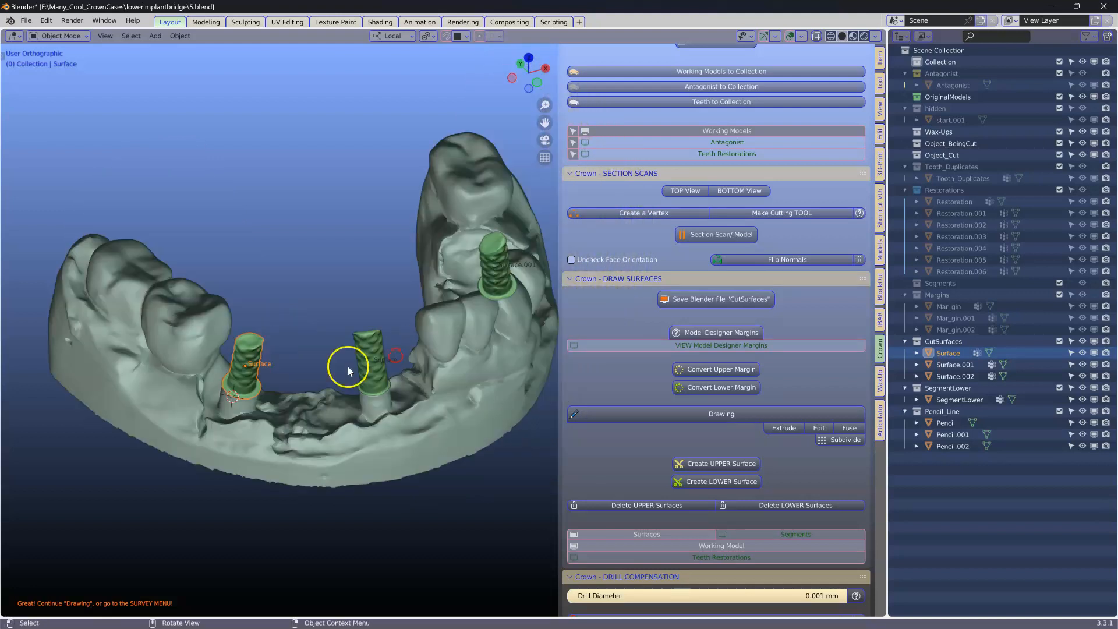
pyautogui.keyDown('shift'); pyautogui.click(370, 342); pyautogui.keyUp('shift')
pyautogui.scroll(-8, 736, 396)
pyautogui.scroll(-9, 692, 456)
pyautogui.click(626, 428)
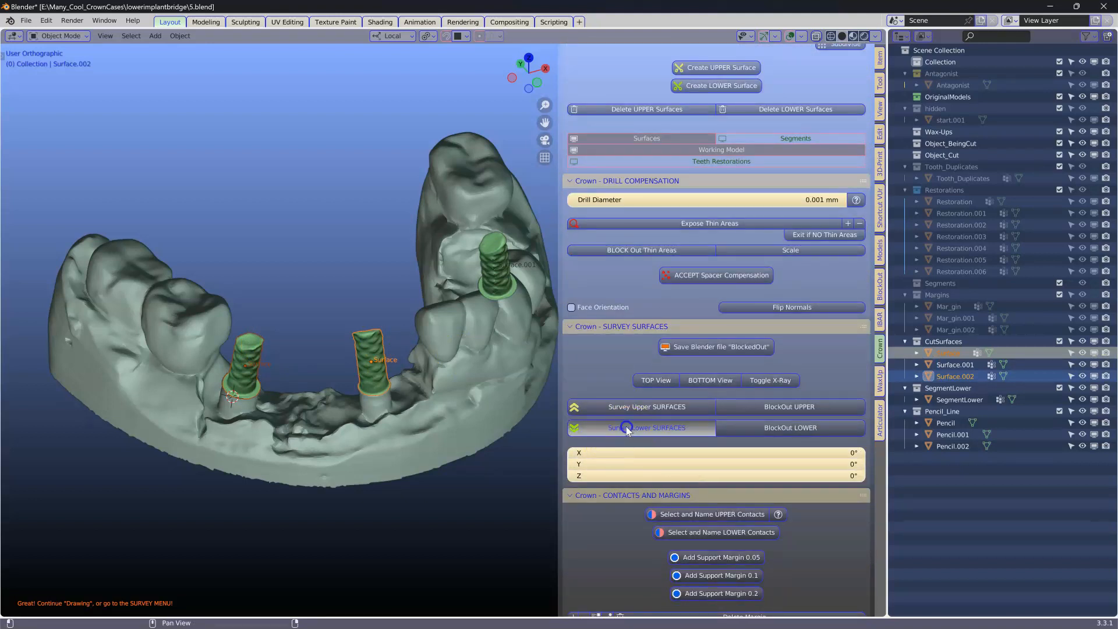
pyautogui.scroll(3, 401, 389)
pyautogui.keyDown('shift'); pyautogui.moveTo(329, 386); pyautogui.dragTo(456, 496, button='middle'); pyautogui.keyUp('shift')
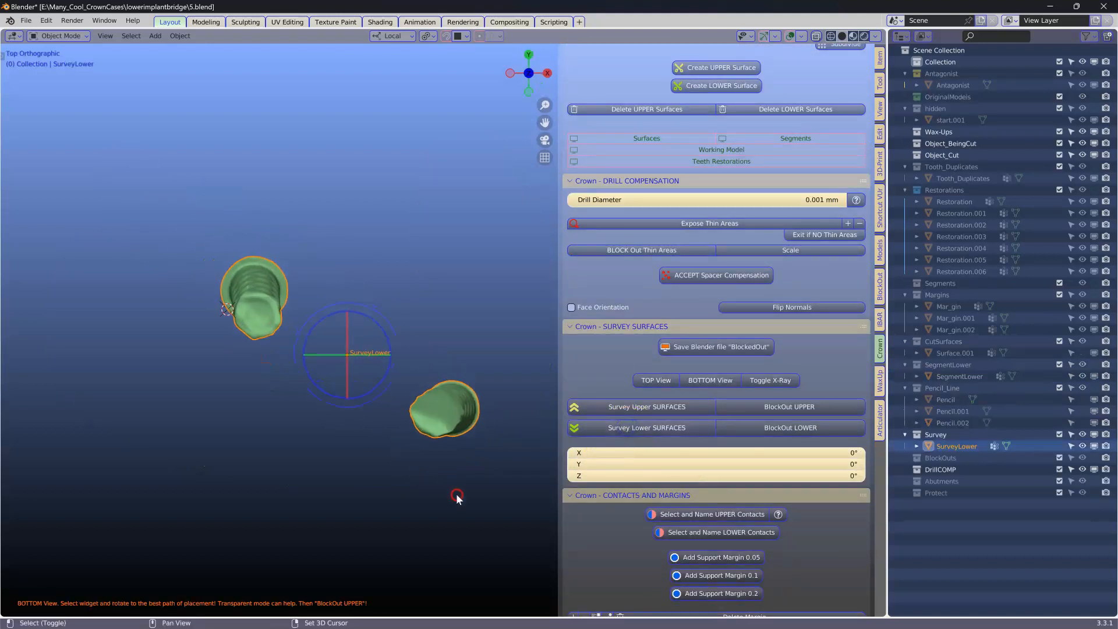
pyautogui.moveTo(361, 389); pyautogui.dragTo(361, 377)
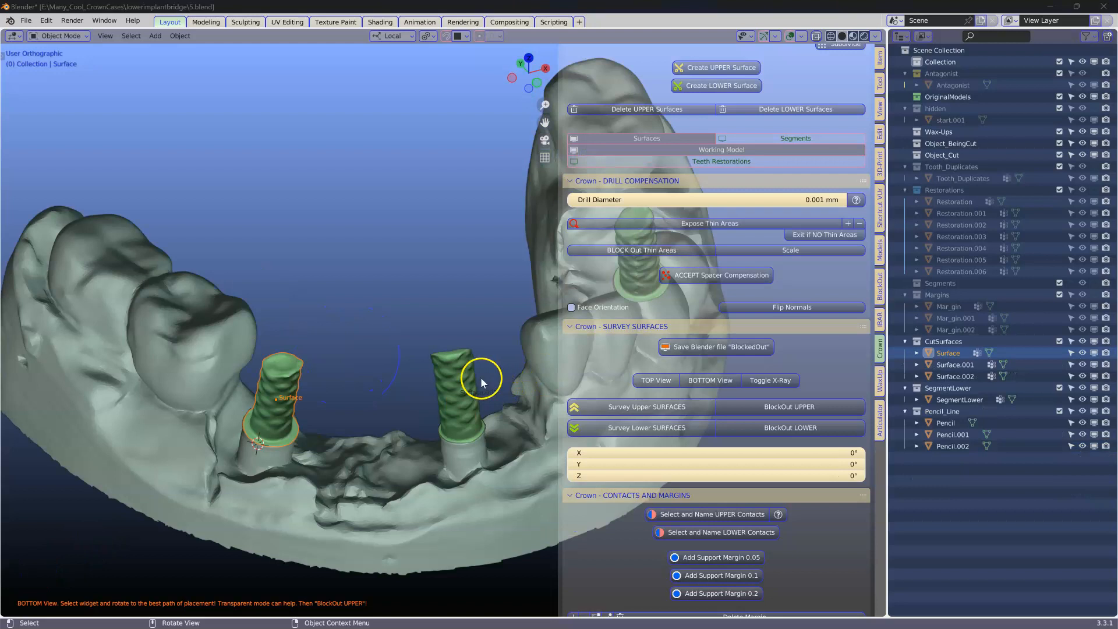
# Step: Survey the second implant's lower cut surface, rotate its insertion path, and block it out
pyautogui.click(462, 379)
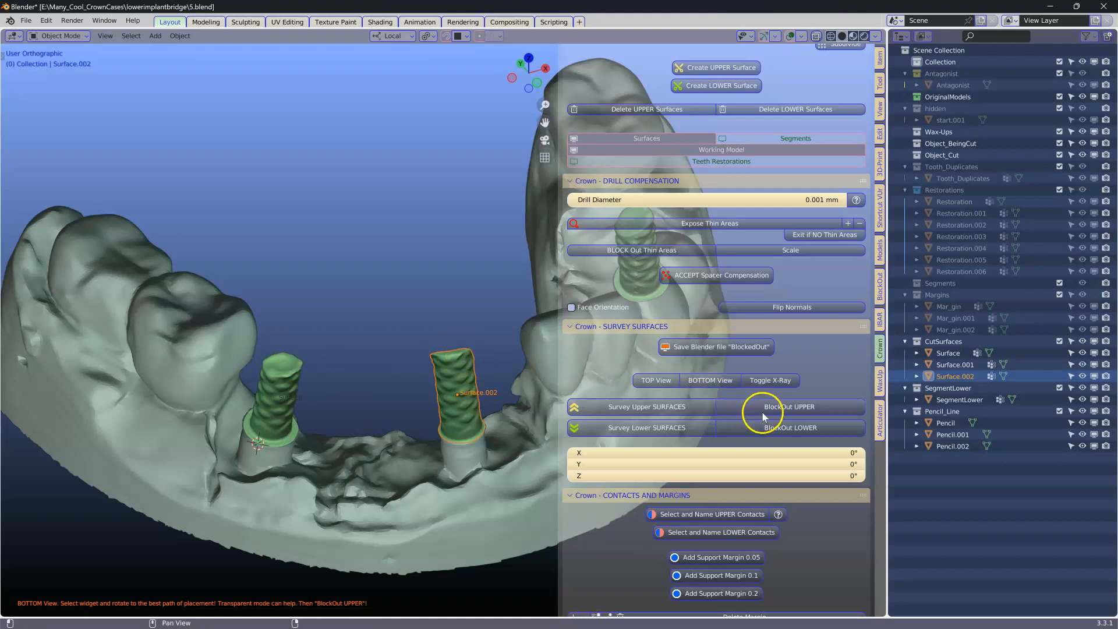
pyautogui.scroll(-1, 751, 406)
pyautogui.click(618, 417)
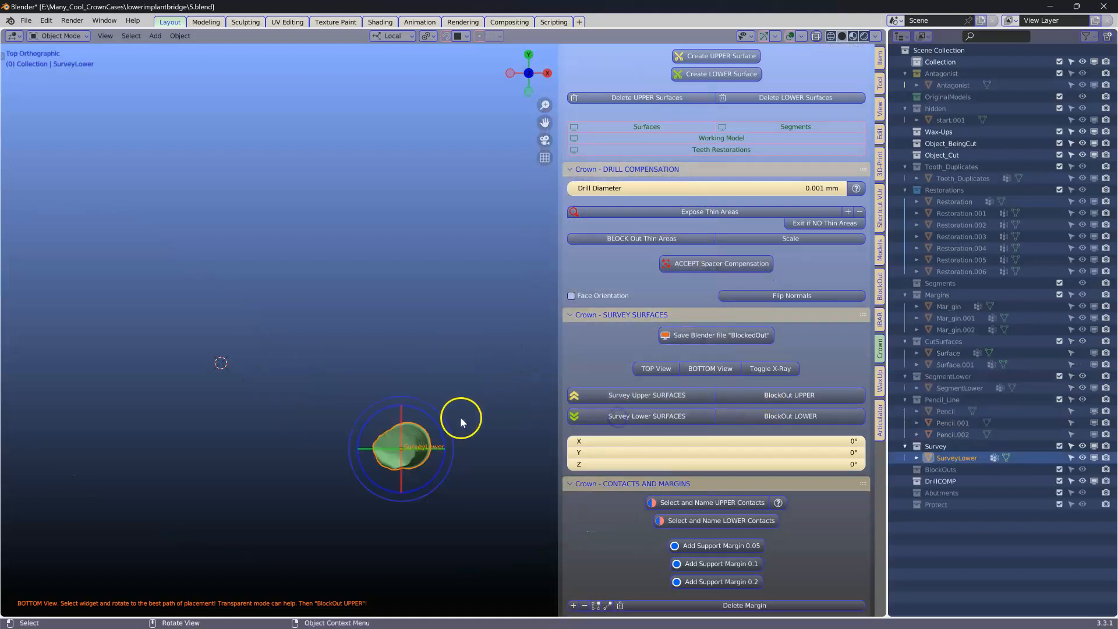
pyautogui.moveTo(419, 429); pyautogui.dragTo(427, 430)
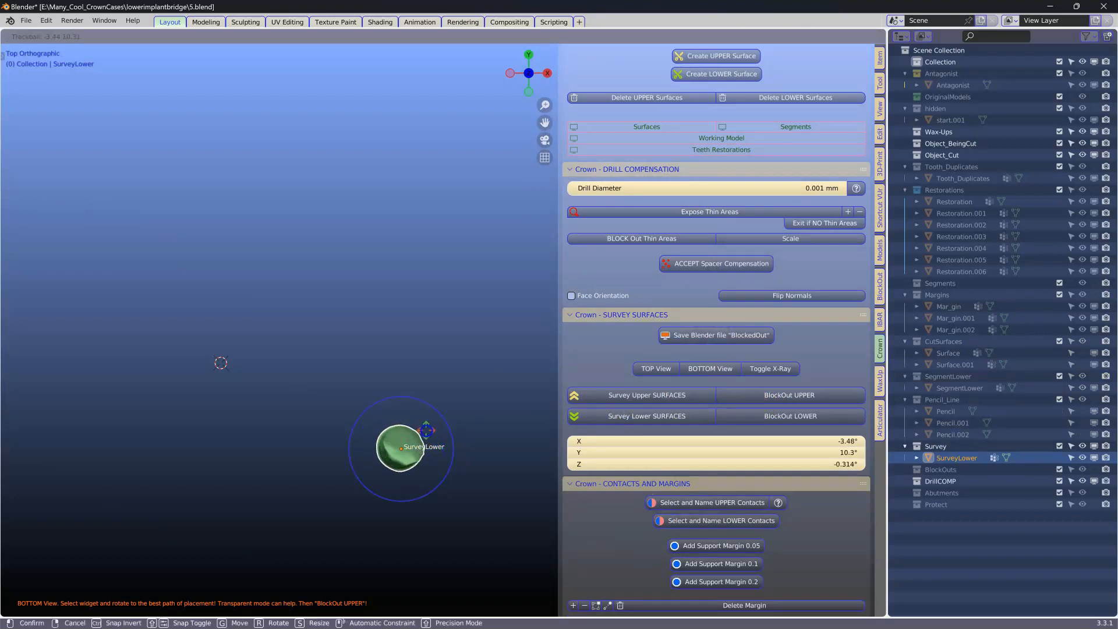
pyautogui.click(424, 428)
pyautogui.keyDown('shift'); pyautogui.moveTo(418, 431); pyautogui.dragTo(404, 225, button='middle'); pyautogui.keyUp('shift')
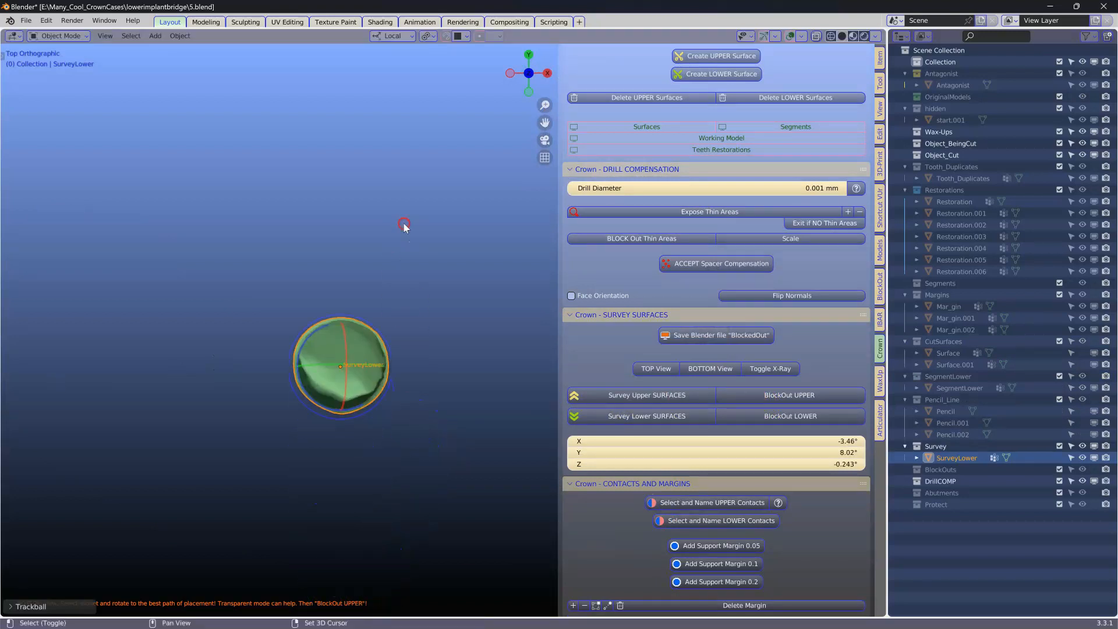
pyautogui.click(792, 396)
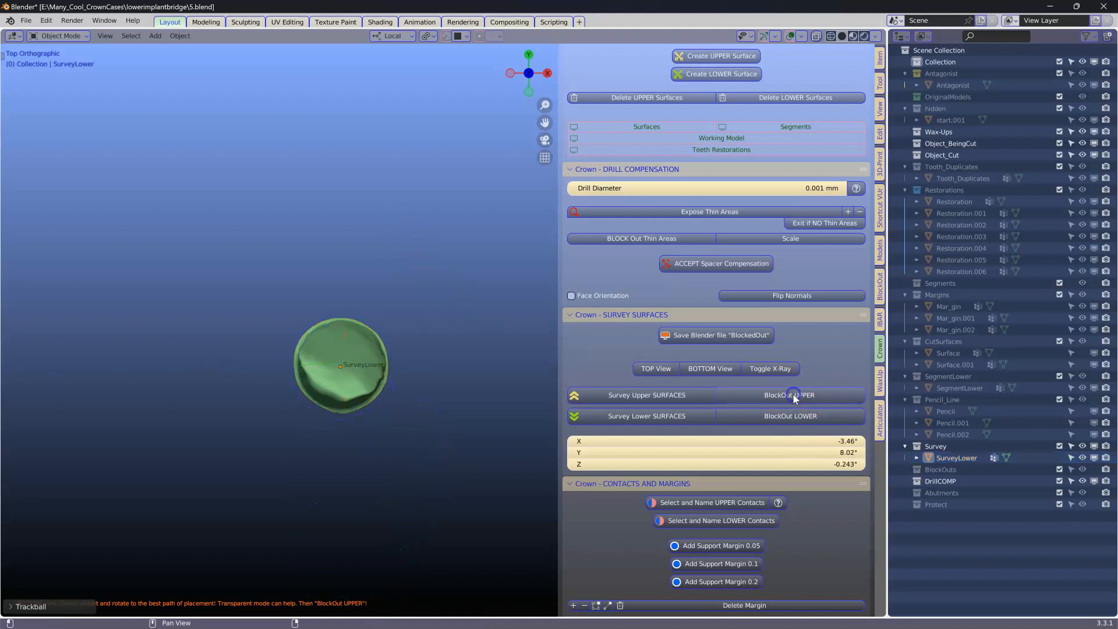
pyautogui.click(783, 416)
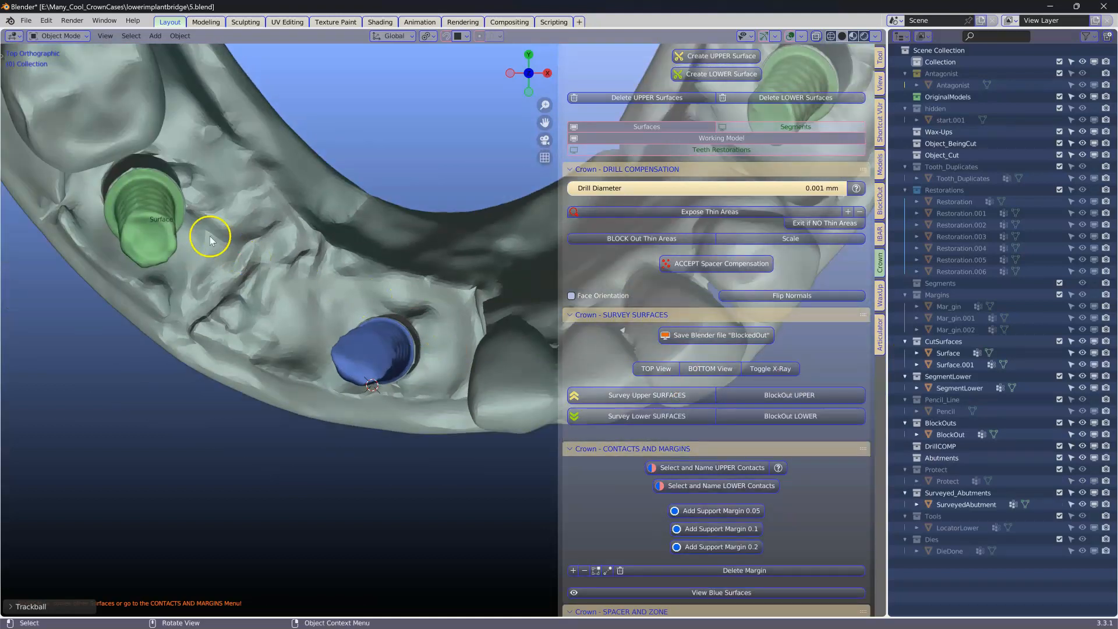
# Step: Survey the first implant's lower cut surface, rotate its insertion path, and block it out
pyautogui.click(138, 227)
pyautogui.keyDown('shift'); pyautogui.moveTo(171, 241); pyautogui.dragTo(236, 307, button='middle'); pyautogui.keyUp('shift')
pyautogui.click(644, 416)
pyautogui.click(194, 274)
pyautogui.press('r')
pyautogui.press('r')
pyautogui.click(227, 289)
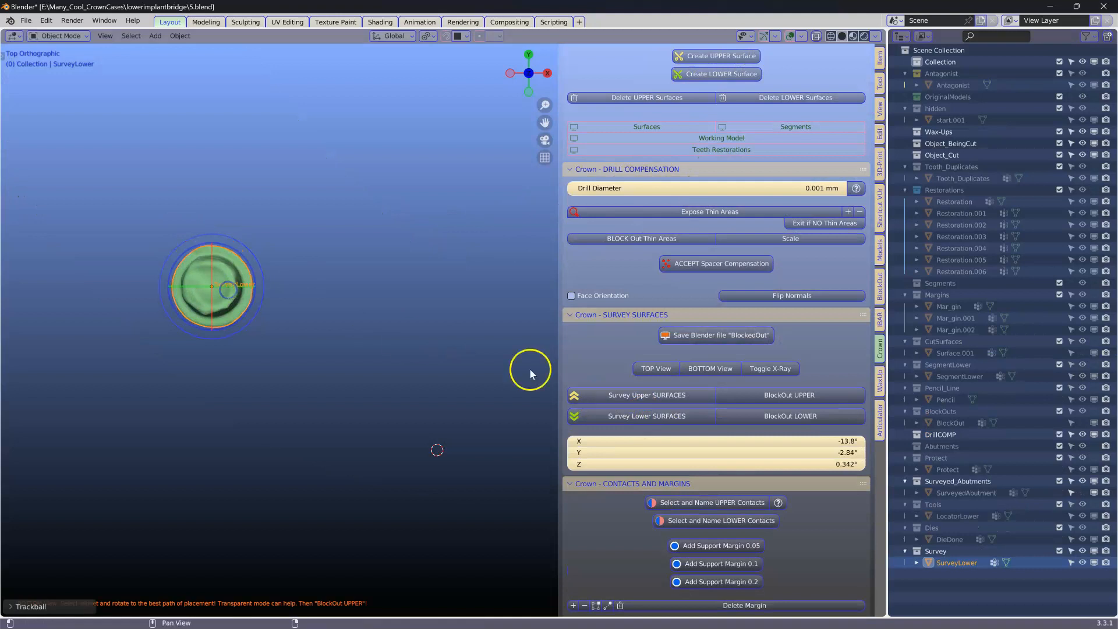
pyautogui.click(784, 416)
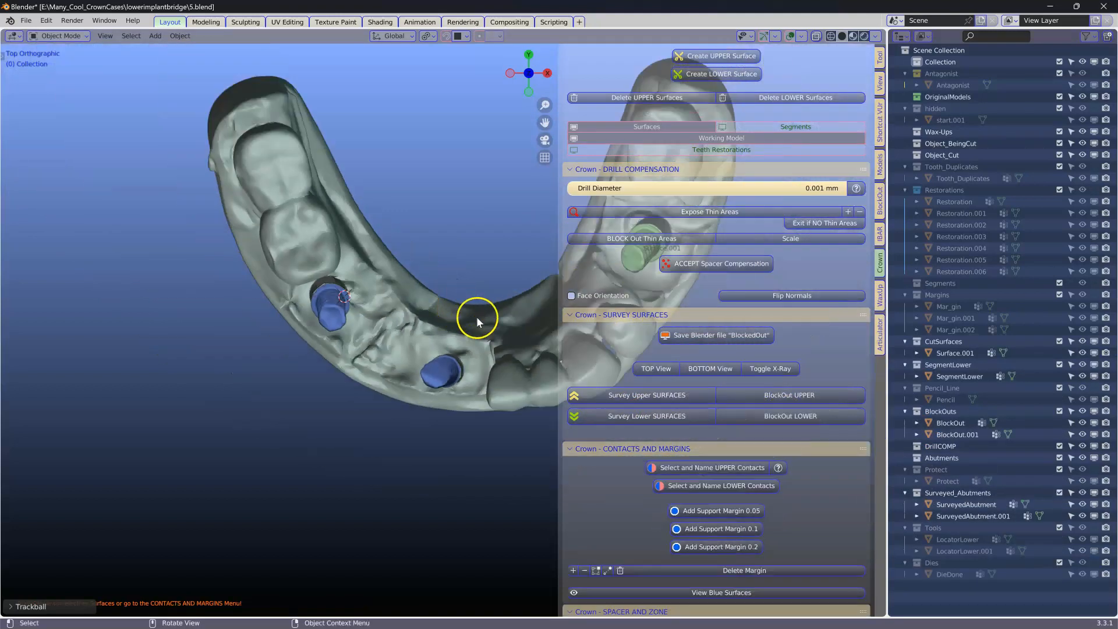
# Step: Survey the third implant's lower cut surface, adjust its insertion path, and block it out
pyautogui.click(431, 351)
pyautogui.press('KP_Decimal')
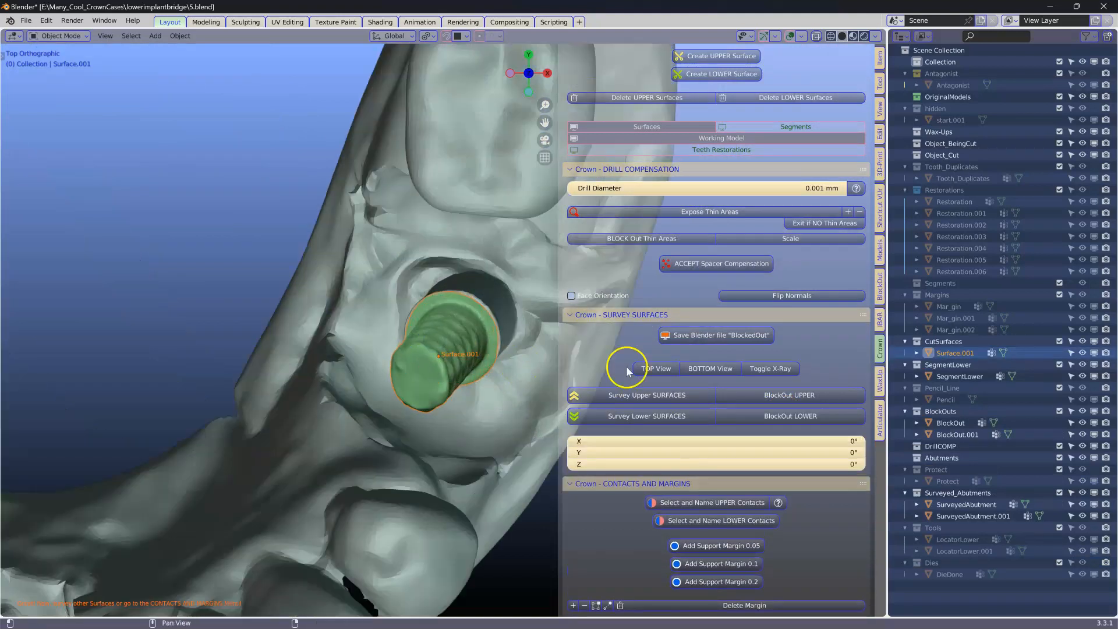
pyautogui.click(630, 416)
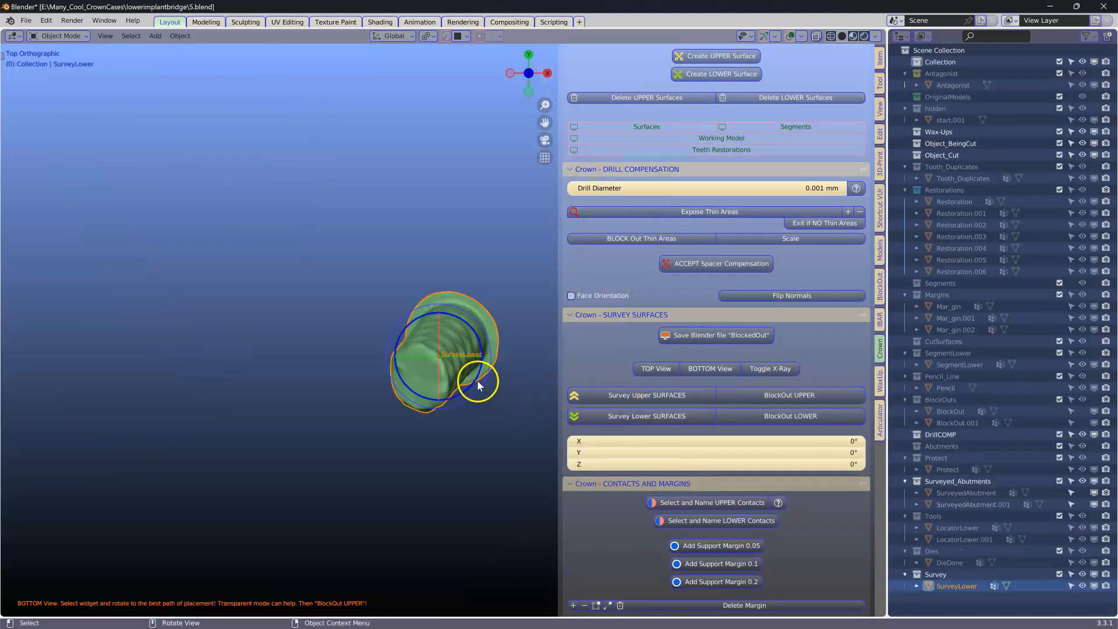
pyautogui.click(751, 416)
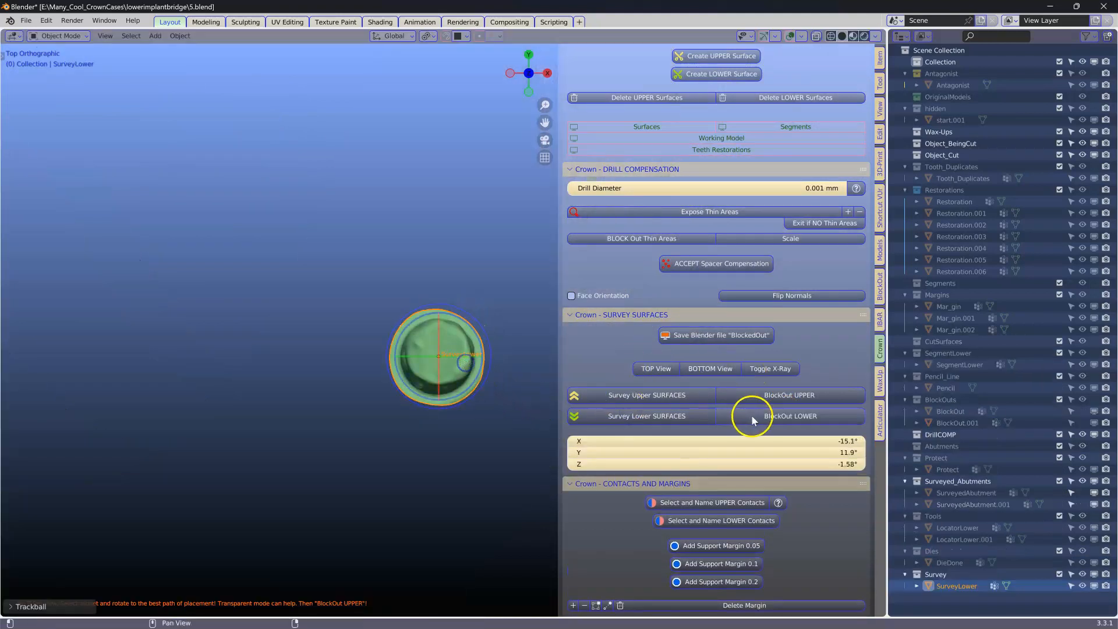
pyautogui.click(790, 418)
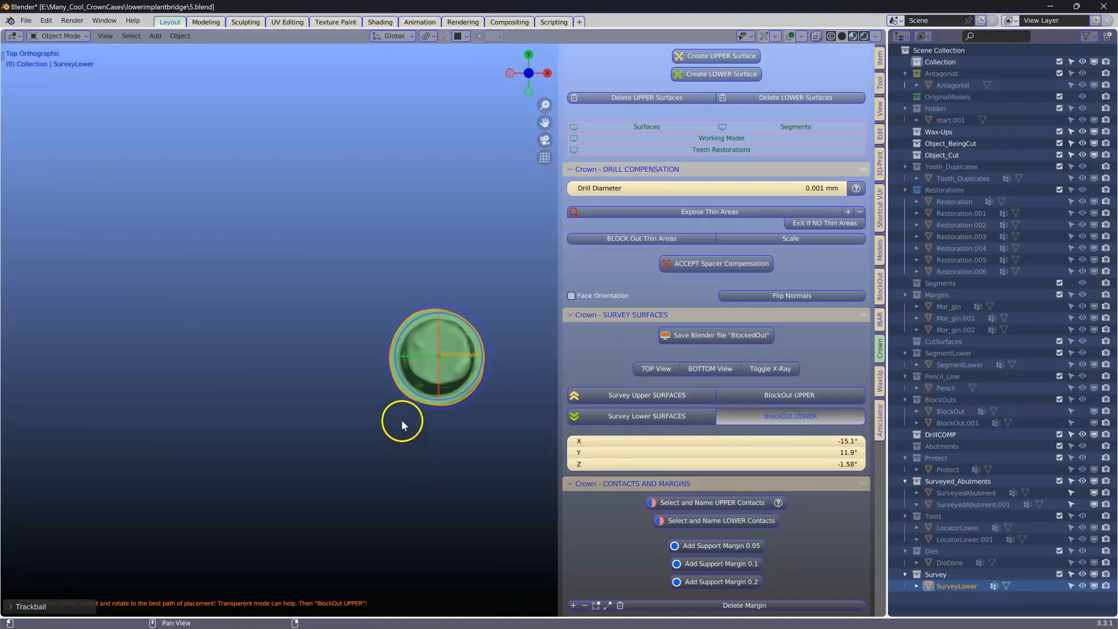
# Step: Select the three surveyed abutments and add a 0.2 support margin to them
pyautogui.scroll(-6, 355, 303)
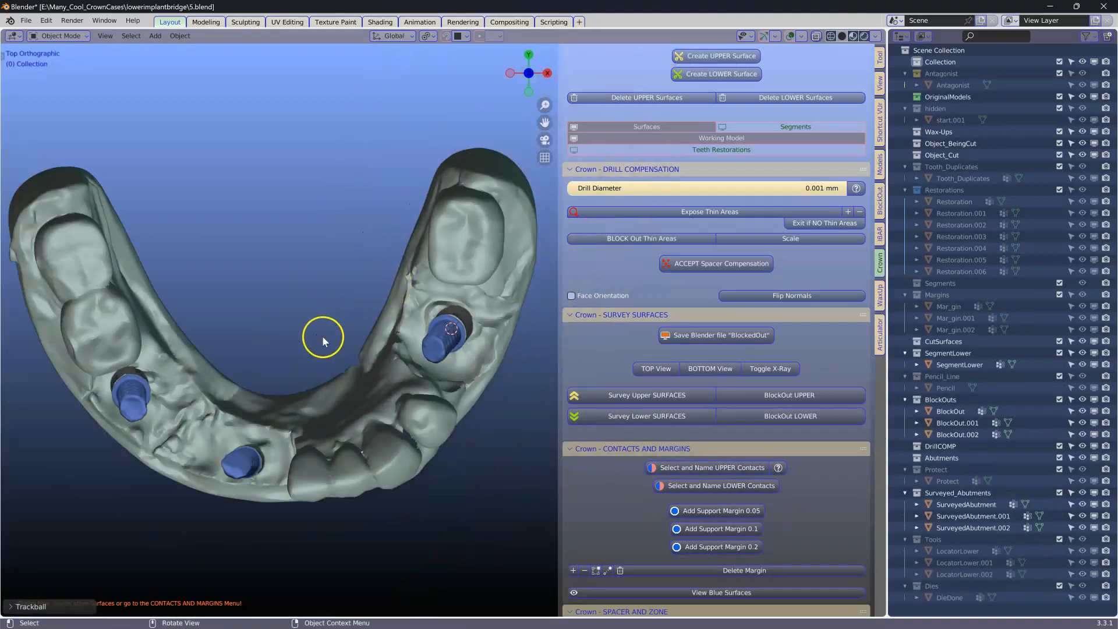
pyautogui.click(135, 397)
pyautogui.keyDown('shift'); pyautogui.click(244, 460); pyautogui.keyUp('shift')
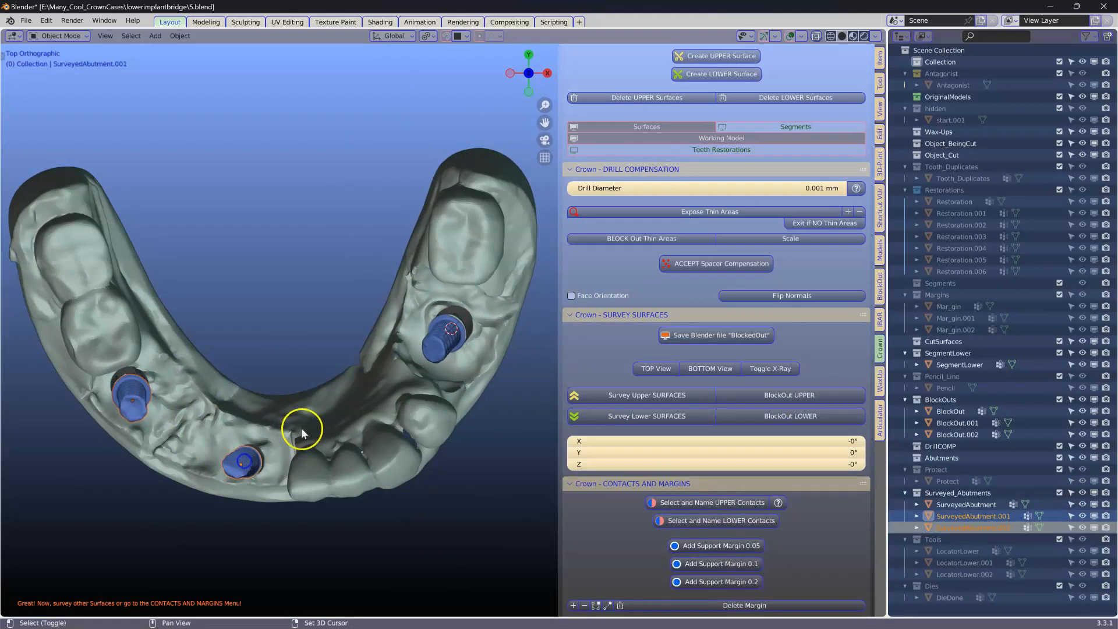
pyautogui.keyDown('shift'); pyautogui.click(435, 351); pyautogui.keyUp('shift')
pyautogui.scroll(-3, 657, 474)
pyautogui.click(747, 501)
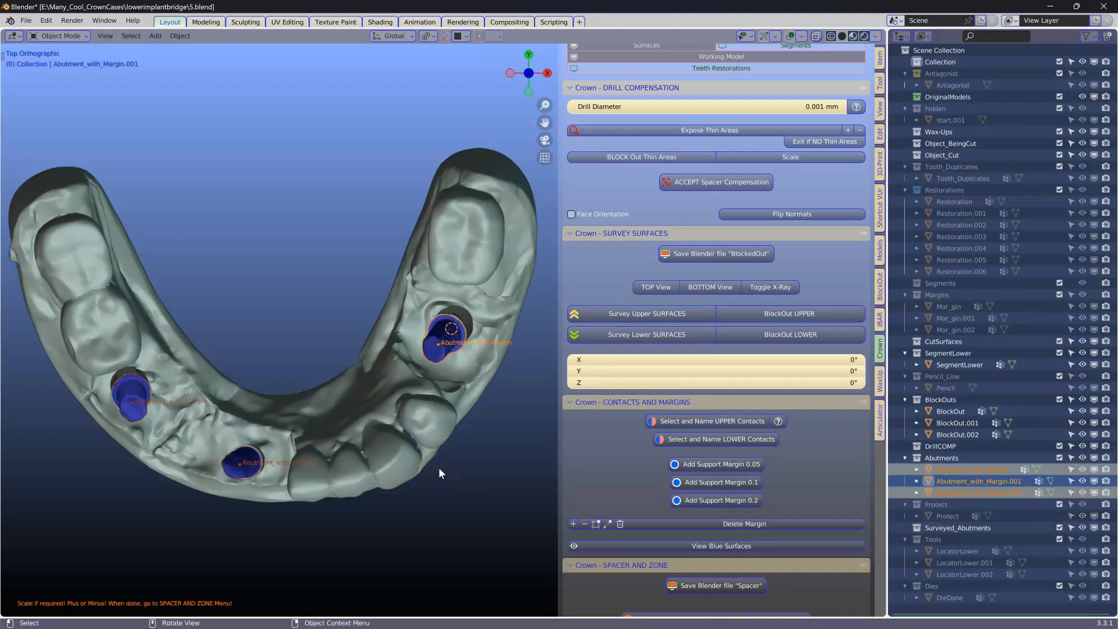
# Step: Select the three margin abutments and add a spacer to them
pyautogui.moveTo(438, 467); pyautogui.dragTo(441, 375, button='middle')
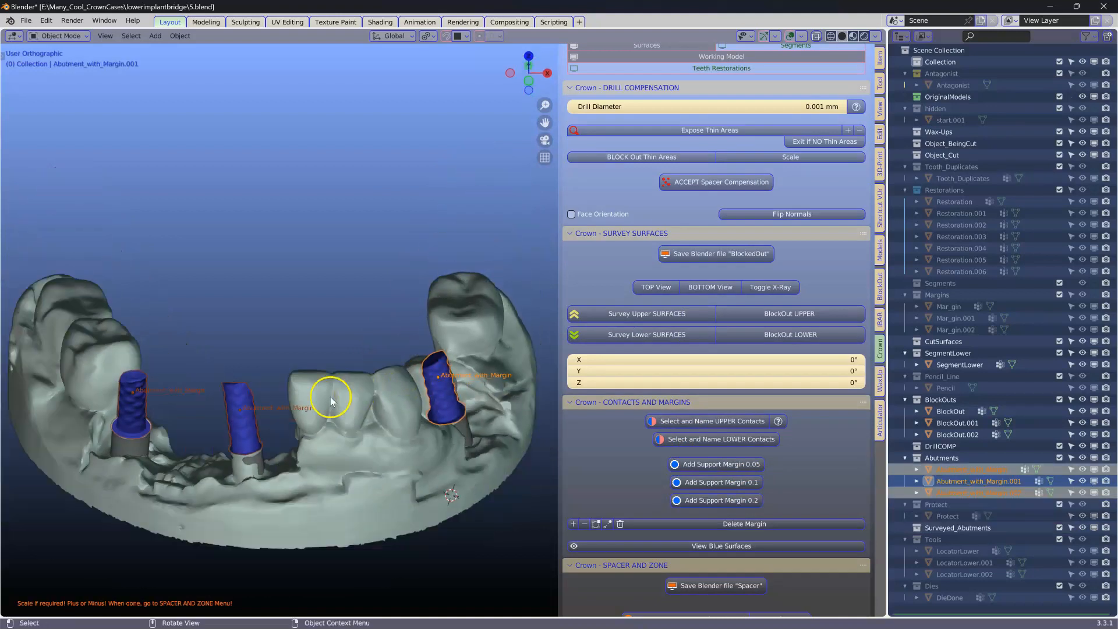
pyautogui.scroll(-3, 721, 436)
pyautogui.scroll(-3, 724, 455)
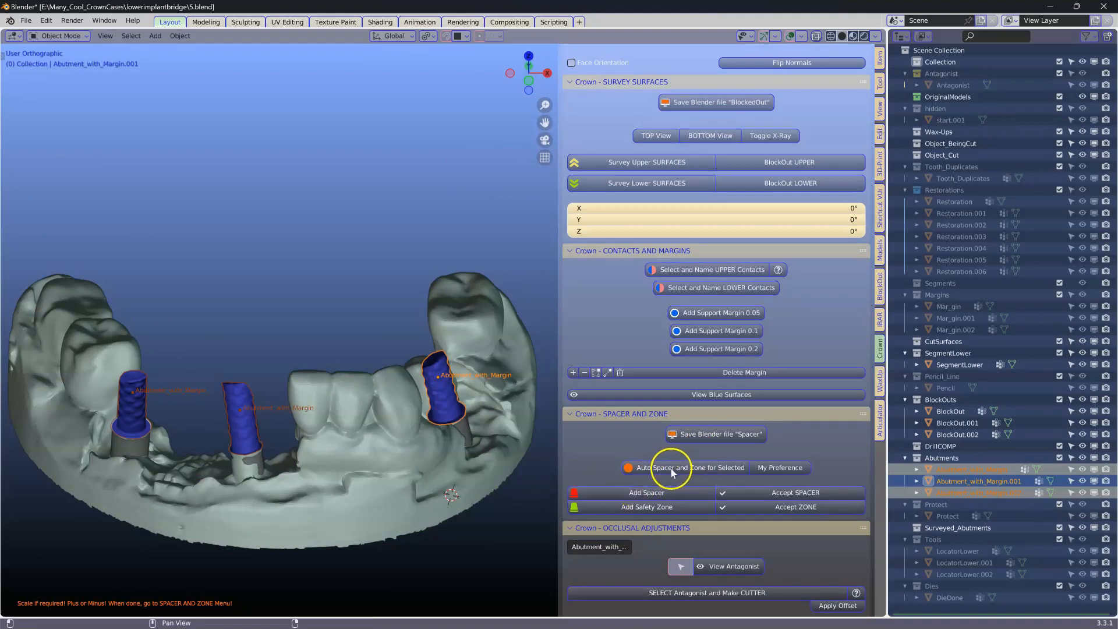
pyautogui.moveTo(365, 410); pyautogui.dragTo(420, 353, button='middle')
pyautogui.click(236, 380)
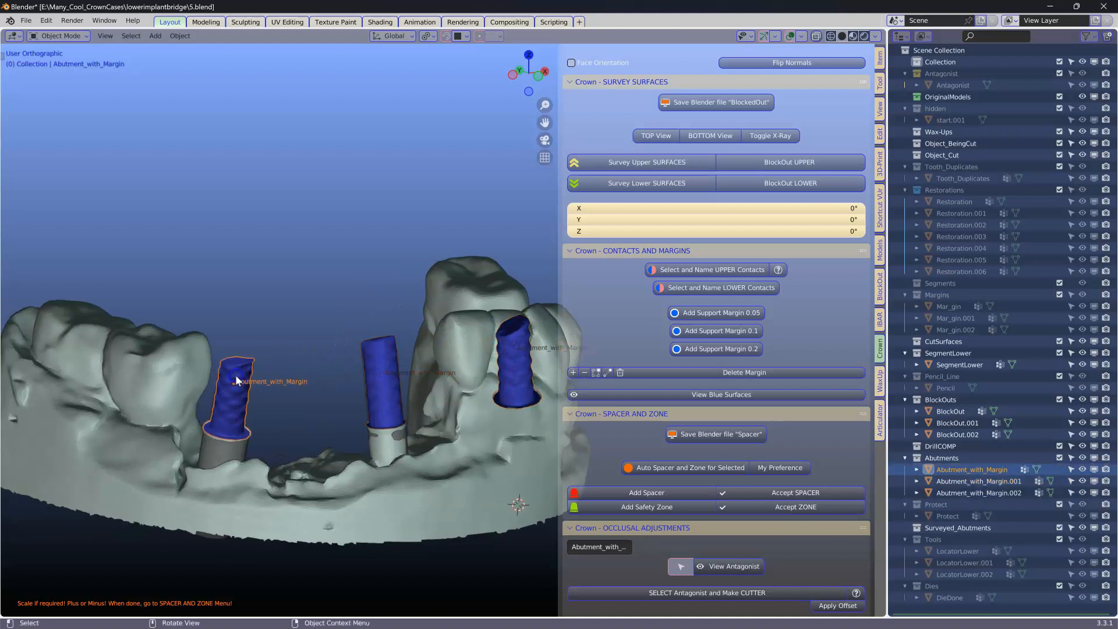
pyautogui.keyDown('shift'); pyautogui.click(379, 354); pyautogui.keyUp('shift')
pyautogui.keyDown('shift'); pyautogui.click(532, 384); pyautogui.keyUp('shift')
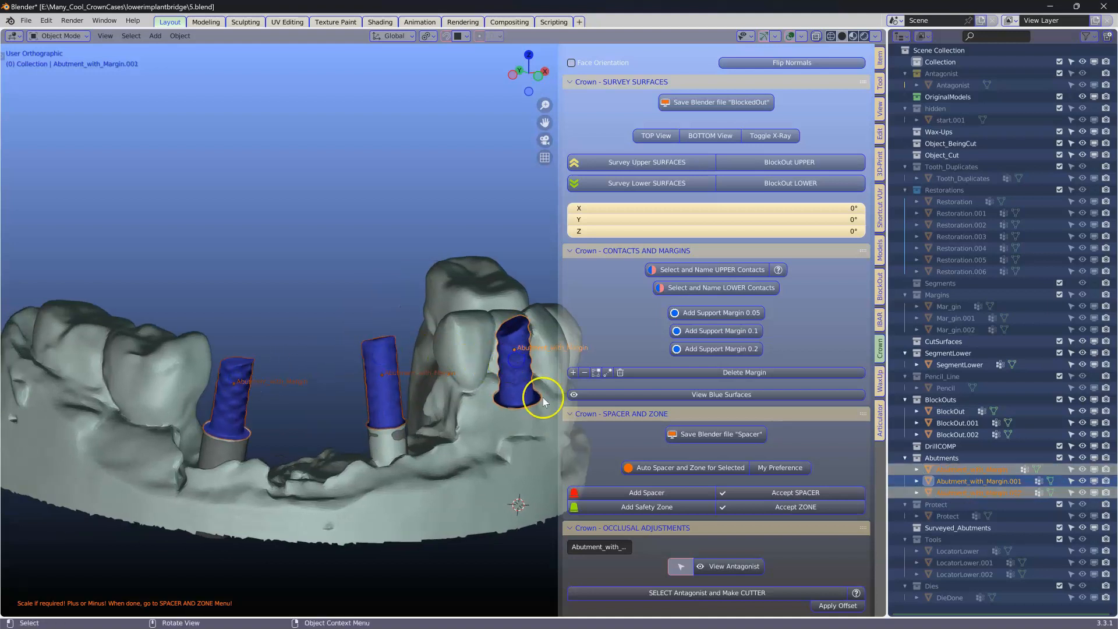
pyautogui.click(630, 494)
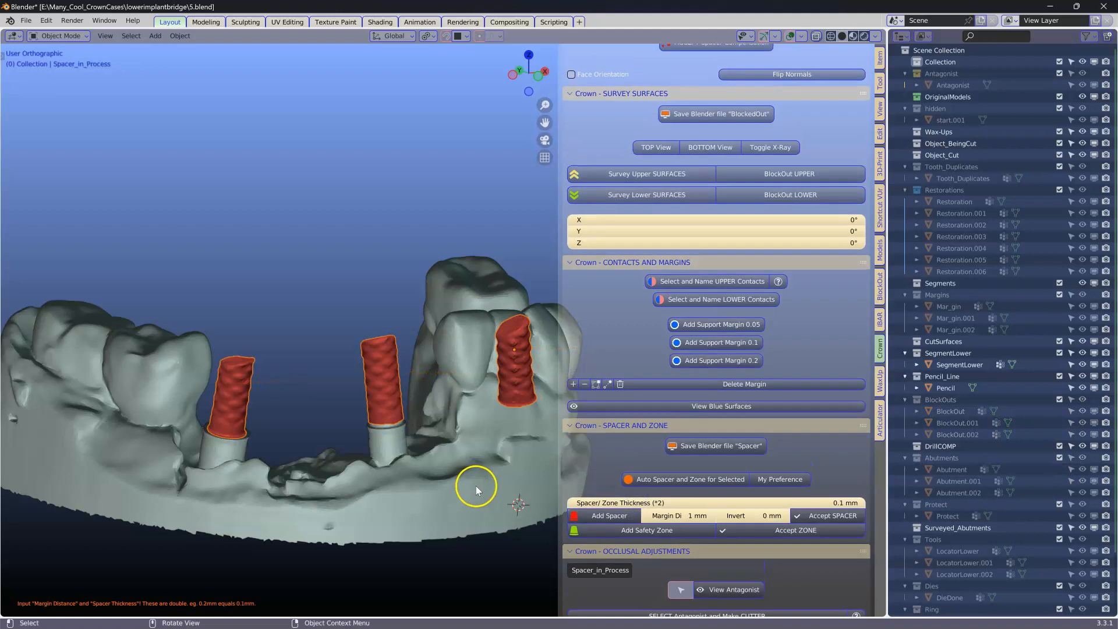
# Step: Set the spacer thickness to 0.2 mm and accept the spacer
pyautogui.click(814, 502)
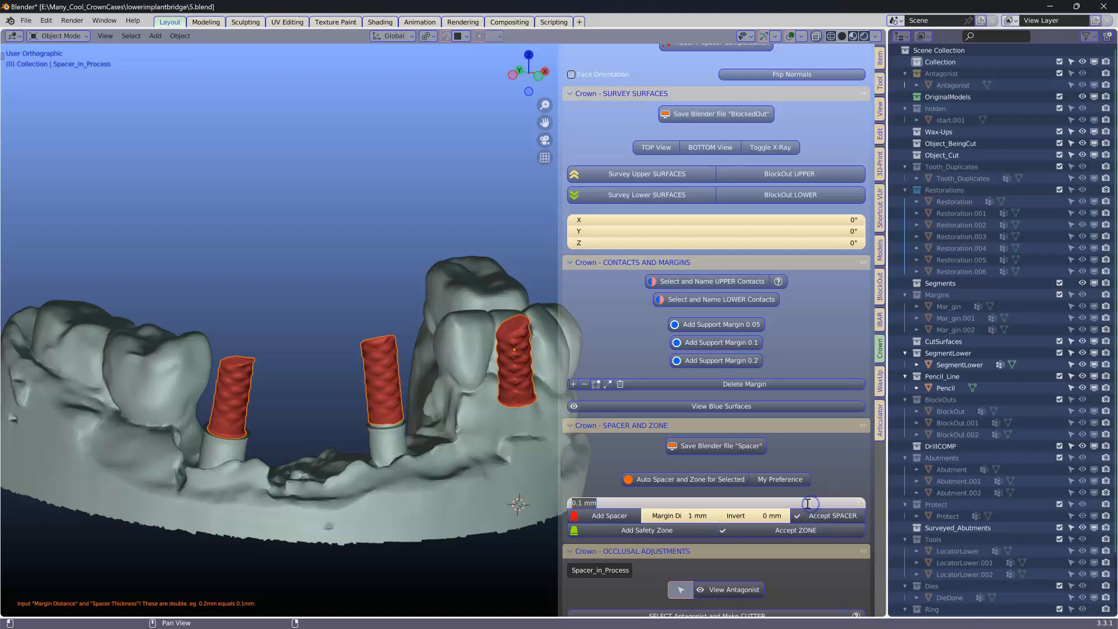
pyautogui.write('0.2')
pyautogui.press('Return')
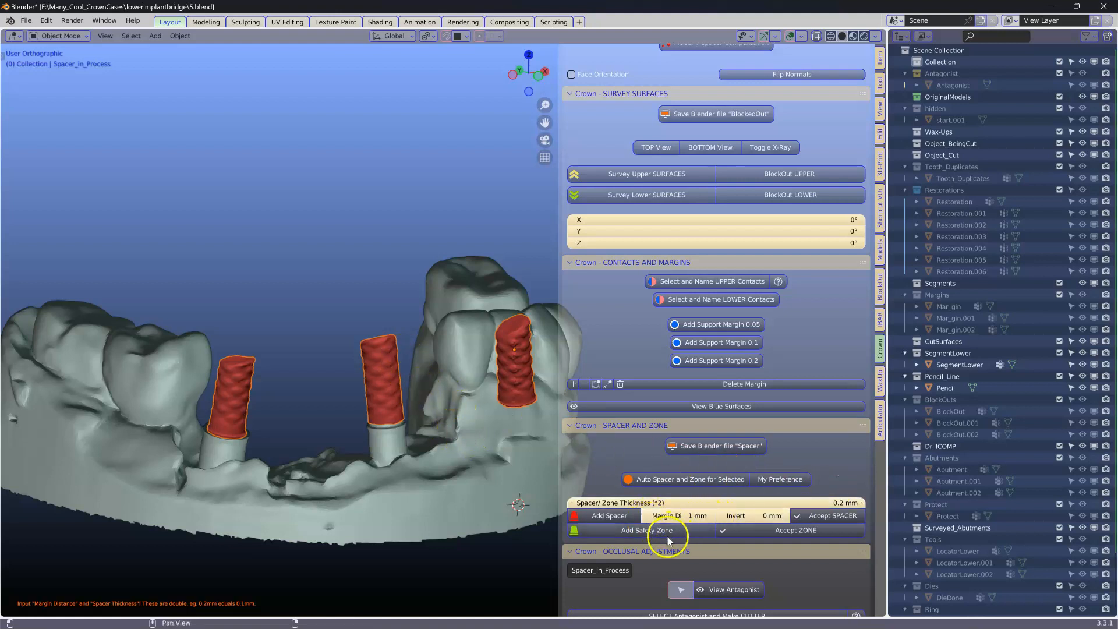
pyautogui.moveTo(407, 438); pyautogui.dragTo(563, 512, button='middle')
pyautogui.click(824, 518)
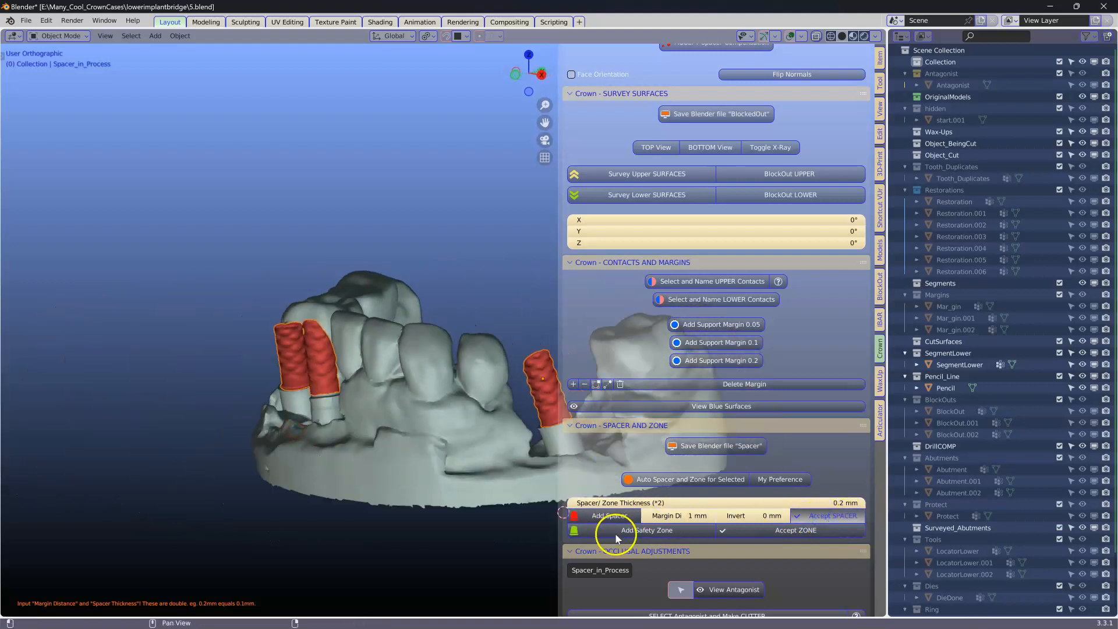
# Step: Add a safety zone around the abutments and accept it
pyautogui.click(626, 531)
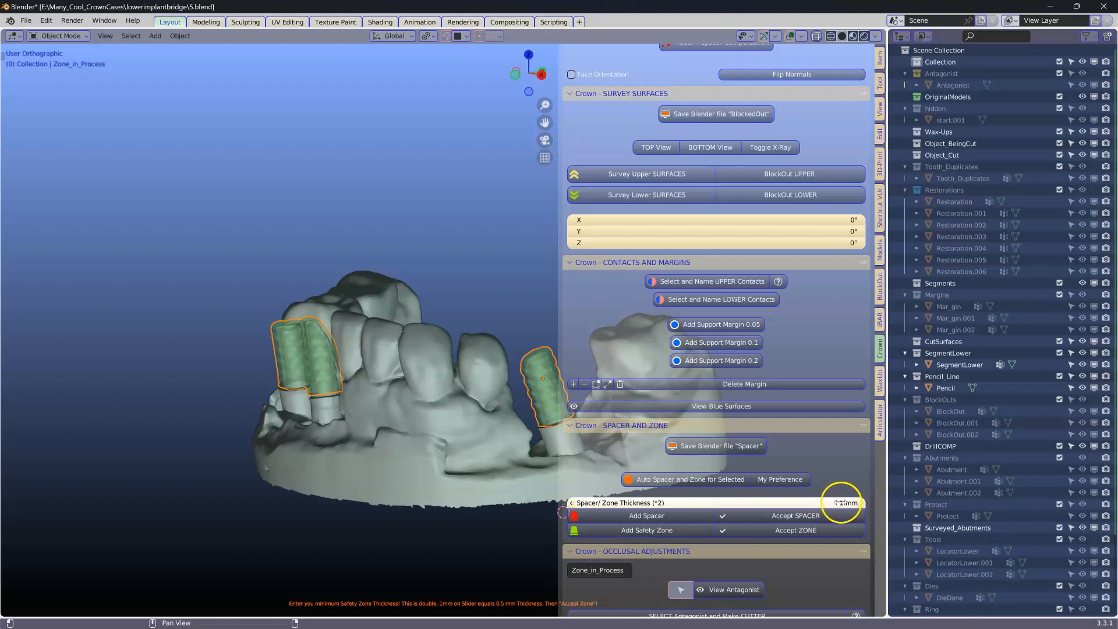
pyautogui.click(804, 531)
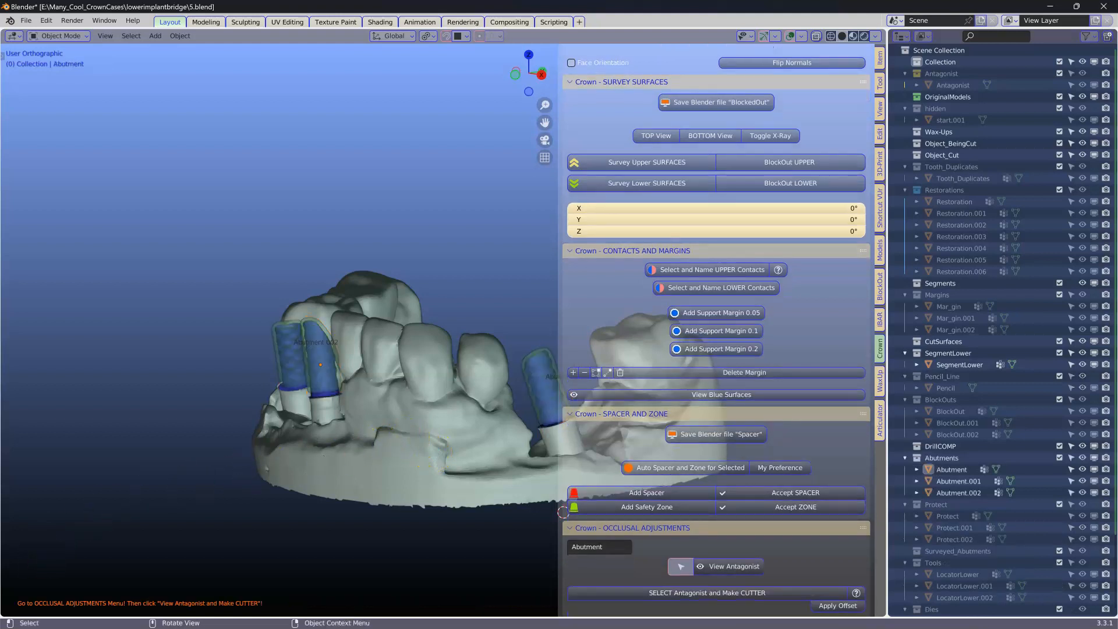
pyautogui.scroll(-2, 728, 431)
pyautogui.scroll(-2, 603, 498)
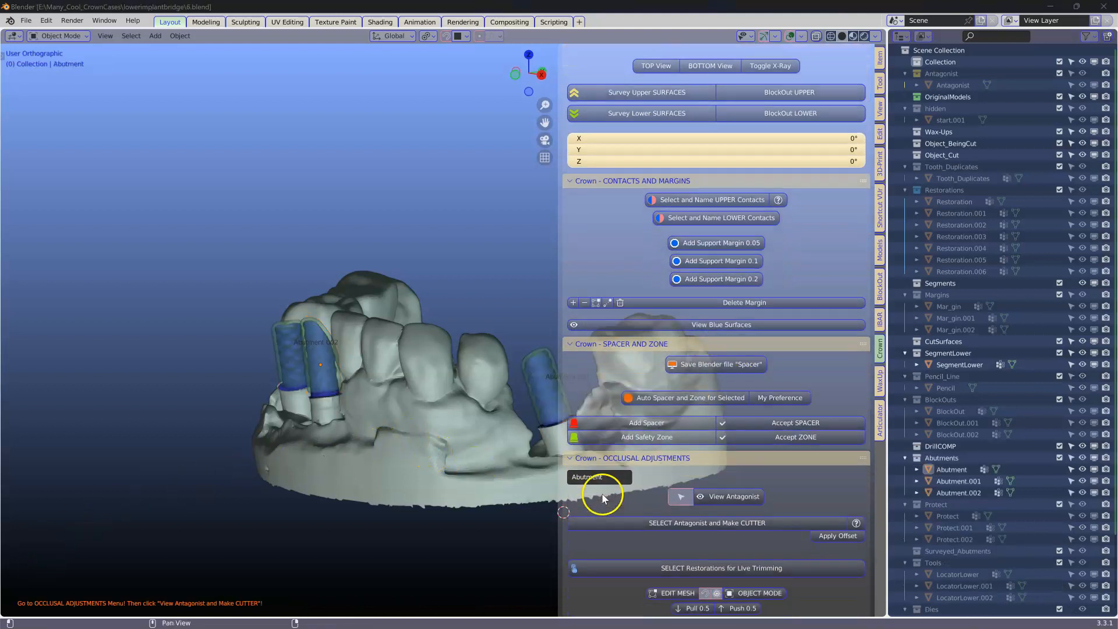
pyautogui.scroll(-10, 662, 463)
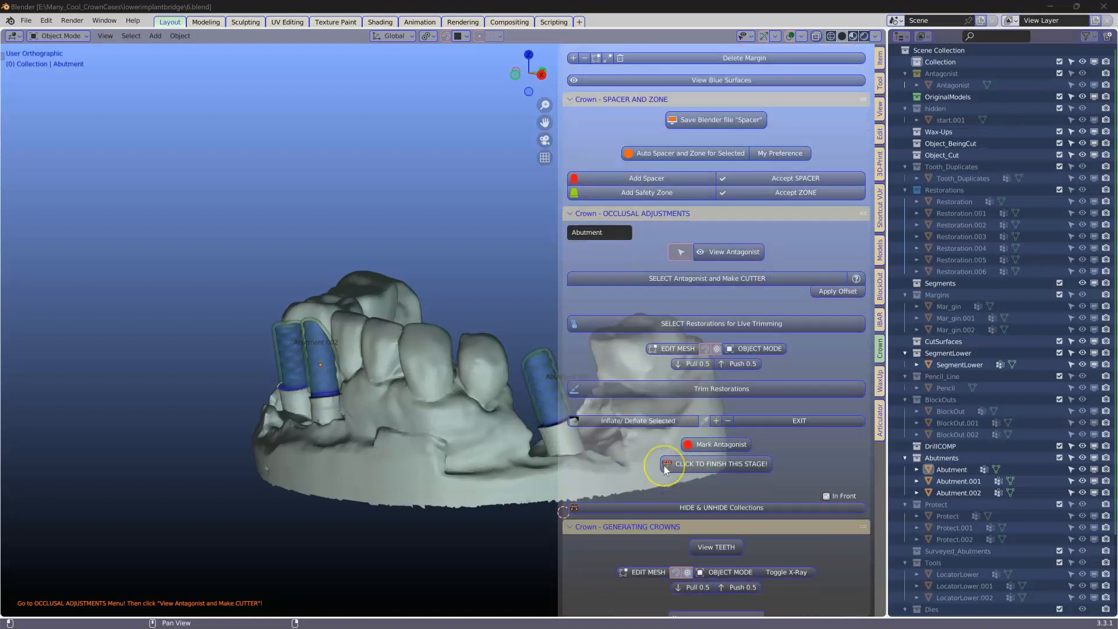
# Step: Select the three abutment zones in the copings section and create a coping layer from them
pyautogui.scroll(-10, 664, 466)
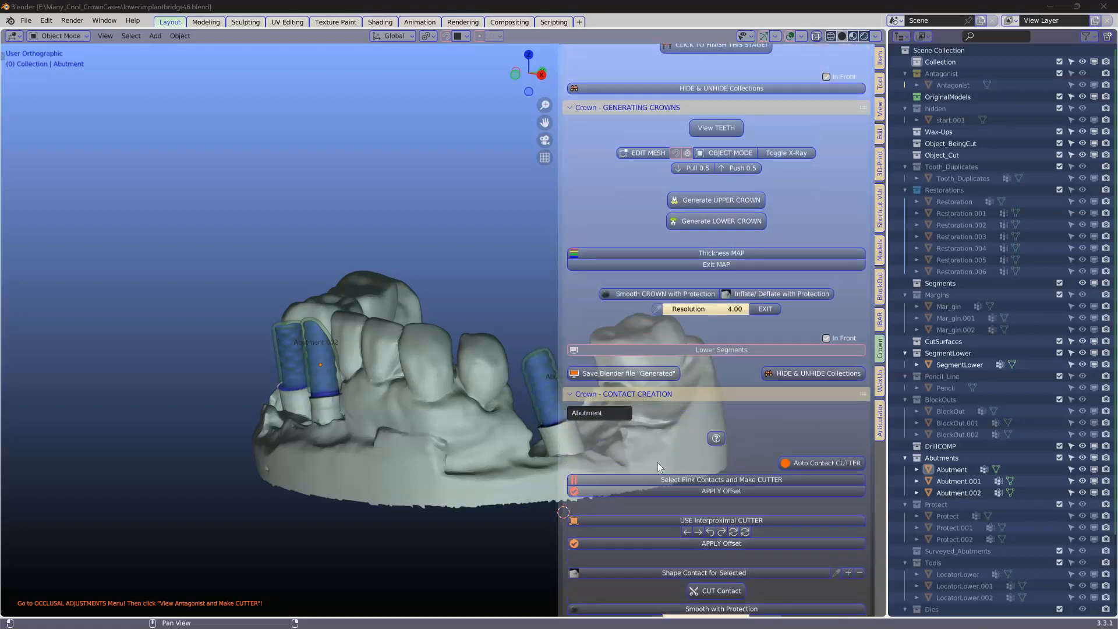
pyautogui.scroll(-11, 658, 462)
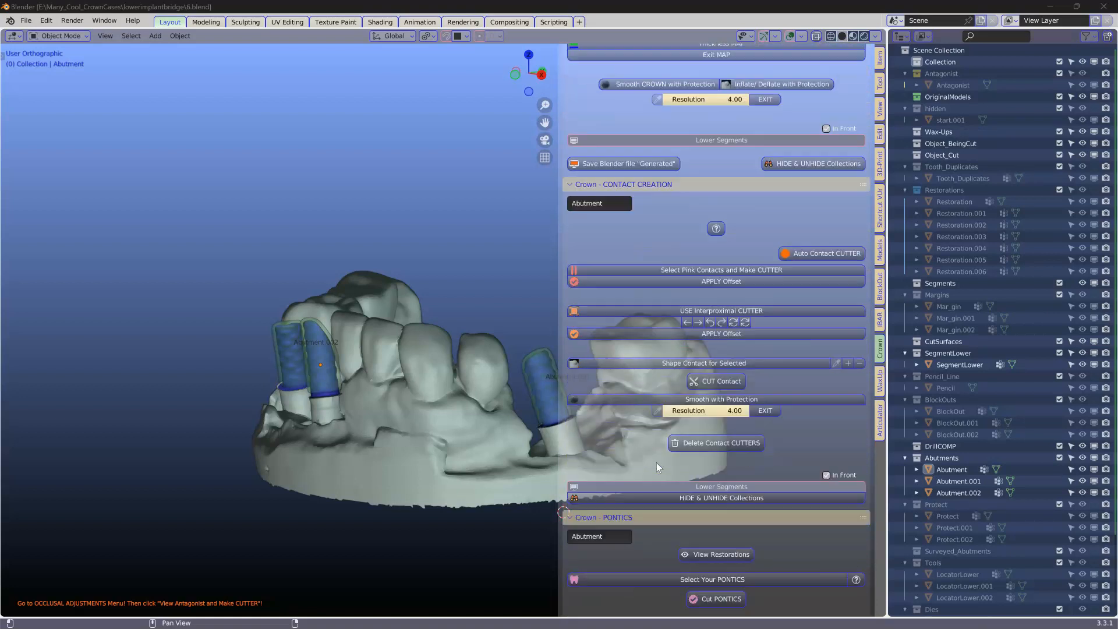
pyautogui.scroll(-12, 656, 463)
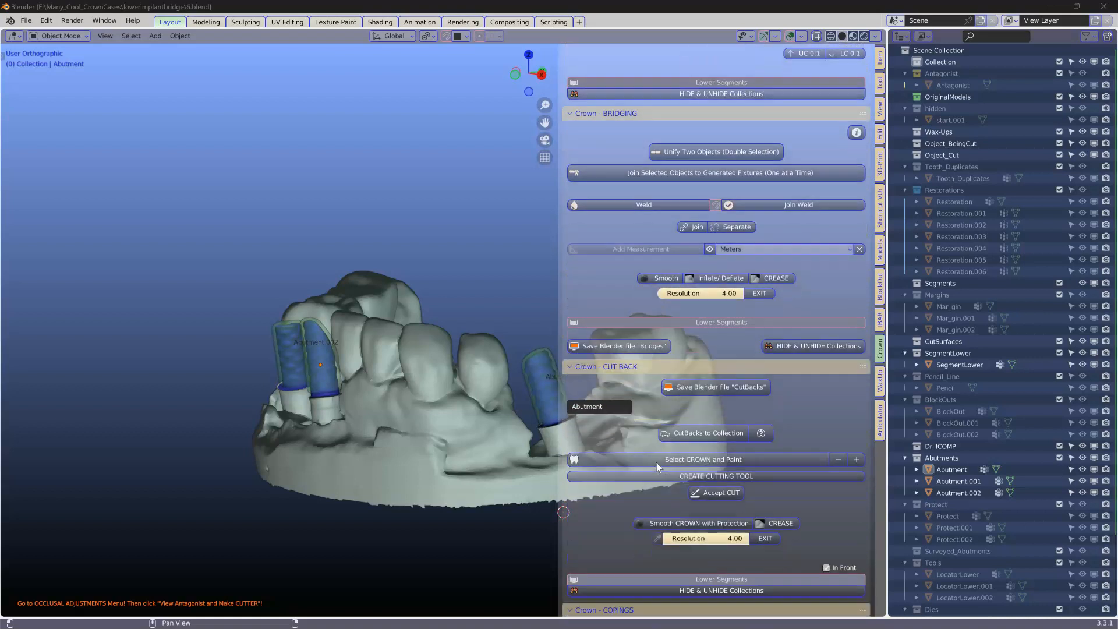
pyautogui.scroll(-5, 655, 463)
pyautogui.moveTo(308, 371); pyautogui.dragTo(370, 388, button='middle')
pyautogui.click(203, 337)
pyautogui.keyDown('shift'); pyautogui.click(300, 343); pyautogui.keyUp('shift')
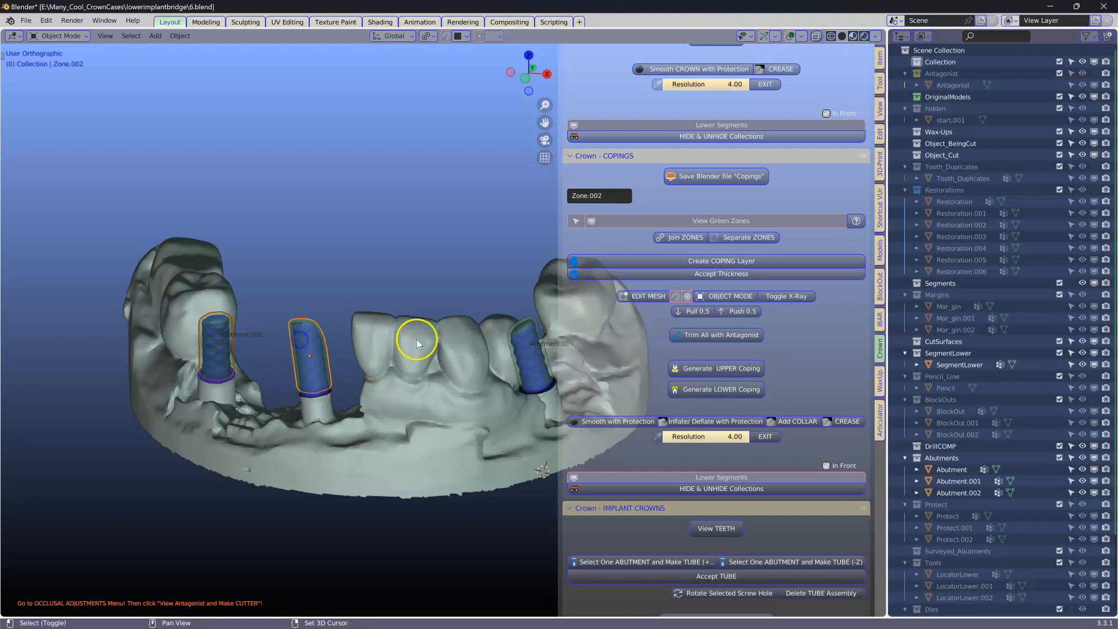
pyautogui.keyDown('shift'); pyautogui.click(521, 320); pyautogui.keyUp('shift')
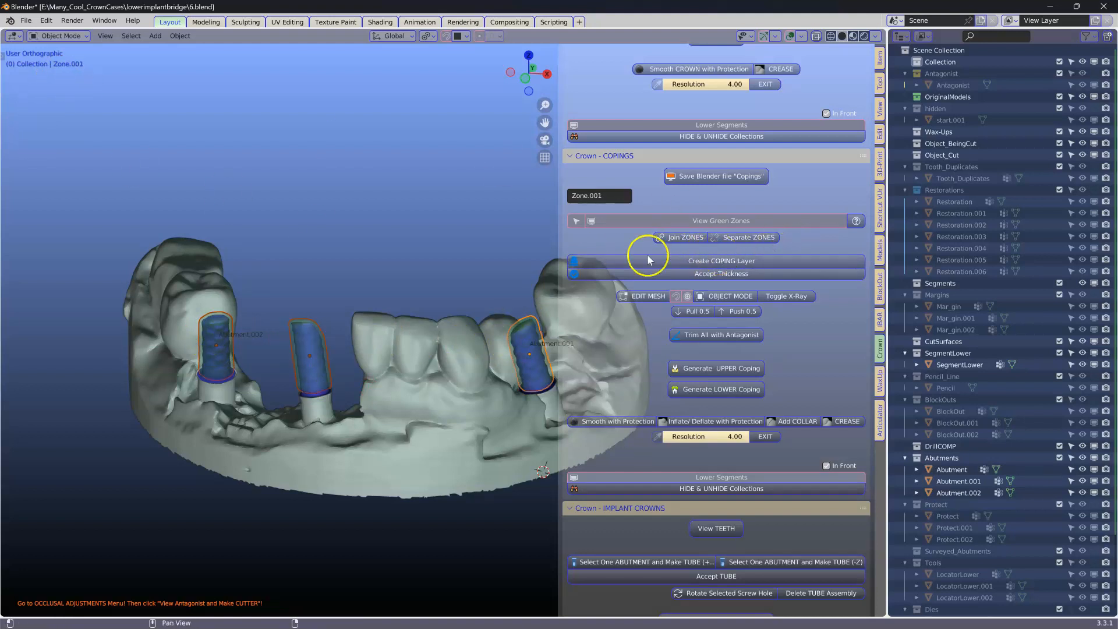
pyautogui.click(679, 263)
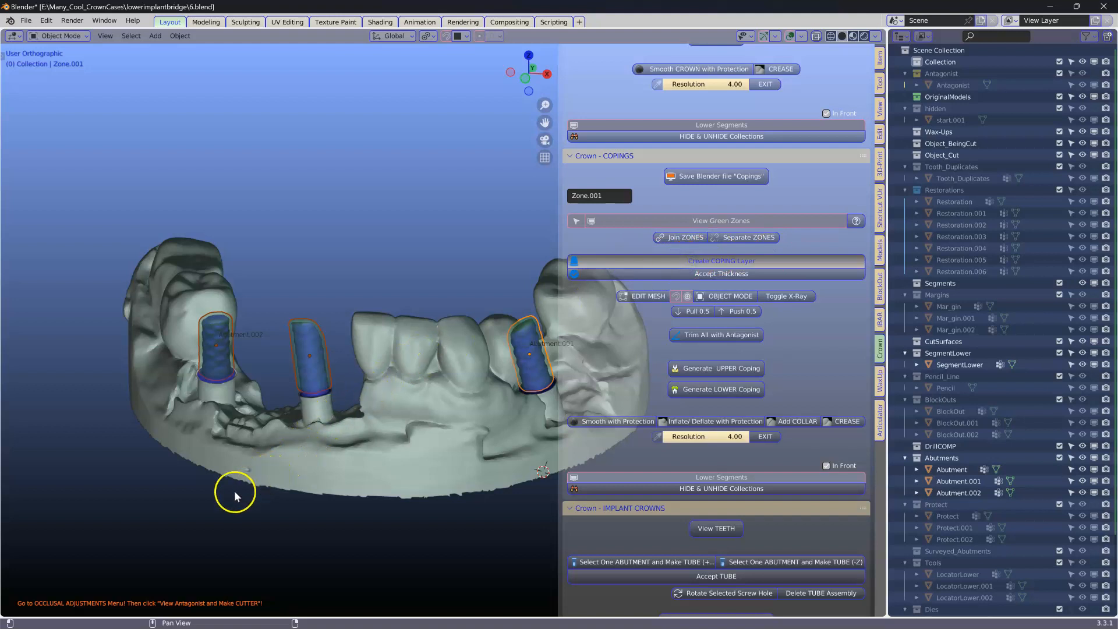
# Step: Accept the 0.6 mm coping thickness
pyautogui.moveTo(302, 487); pyautogui.dragTo(255, 471, button='middle')
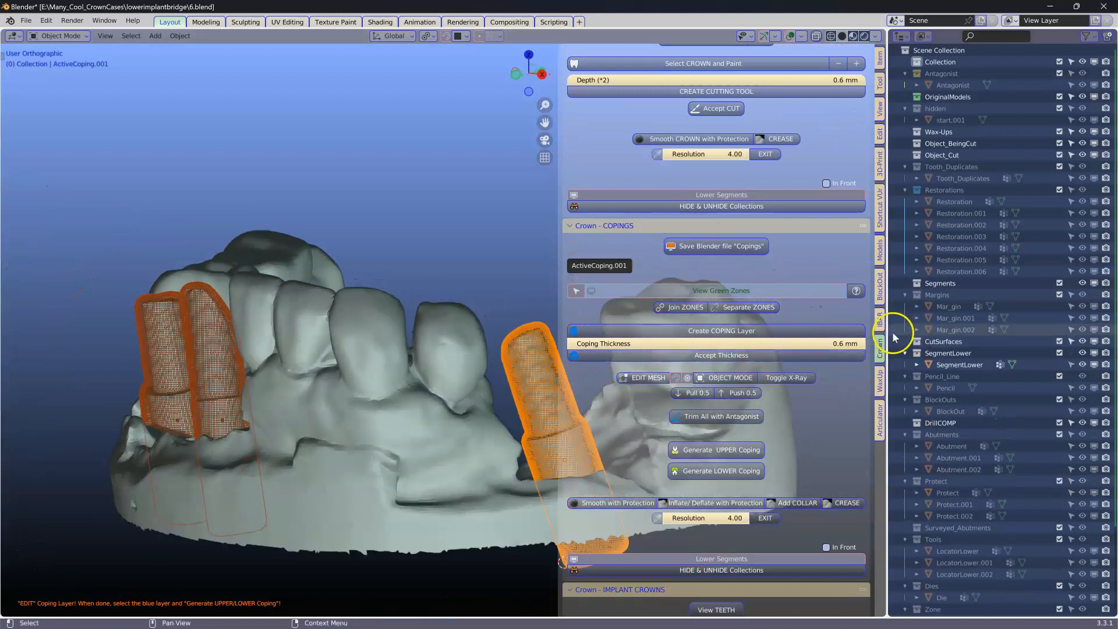
pyautogui.keyDown('shift'); pyautogui.moveTo(456, 402); pyautogui.dragTo(365, 406, button='middle'); pyautogui.keyUp('shift')
pyautogui.scroll(3, 360, 409)
pyautogui.scroll(-3, 365, 408)
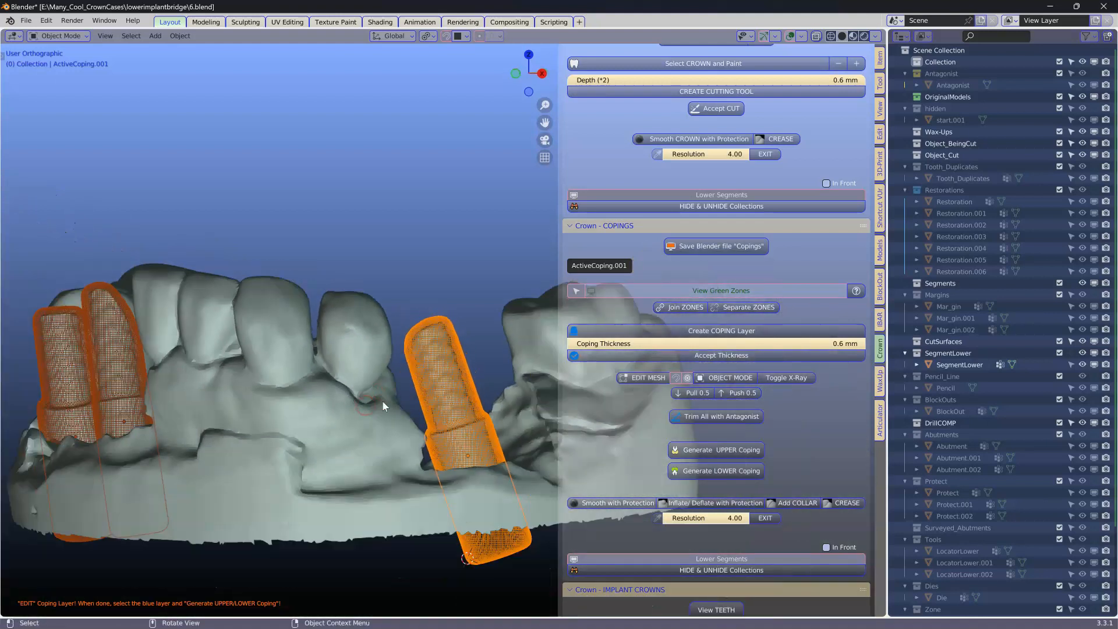
pyautogui.click(728, 355)
# Step: Generate the lower copings and hide the lower segments to inspect them
pyautogui.moveTo(324, 397); pyautogui.dragTo(438, 404, button='middle')
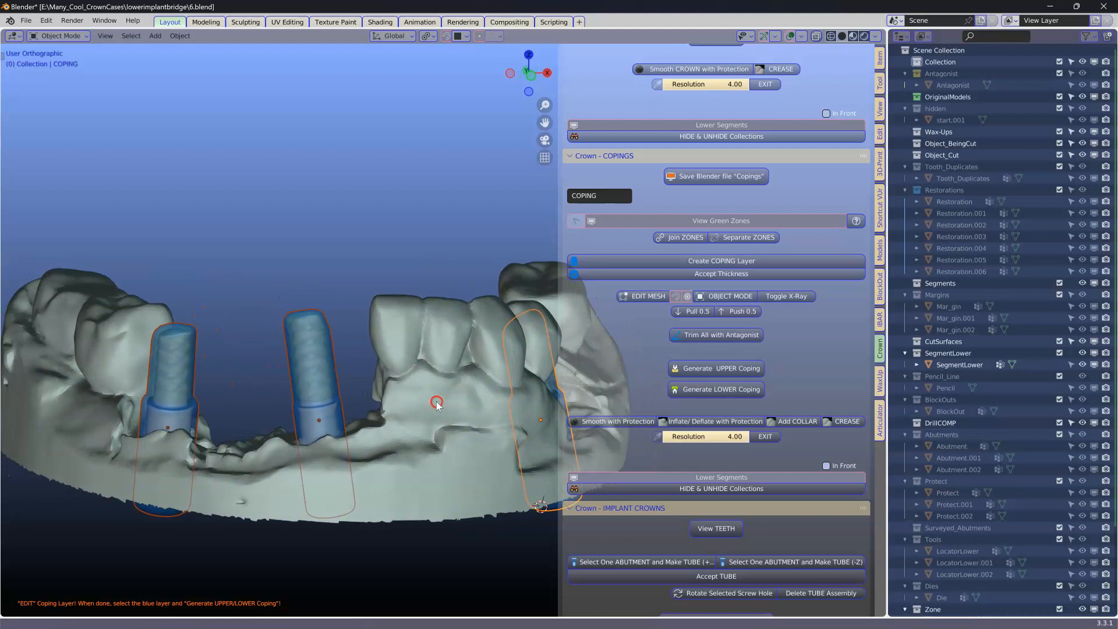
pyautogui.click(709, 393)
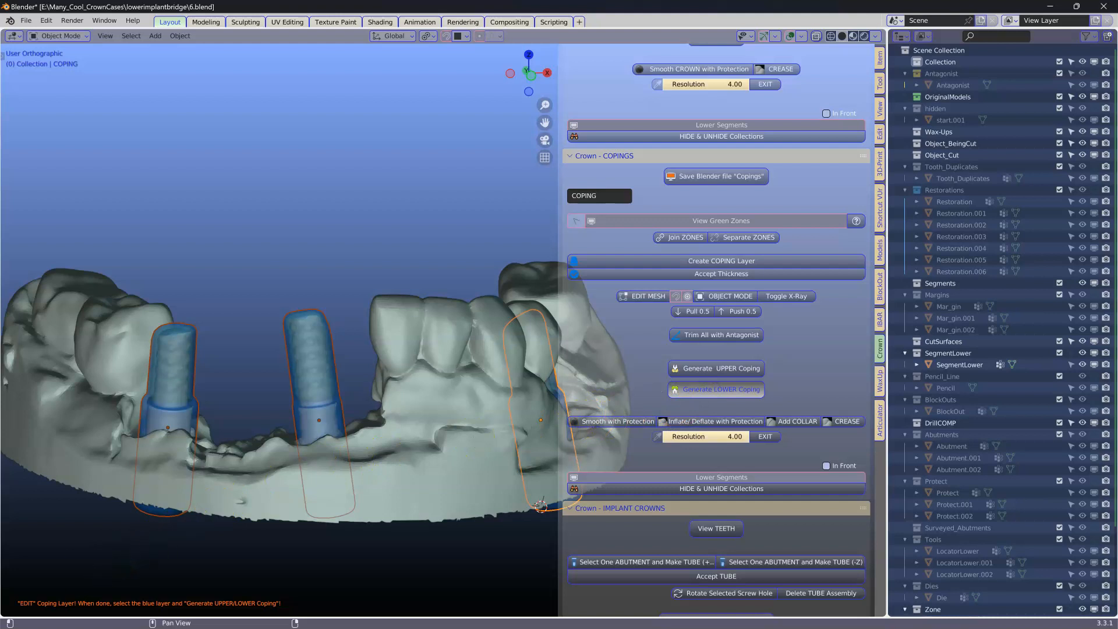
pyautogui.click(741, 476)
pyautogui.moveTo(466, 469); pyautogui.dragTo(426, 324, button='middle')
pyautogui.scroll(6, 337, 309)
pyautogui.moveTo(115, 267); pyautogui.dragTo(302, 473, button='middle')
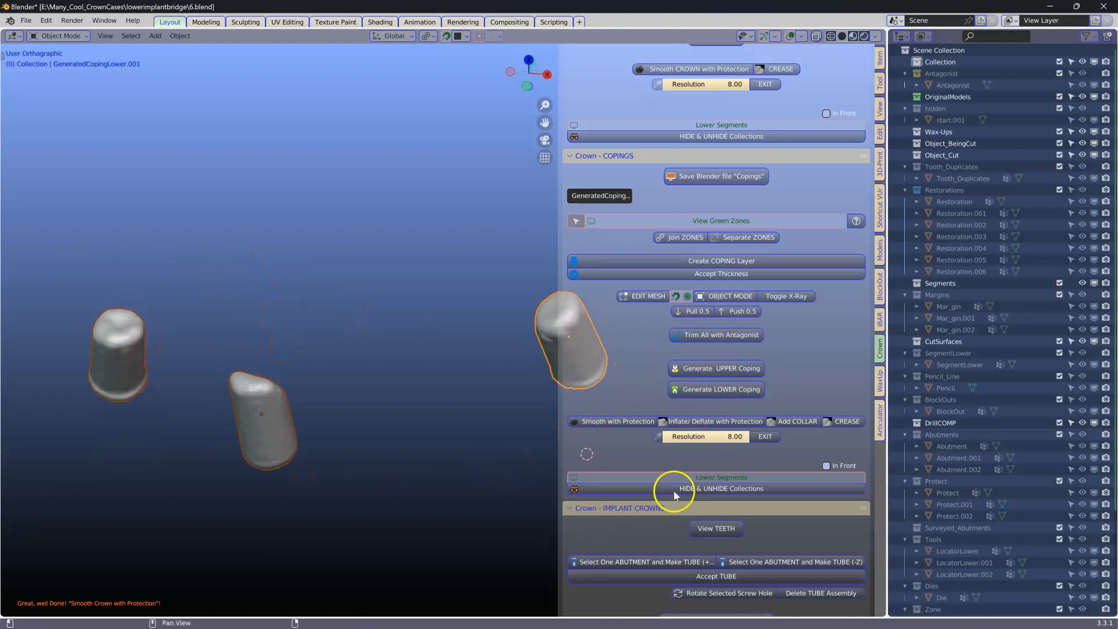
# Step: Show the lower segments and the teeth restorations again
pyautogui.click(707, 477)
pyautogui.moveTo(487, 456); pyautogui.dragTo(375, 437, button='middle')
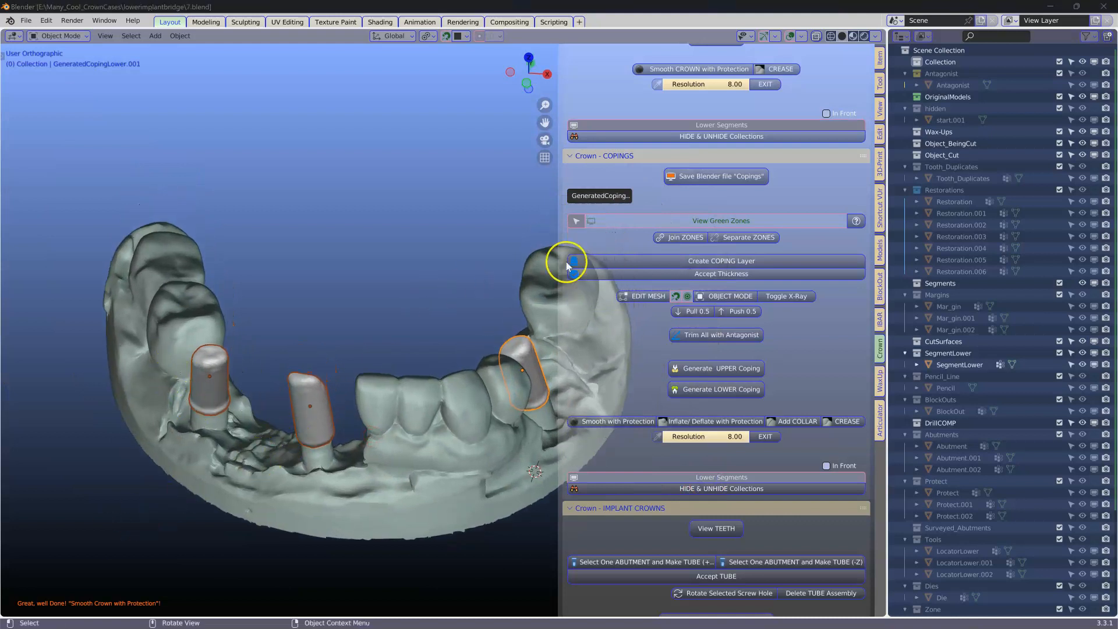
pyautogui.scroll(20, 754, 227)
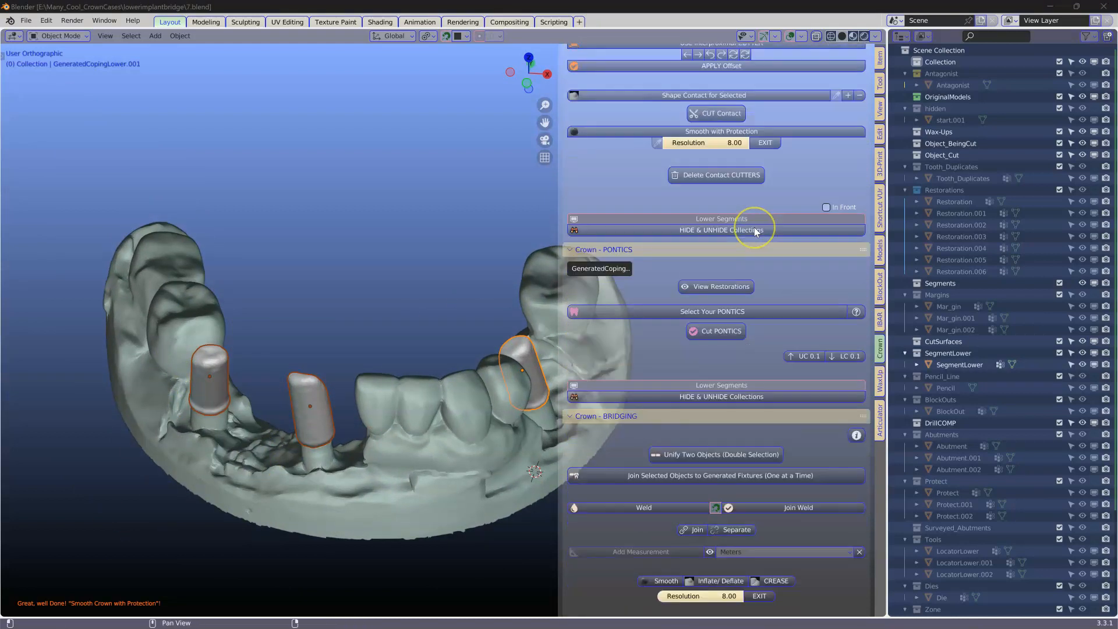
pyautogui.scroll(20, 753, 227)
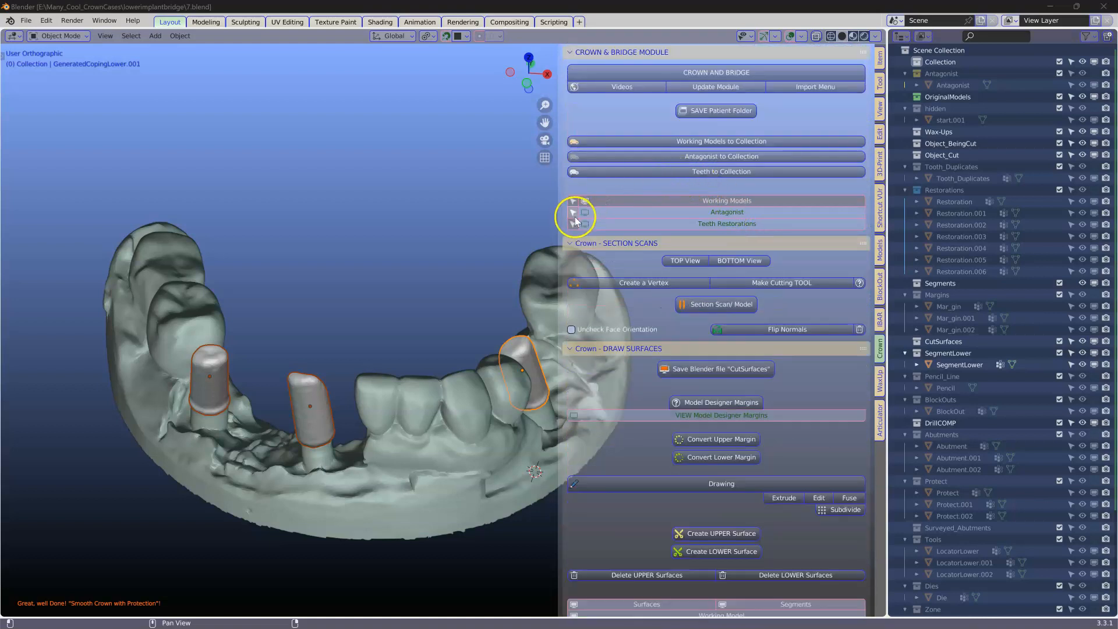
pyautogui.click(733, 226)
pyautogui.moveTo(271, 372); pyautogui.dragTo(284, 328, button='middle')
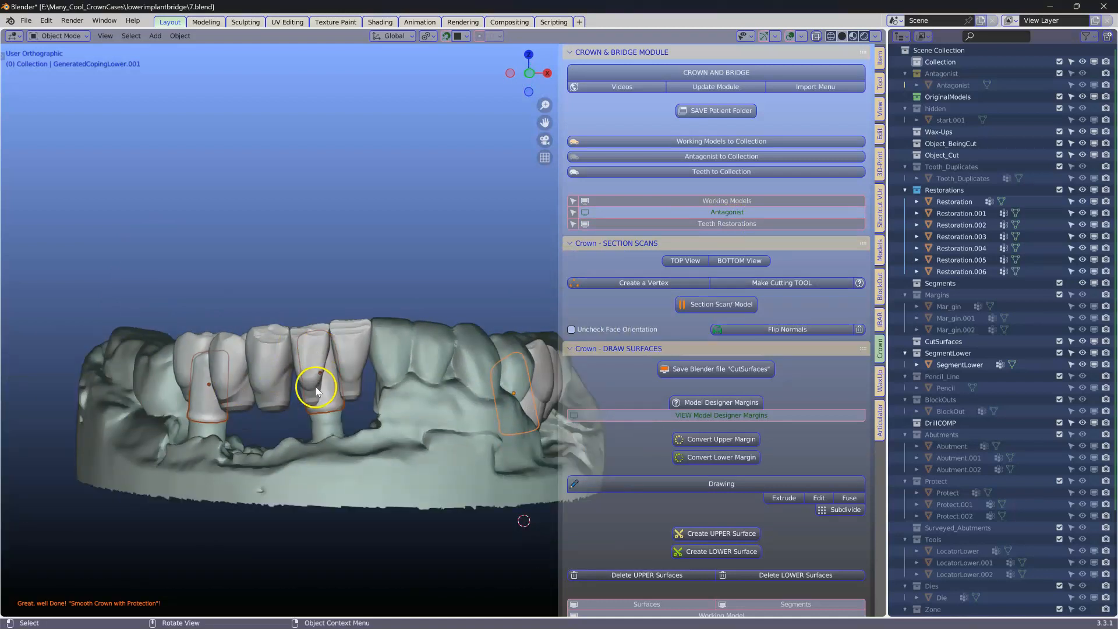
# Step: Show the original start scan and hide the lower segment model
pyautogui.moveTo(886, 317); pyautogui.dragTo(834, 321)
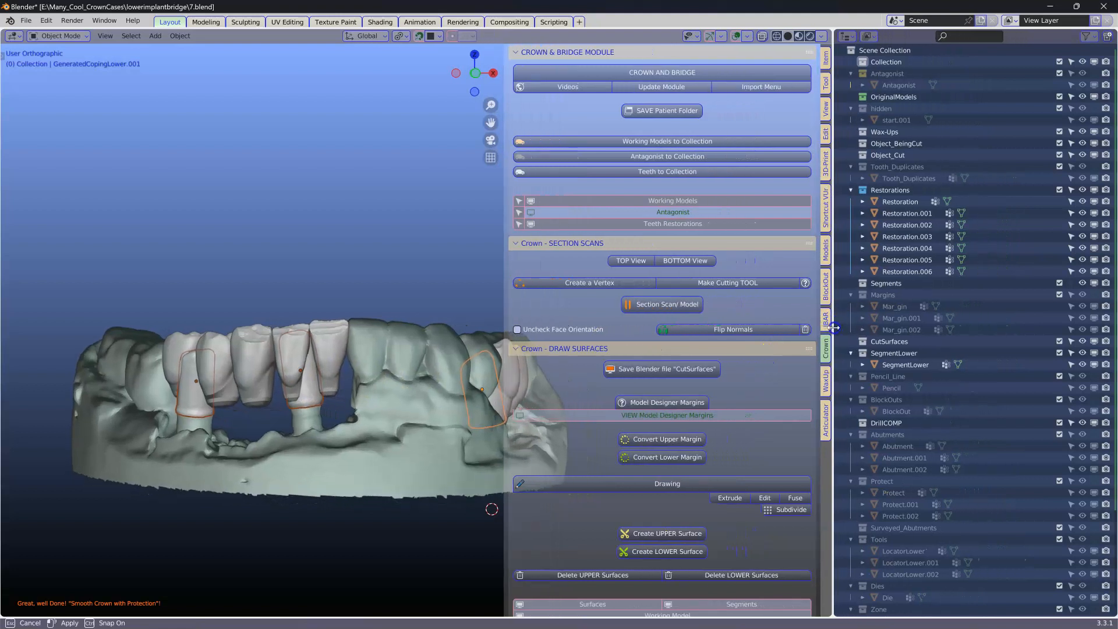
pyautogui.click(1094, 108)
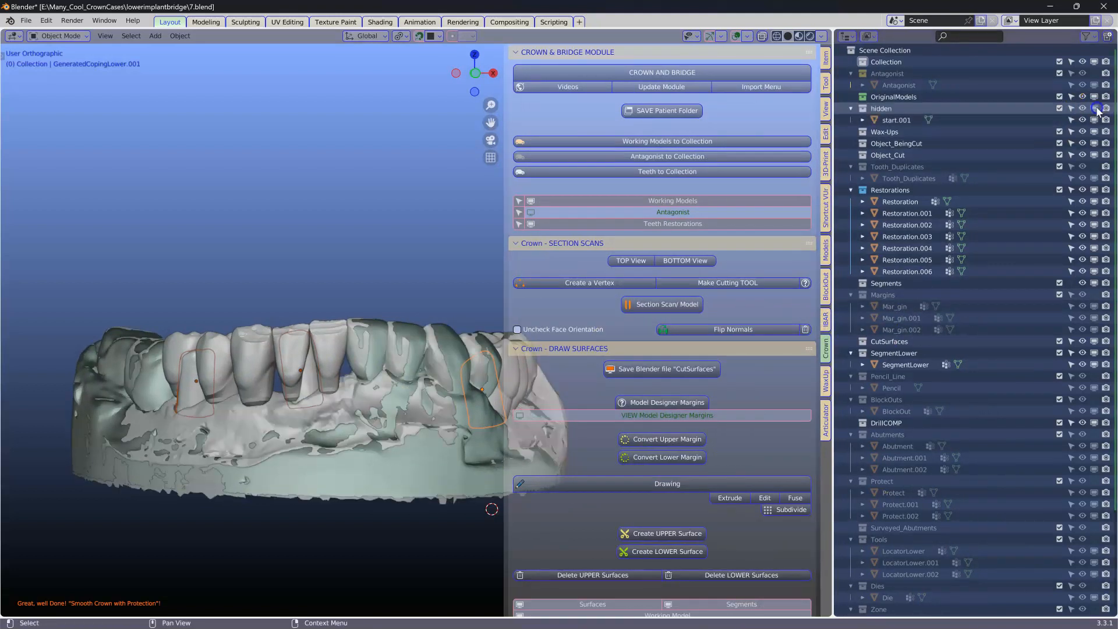
pyautogui.click(370, 494)
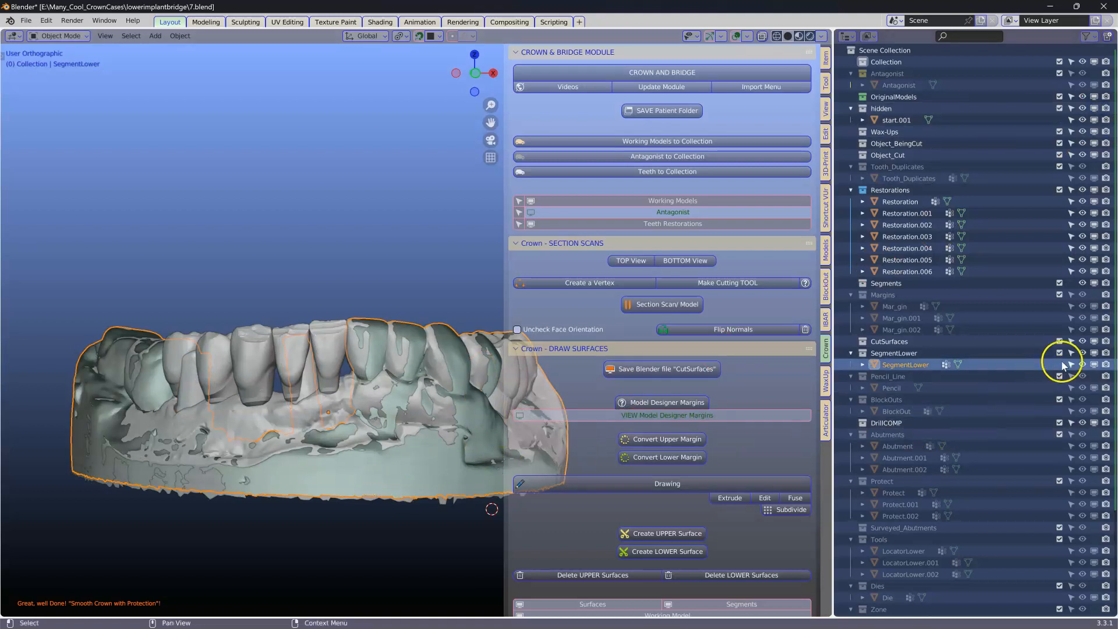
pyautogui.click(1095, 352)
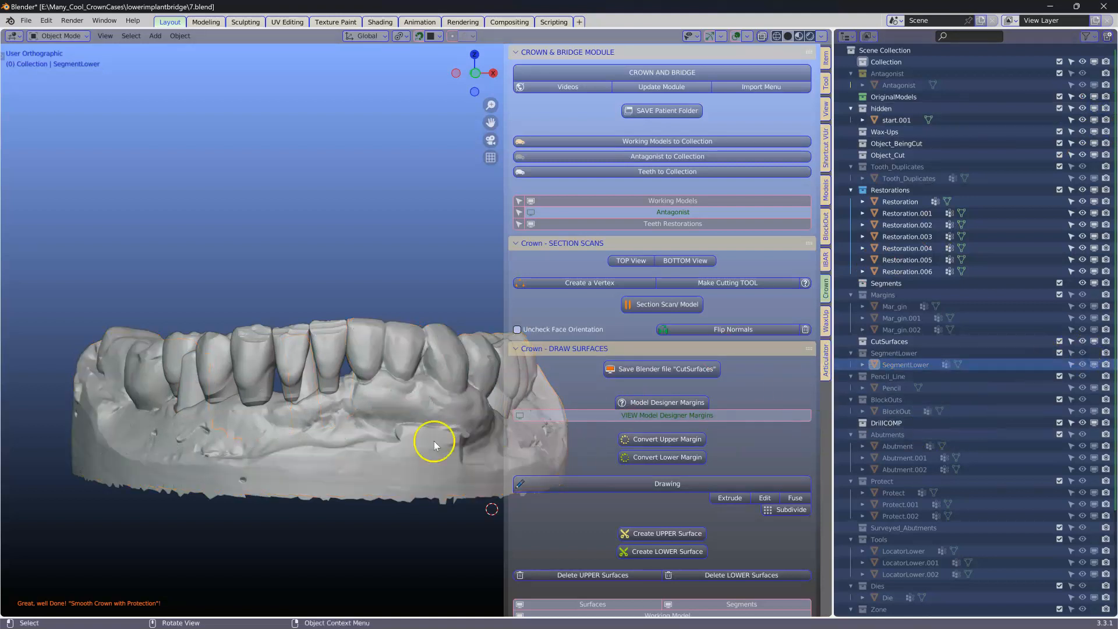
# Step: Select Restoration.005 in edit mode and pull its cervical vertices down toward the gum with proportional editing
pyautogui.scroll(4, 238, 467)
pyautogui.click(261, 401)
pyautogui.moveTo(262, 395); pyautogui.dragTo(350, 399, button='middle')
pyautogui.scroll(-1, 269, 402)
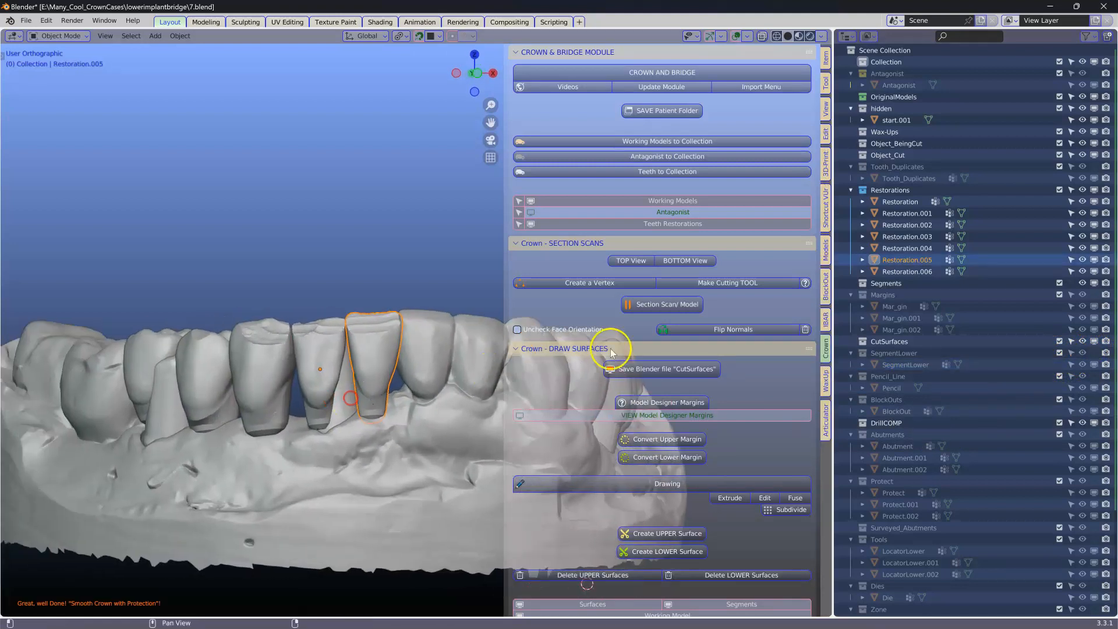
pyautogui.moveTo(832, 315); pyautogui.dragTo(1030, 315)
pyautogui.moveTo(511, 444); pyautogui.dragTo(488, 402, button='middle')
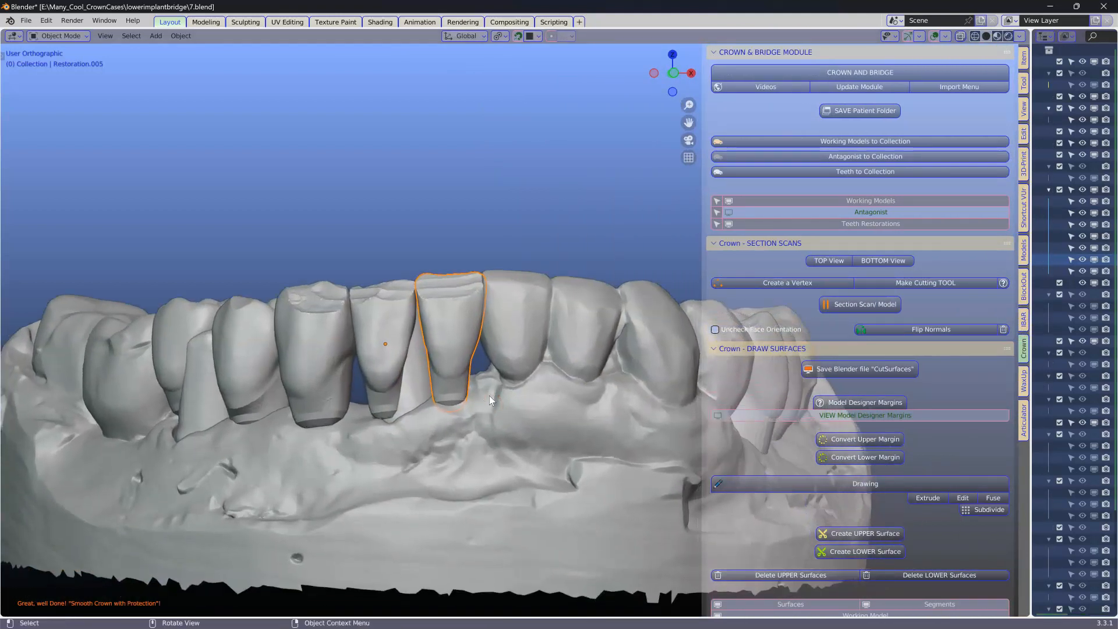
pyautogui.press('Tab')
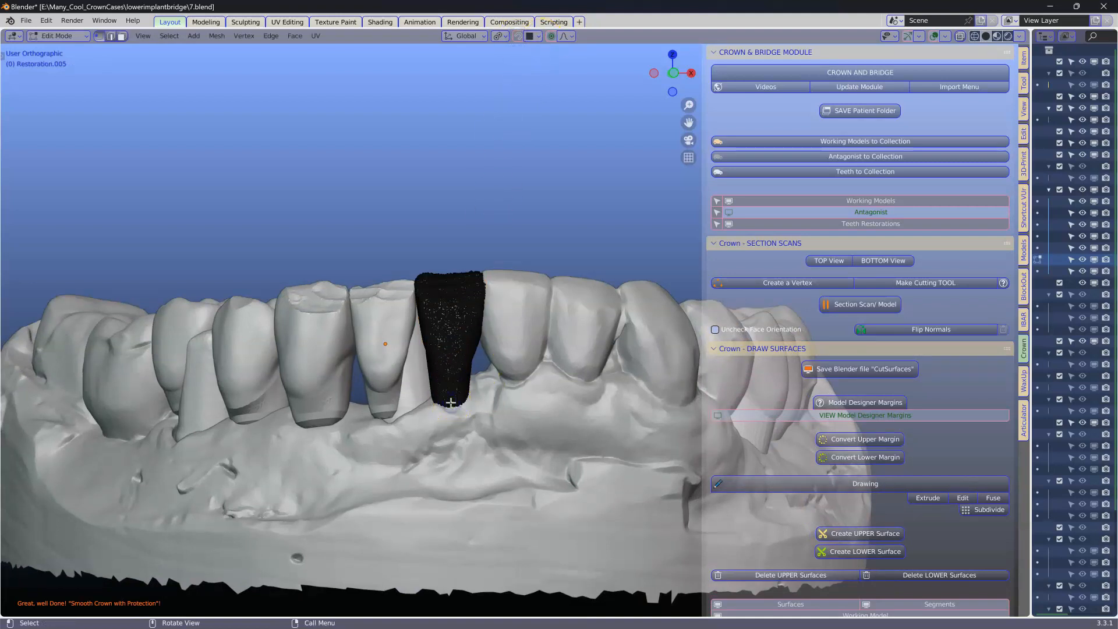
pyautogui.moveTo(444, 411); pyautogui.dragTo(454, 450)
pyautogui.scroll(3, 454, 448)
pyautogui.keyDown('shift'); pyautogui.moveTo(443, 447); pyautogui.dragTo(546, 266, button='middle'); pyautogui.keyUp('shift')
pyautogui.press('g')
pyautogui.scroll(-5, 504, 291)
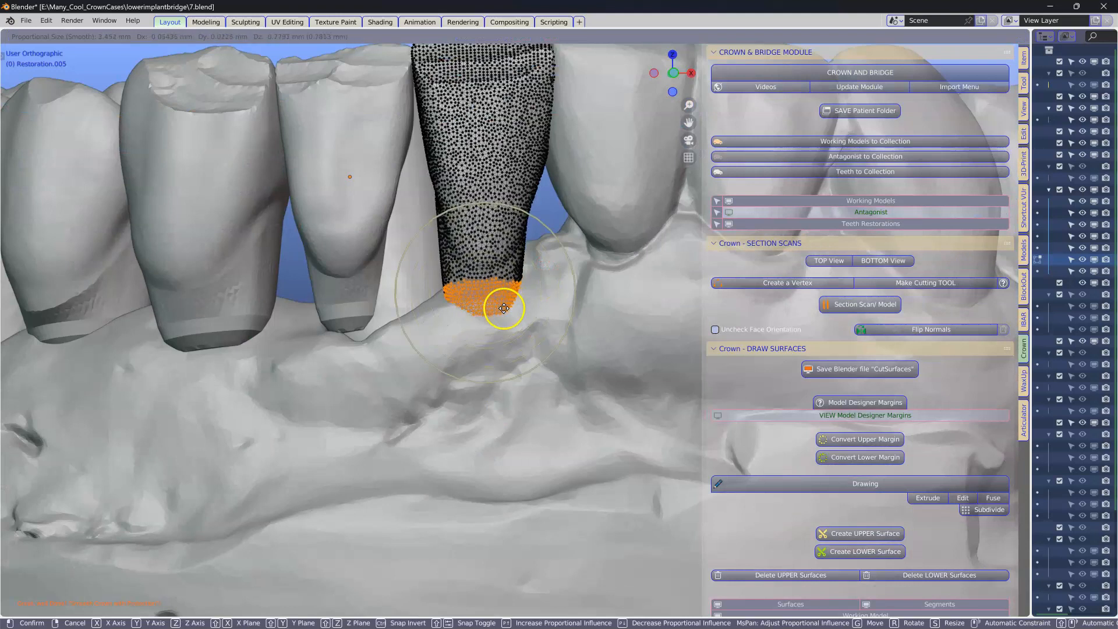
pyautogui.scroll(-7, 505, 319)
pyautogui.scroll(8, 506, 319)
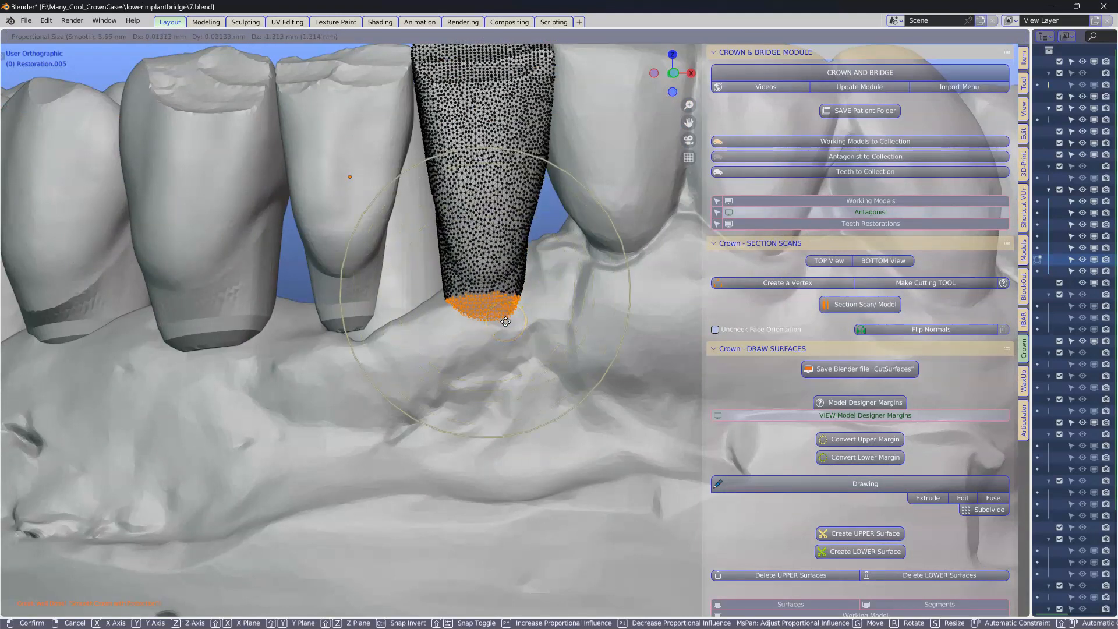
pyautogui.click(499, 330)
# Step: Move the cervical vertices of Restoration.005 down further and leave edit mode
pyautogui.moveTo(499, 331); pyautogui.dragTo(598, 346, button='middle')
pyautogui.press('g')
pyautogui.click(464, 346)
pyautogui.scroll(-2, 543, 343)
pyautogui.click(552, 316)
pyautogui.press('Tab')
# Step: Select Restoration.003 and move its cervical vertices down onto the gum with proportional editing
pyautogui.click(465, 261)
pyautogui.press('Tab')
pyautogui.click(458, 307)
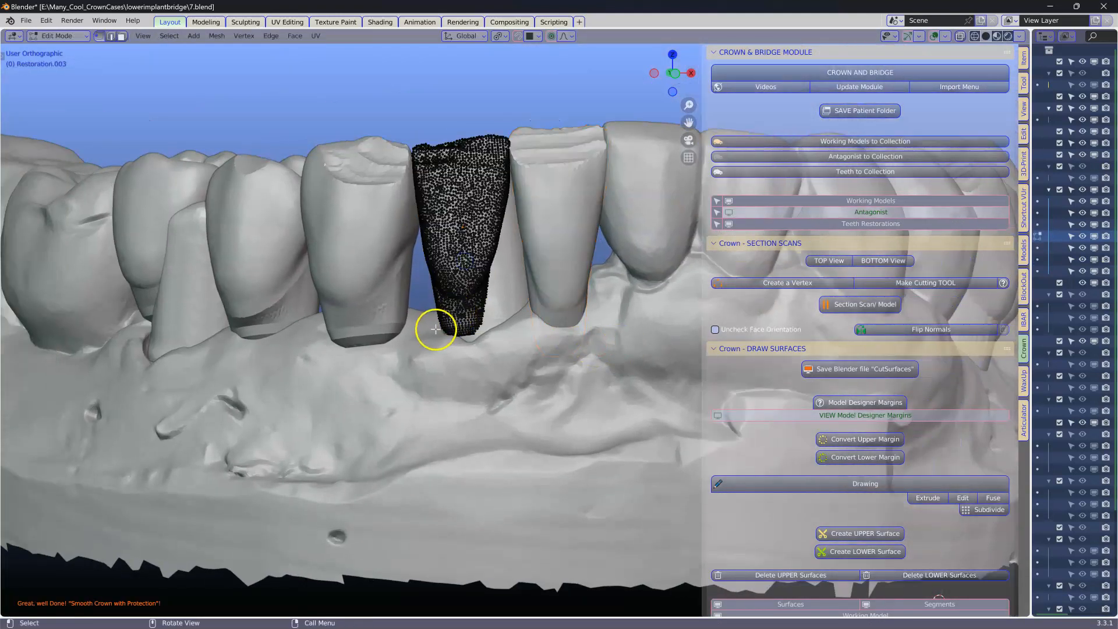
pyautogui.press('g')
pyautogui.click(452, 367)
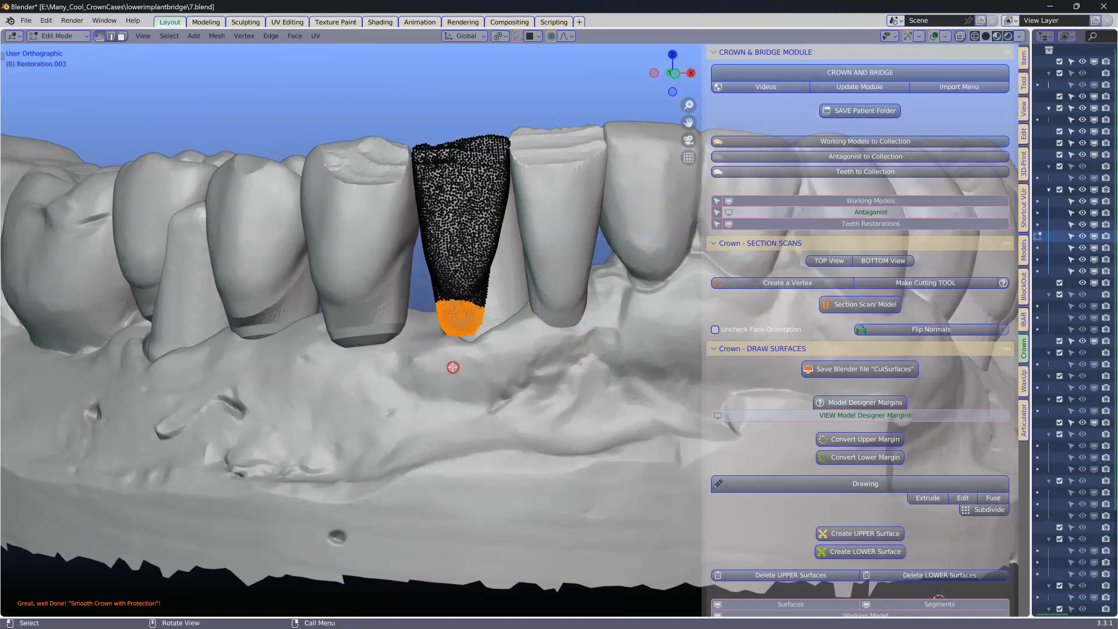
pyautogui.press('g')
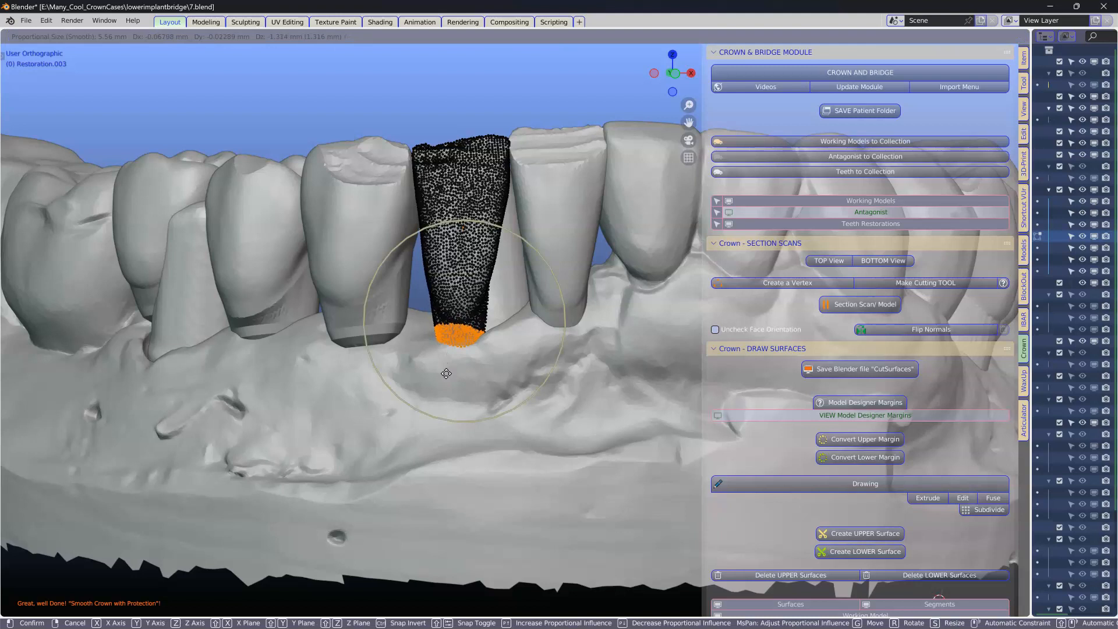
pyautogui.click(446, 374)
pyautogui.moveTo(445, 374); pyautogui.dragTo(379, 370, button='middle')
pyautogui.moveTo(420, 352); pyautogui.dragTo(592, 353, button='middle')
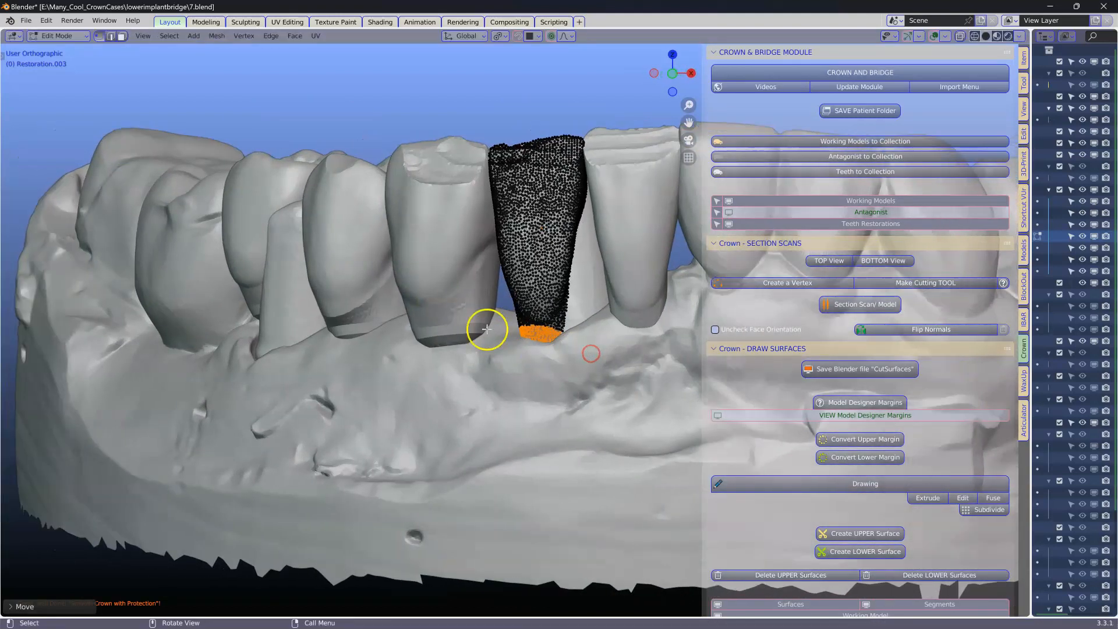
pyautogui.press('Tab')
# Step: Circle-select the cervical area of Restoration.004 and move it down onto the gum
pyautogui.click(462, 318)
pyautogui.moveTo(462, 318); pyautogui.dragTo(505, 310, button='middle')
pyautogui.press('Tab')
pyautogui.press('c')
pyautogui.click(454, 386)
pyautogui.rightClick(453, 386)
pyautogui.moveTo(452, 376); pyautogui.dragTo(536, 392, button='middle')
pyautogui.press('g')
pyautogui.click(450, 372)
pyautogui.press('g')
pyautogui.click(441, 384)
pyautogui.moveTo(440, 385); pyautogui.dragTo(472, 390, button='middle')
pyautogui.press('Tab')
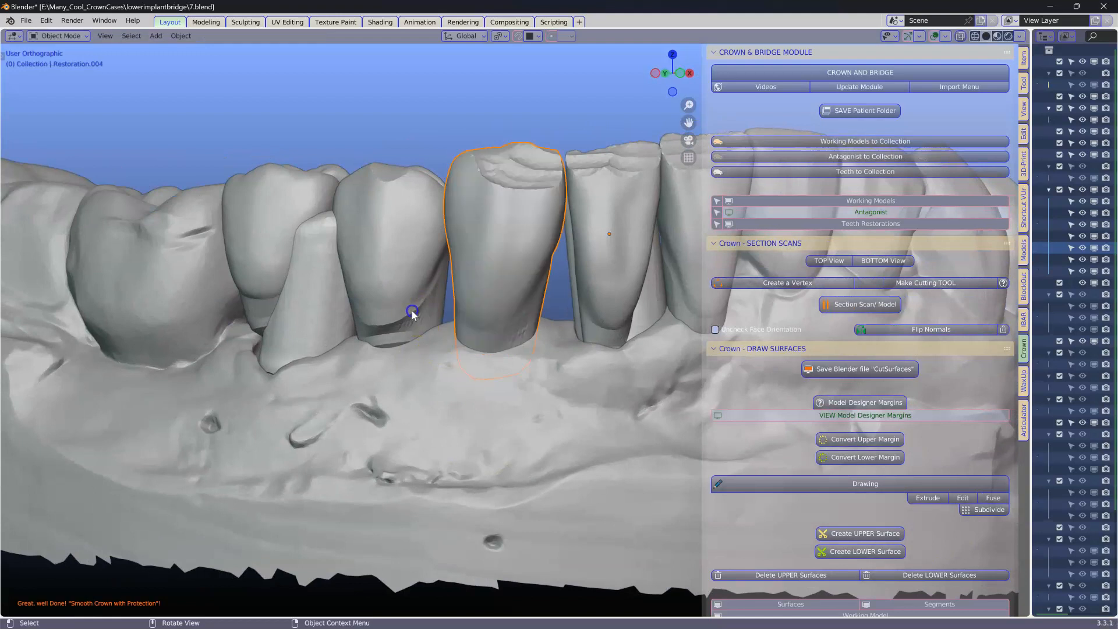
# Step: Circle-select the cervical area of Restoration and move it down onto the gum
pyautogui.click(413, 314)
pyautogui.press('Tab')
pyautogui.moveTo(404, 347); pyautogui.dragTo(417, 342, button='middle')
pyautogui.press('c')
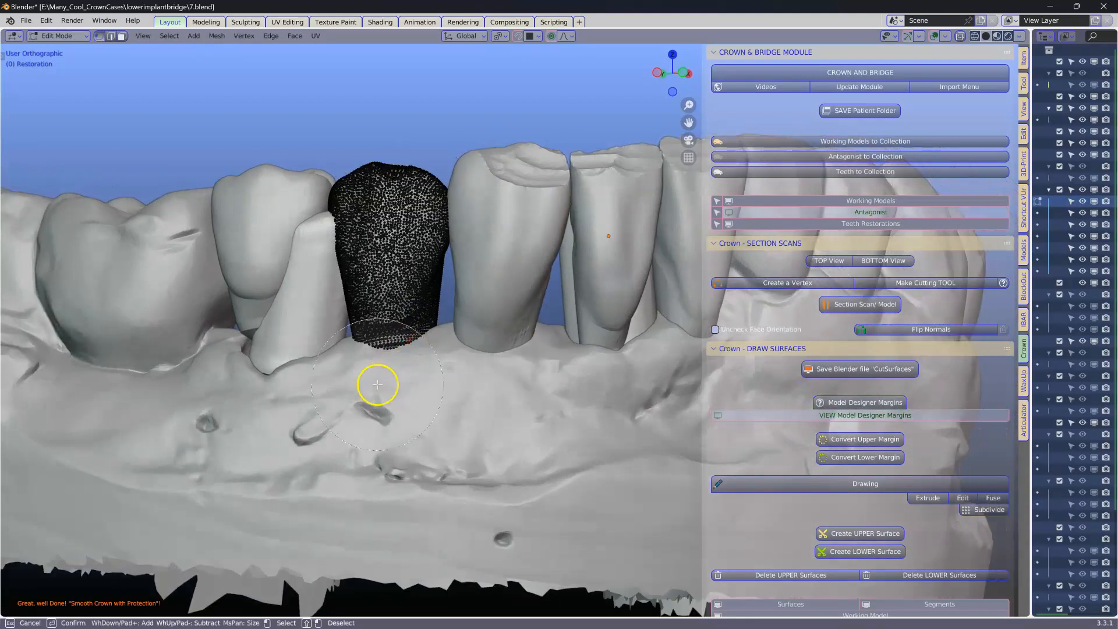
pyautogui.rightClick(422, 401)
pyautogui.moveTo(378, 399); pyautogui.dragTo(380, 385, button='middle')
pyautogui.press('c')
pyautogui.keyDown('shift'); pyautogui.rightClick(386, 383); pyautogui.keyUp('shift')
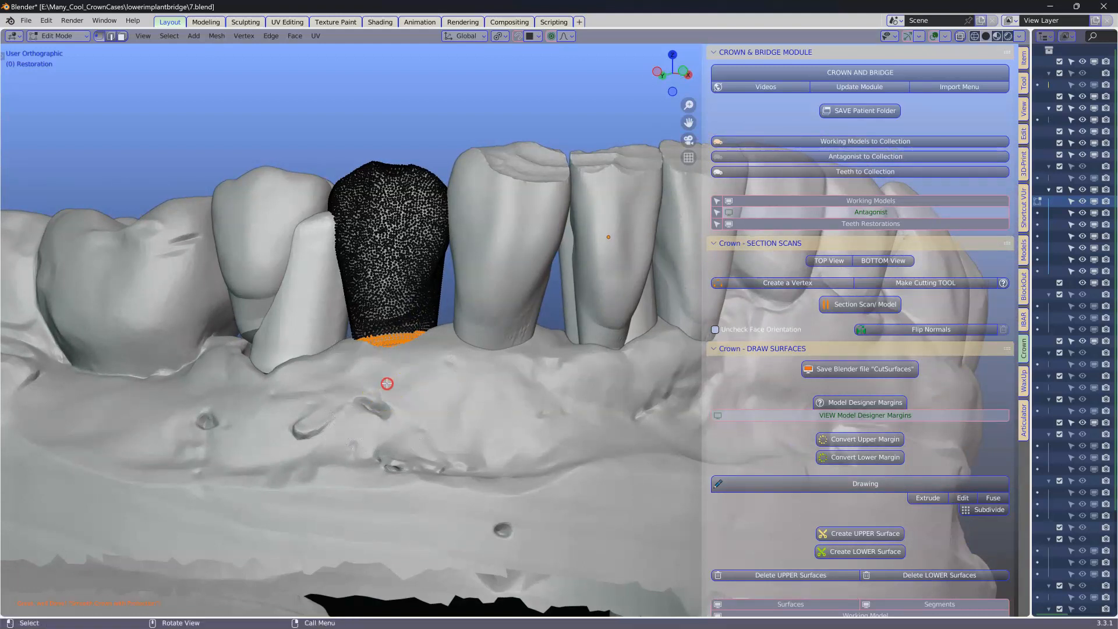
pyautogui.press('g')
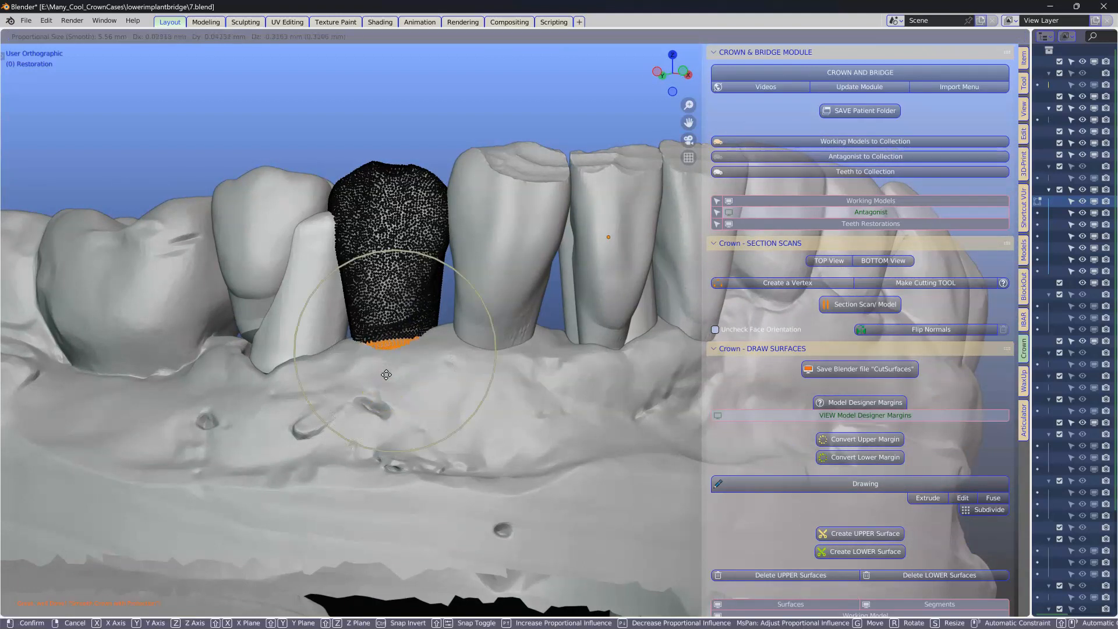
pyautogui.click(387, 381)
pyautogui.moveTo(387, 381); pyautogui.dragTo(393, 299, button='middle')
# Step: Switch to Restoration.006, select its cervical vertices and move them down onto the gum
pyautogui.hotkey('alt', 'q')
pyautogui.click(378, 330)
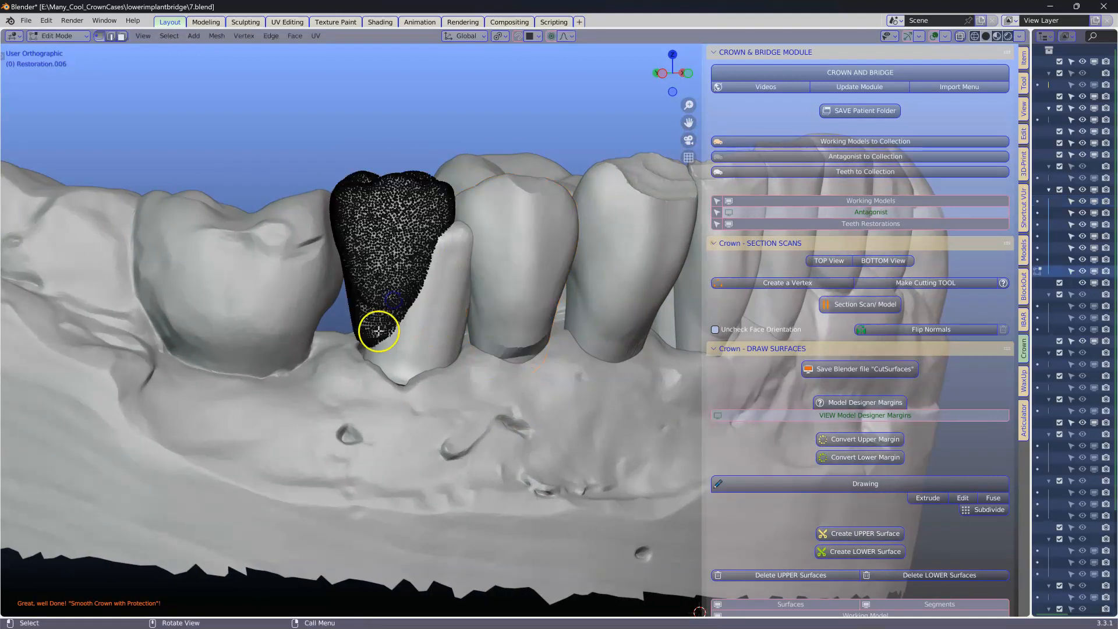
pyautogui.press('l')
pyautogui.moveTo(411, 389); pyautogui.dragTo(376, 345, button='middle')
pyautogui.press('g')
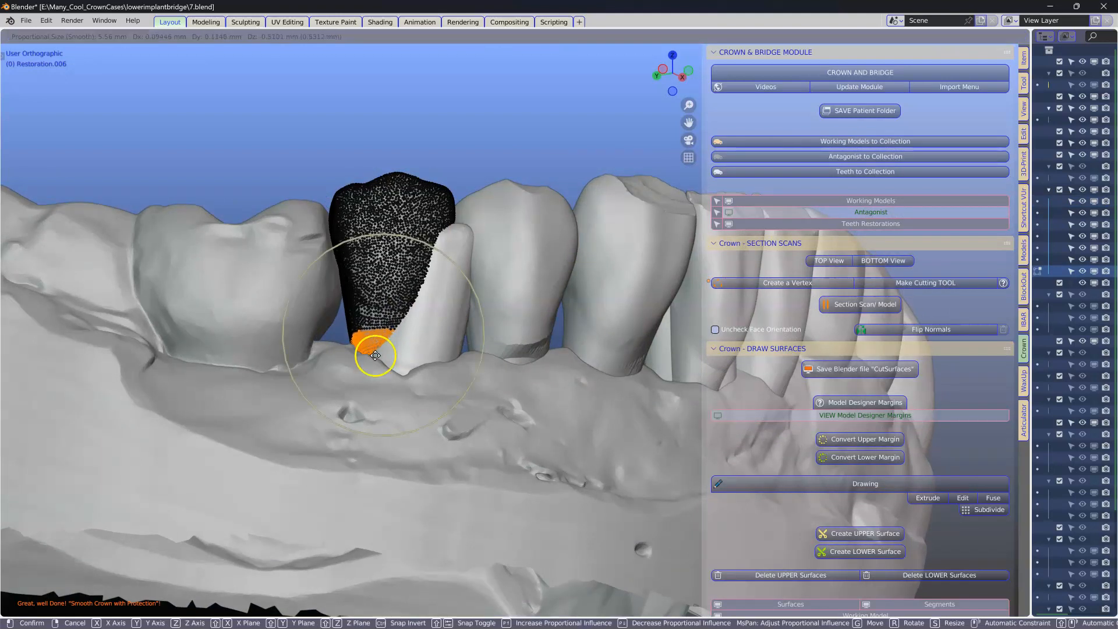
pyautogui.click(371, 391)
pyautogui.moveTo(375, 381); pyautogui.dragTo(362, 401, button='middle')
pyautogui.scroll(-2, 361, 401)
pyautogui.press('Tab')
pyautogui.scroll(-1, 457, 344)
pyautogui.moveTo(460, 343); pyautogui.dragTo(431, 360, button='middle')
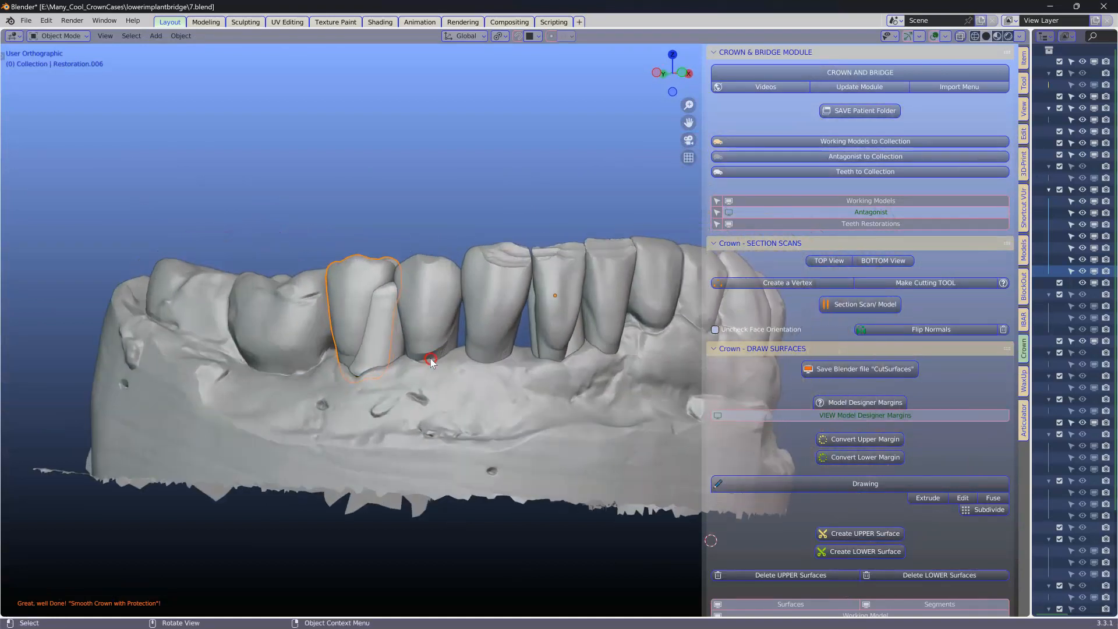
# Step: Select Restoration.001, circle-select its cervical vertices and move them down onto the gum
pyautogui.click(391, 332)
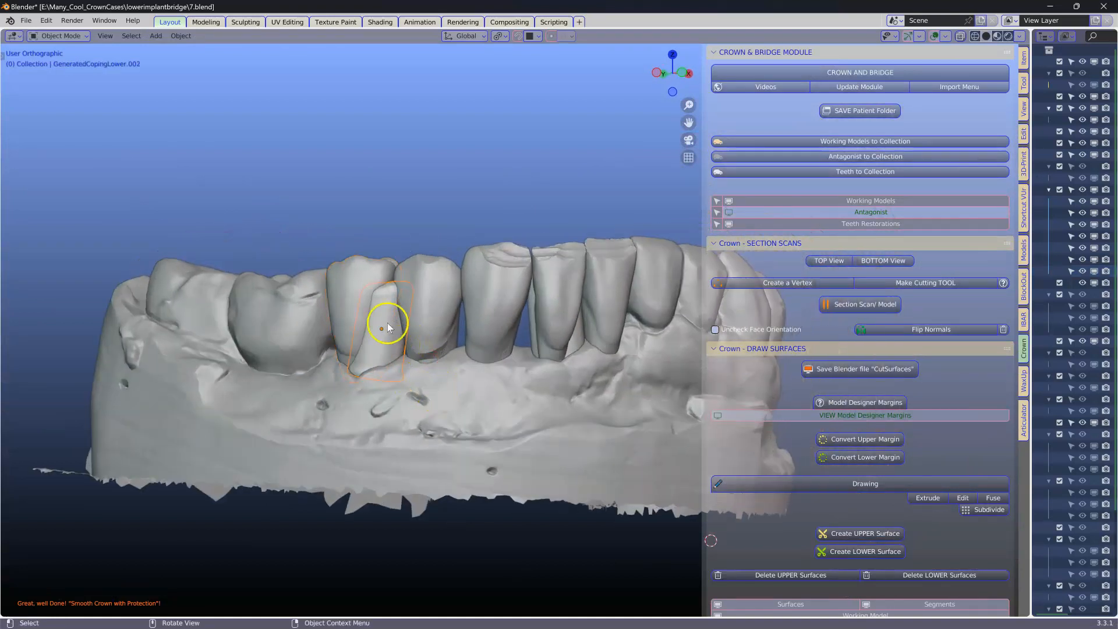
pyautogui.moveTo(483, 288); pyautogui.dragTo(471, 354, button='middle')
pyautogui.click(375, 313)
pyautogui.moveTo(375, 313); pyautogui.dragTo(482, 329, button='middle')
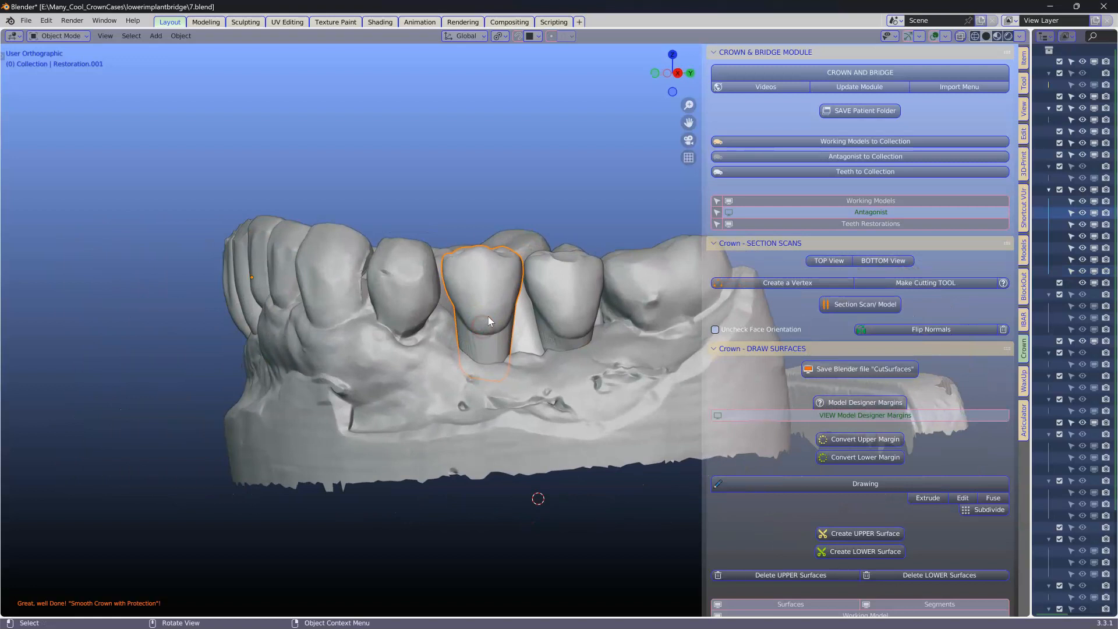
pyautogui.press('Tab')
pyautogui.press('c')
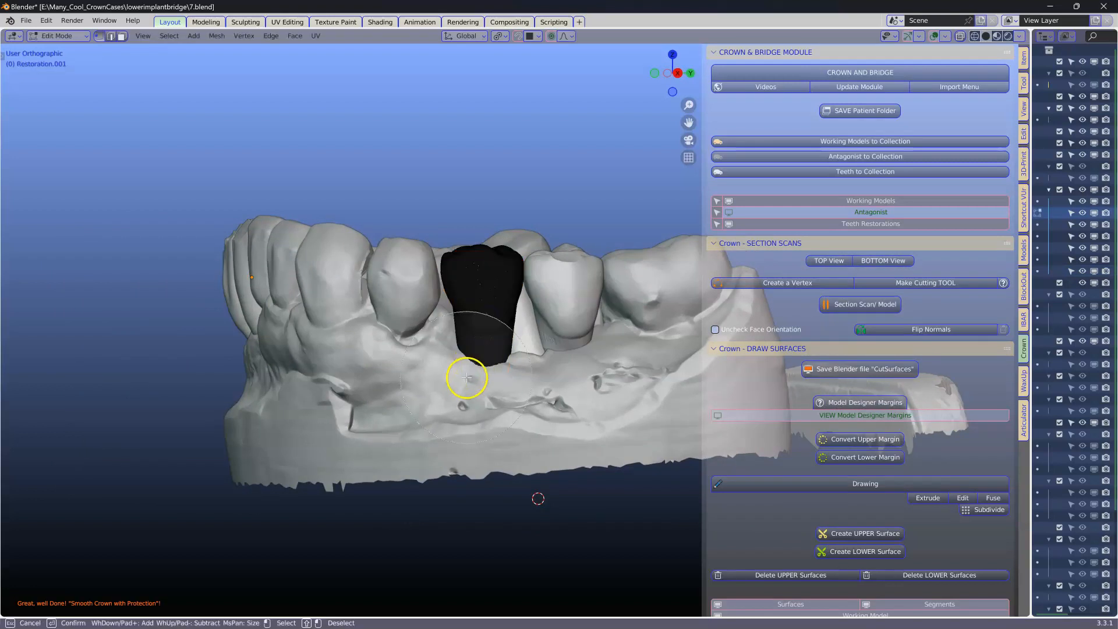
pyautogui.click(472, 415)
pyautogui.rightClick(472, 415)
pyautogui.moveTo(472, 415); pyautogui.dragTo(476, 385, button='middle')
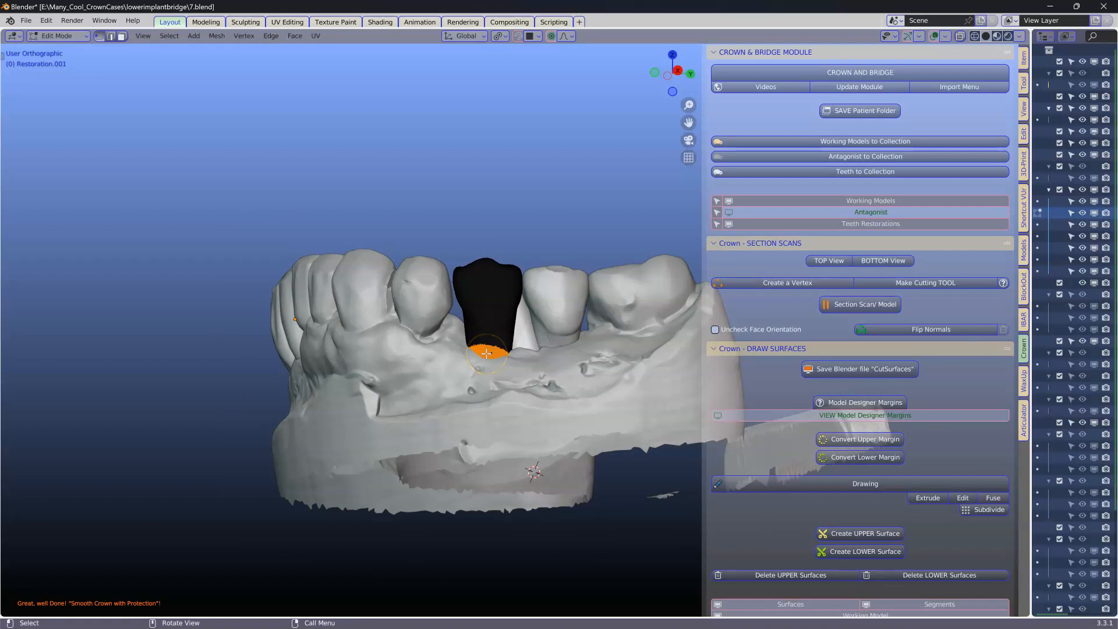
pyautogui.press('g')
pyautogui.click(486, 366)
pyautogui.press('Tab')
# Step: Select the lower working model and hide every other object
pyautogui.moveTo(486, 361); pyautogui.dragTo(494, 306, button='middle')
pyautogui.click(481, 295)
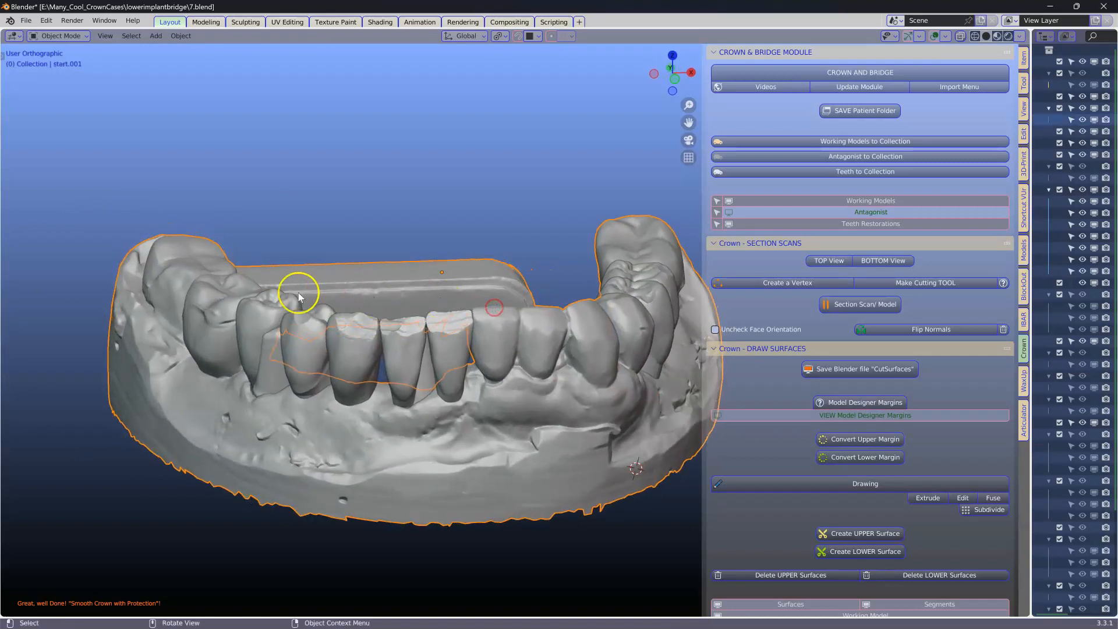
pyautogui.click(271, 368)
pyautogui.moveTo(271, 367); pyautogui.dragTo(306, 223, button='middle')
pyautogui.moveTo(379, 315); pyautogui.dragTo(375, 403, button='middle')
pyautogui.click(375, 403)
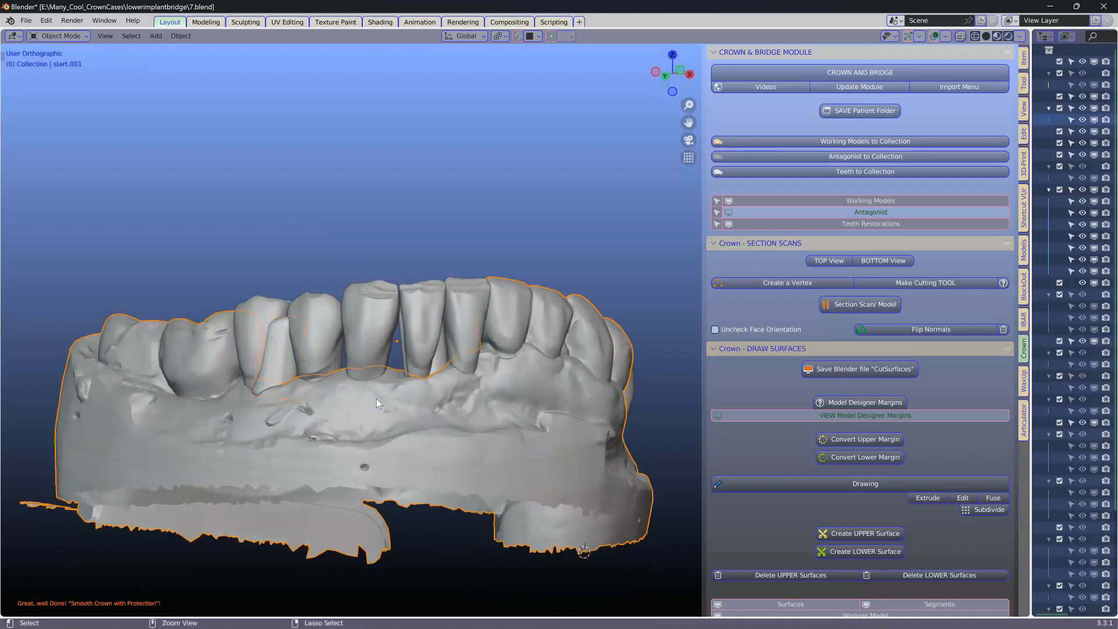
pyautogui.hotkey('ctrl', 'i')
pyautogui.press('h')
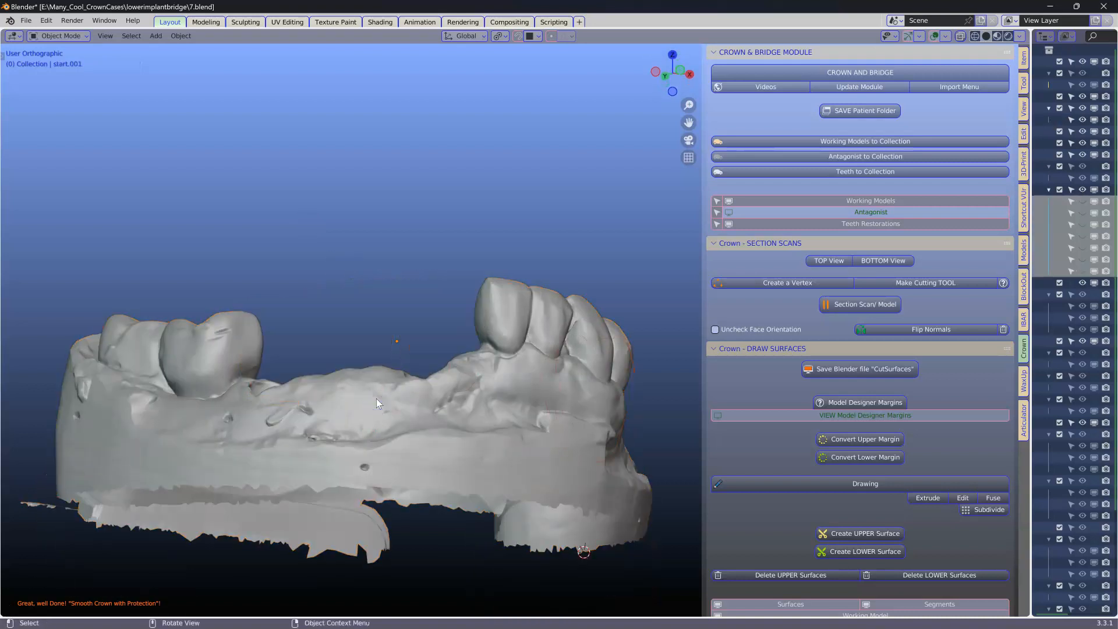
# Step: Duplicate the lower working model in place without moving the copy
pyautogui.click(379, 398)
pyautogui.moveTo(379, 398); pyautogui.dragTo(414, 404, button='middle')
pyautogui.scroll(5, 414, 404)
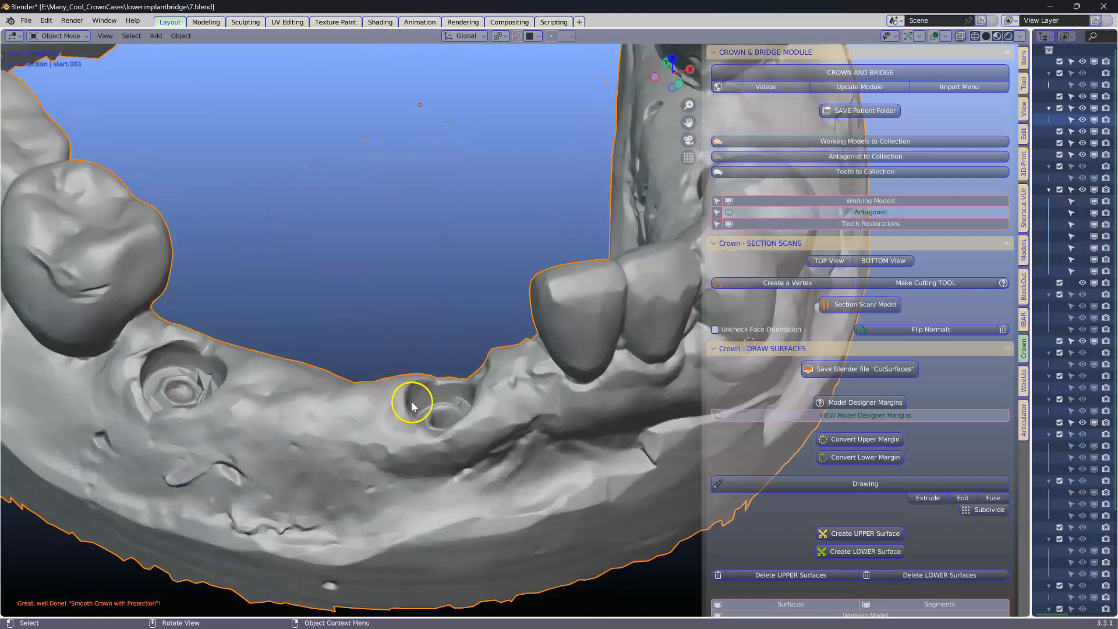
pyautogui.moveTo(233, 361); pyautogui.dragTo(295, 447, button='middle')
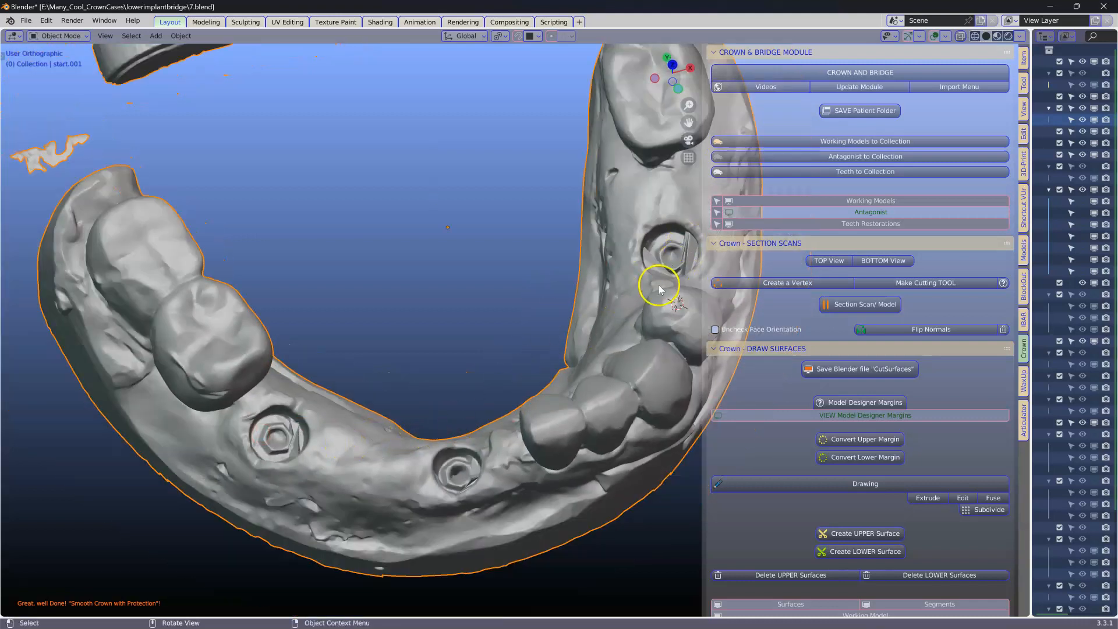
pyautogui.moveTo(602, 309); pyautogui.dragTo(386, 313, button='middle')
pyautogui.hotkey('shift', 'd')
pyautogui.rightClick(493, 297)
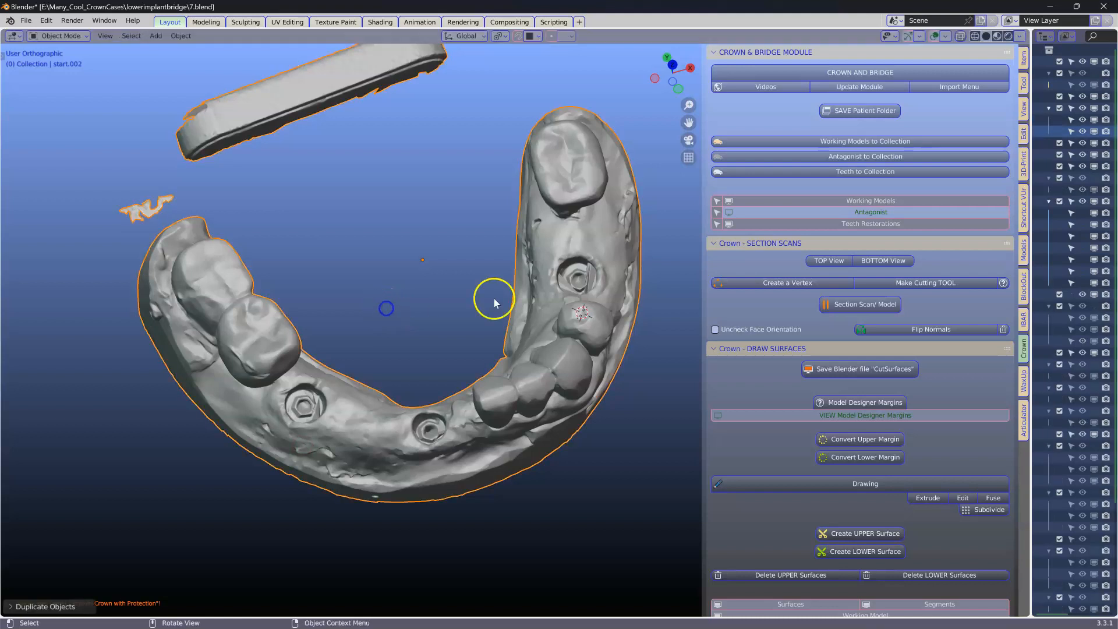
# Step: Hide the original model start.001 so only its duplicate start.002 stays visible
pyautogui.moveTo(1032, 190); pyautogui.dragTo(899, 189)
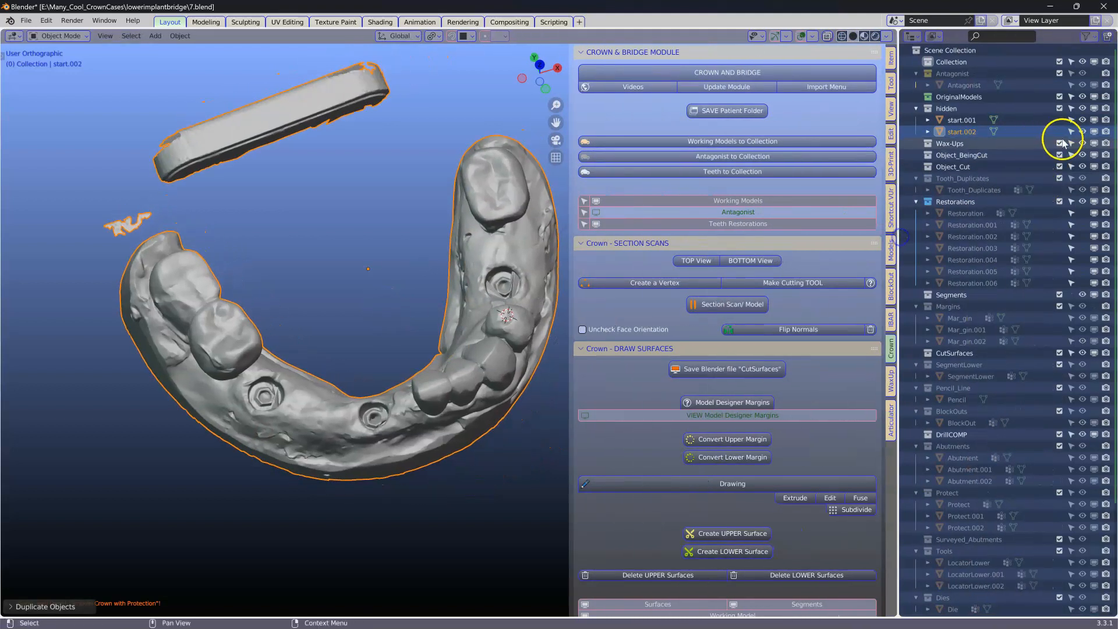
pyautogui.click(1094, 120)
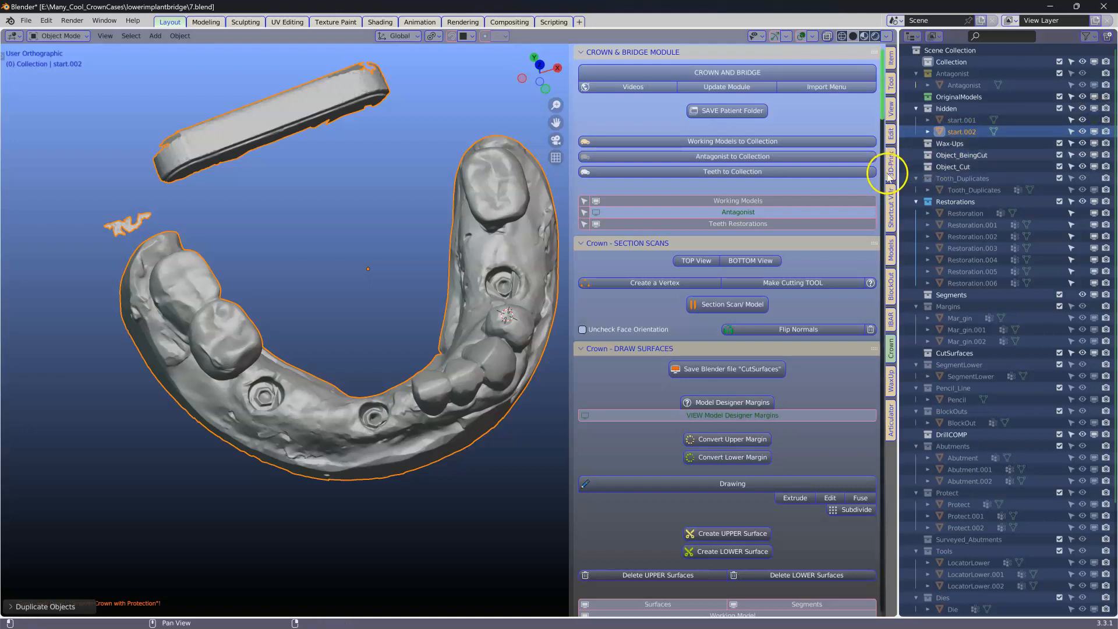
pyautogui.moveTo(900, 166); pyautogui.dragTo(930, 187)
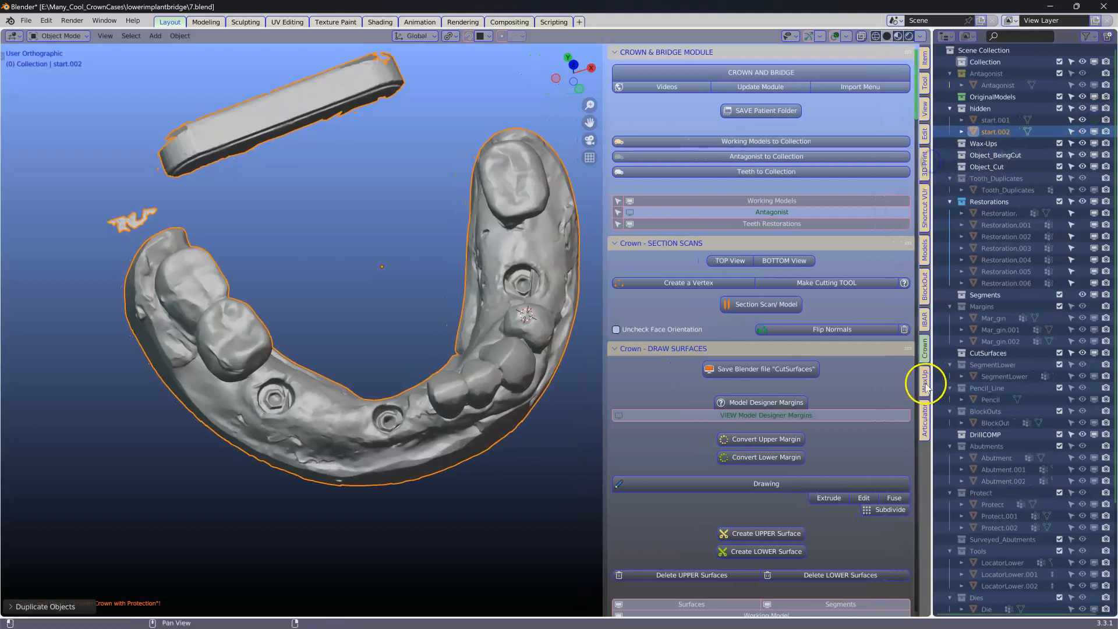
# Step: Open Sculpt Object on the duplicated model and set the brush radius to 109 px
pyautogui.click(925, 256)
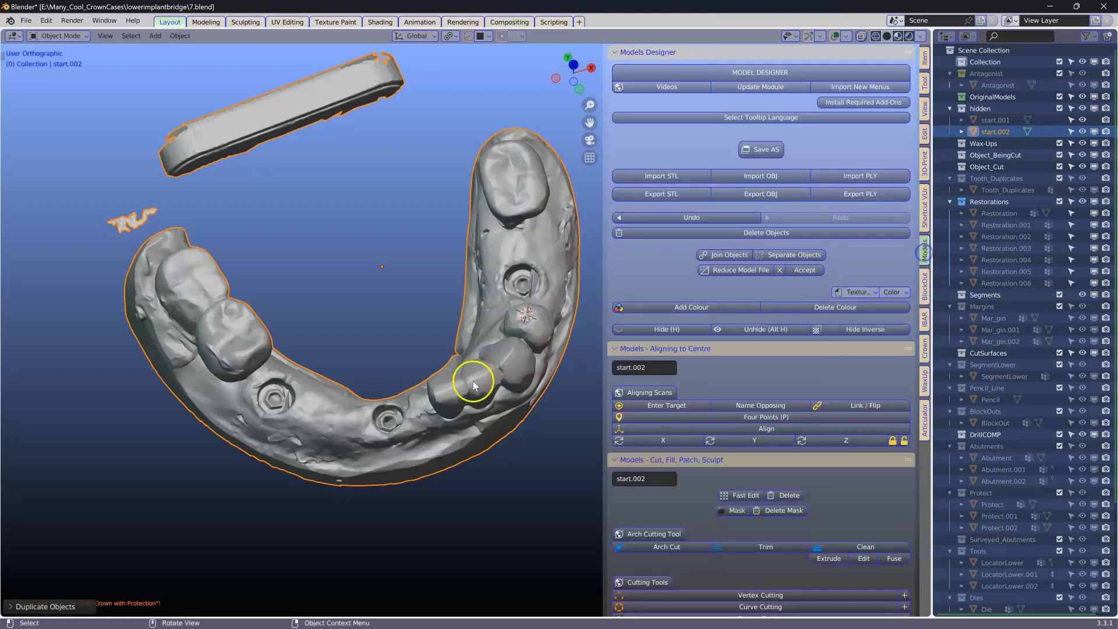
pyautogui.scroll(-3, 711, 374)
pyautogui.scroll(-8, 689, 414)
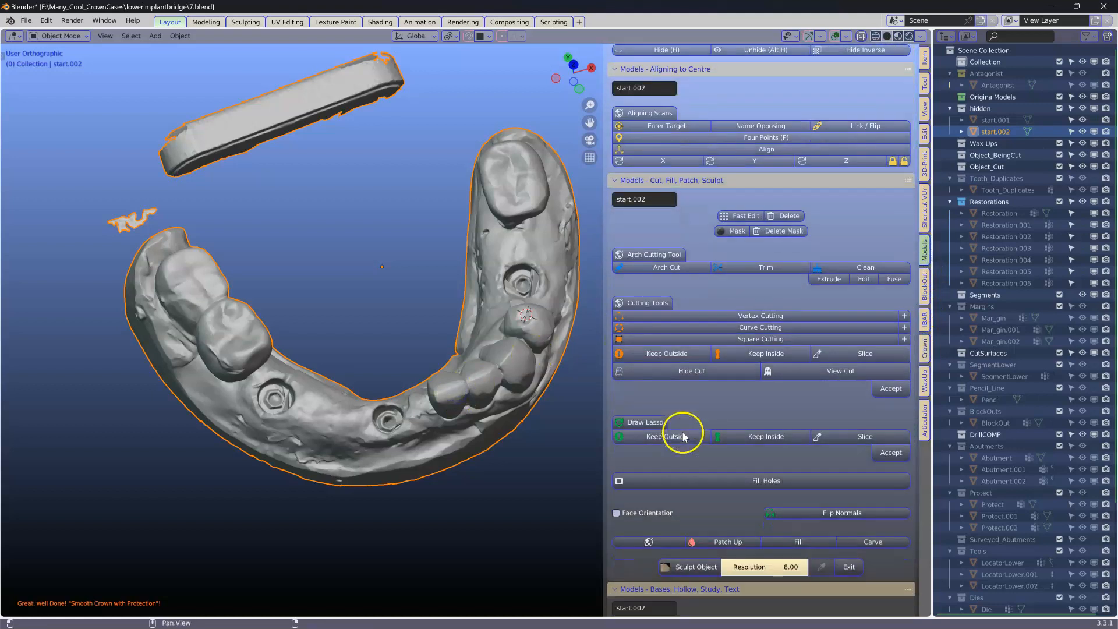
pyautogui.click(705, 499)
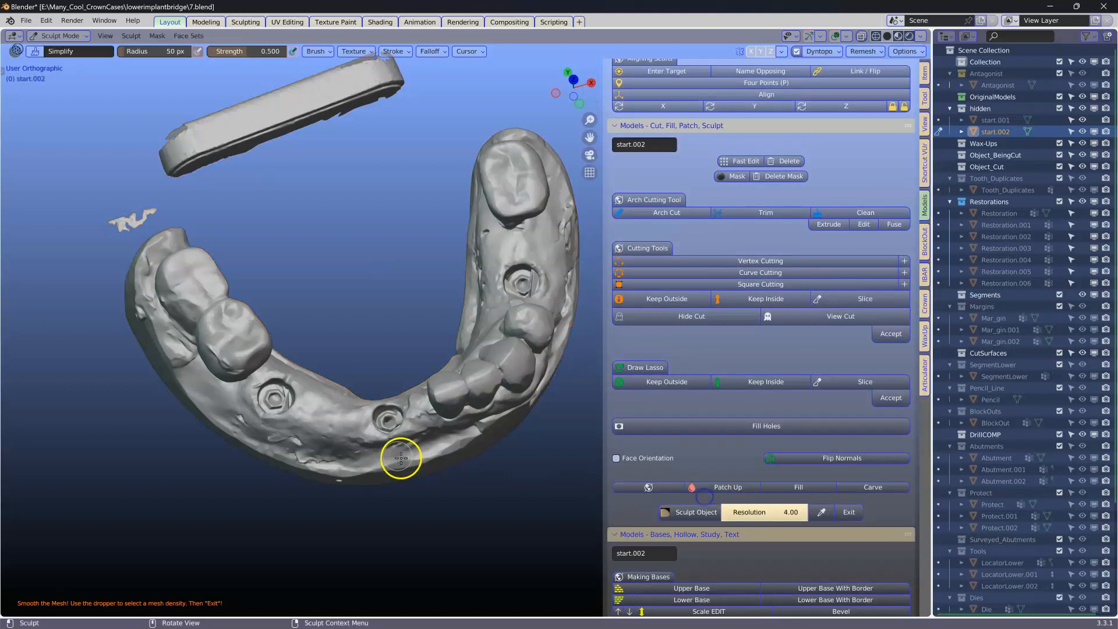
pyautogui.rightClick(235, 415)
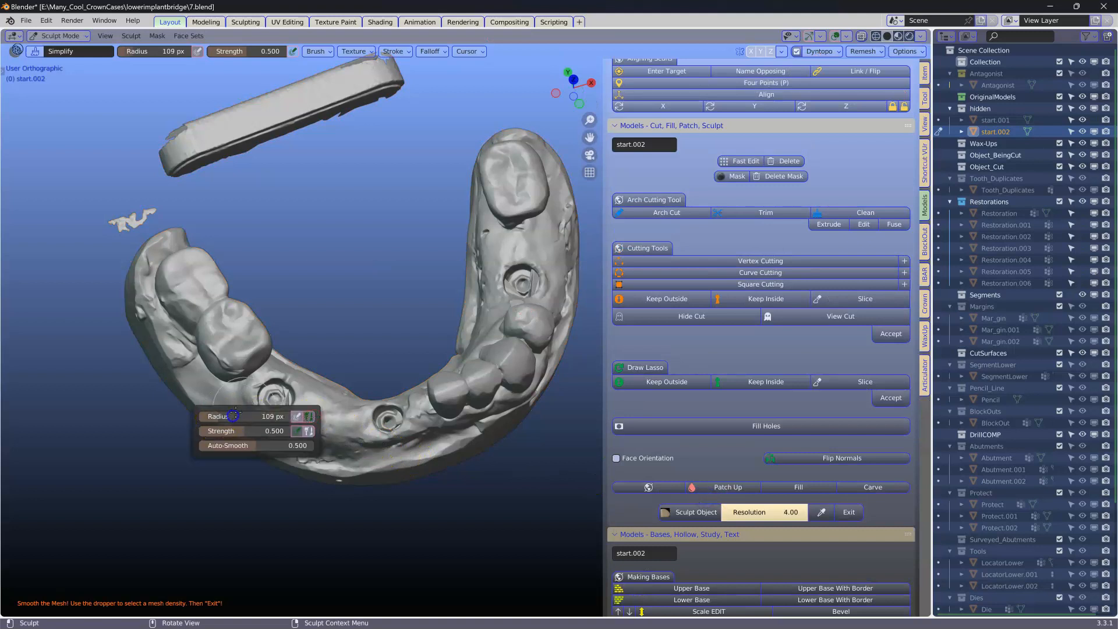
pyautogui.scroll(3, 285, 417)
pyautogui.moveTo(141, 452)
pyautogui.mouseDown()
pyautogui.moveTo(150, 456)
pyautogui.moveTo(165, 417)
pyautogui.moveTo(142, 462)
pyautogui.moveTo(149, 452)
pyautogui.mouseUp()
pyautogui.keyDown('shift'); pyautogui.moveTo(175, 452); pyautogui.dragTo(261, 438, button='middle'); pyautogui.keyUp('shift')
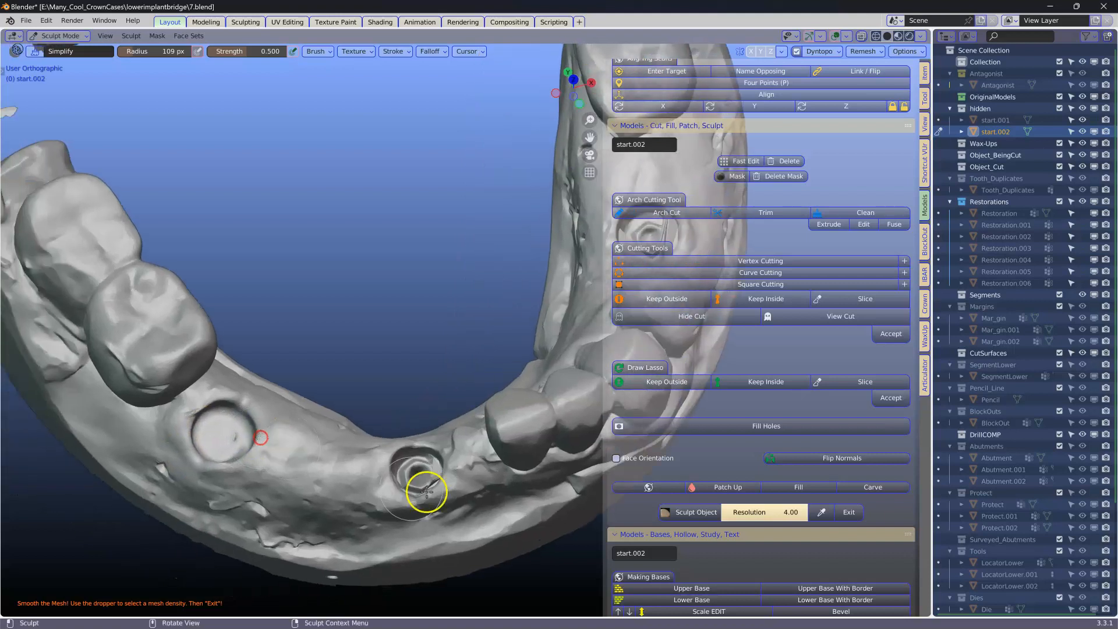
# Step: Set the sculpt resolution to 3.00 and smooth the implant openings flat on the duplicated gum model
pyautogui.click(774, 514)
pyautogui.write('3')
pyautogui.press('Return')
pyautogui.moveTo(234, 410)
pyautogui.mouseDown()
pyautogui.moveTo(242, 401)
pyautogui.moveTo(222, 464)
pyautogui.moveTo(230, 458)
pyautogui.mouseUp()
pyautogui.moveTo(414, 473)
pyautogui.mouseDown()
pyautogui.moveTo(418, 433)
pyautogui.moveTo(437, 461)
pyautogui.moveTo(452, 454)
pyautogui.moveTo(392, 466)
pyautogui.moveTo(408, 496)
pyautogui.moveTo(429, 462)
pyautogui.mouseUp()
pyautogui.moveTo(184, 452)
pyautogui.mouseDown()
pyautogui.moveTo(192, 414)
pyautogui.moveTo(201, 421)
pyautogui.mouseUp()
pyautogui.moveTo(297, 454); pyautogui.dragTo(479, 369, button='middle')
pyautogui.moveTo(432, 362)
pyautogui.mouseDown()
pyautogui.moveTo(456, 372)
pyautogui.moveTo(425, 389)
pyautogui.mouseUp()
pyautogui.moveTo(434, 393); pyautogui.dragTo(310, 387, button='middle')
pyautogui.moveTo(428, 371)
pyautogui.mouseDown()
pyautogui.moveTo(417, 374)
pyautogui.moveTo(454, 357)
pyautogui.moveTo(477, 380)
pyautogui.moveTo(425, 368)
pyautogui.moveTo(466, 367)
pyautogui.moveTo(439, 394)
pyautogui.mouseUp()
pyautogui.moveTo(439, 394)
pyautogui.mouseDown(button='middle')
pyautogui.moveTo(442, 369)
pyautogui.moveTo(435, 405)
pyautogui.moveTo(436, 379)
pyautogui.moveTo(578, 399)
pyautogui.mouseUp(button='middle')
pyautogui.moveTo(474, 369)
pyautogui.mouseDown()
pyautogui.moveTo(480, 400)
pyautogui.moveTo(457, 344)
pyautogui.moveTo(406, 385)
pyautogui.mouseUp()
pyautogui.moveTo(402, 428)
pyautogui.mouseDown(button='middle')
pyautogui.moveTo(424, 404)
pyautogui.moveTo(317, 380)
pyautogui.mouseUp(button='middle')
pyautogui.moveTo(424, 404)
pyautogui.mouseDown()
pyautogui.moveTo(425, 416)
pyautogui.moveTo(457, 420)
pyautogui.mouseUp()
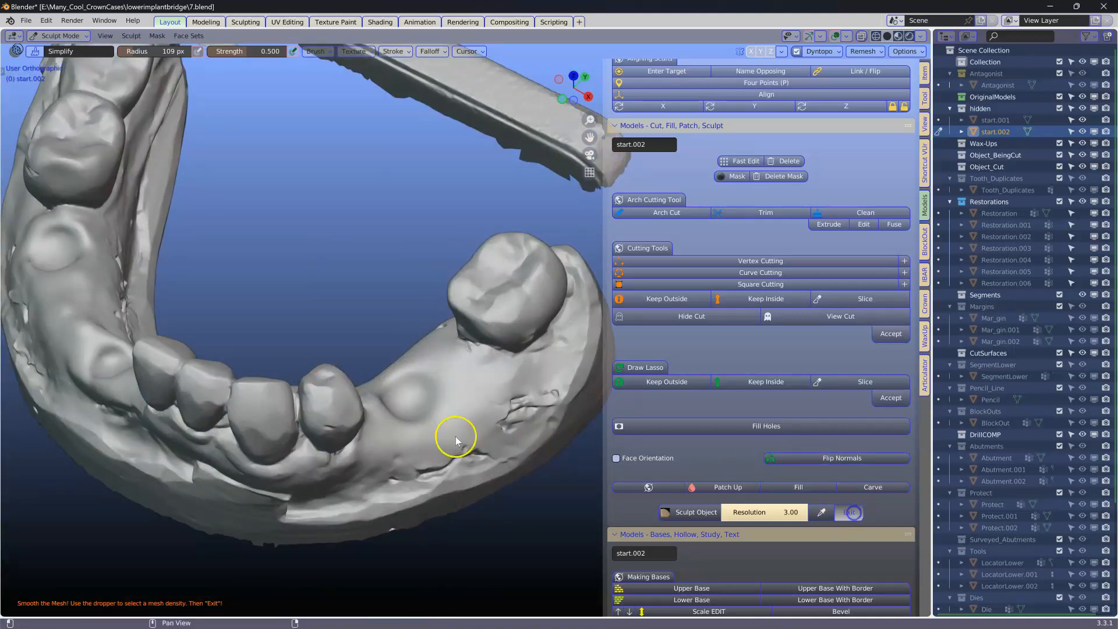
pyautogui.moveTo(375, 384); pyautogui.dragTo(473, 408, button='middle')
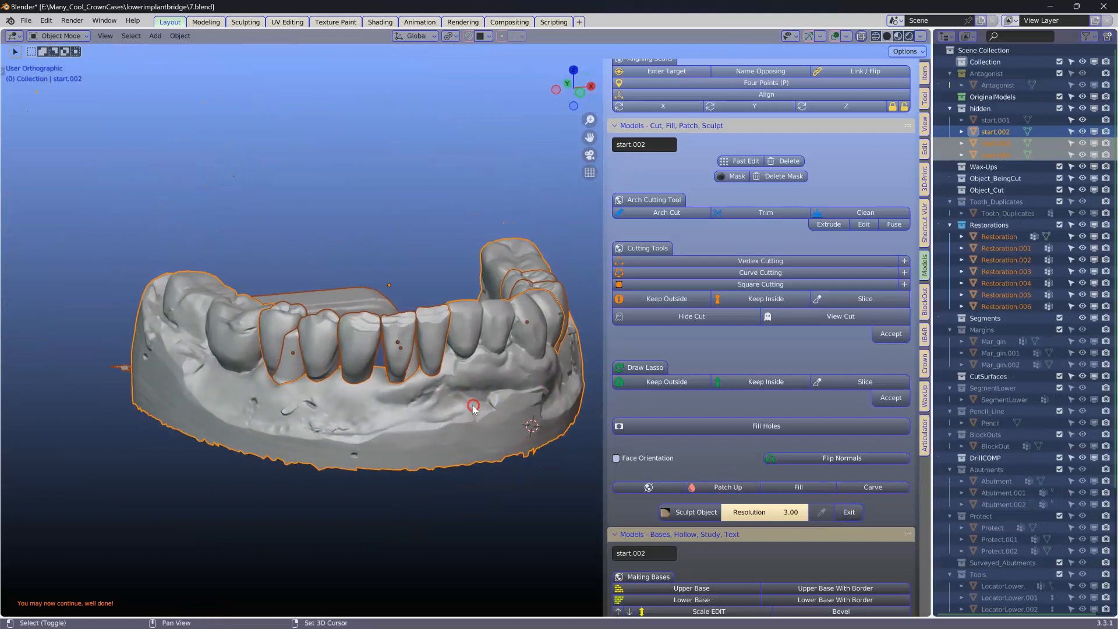
# Step: Select the generated lower copings and hide them
pyautogui.click(291, 364)
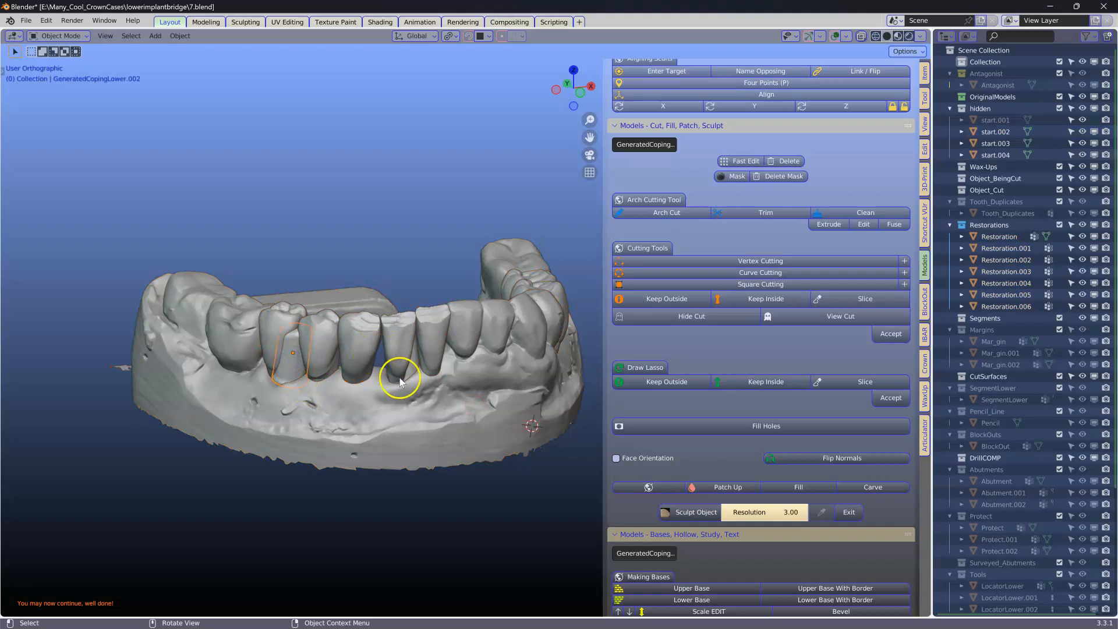
pyautogui.keyDown('shift'); pyautogui.click(414, 366); pyautogui.keyUp('shift')
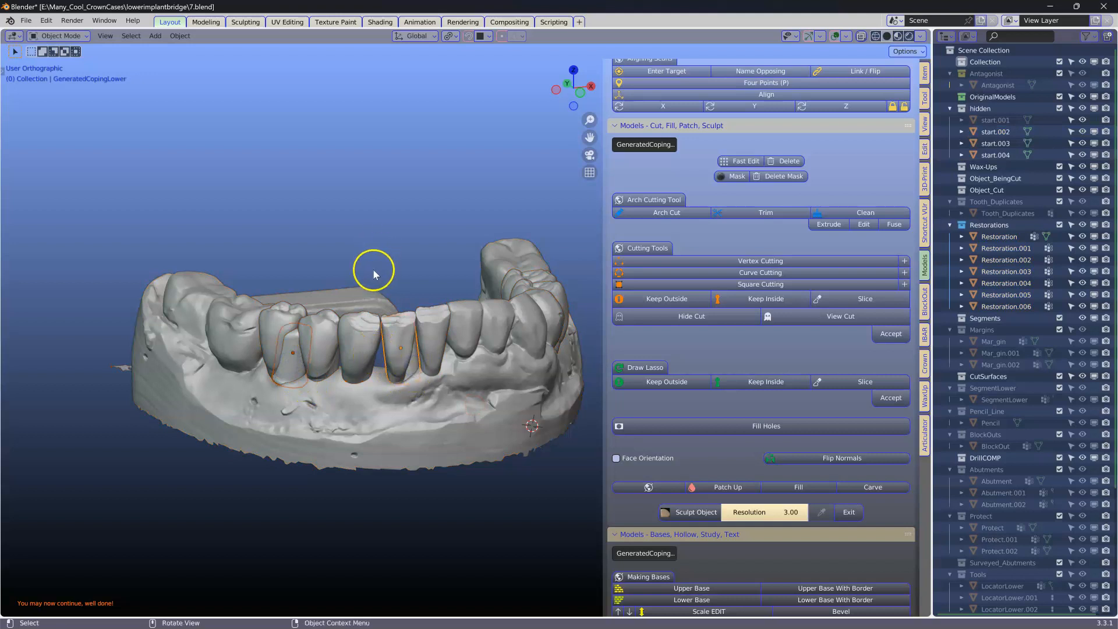
pyautogui.press('h')
# Step: Select Restoration.006 and move its cervical vertices down onto the smoothed gum
pyautogui.click(286, 332)
pyautogui.moveTo(286, 332)
pyautogui.mouseDown(button='middle')
pyautogui.moveTo(302, 299)
pyautogui.moveTo(289, 327)
pyautogui.mouseUp(button='middle')
pyautogui.scroll(3, 278, 341)
pyautogui.keyDown('shift'); pyautogui.moveTo(255, 365); pyautogui.dragTo(385, 320, button='middle'); pyautogui.keyUp('shift')
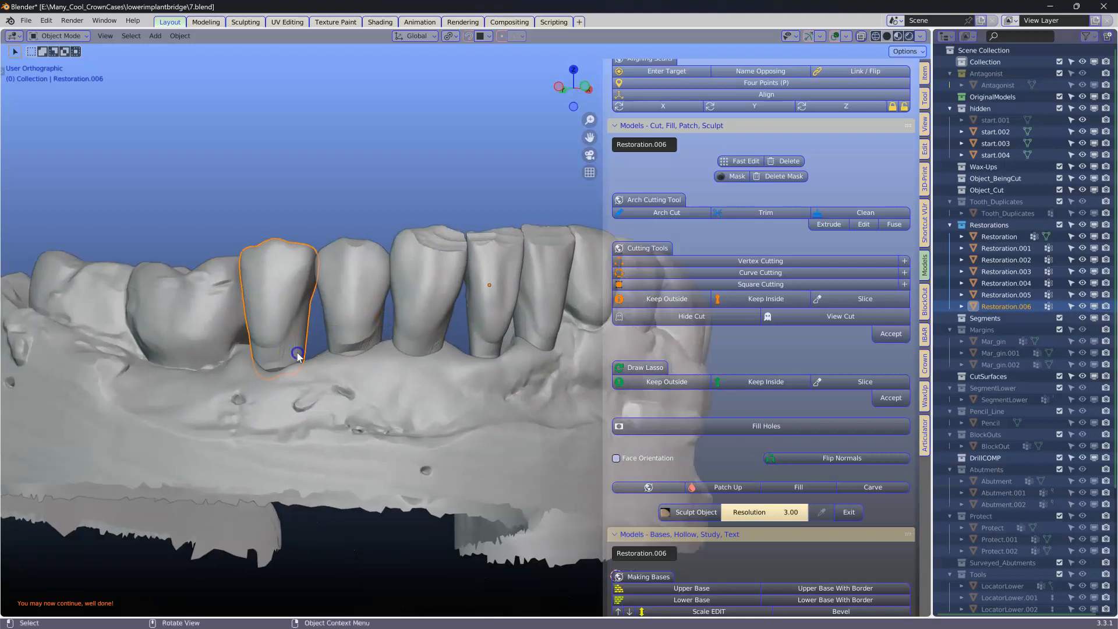
pyautogui.press('Tab')
pyautogui.press('g')
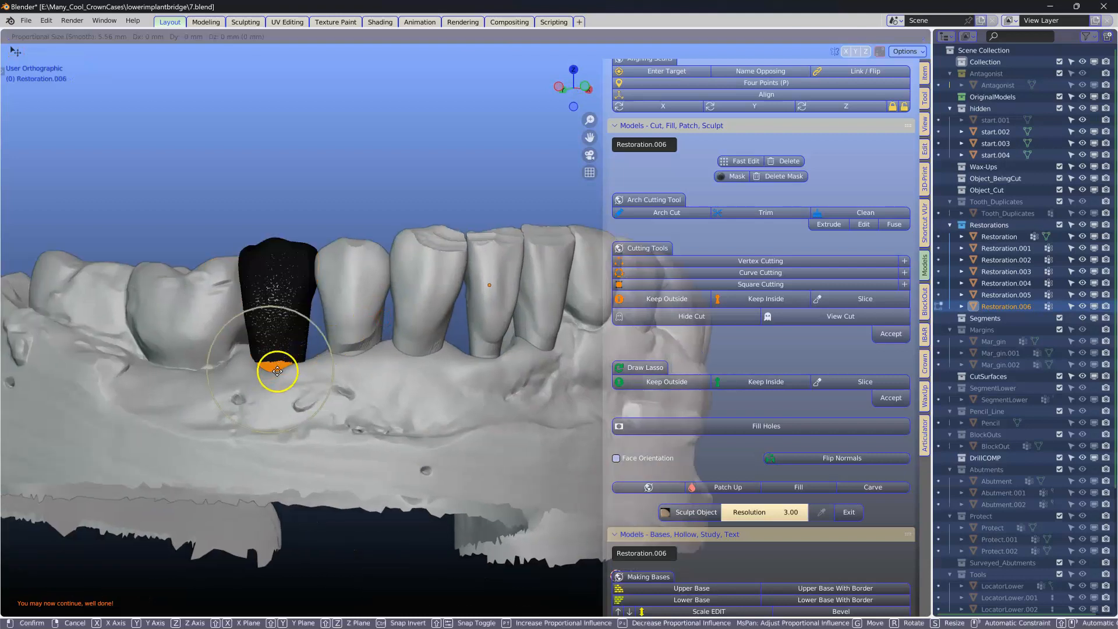
pyautogui.click(279, 380)
pyautogui.press('Tab')
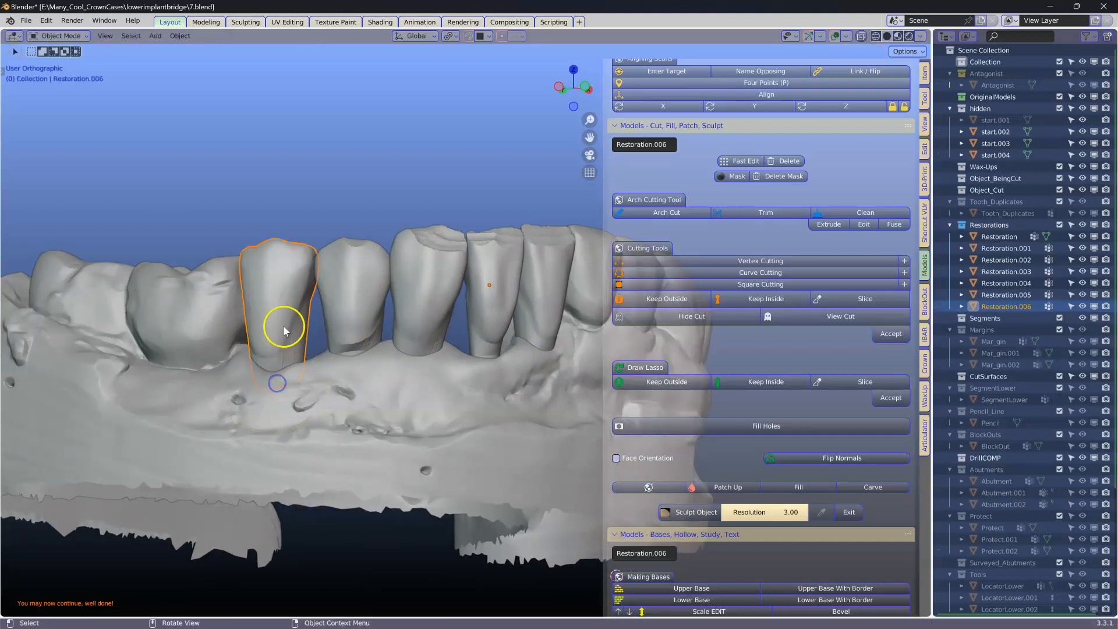
# Step: Open the WaxUp panel and scroll to its cutting tools
pyautogui.moveTo(280, 295); pyautogui.dragTo(378, 348, button='middle')
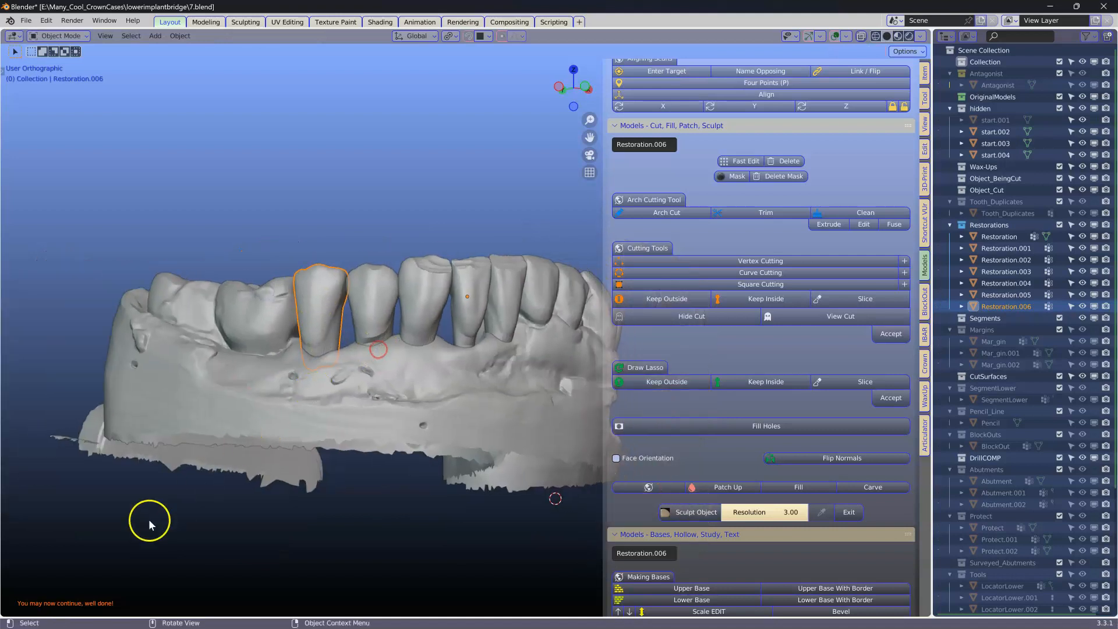
pyautogui.click(924, 396)
pyautogui.scroll(10, 789, 419)
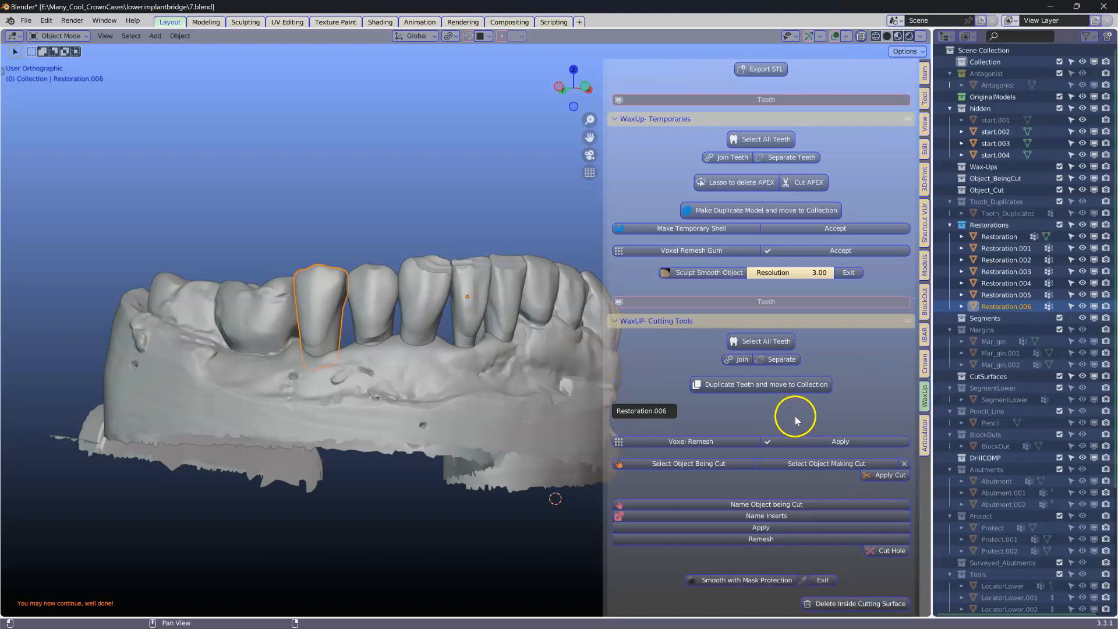
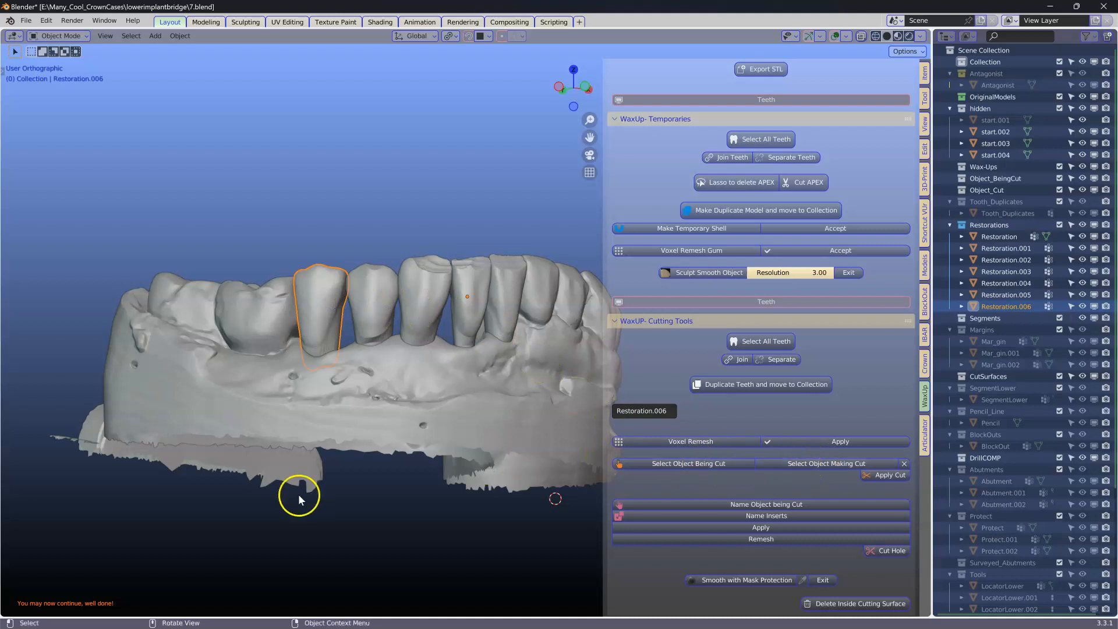
# Step: Select the first five restorations, set them as the objects being cut and the smoothed gum as the cutting object, and apply the cut
pyautogui.keyDown('shift'); pyautogui.click(374, 286); pyautogui.keyUp('shift')
pyautogui.keyDown('shift'); pyautogui.click(431, 270); pyautogui.keyUp('shift')
pyautogui.keyDown('shift'); pyautogui.click(471, 274); pyautogui.keyUp('shift')
pyautogui.keyDown('shift'); pyautogui.click(509, 273); pyautogui.keyUp('shift')
pyautogui.moveTo(508, 274); pyautogui.dragTo(285, 314, button='middle')
pyautogui.keyDown('shift'); pyautogui.click(471, 308); pyautogui.keyUp('shift')
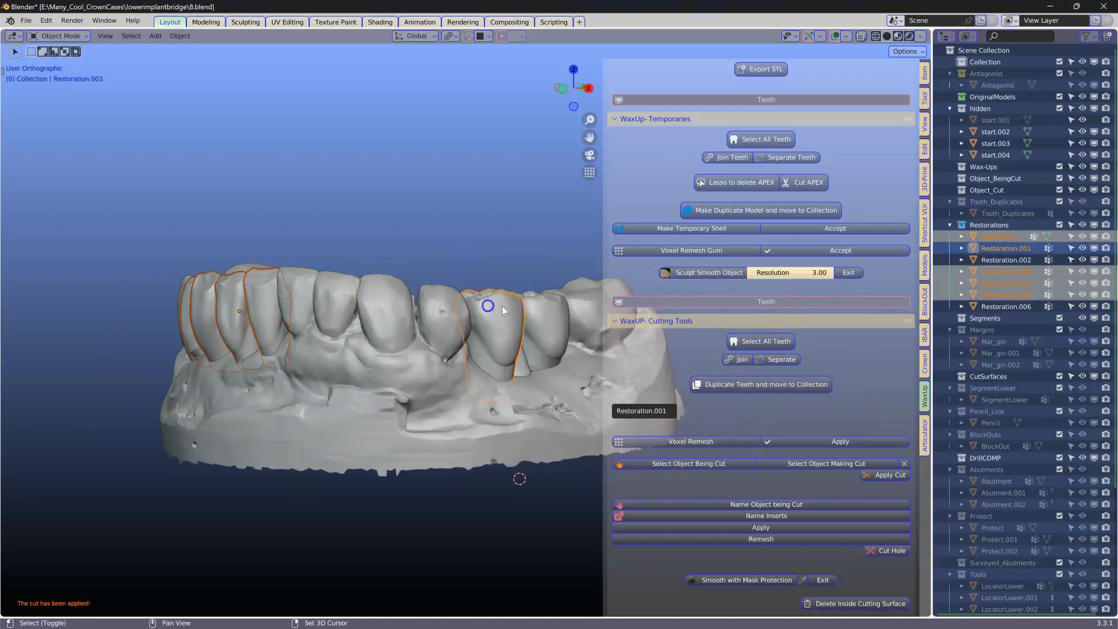
pyautogui.keyDown('shift'); pyautogui.click(550, 307); pyautogui.keyUp('shift')
pyautogui.scroll(2, 487, 352)
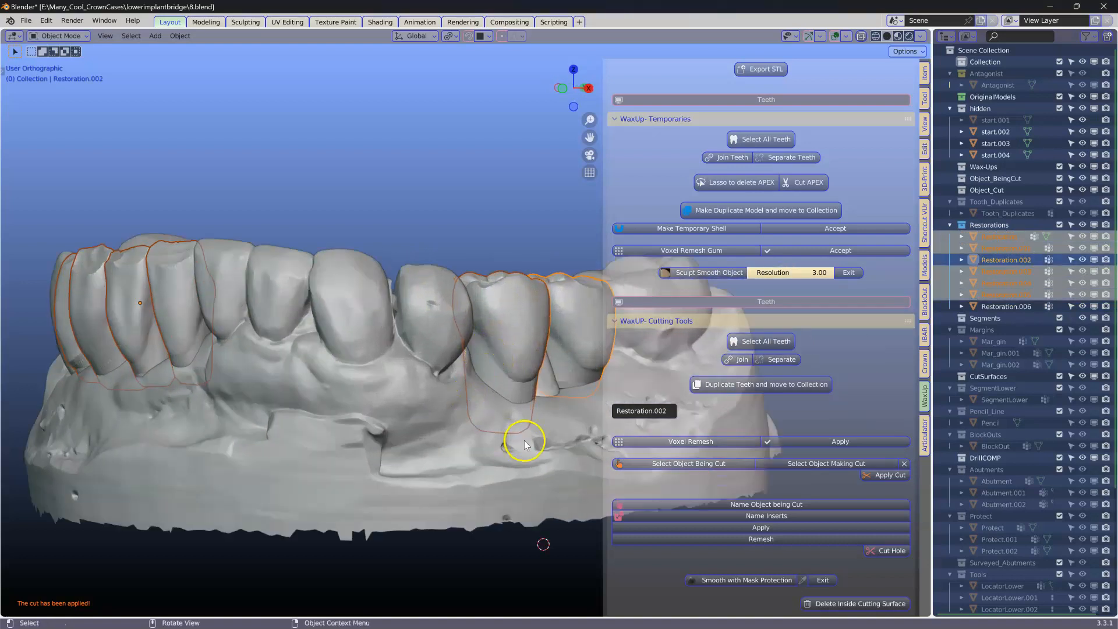
pyautogui.click(692, 464)
pyautogui.click(394, 482)
pyautogui.click(514, 480)
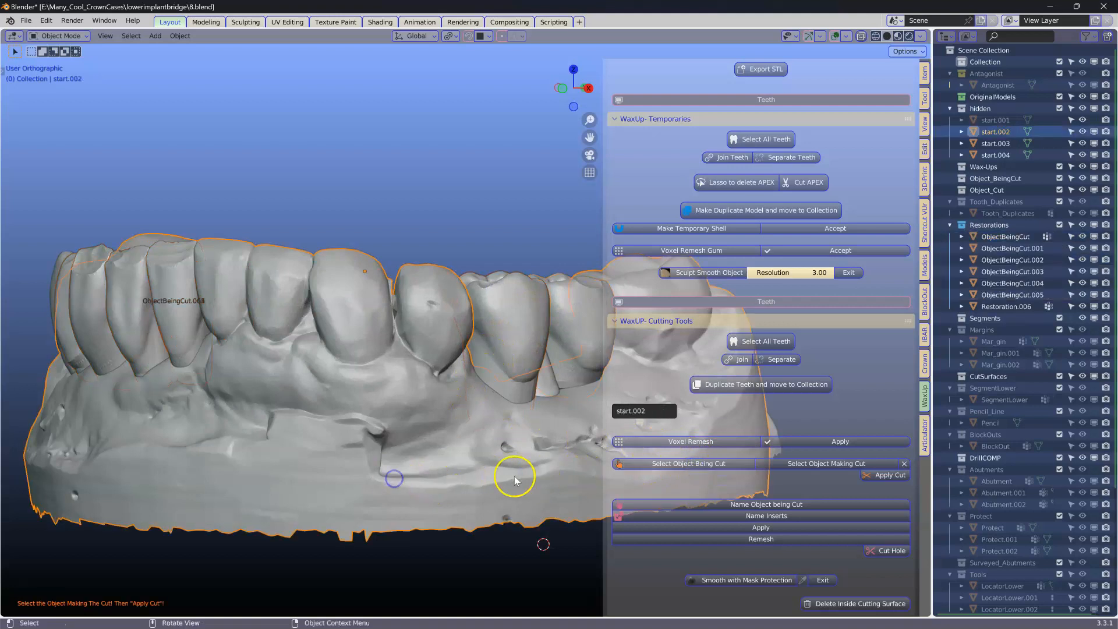
pyautogui.click(821, 469)
pyautogui.click(362, 495)
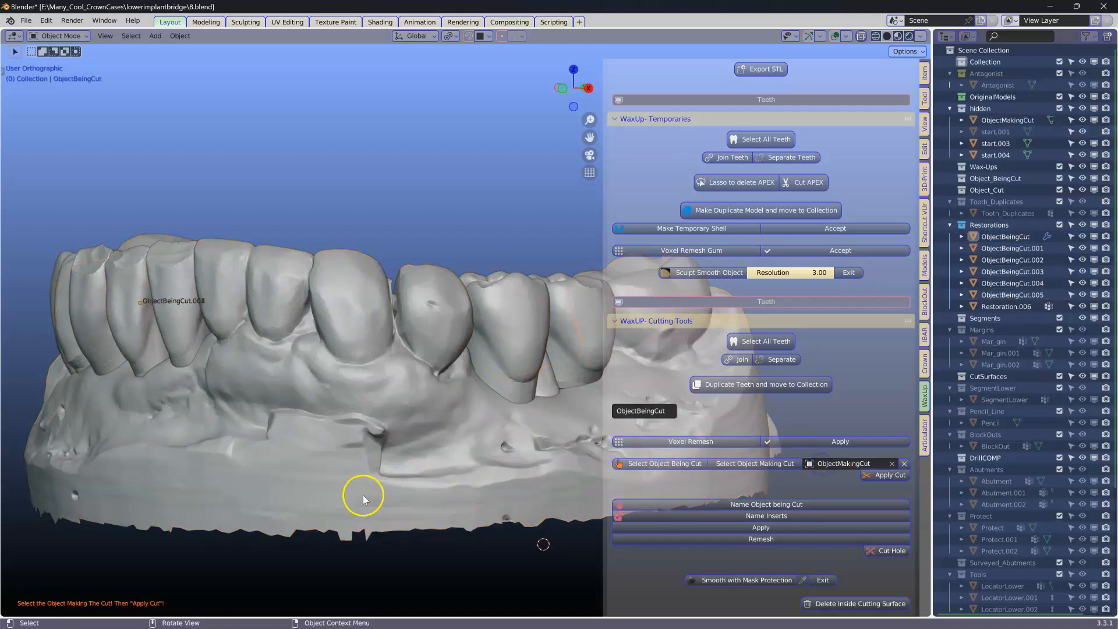
pyautogui.scroll(-3, 362, 494)
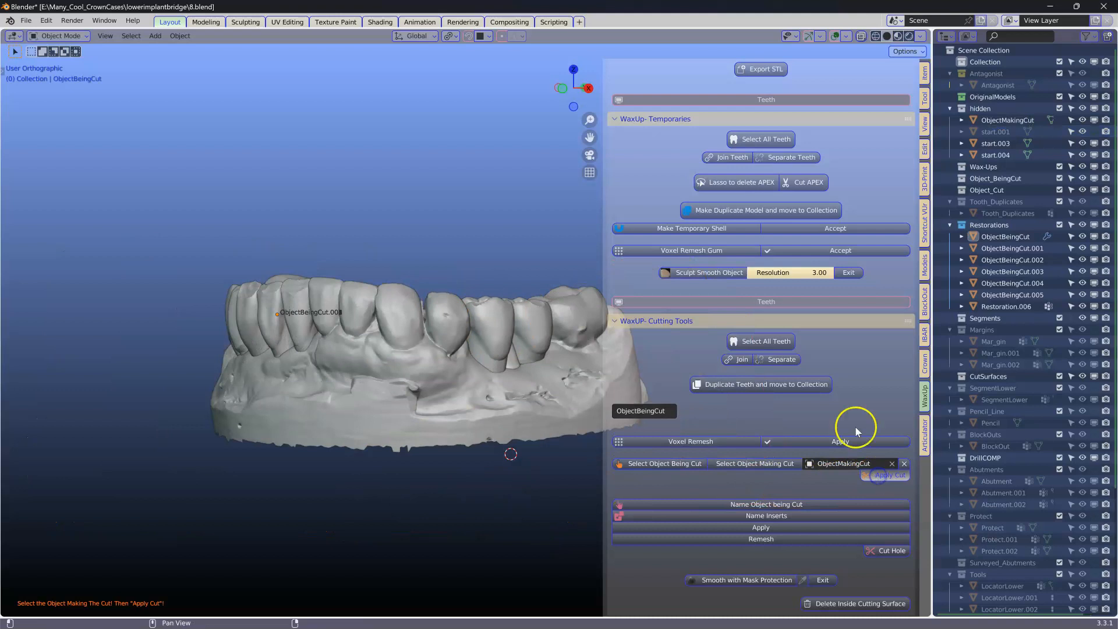
# Step: In X-ray view, cut Restoration.006 with the smoothed gum model the same way
pyautogui.click(861, 37)
pyautogui.scroll(6, 487, 302)
pyautogui.click(487, 289)
pyautogui.moveTo(487, 289); pyautogui.dragTo(467, 314, button='middle')
pyautogui.click(415, 316)
pyautogui.scroll(-2, 466, 314)
pyautogui.moveTo(197, 336); pyautogui.dragTo(287, 328, button='middle')
pyautogui.click(211, 328)
pyautogui.click(150, 339)
pyautogui.scroll(3, 369, 331)
pyautogui.moveTo(369, 334); pyautogui.dragTo(402, 351, button='middle')
pyautogui.click(284, 354)
pyautogui.click(142, 357)
pyautogui.scroll(-4, 144, 361)
pyautogui.click(192, 357)
pyautogui.moveTo(193, 356); pyautogui.dragTo(399, 312, button='middle')
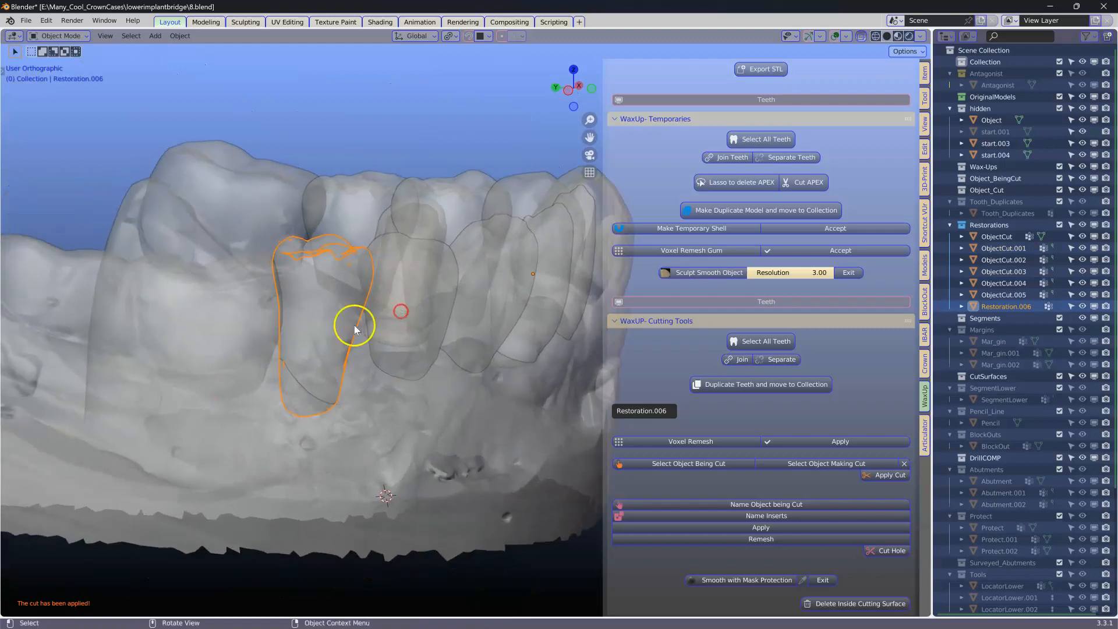
pyautogui.scroll(3, 350, 326)
pyautogui.moveTo(315, 321); pyautogui.dragTo(415, 355, button='middle')
pyautogui.click(688, 464)
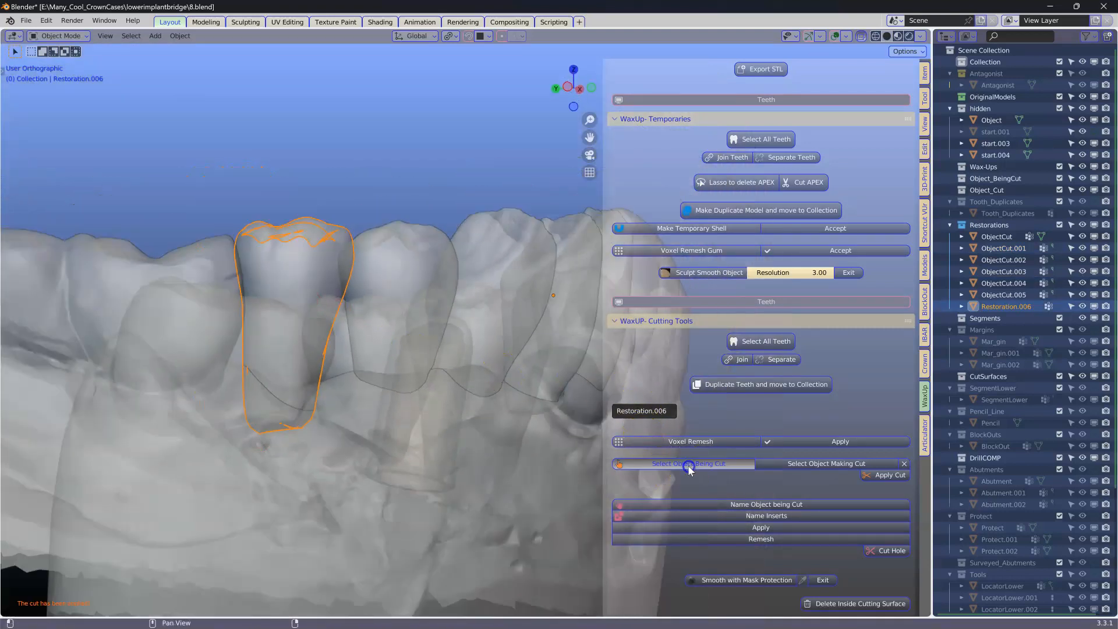
pyautogui.click(250, 556)
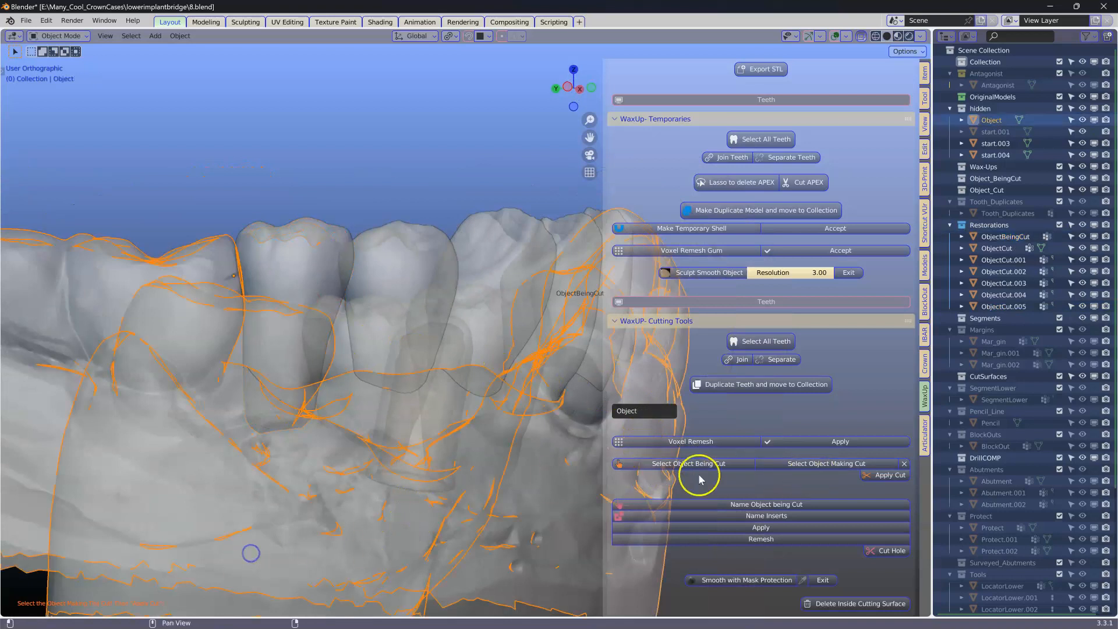
pyautogui.click(835, 464)
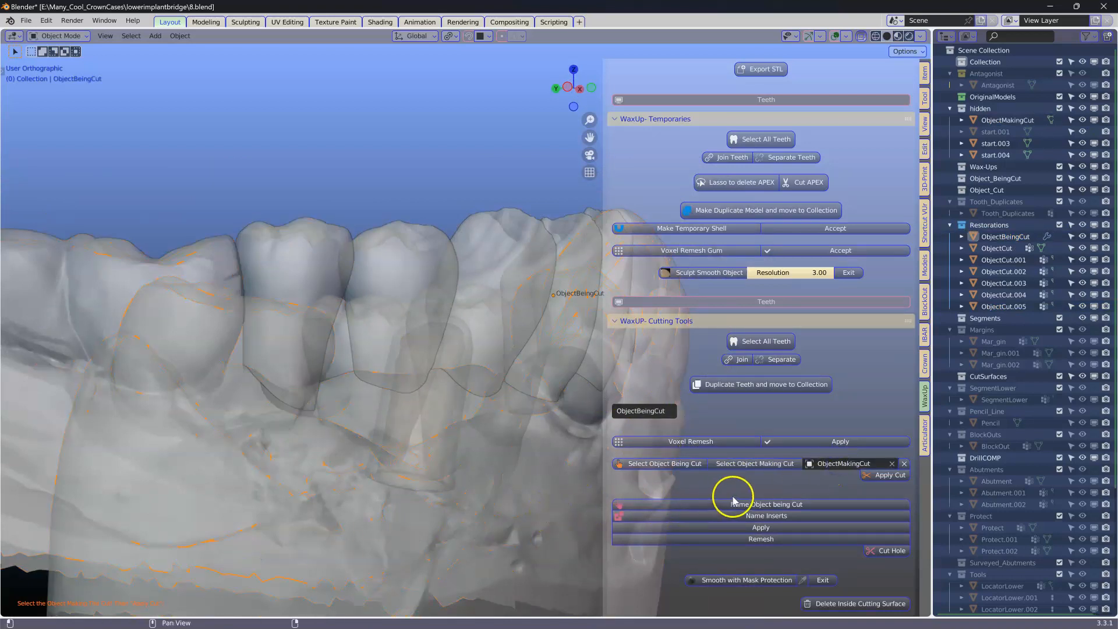
pyautogui.click(881, 475)
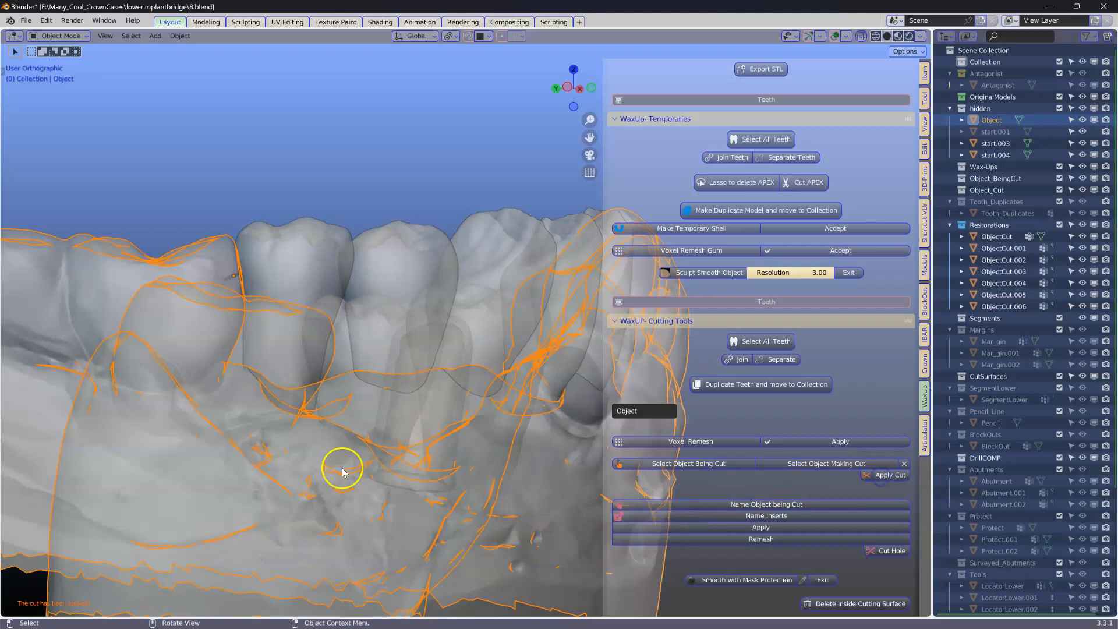
# Step: Select ObjectCut.004 and pull its cervical vertices down with proportional editing in Edit Mode
pyautogui.click(302, 325)
pyautogui.moveTo(299, 316); pyautogui.dragTo(223, 337, button='middle')
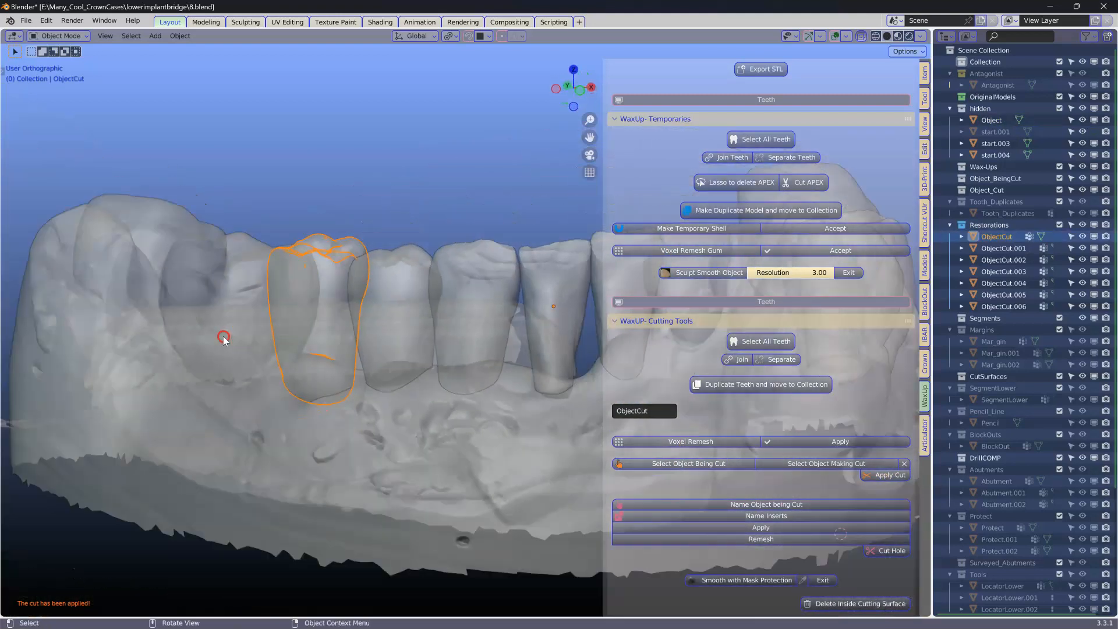
pyautogui.scroll(-3, 224, 337)
pyautogui.moveTo(349, 346); pyautogui.dragTo(249, 396, button='middle')
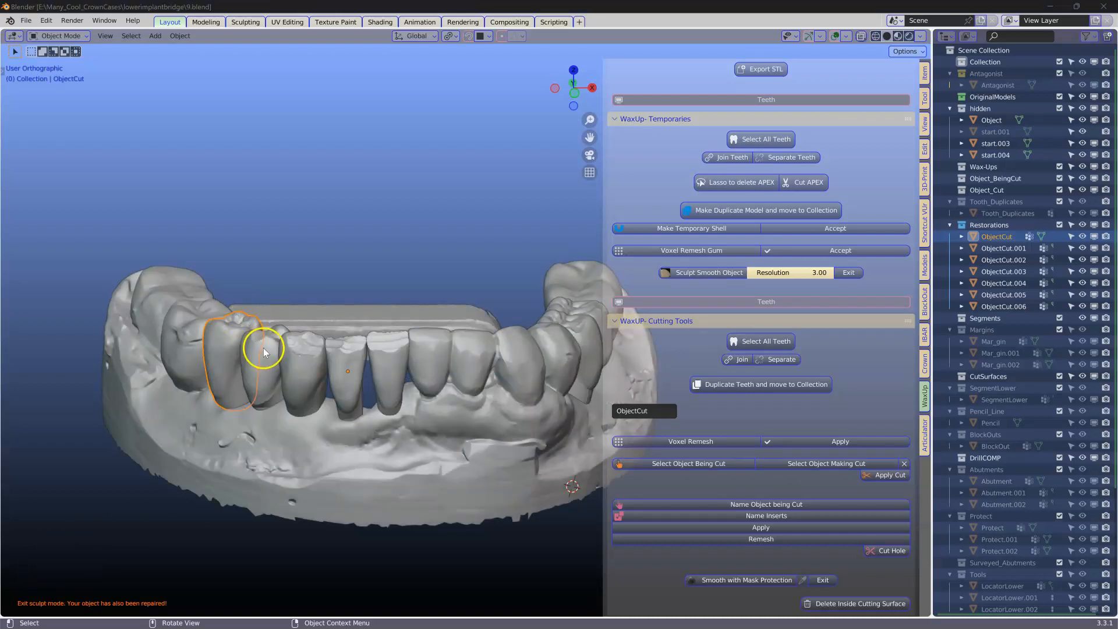
pyautogui.moveTo(264, 347); pyautogui.dragTo(200, 329, button='middle')
pyautogui.scroll(4, 268, 356)
pyautogui.click(233, 348)
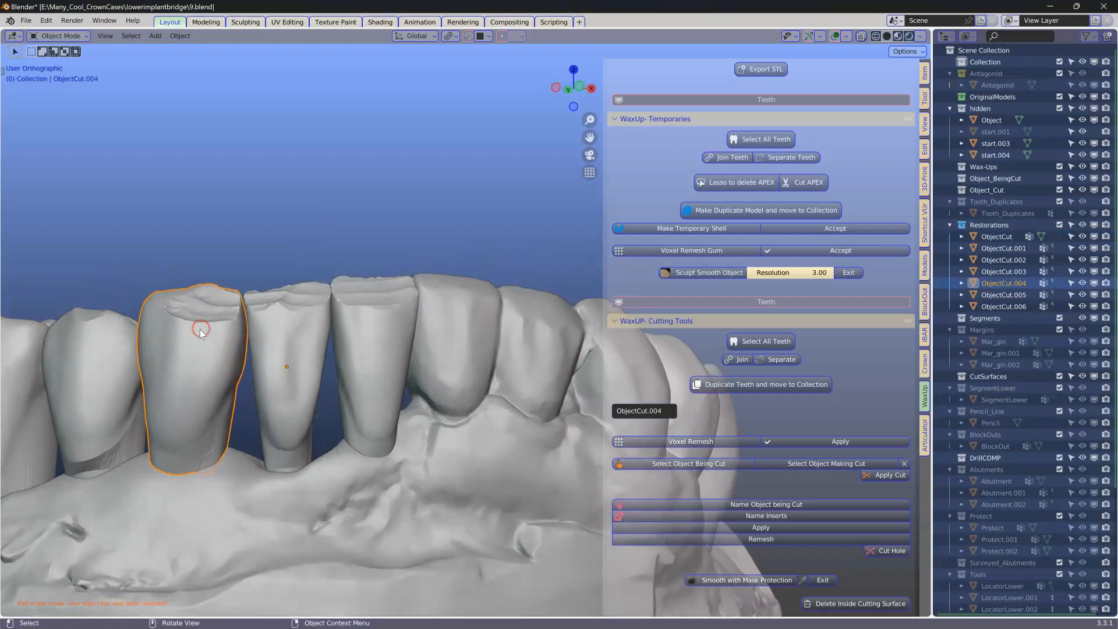
pyautogui.scroll(3, 329, 342)
pyautogui.keyDown('shift'); pyautogui.moveTo(315, 343); pyautogui.dragTo(483, 356, button='middle'); pyautogui.keyUp('shift')
pyautogui.scroll(3, 396, 354)
pyautogui.press('Tab')
pyautogui.moveTo(267, 320); pyautogui.dragTo(272, 310, button='middle')
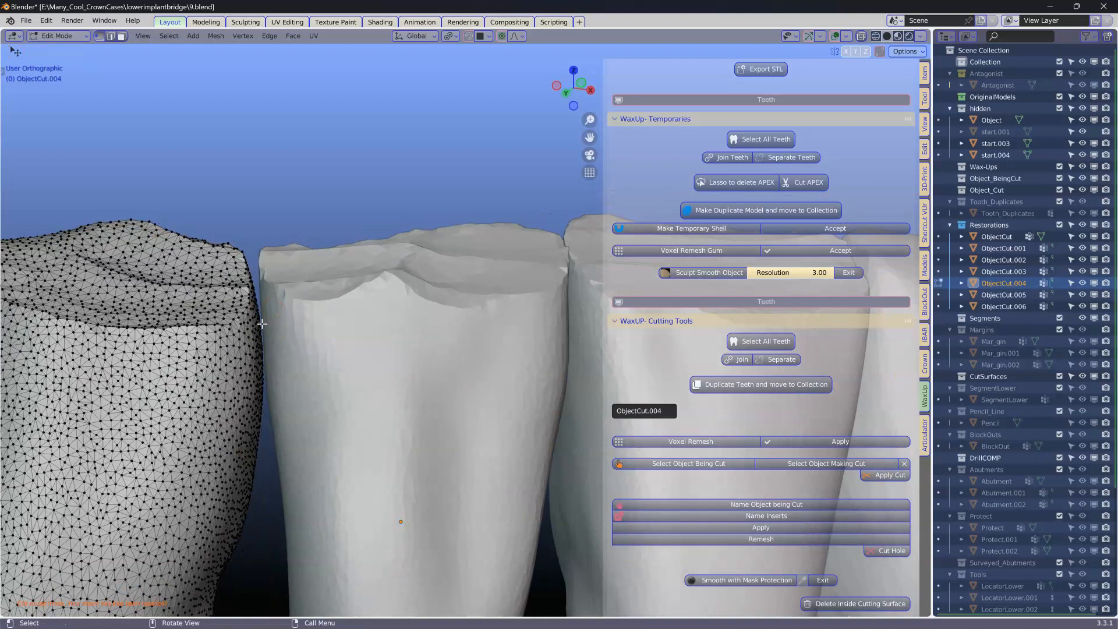
pyautogui.press('g')
pyautogui.scroll(4, 262, 323)
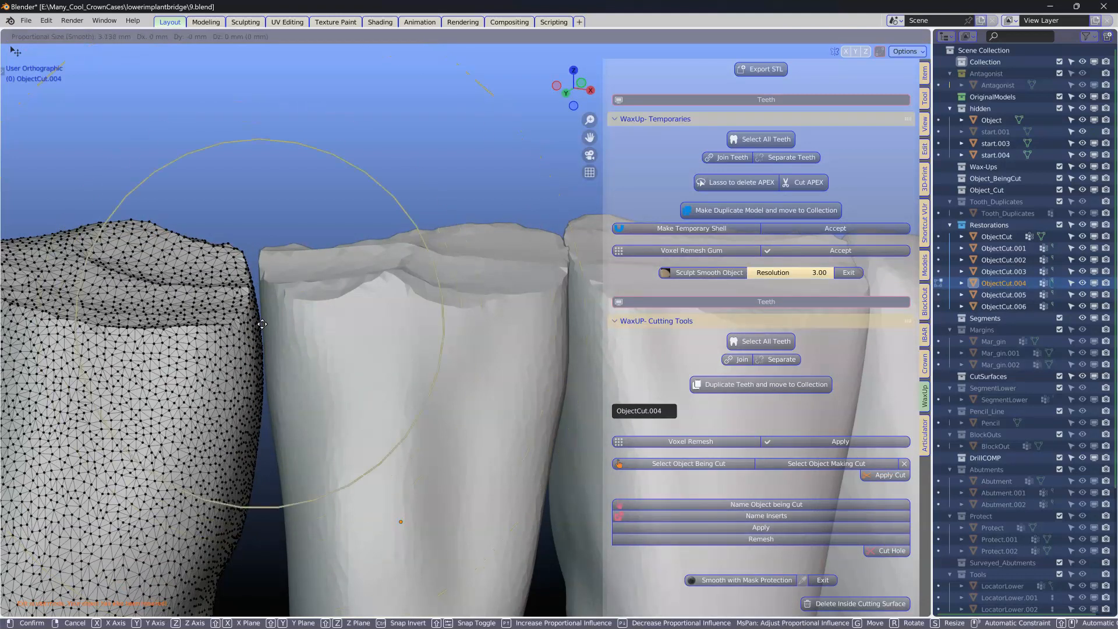
pyautogui.click(268, 324)
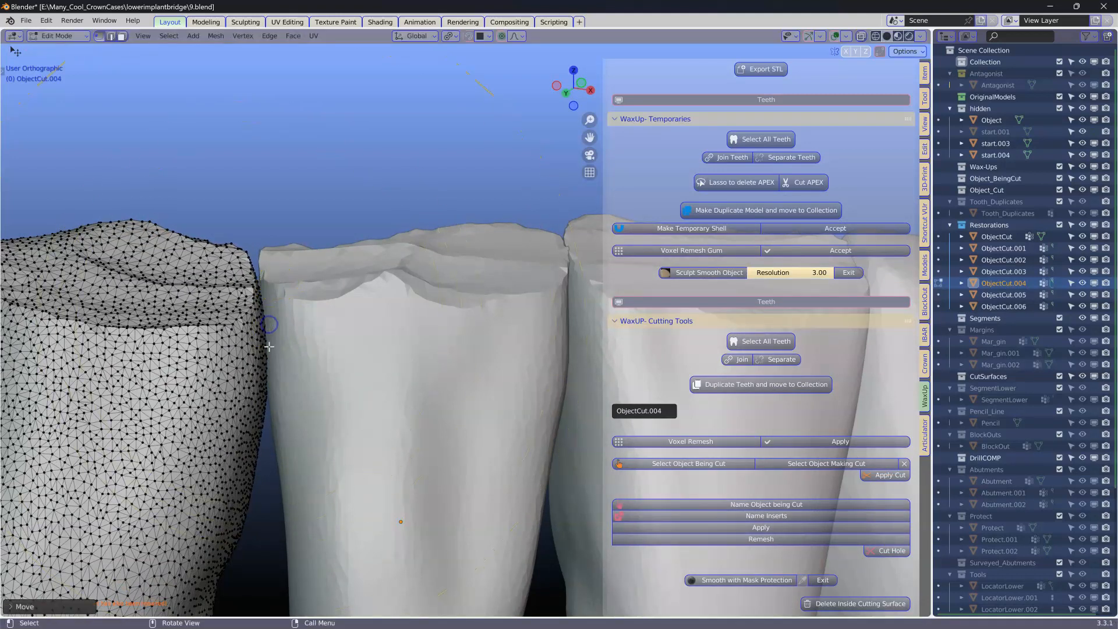
pyautogui.scroll(-4, 268, 347)
pyautogui.moveTo(349, 369)
pyautogui.mouseDown(button='middle')
pyautogui.moveTo(355, 382)
pyautogui.moveTo(330, 369)
pyautogui.moveTo(346, 390)
pyautogui.mouseUp(button='middle')
pyautogui.press('Tab')
pyautogui.scroll(-3, 354, 382)
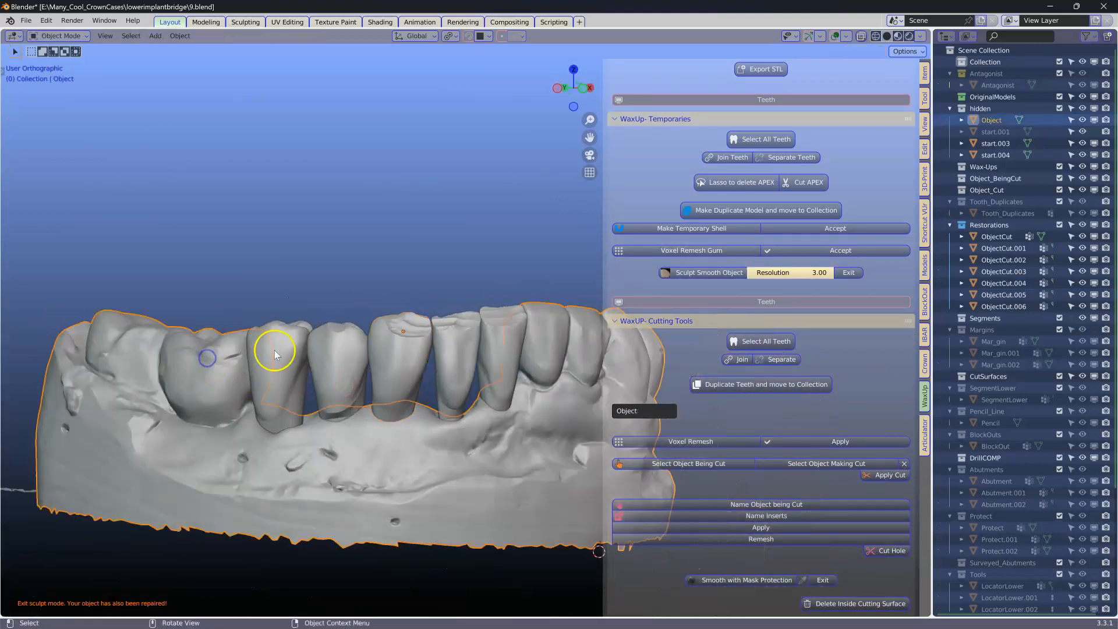
# Step: Select five neighbouring cut restorations and merge them with Unify Two Objects in the Crown Bridging tools
pyautogui.click(291, 339)
pyautogui.keyDown('shift'); pyautogui.click(336, 339); pyautogui.keyUp('shift')
pyautogui.keyDown('shift'); pyautogui.click(400, 324); pyautogui.keyUp('shift')
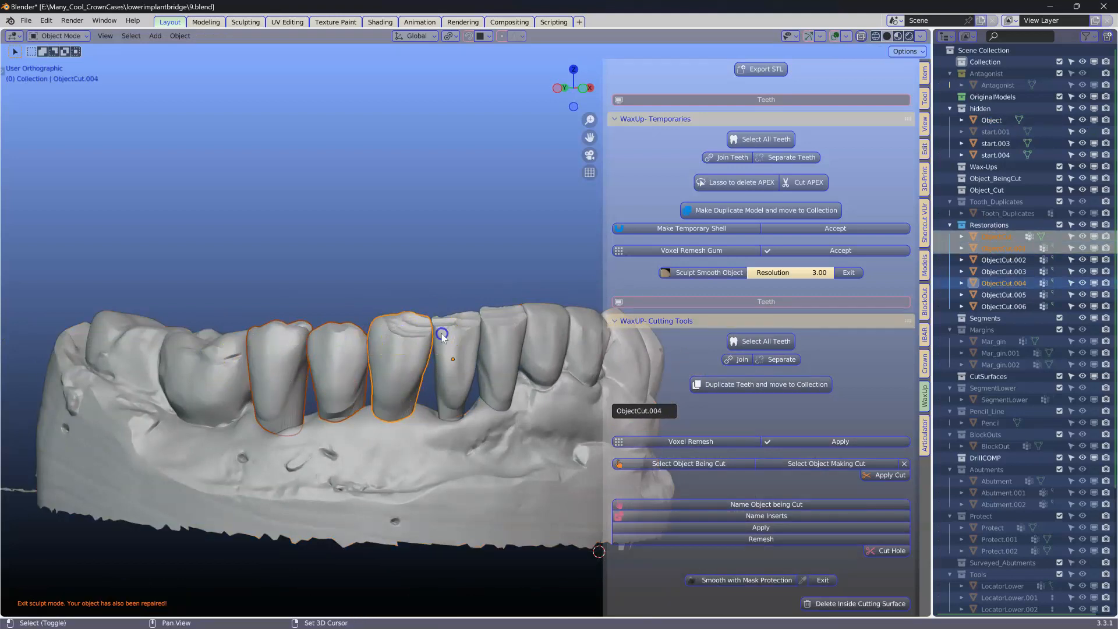
pyautogui.keyDown('shift'); pyautogui.click(448, 332); pyautogui.keyUp('shift')
pyautogui.keyDown('shift'); pyautogui.click(495, 329); pyautogui.keyUp('shift')
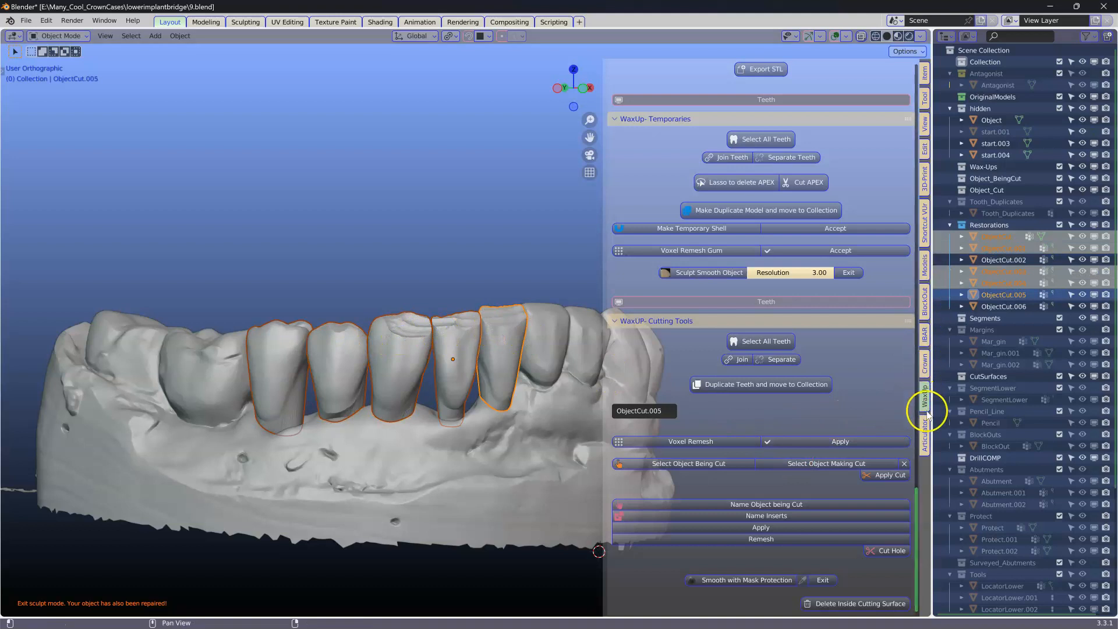
pyautogui.click(925, 364)
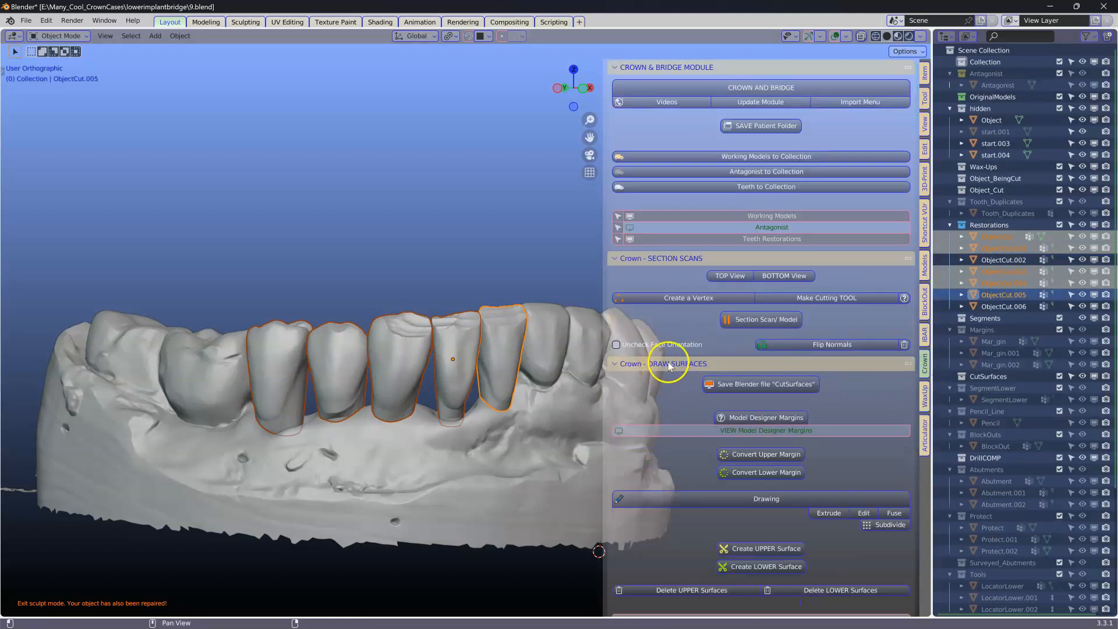
pyautogui.click(669, 363)
pyautogui.scroll(-15, 658, 492)
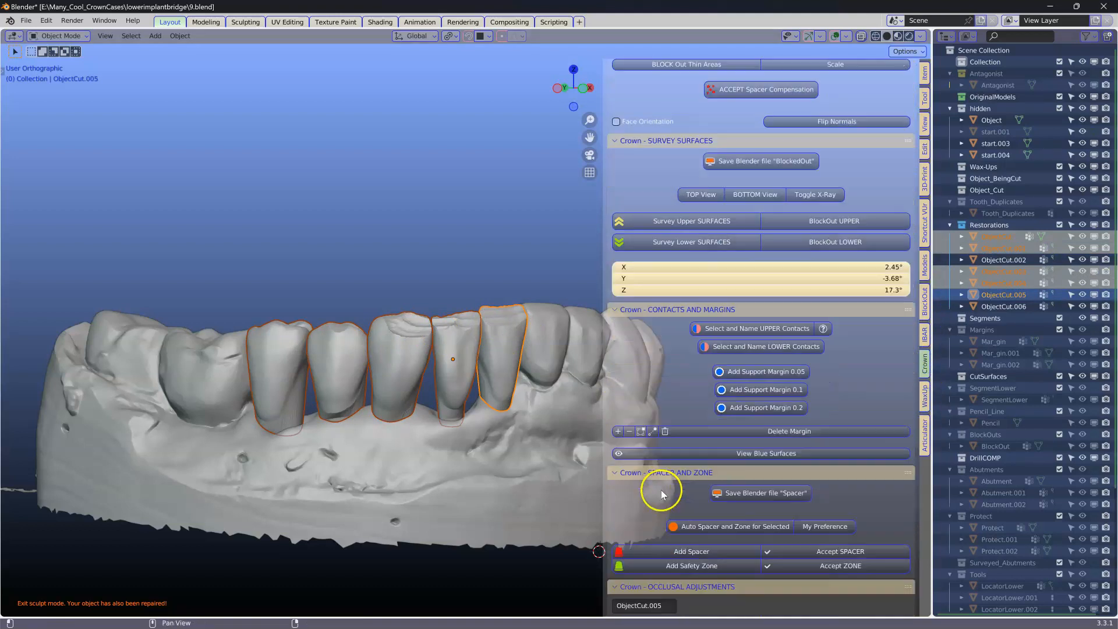
pyautogui.keyDown('ctrl'); pyautogui.click(675, 473); pyautogui.keyUp('ctrl')
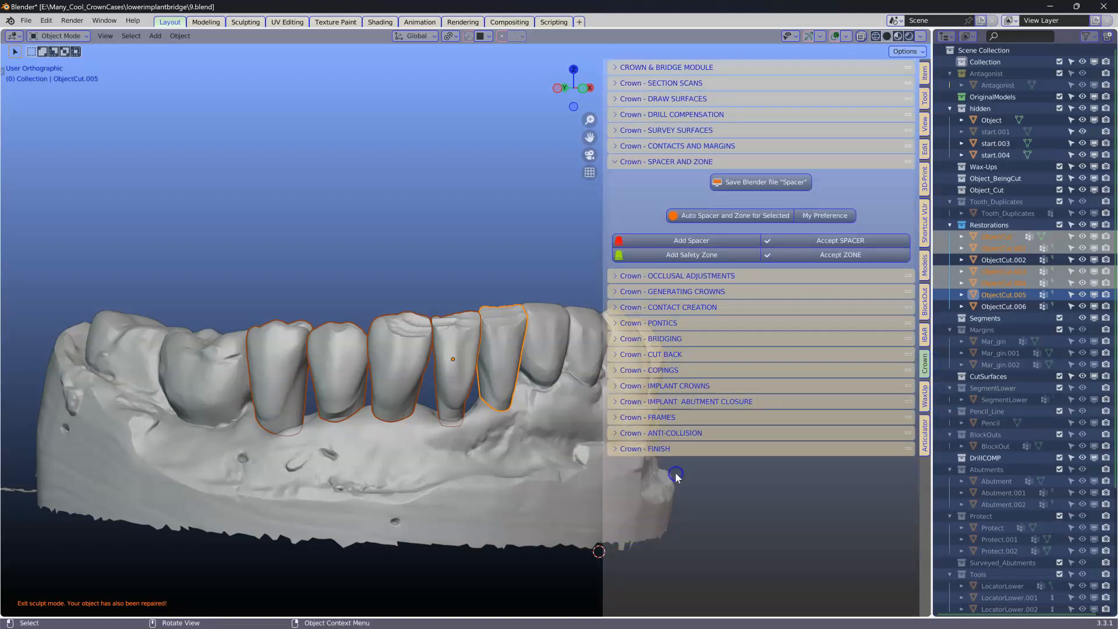
pyautogui.click(654, 341)
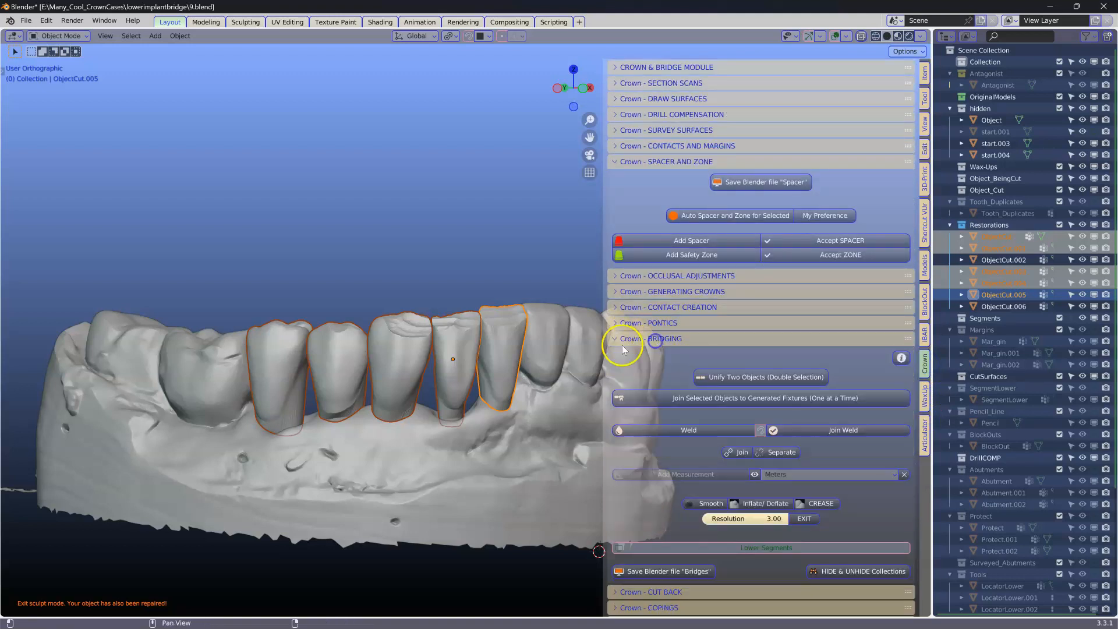
pyautogui.click(744, 380)
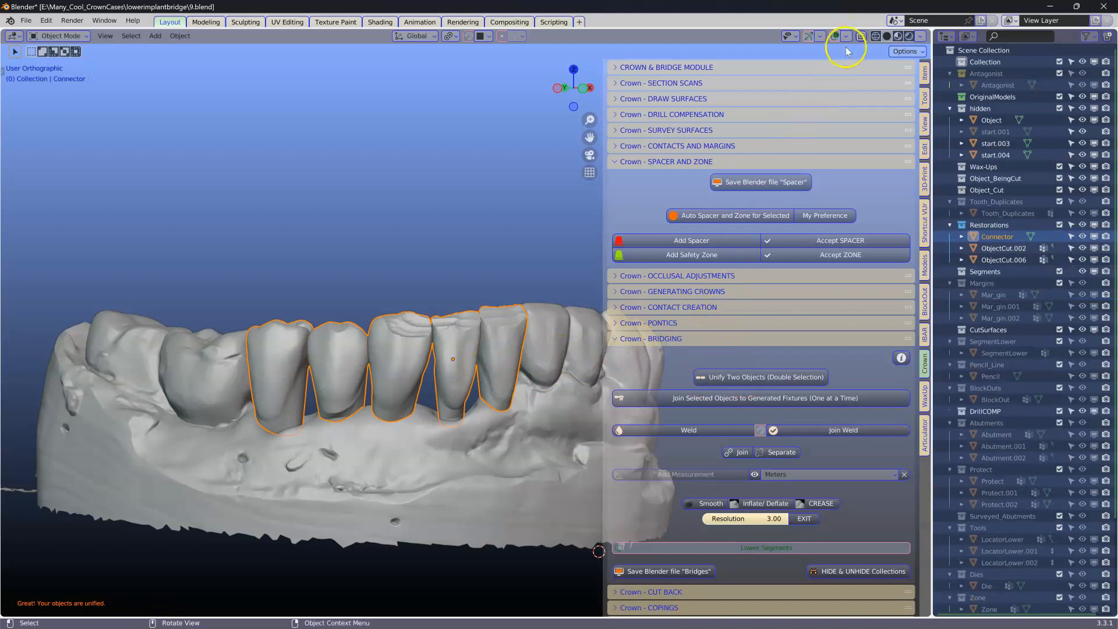
# Step: Inspect the unified connector in X-ray view from several angles
pyautogui.click(861, 38)
pyautogui.scroll(5, 336, 312)
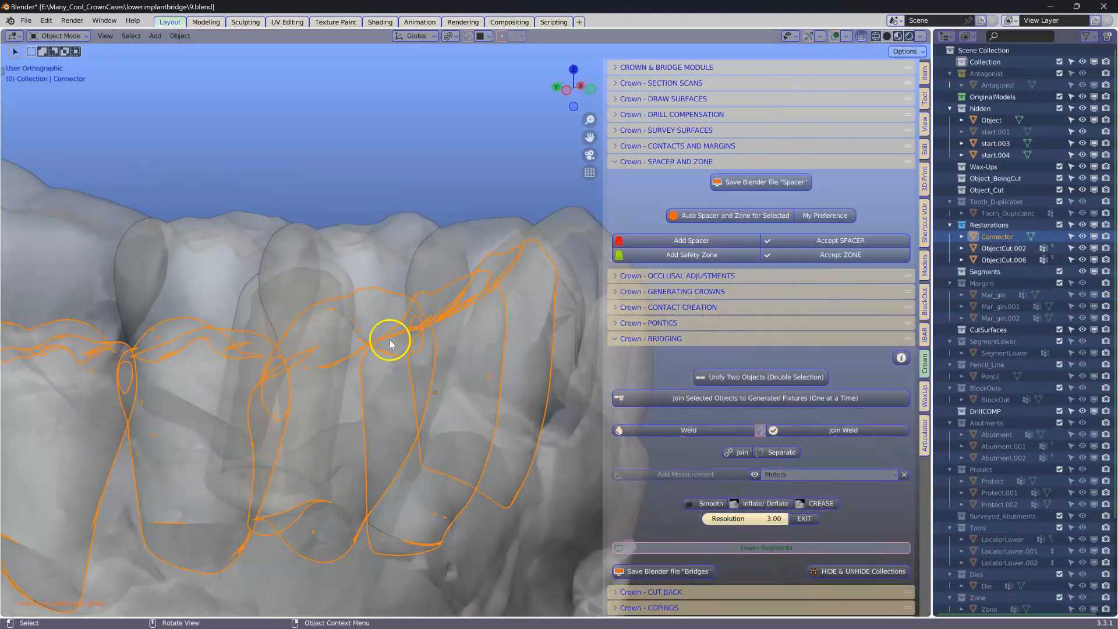
pyautogui.scroll(-3, 109, 368)
pyautogui.moveTo(198, 381); pyautogui.dragTo(64, 371, button='middle')
pyautogui.scroll(5, 143, 382)
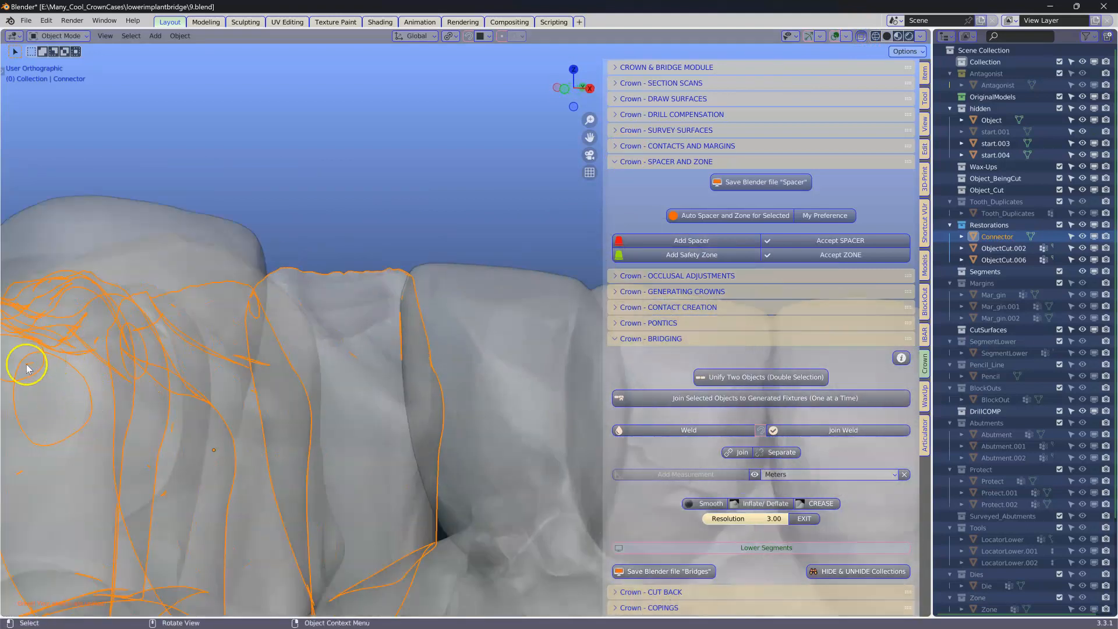
pyautogui.scroll(-3, 243, 423)
pyautogui.moveTo(243, 424)
pyautogui.mouseDown(button='middle')
pyautogui.moveTo(281, 422)
pyautogui.moveTo(228, 431)
pyautogui.mouseUp(button='middle')
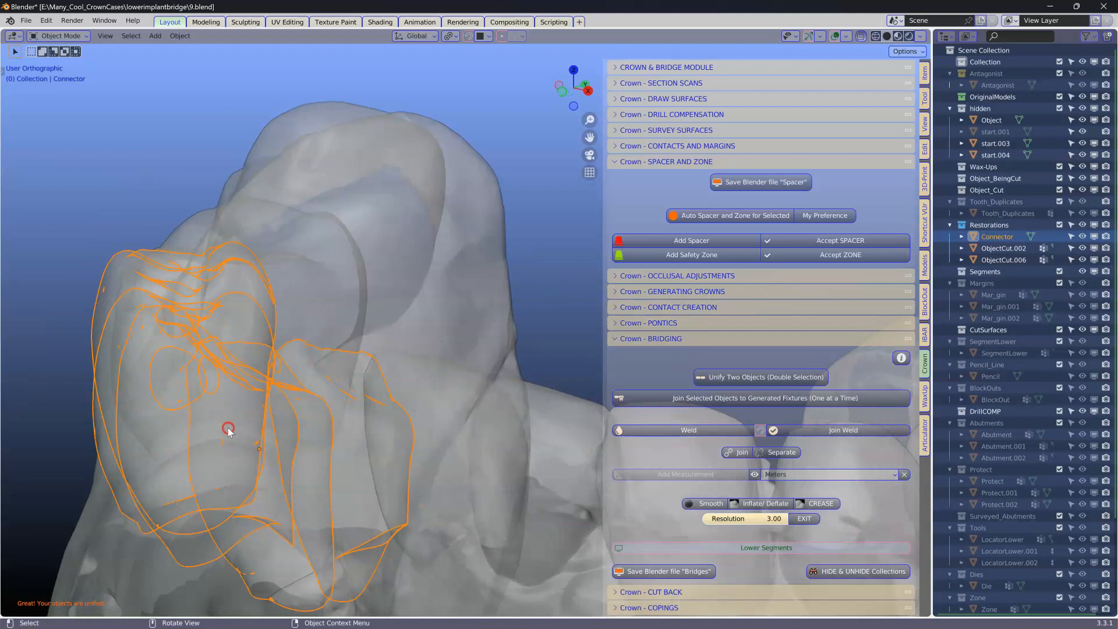
pyautogui.scroll(-3, 274, 366)
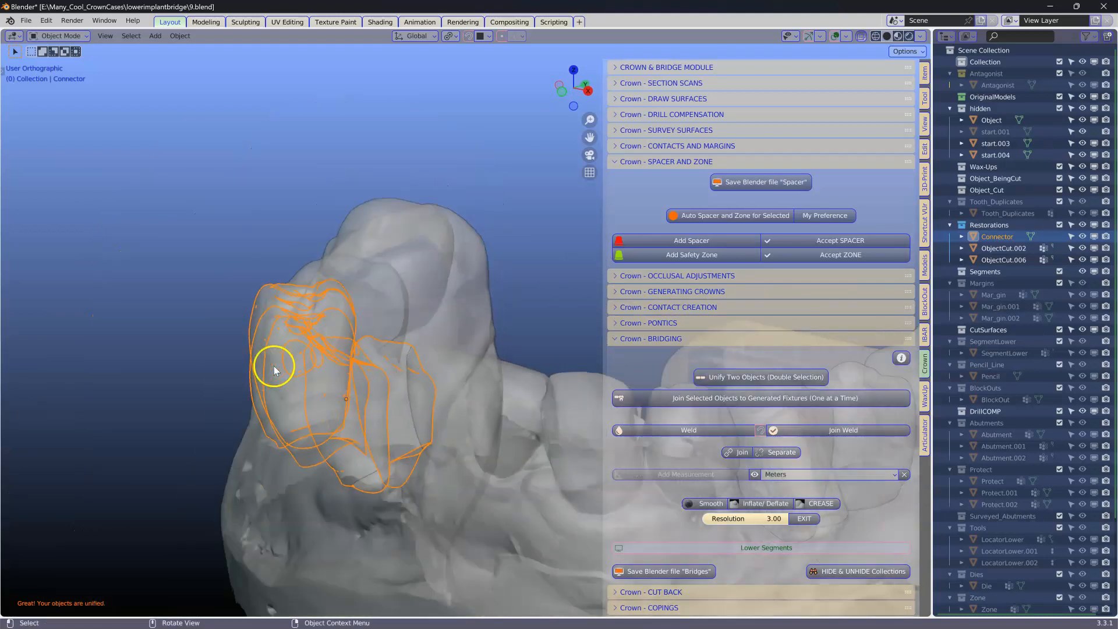
pyautogui.click(863, 36)
pyautogui.scroll(-2, 369, 249)
pyautogui.moveTo(384, 326); pyautogui.dragTo(364, 349, button='middle')
pyautogui.moveTo(457, 366); pyautogui.dragTo(216, 309, button='middle')
pyautogui.scroll(3, 274, 349)
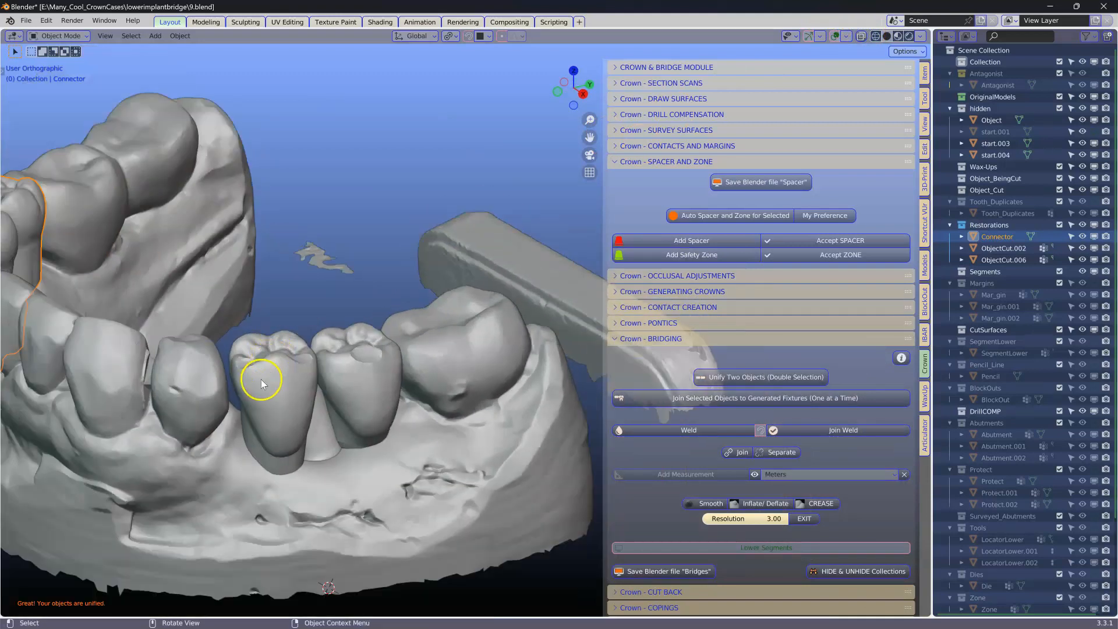
# Step: Select the remaining two cut restorations and unify them into a second connector
pyautogui.click(281, 378)
pyautogui.keyDown('shift'); pyautogui.click(361, 365); pyautogui.keyUp('shift')
pyautogui.click(702, 376)
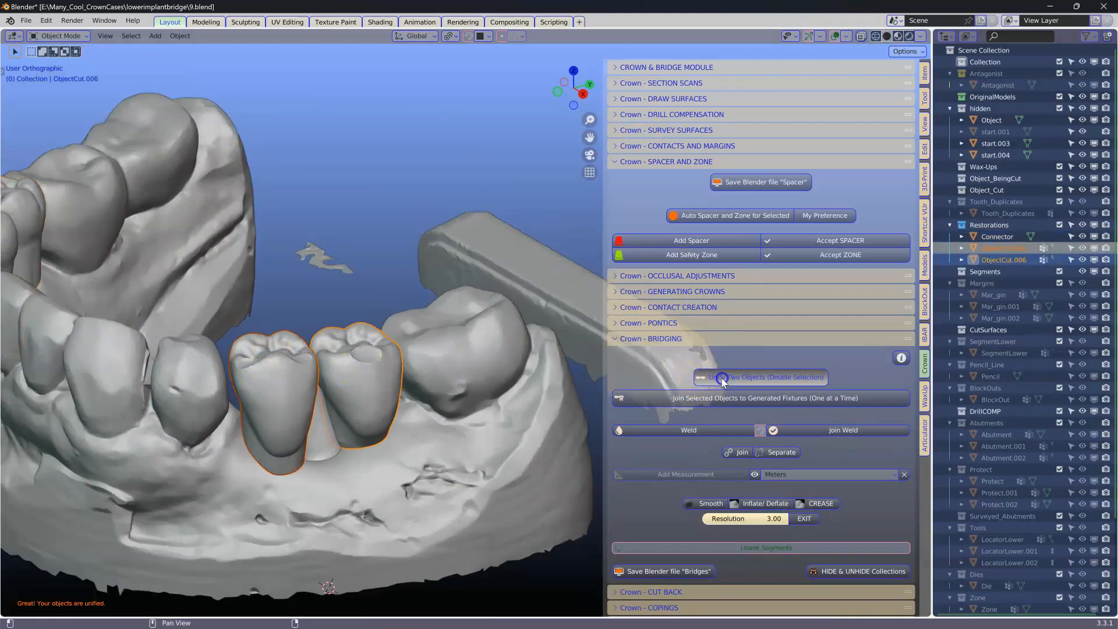
pyautogui.moveTo(348, 390); pyautogui.dragTo(329, 357, button='middle')
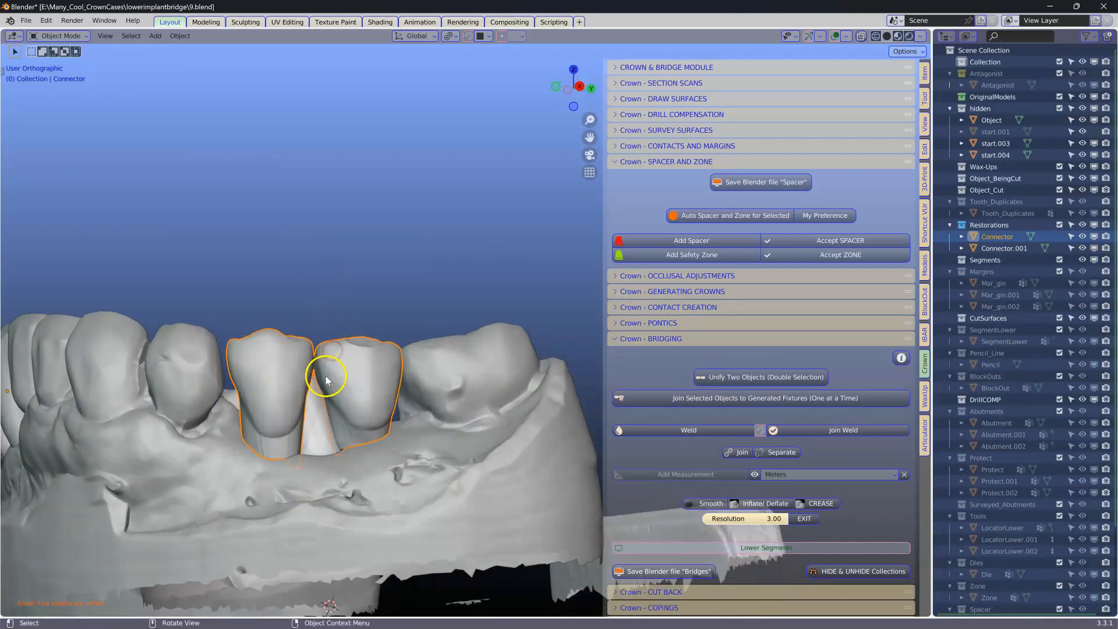
# Step: Join the selected connector to the generated lower coping fixtures
pyautogui.click(760, 398)
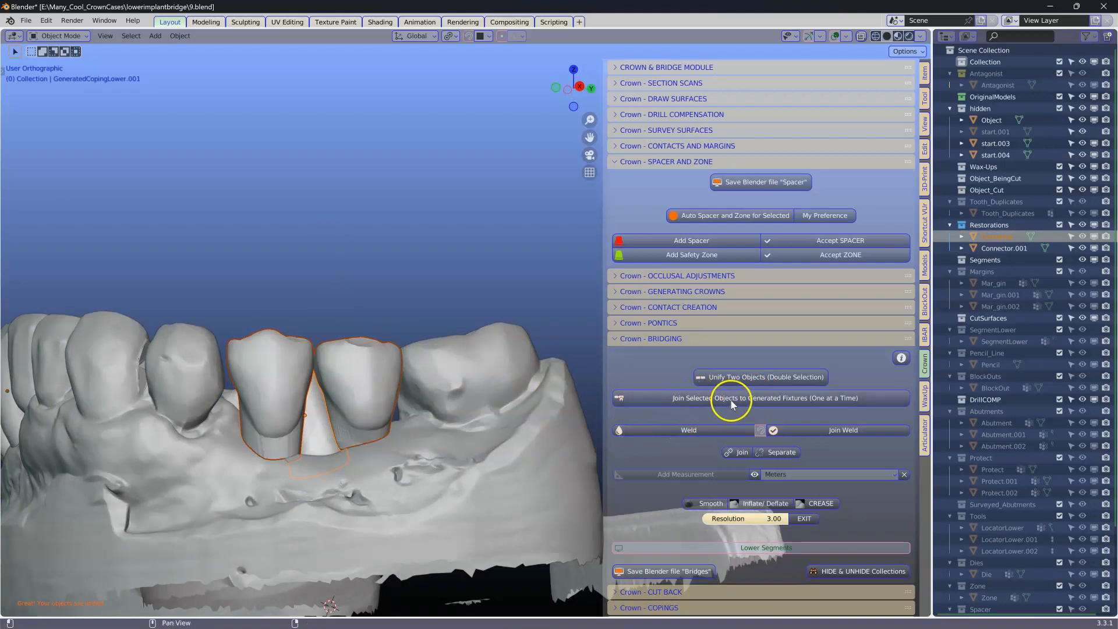
pyautogui.scroll(1, 339, 379)
pyautogui.keyDown('shift'); pyautogui.moveTo(338, 379); pyautogui.dragTo(464, 265, button='middle'); pyautogui.keyUp('shift')
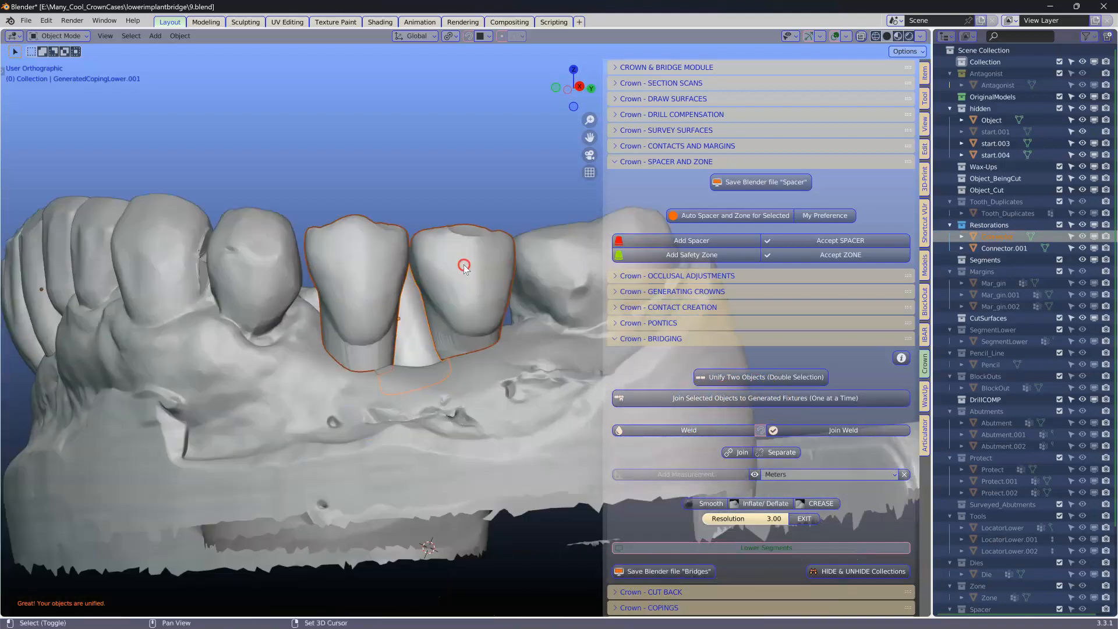
pyautogui.click(360, 246)
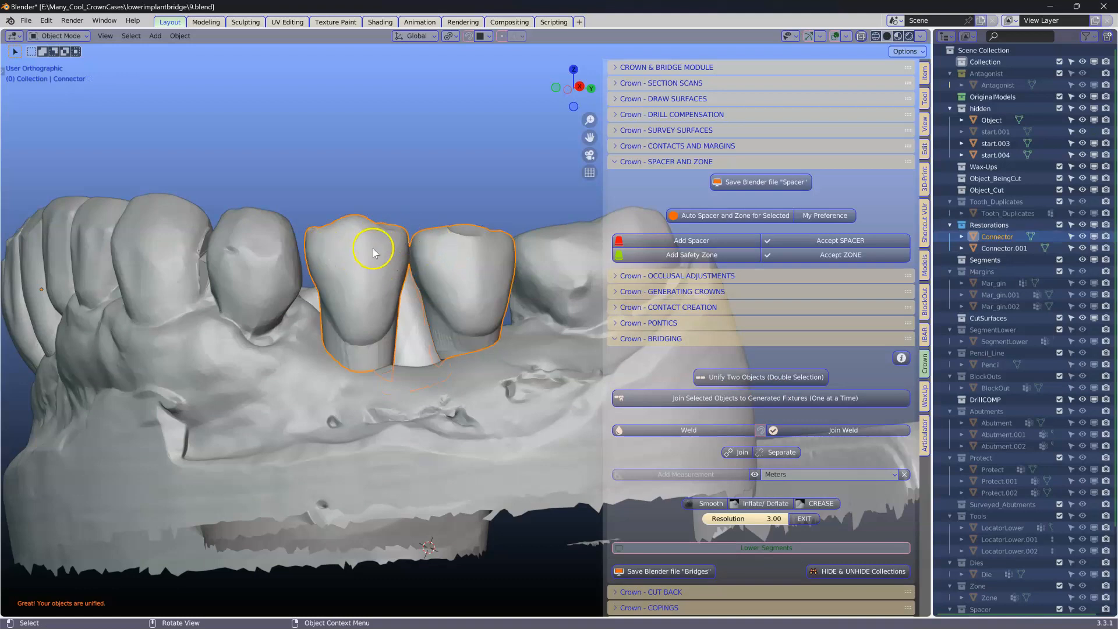
pyautogui.moveTo(386, 249); pyautogui.dragTo(385, 250, button='middle')
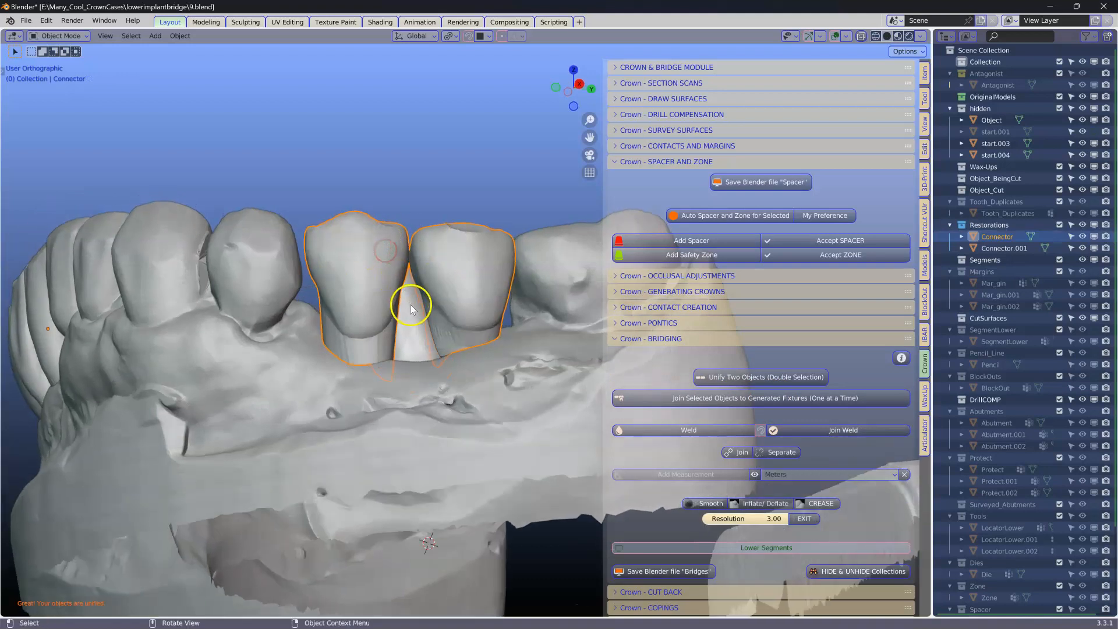
# Step: Isolate the first connector with its lower coping and join it to the generated fixture using Join Selected Objects to Generated Fixtures
pyautogui.keyDown('shift'); pyautogui.click(414, 332); pyautogui.keyUp('shift')
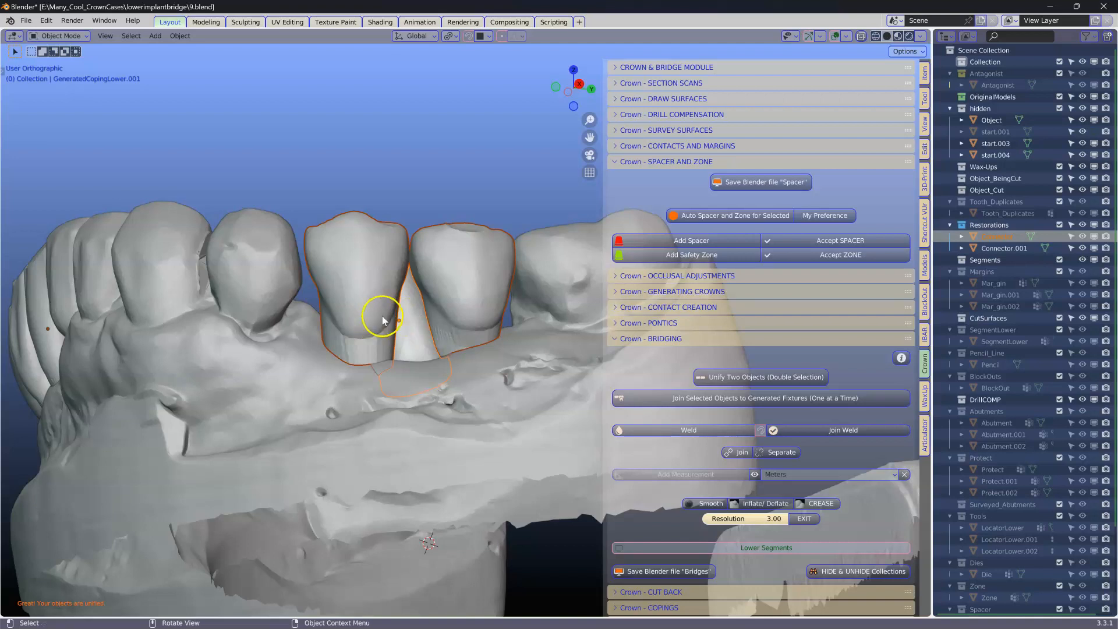
pyautogui.click(480, 424)
pyautogui.press('h')
pyautogui.click(366, 302)
pyautogui.moveTo(447, 288); pyautogui.dragTo(347, 273, button='middle')
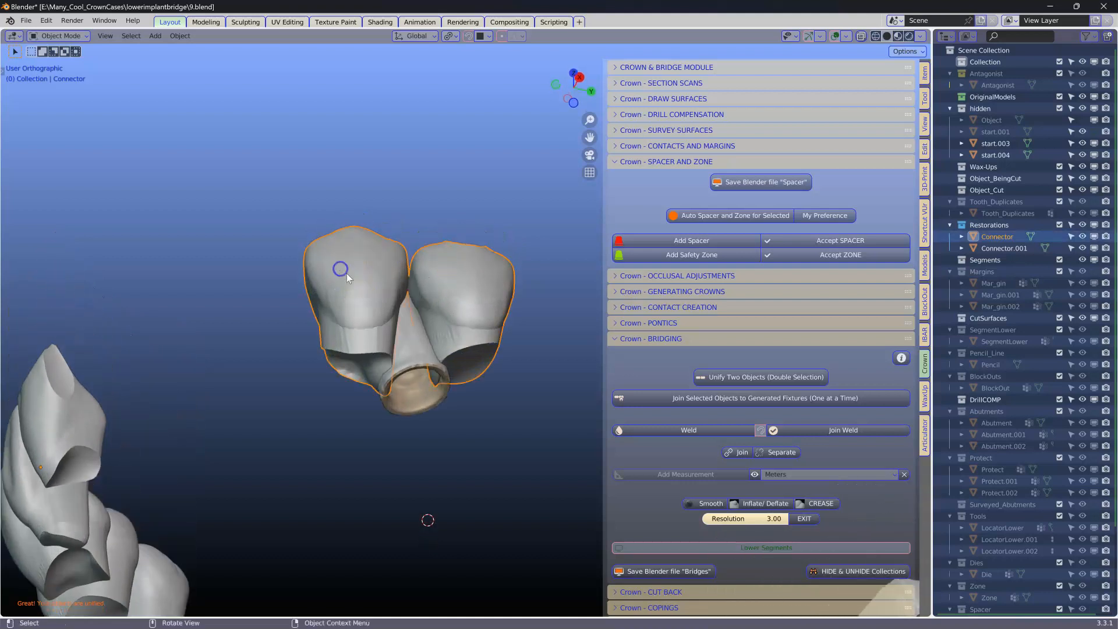
pyautogui.keyDown('shift'); pyautogui.click(412, 341); pyautogui.keyUp('shift')
pyautogui.moveTo(426, 399); pyautogui.dragTo(402, 350, button='middle')
pyautogui.scroll(3, 400, 357)
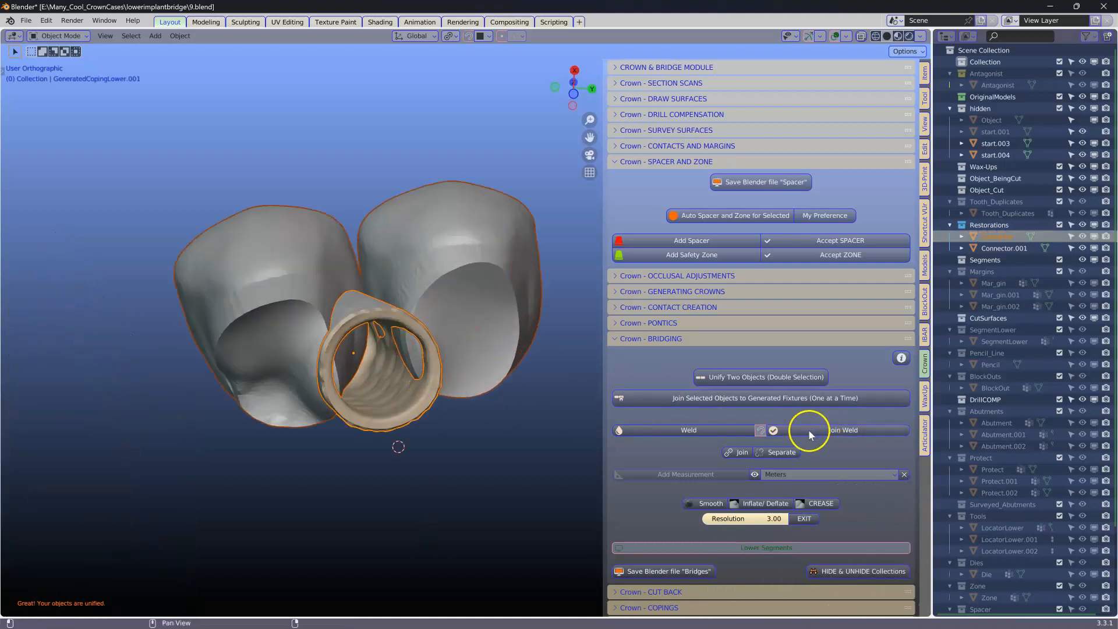
pyautogui.click(726, 402)
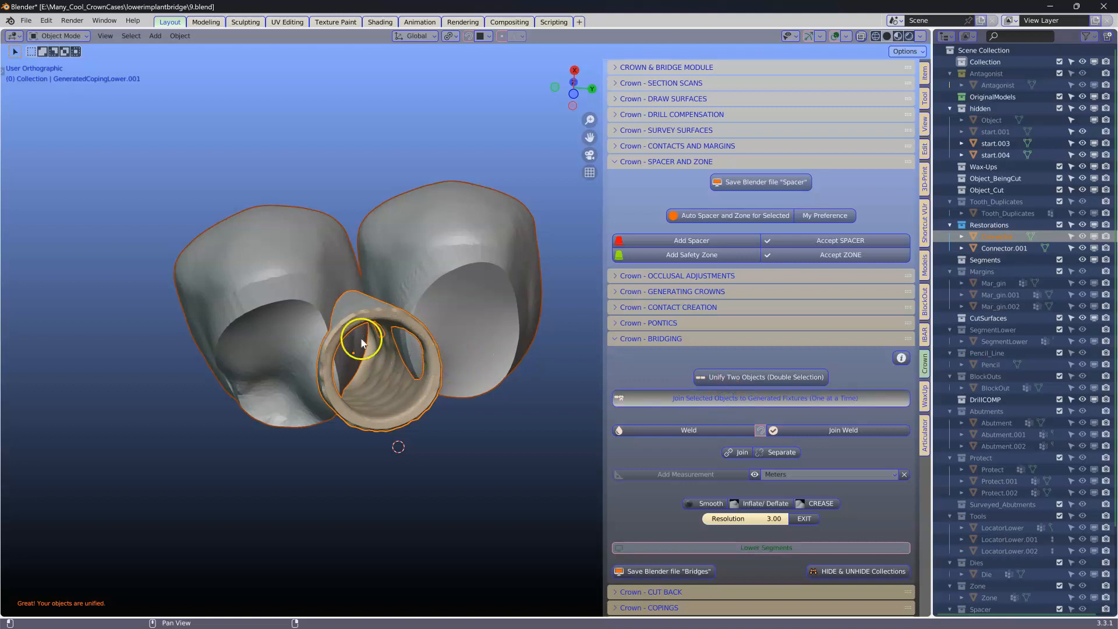
pyautogui.moveTo(361, 338); pyautogui.dragTo(401, 387, button='middle')
pyautogui.scroll(-5, 400, 387)
pyautogui.moveTo(245, 315); pyautogui.dragTo(367, 321, button='middle')
pyautogui.keyDown('shift'); pyautogui.moveTo(168, 337); pyautogui.dragTo(406, 310, button='middle'); pyautogui.keyUp('shift')
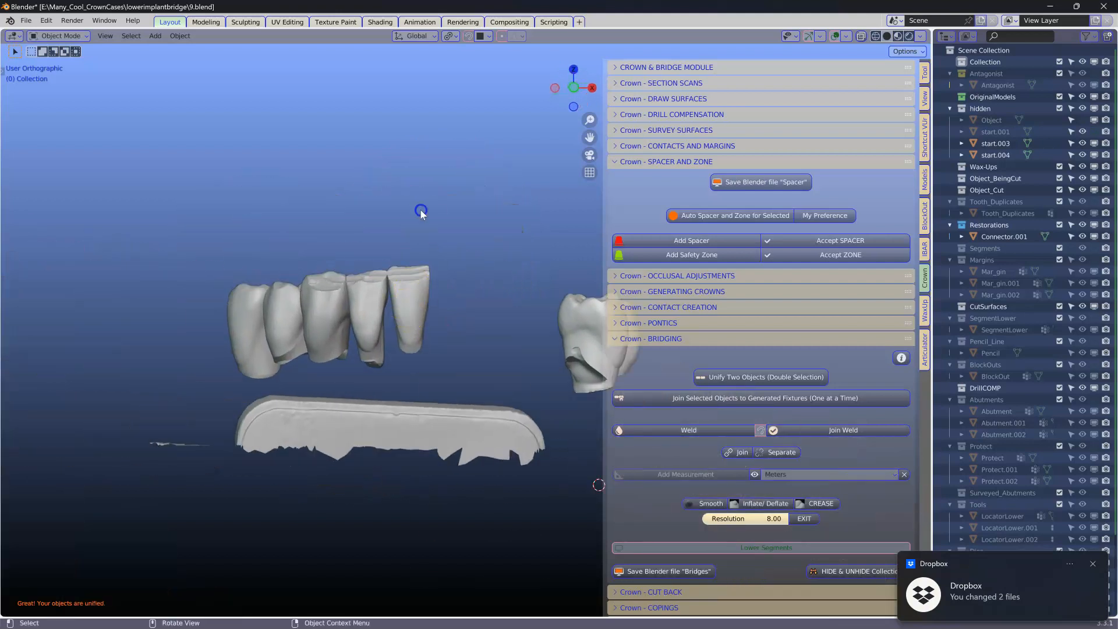
# Step: Unhide all objects, then delete the gum model and the two remaining start scans
pyautogui.hotkey('alt', 'h')
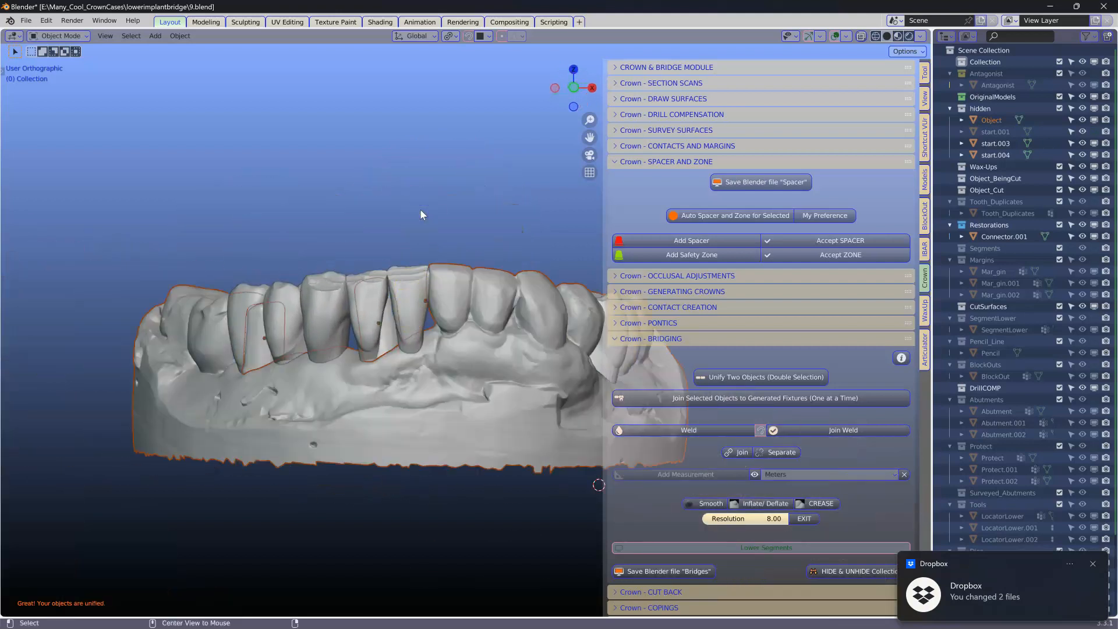
pyautogui.click(307, 389)
pyautogui.press('x')
pyautogui.click(301, 390)
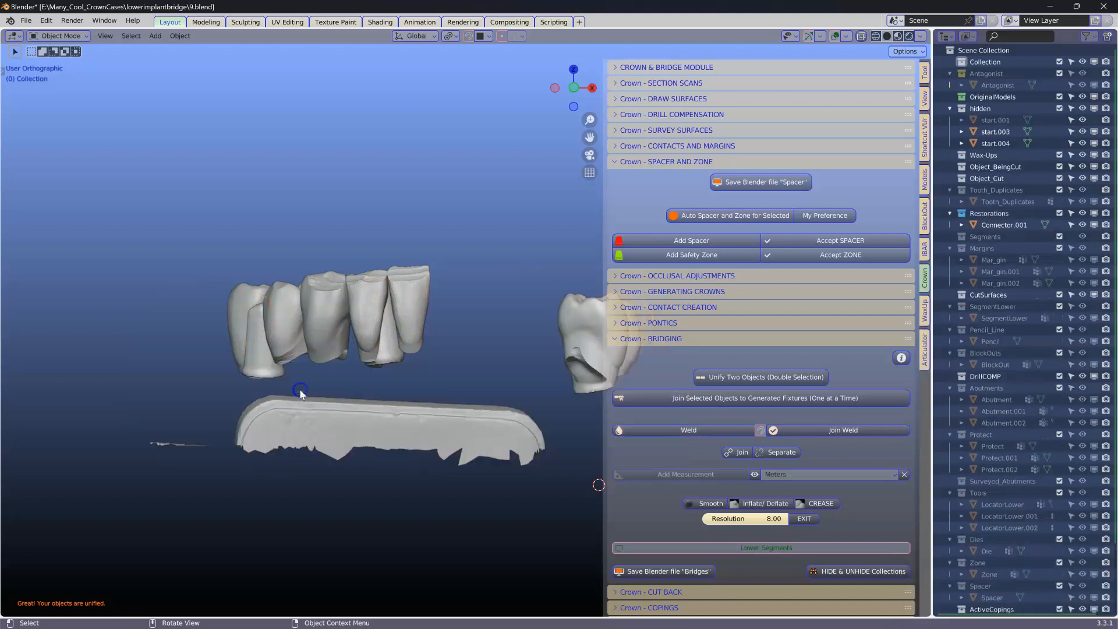
pyautogui.click(327, 423)
pyautogui.press('x')
pyautogui.click(327, 424)
pyautogui.click(195, 444)
pyautogui.press('x')
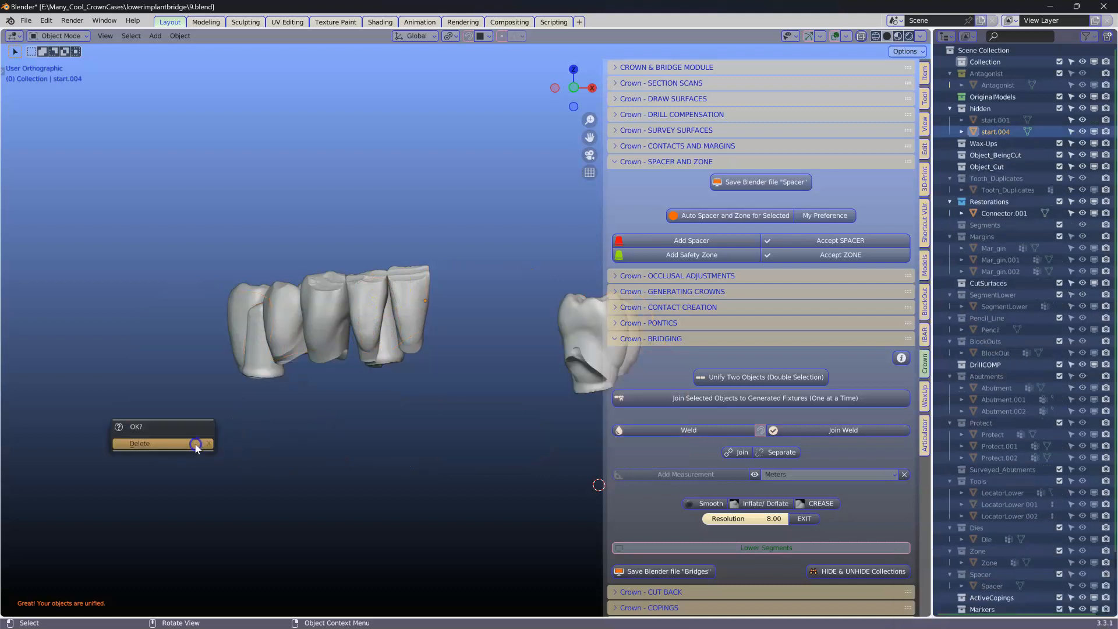
pyautogui.click(195, 444)
# Step: Select the second connector together with its lower coping and join it to the generated fixture
pyautogui.scroll(3, 265, 371)
pyautogui.click(270, 298)
pyautogui.moveTo(271, 298); pyautogui.dragTo(297, 217, button='middle')
pyautogui.moveTo(343, 260); pyautogui.dragTo(261, 228, button='middle')
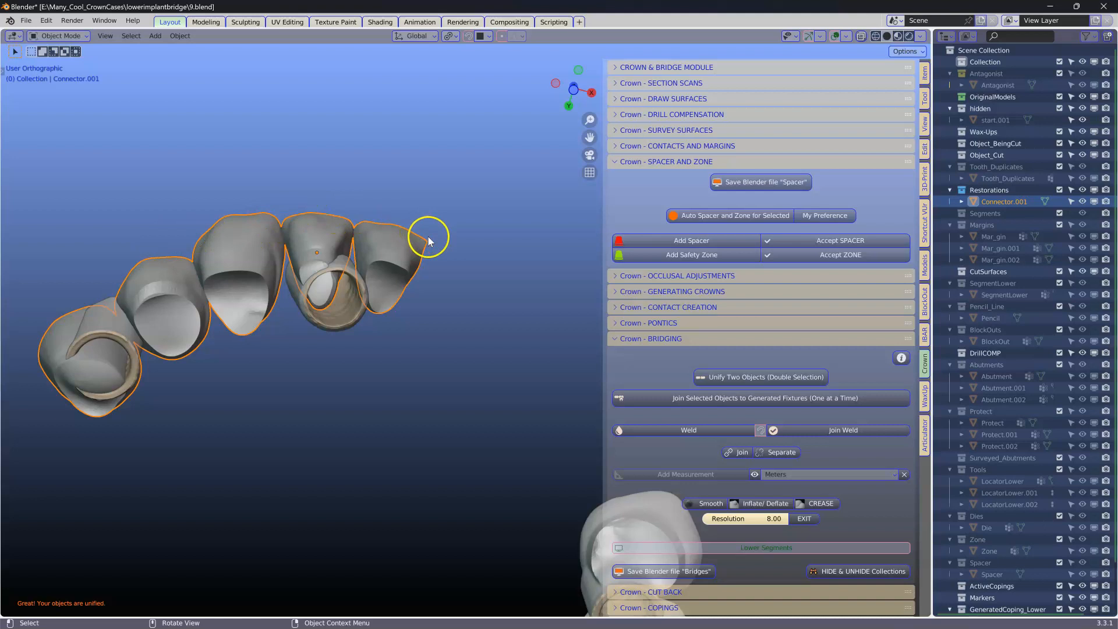
pyautogui.click(346, 264)
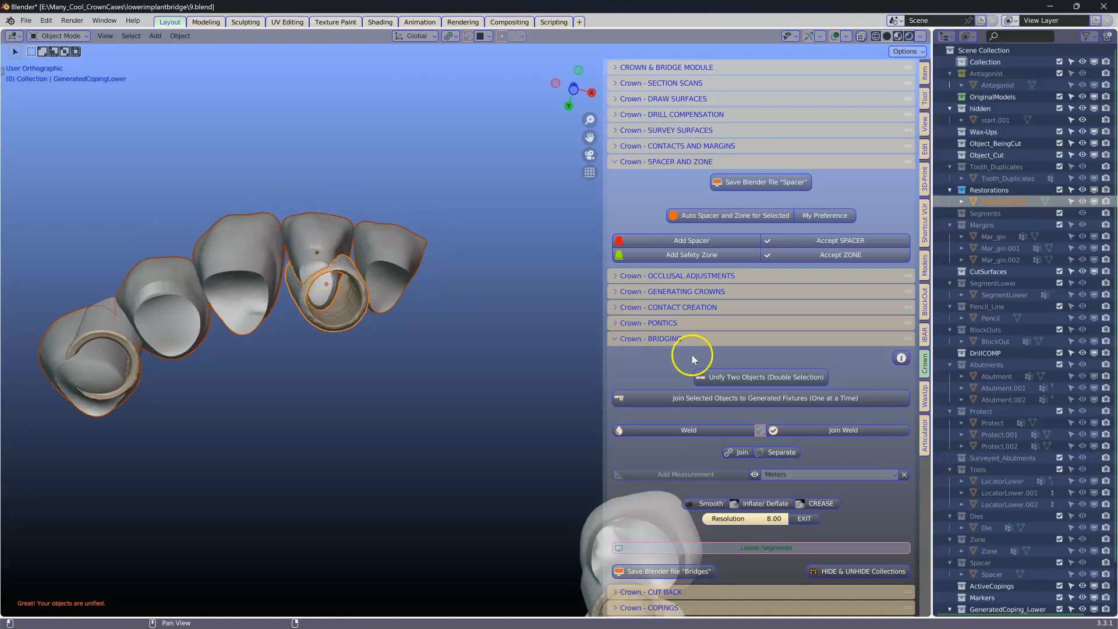
pyautogui.click(709, 400)
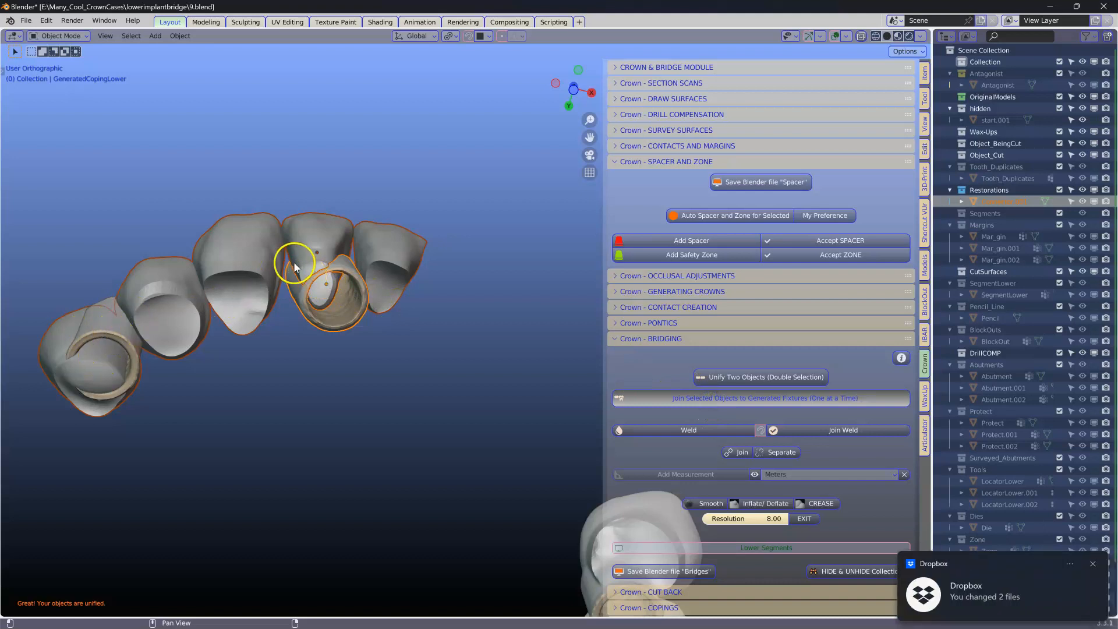
# Step: Select the remaining end crown with its coping and join them to the generated fixture
pyautogui.moveTo(224, 262); pyautogui.dragTo(236, 263, button='middle')
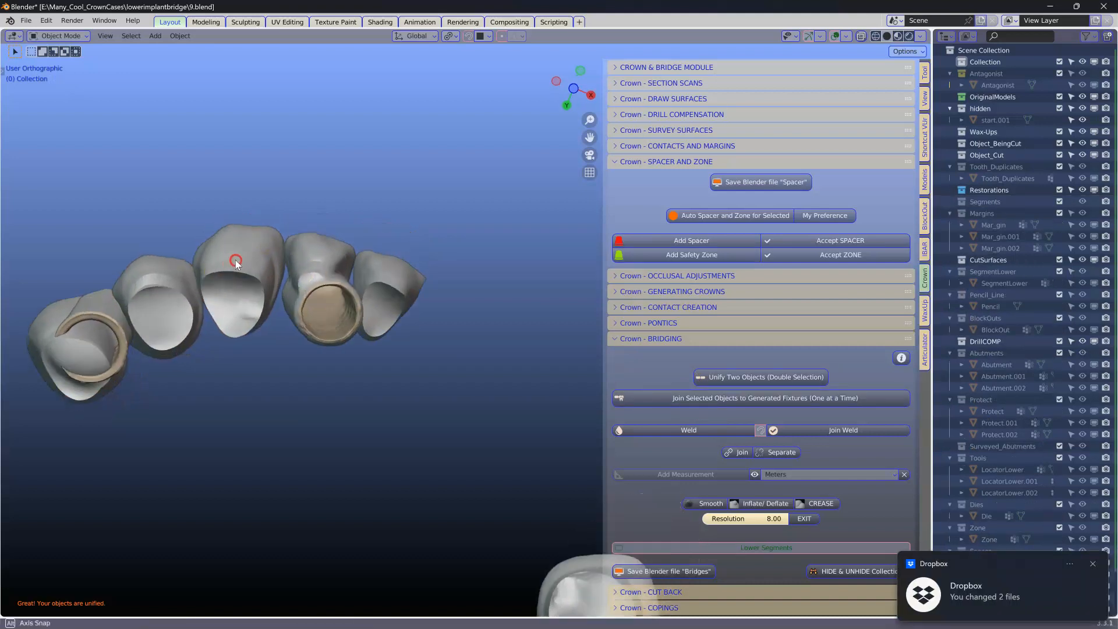
pyautogui.click(175, 279)
pyautogui.click(86, 309)
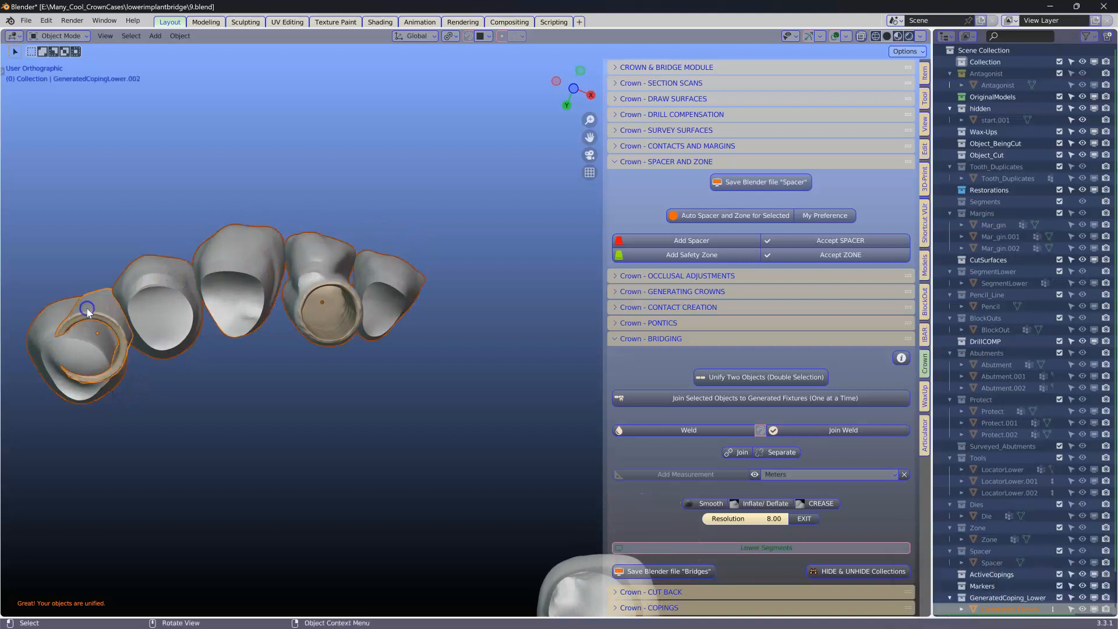
pyautogui.click(743, 399)
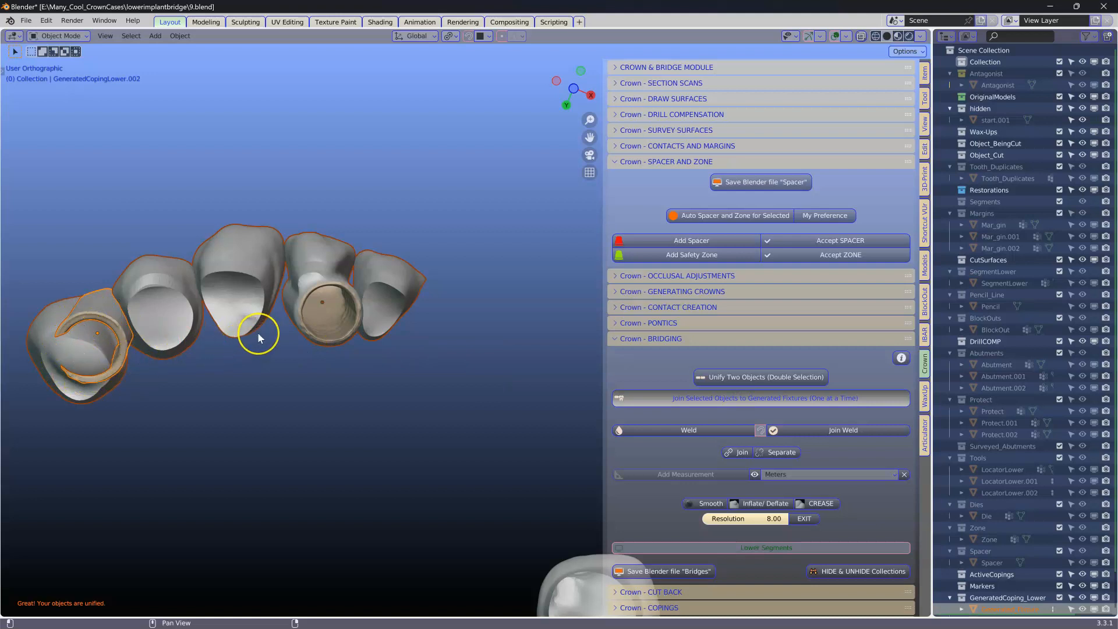
# Step: Select the generated bridge fixture and add a Weld sphere to it
pyautogui.click(280, 250)
pyautogui.moveTo(282, 253); pyautogui.dragTo(165, 337, button='middle')
pyautogui.scroll(4, 154, 297)
pyautogui.keyDown('shift'); pyautogui.click(125, 243); pyautogui.keyUp('shift')
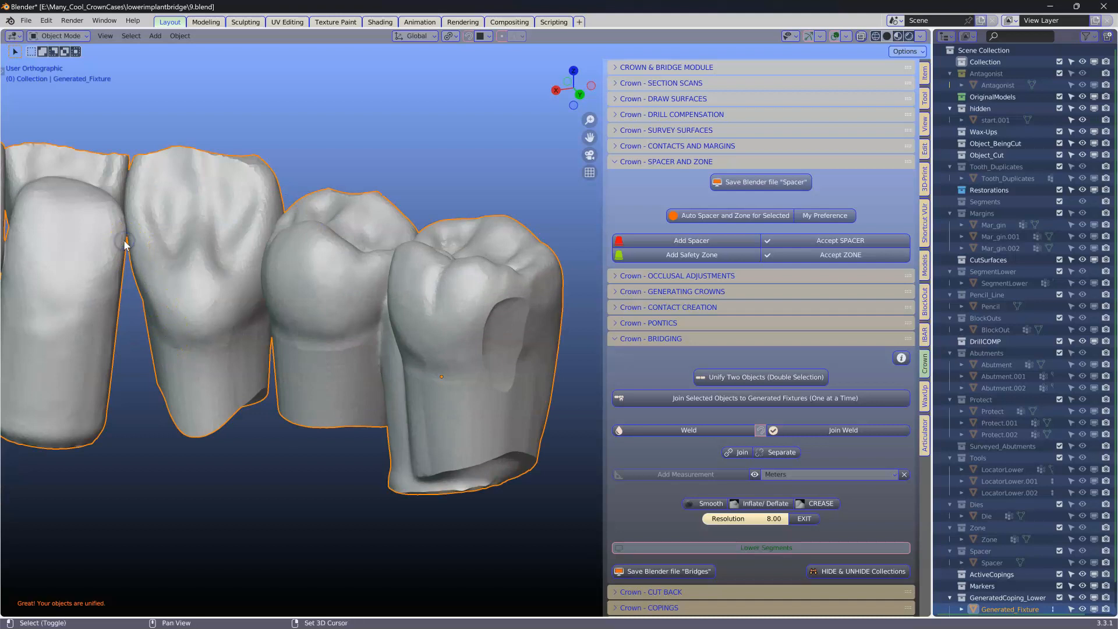
pyautogui.moveTo(126, 232); pyautogui.dragTo(525, 420, button='middle')
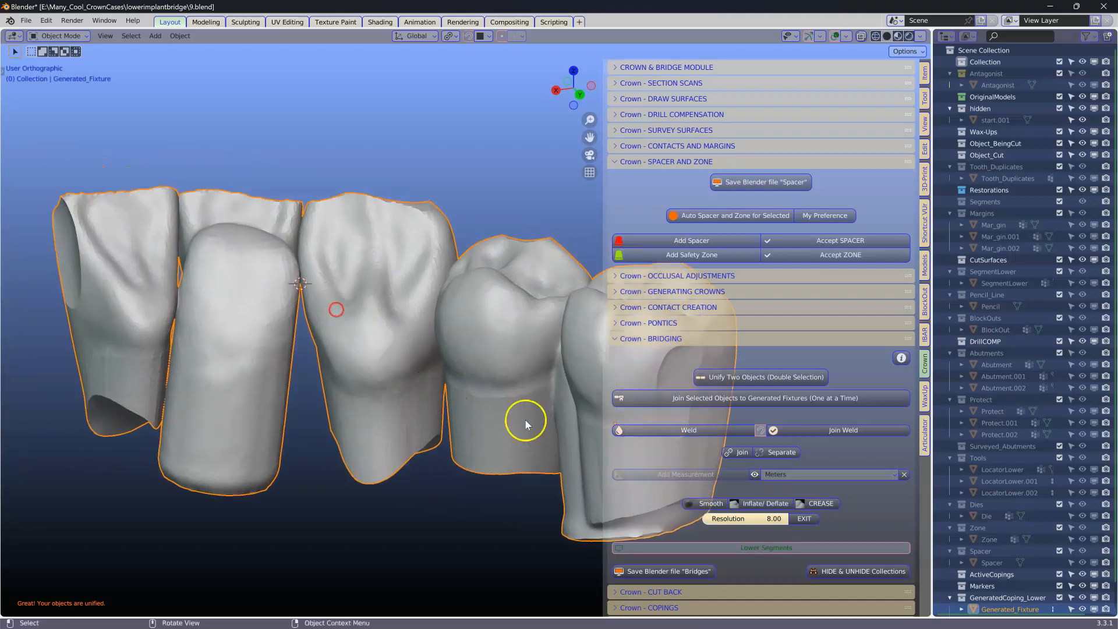
pyautogui.click(679, 433)
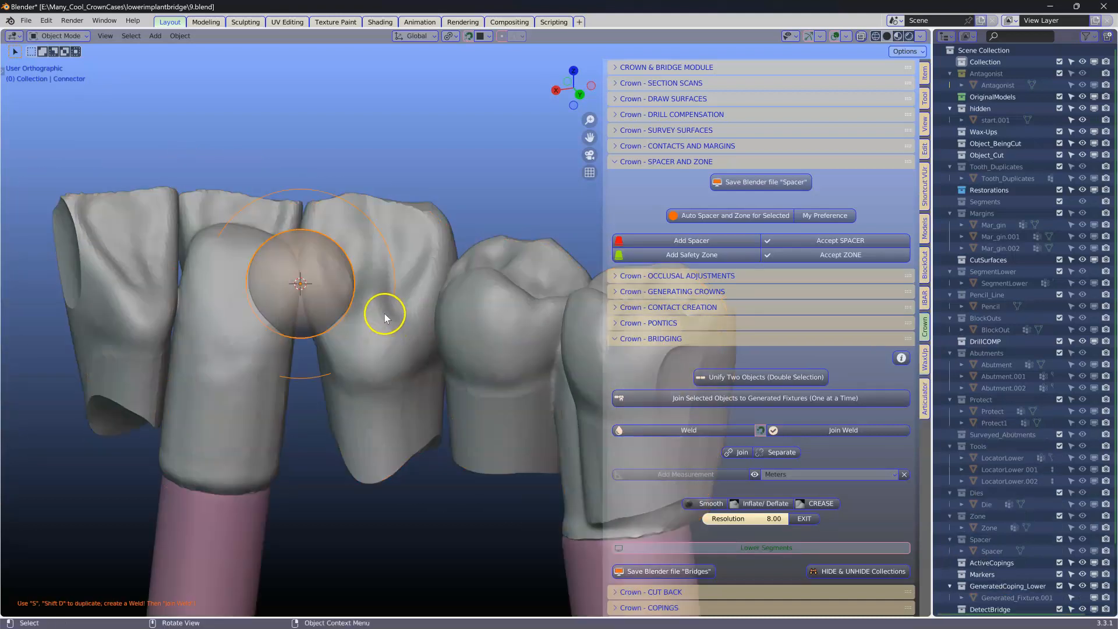
# Step: Scale the weld sphere down and move it into the gap between the first two crowns
pyautogui.press('s')
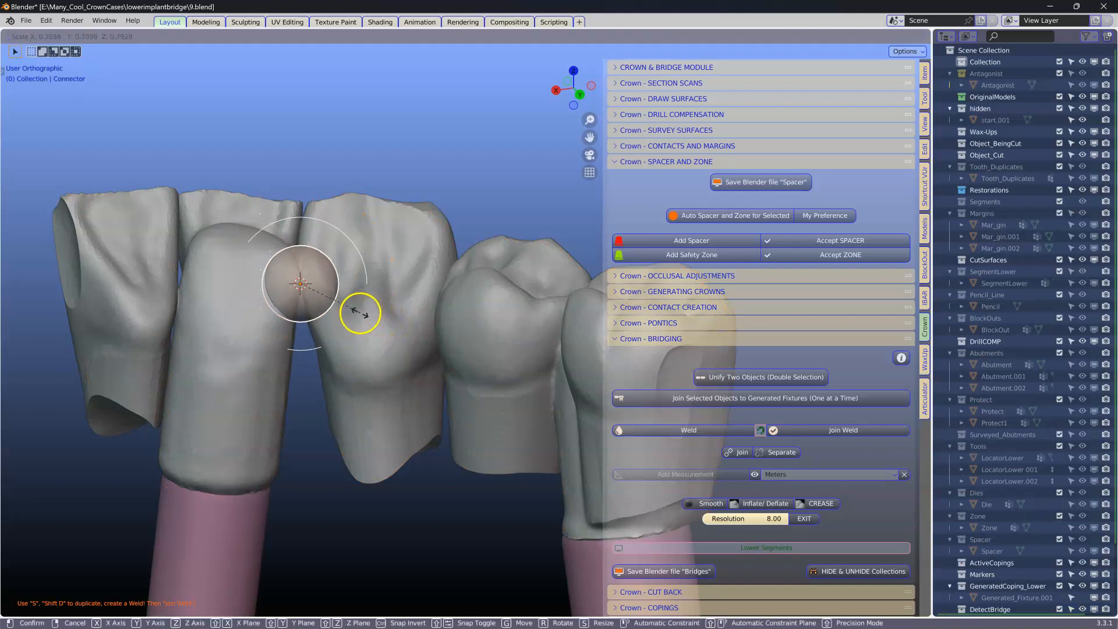
pyautogui.click(308, 298)
pyautogui.moveTo(308, 298); pyautogui.dragTo(316, 365, button='middle')
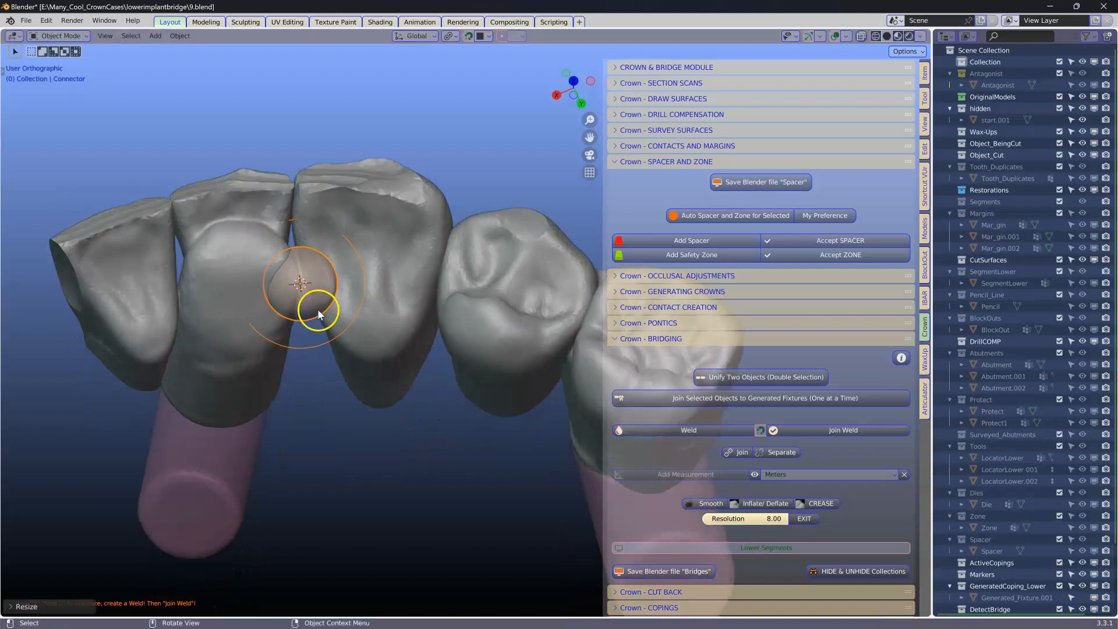
pyautogui.press('g')
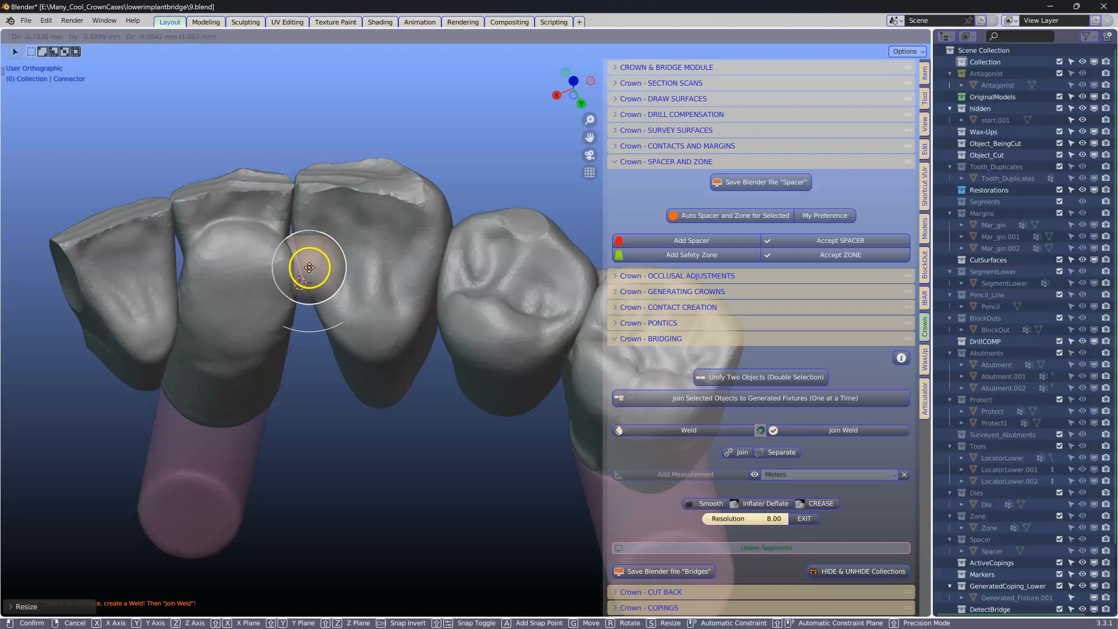
pyautogui.click(304, 260)
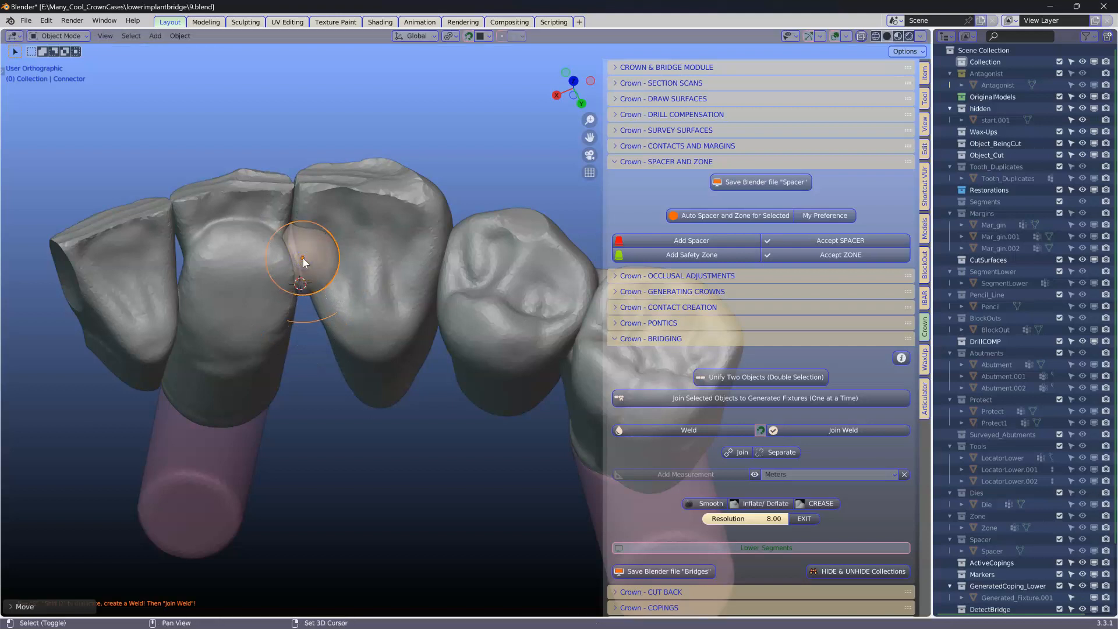
# Step: Duplicate the weld sphere into the neighbouring interproximal gaps and enlarge the latest copy
pyautogui.hotkey('shift', 'd')
pyautogui.click(192, 295)
pyautogui.moveTo(192, 295); pyautogui.dragTo(183, 313, button='middle')
pyautogui.hotkey('shift', 'd')
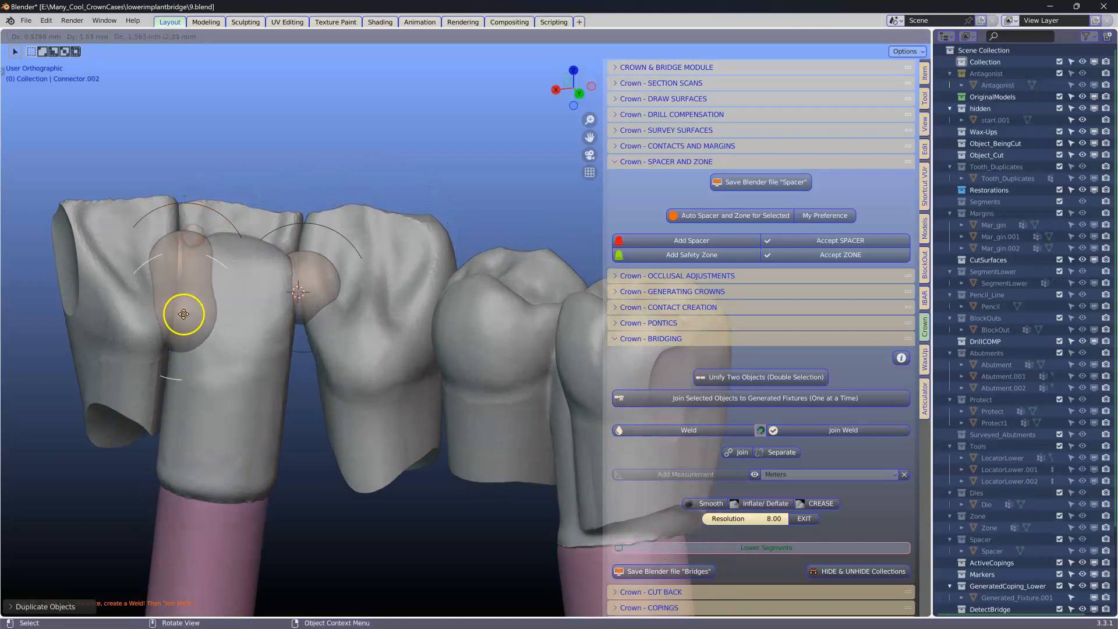
pyautogui.click(177, 324)
pyautogui.hotkey('shift', 'd')
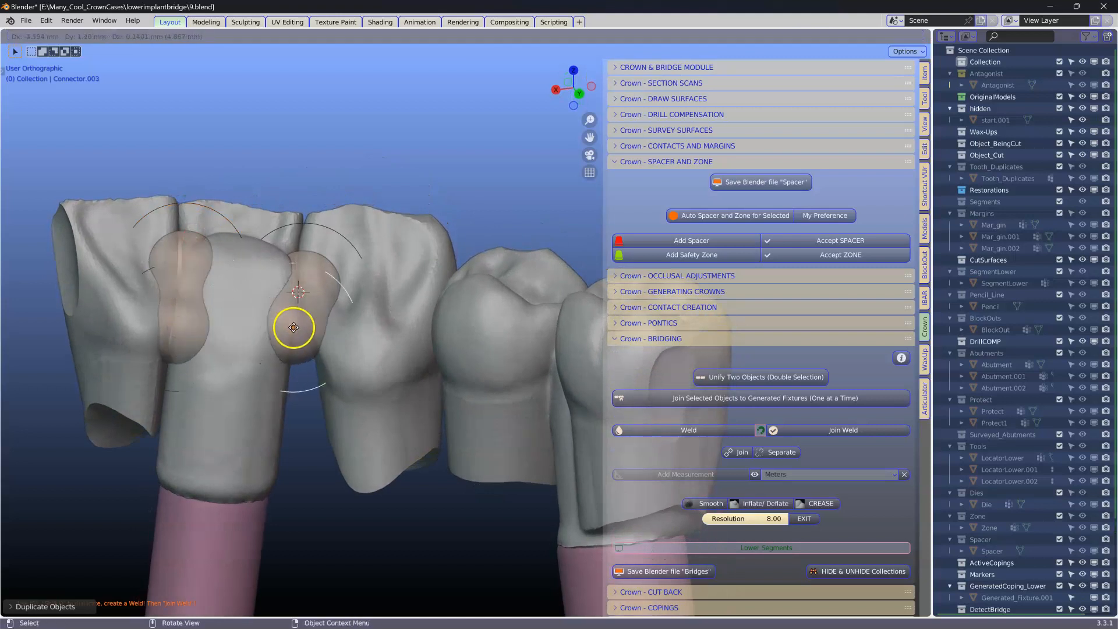
pyautogui.click(294, 328)
pyautogui.moveTo(292, 326)
pyautogui.mouseDown(button='middle')
pyautogui.moveTo(327, 282)
pyautogui.moveTo(529, 287)
pyautogui.moveTo(299, 305)
pyautogui.moveTo(296, 315)
pyautogui.mouseUp(button='middle')
pyautogui.press('s')
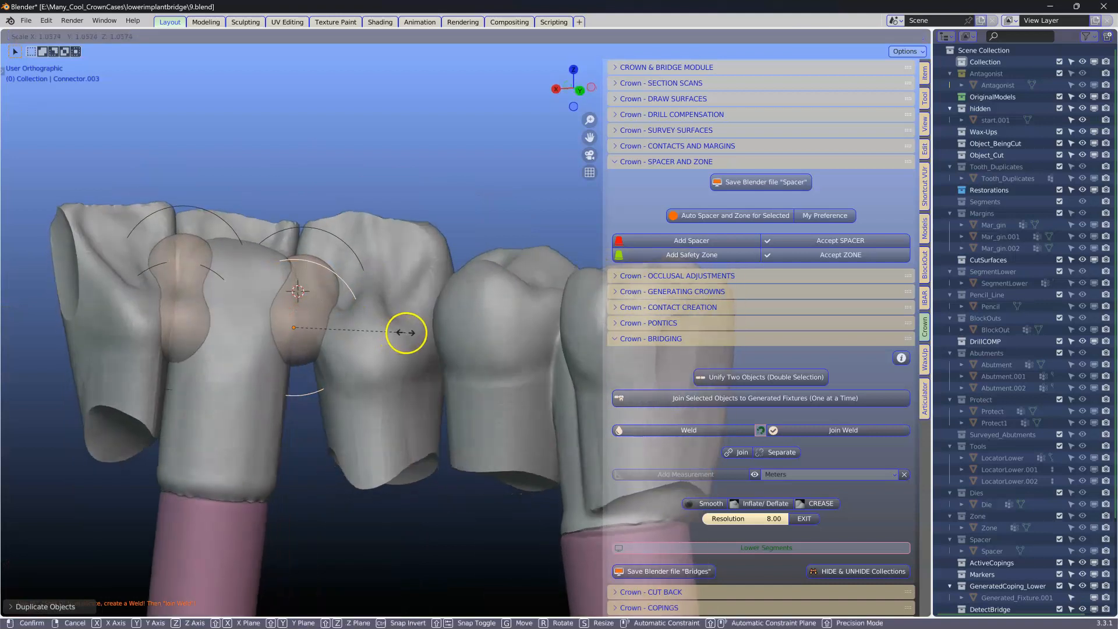
pyautogui.click(407, 330)
pyautogui.moveTo(407, 263); pyautogui.dragTo(247, 310, button='middle')
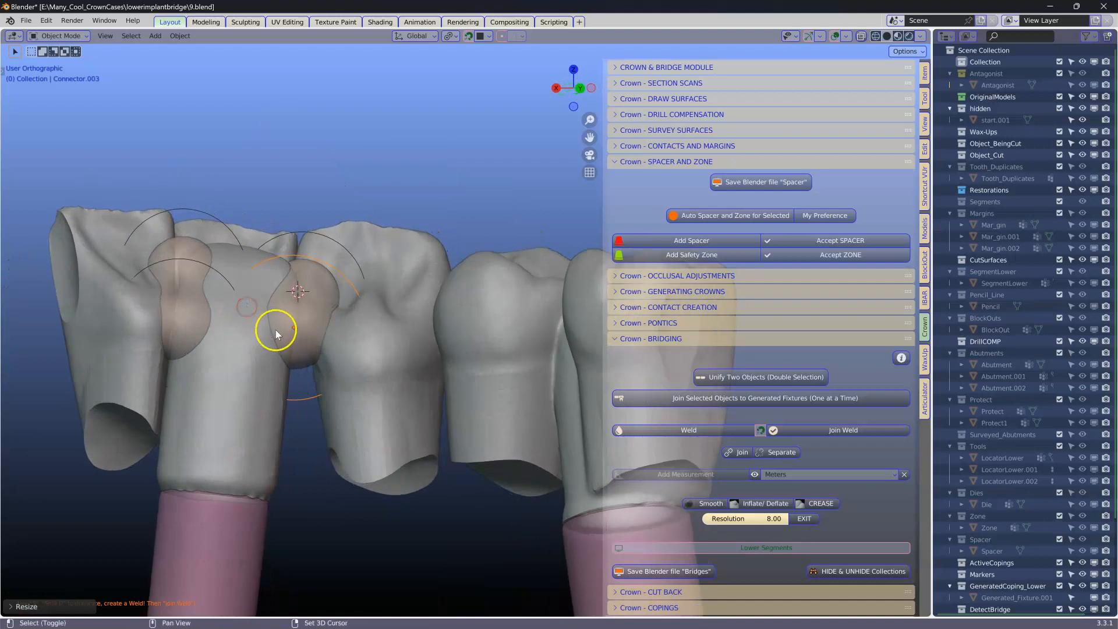
# Step: Place further duplicated weld spheres into the gaps between the crowns along the bridge
pyautogui.hotkey('shift', 'd')
pyautogui.click(302, 371)
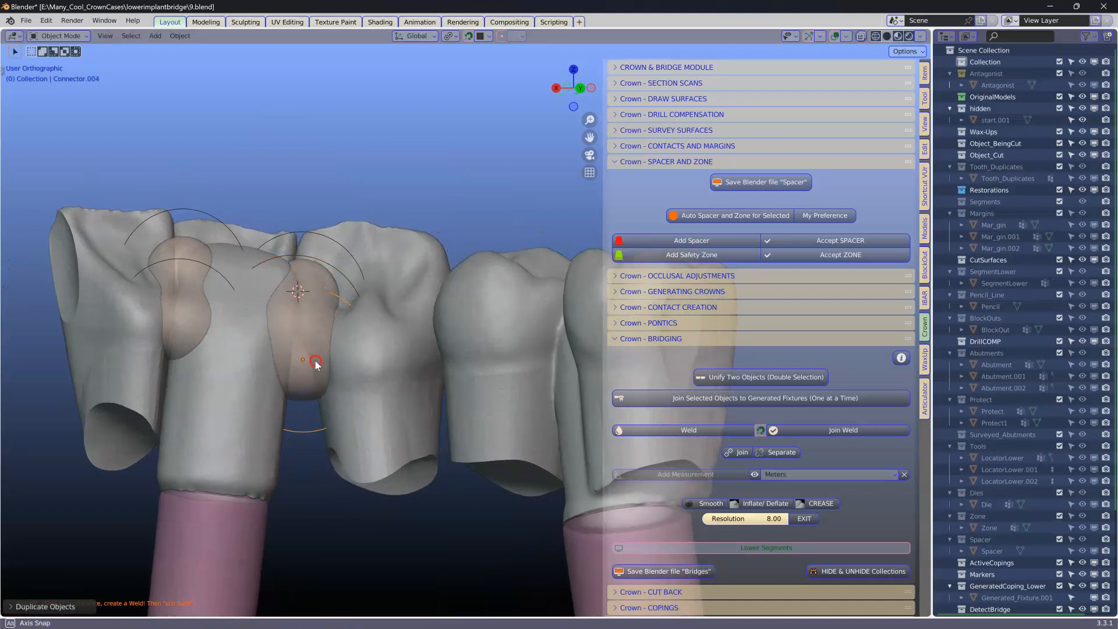
pyautogui.moveTo(302, 370); pyautogui.dragTo(341, 373, button='middle')
pyautogui.hotkey('shift', 'd')
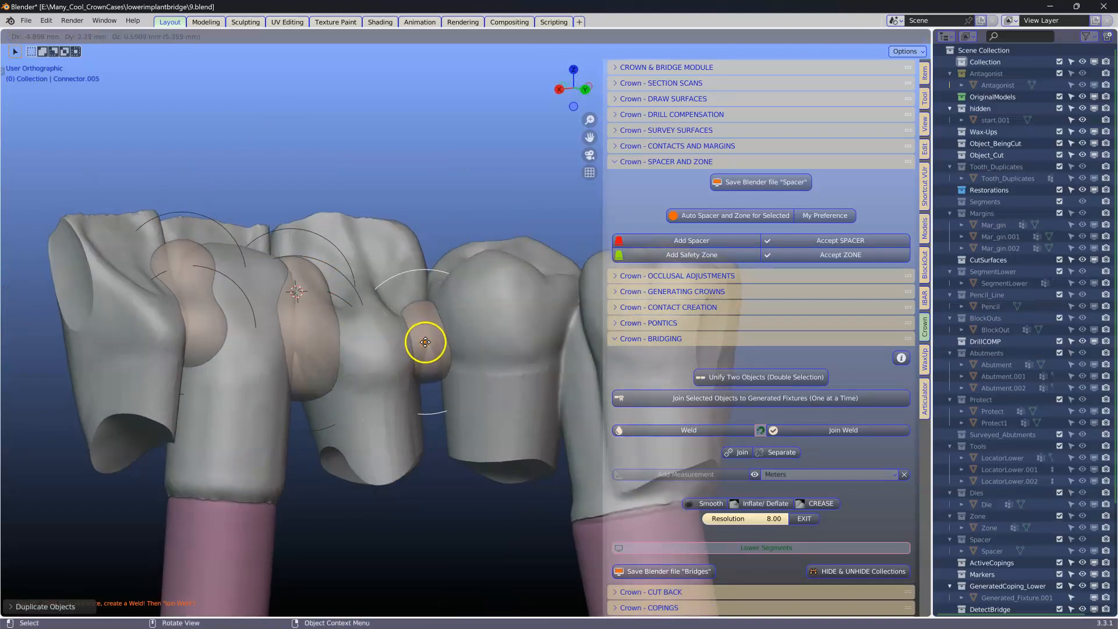
pyautogui.click(426, 340)
pyautogui.hotkey('shift', 'd')
pyautogui.click(444, 374)
pyautogui.hotkey('shift', 'd')
pyautogui.click(412, 377)
pyautogui.keyDown('shift'); pyautogui.moveTo(413, 377); pyautogui.dragTo(282, 385, button='middle'); pyautogui.keyUp('shift')
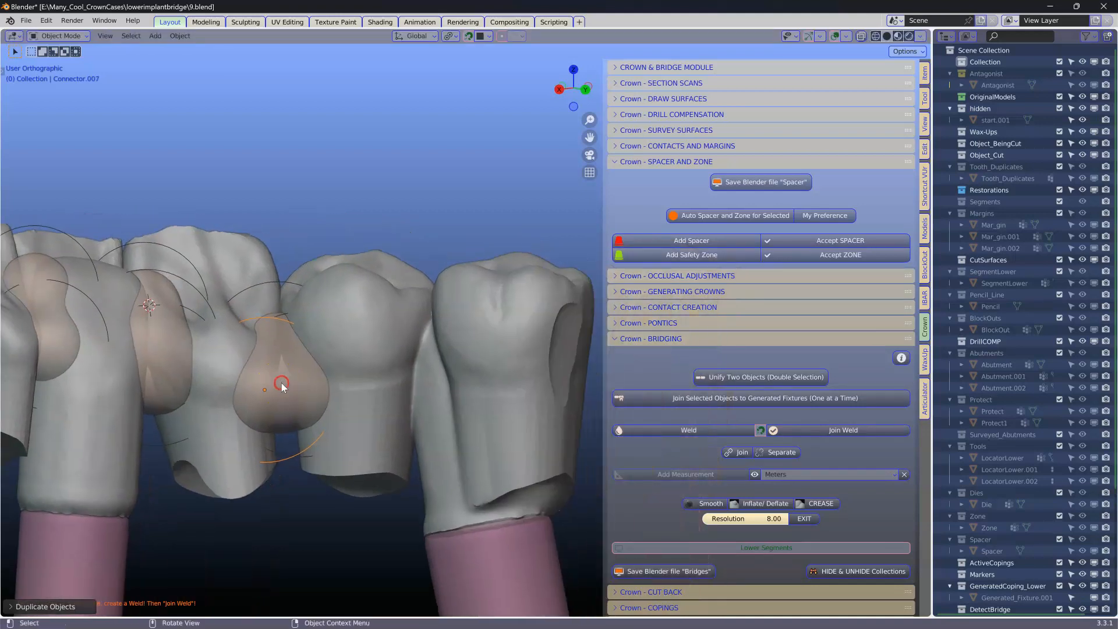
pyautogui.hotkey('shift', 'd')
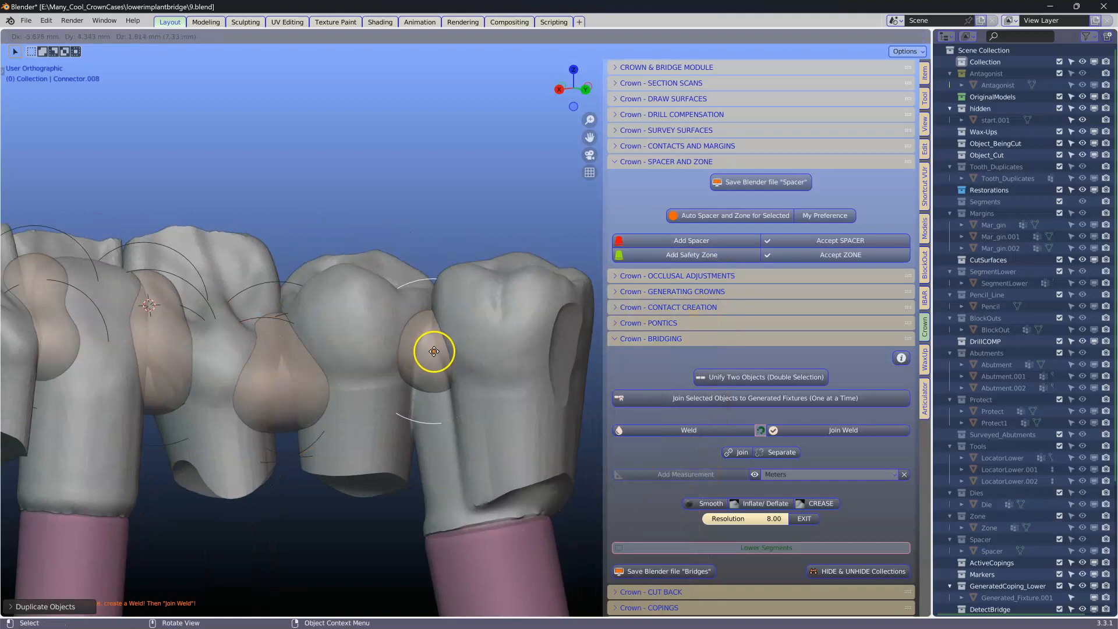
pyautogui.click(434, 352)
pyautogui.moveTo(433, 354); pyautogui.dragTo(455, 346, button='middle')
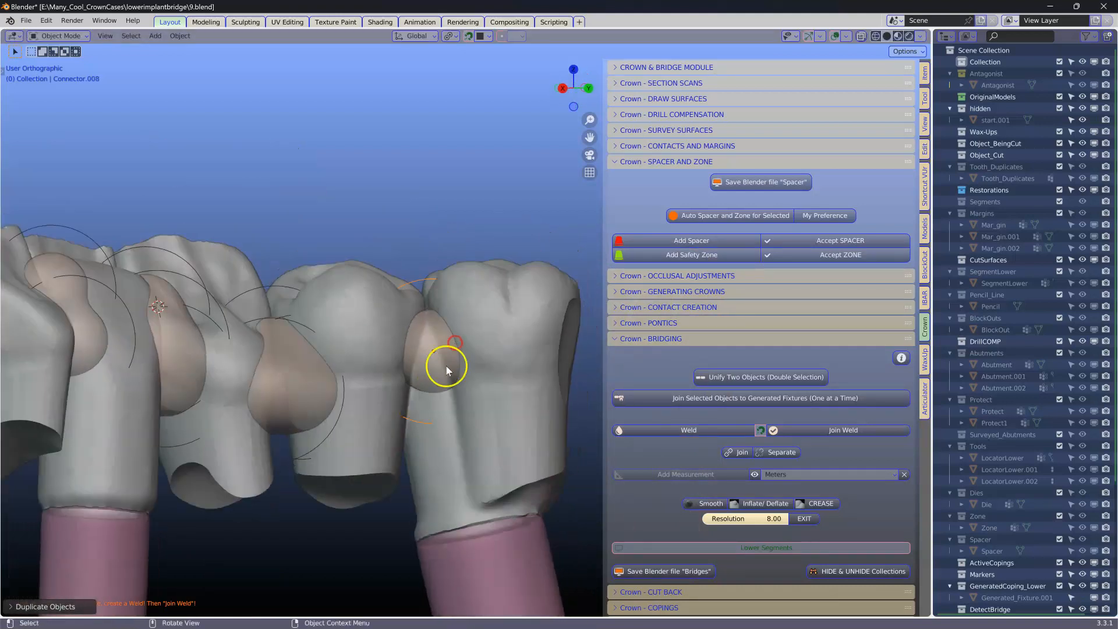
pyautogui.hotkey('shift', 'd')
pyautogui.click(431, 400)
pyautogui.moveTo(431, 399); pyautogui.dragTo(344, 265, button='middle')
# Step: Duplicate a weld sphere and place the copy in the next gap between the crowns
pyautogui.scroll(3, 303, 359)
pyautogui.scroll(2, 342, 285)
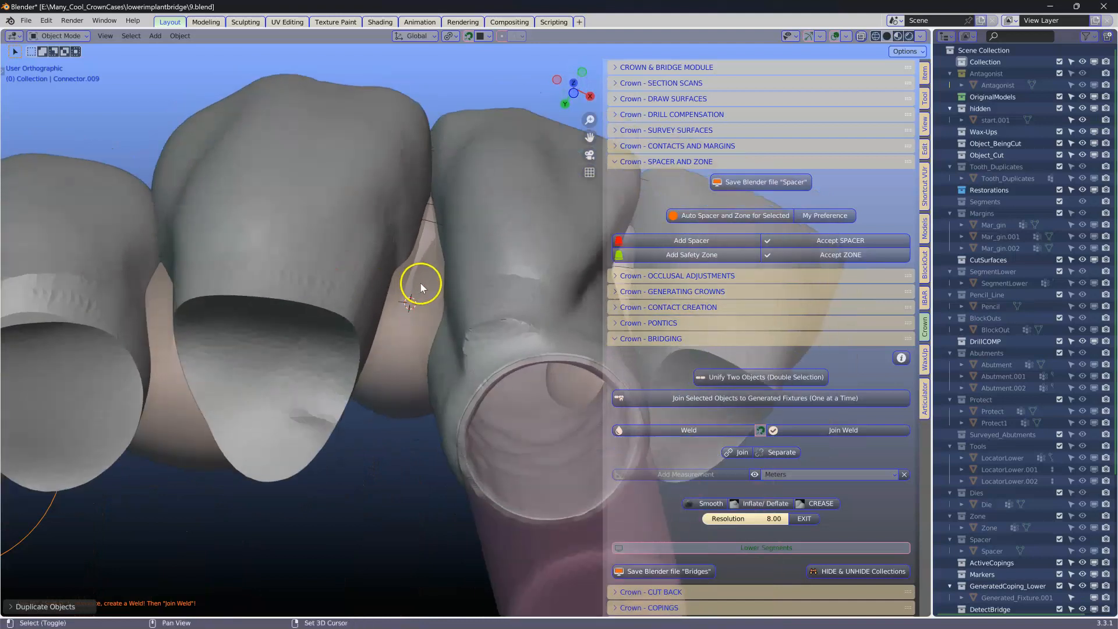
pyautogui.hotkey('shift', 'd')
pyautogui.click(440, 257)
pyautogui.moveTo(439, 259); pyautogui.dragTo(138, 414, button='middle')
pyautogui.scroll(4, 159, 370)
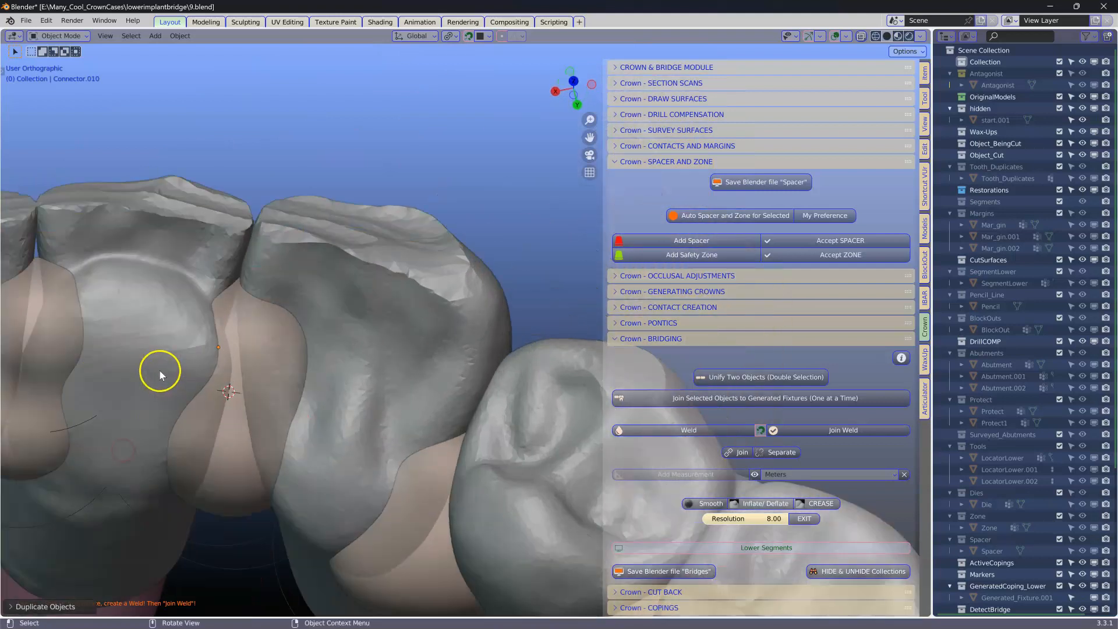
# Step: Duplicate another weld sphere into the following interproximal gap and scale it down to fit
pyautogui.keyDown('shift'); pyautogui.moveTo(160, 371); pyautogui.dragTo(547, 416, button='middle'); pyautogui.keyUp('shift')
pyautogui.scroll(3, 445, 338)
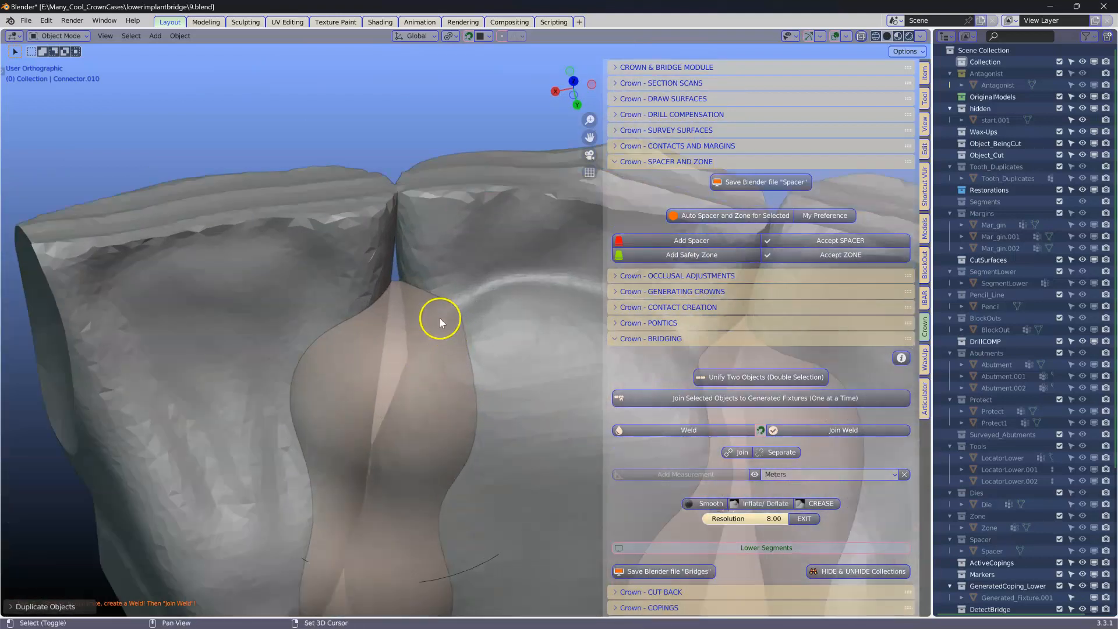
pyautogui.hotkey('shift', 'd')
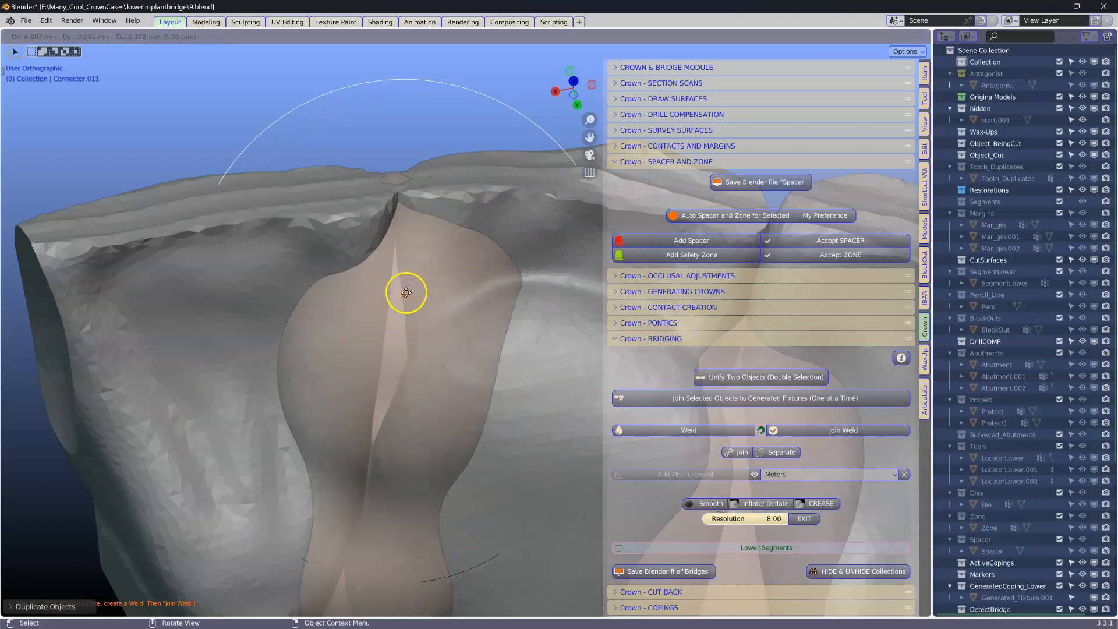
pyautogui.click(406, 293)
pyautogui.press('s')
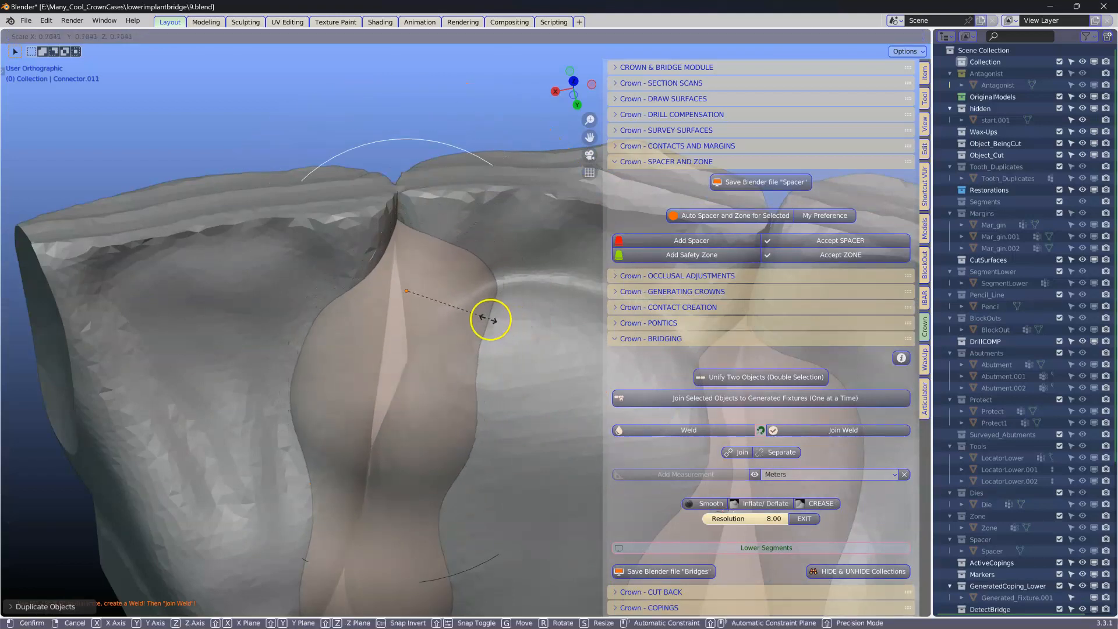
pyautogui.click(449, 322)
pyautogui.scroll(-3, 402, 330)
pyautogui.moveTo(359, 337); pyautogui.dragTo(711, 342, button='middle')
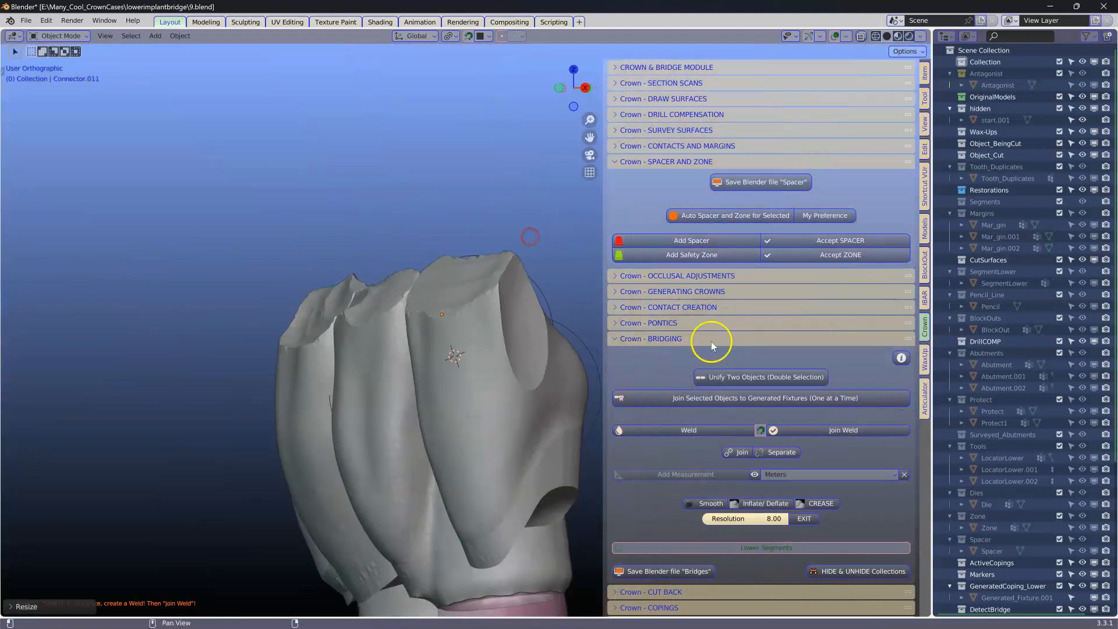
# Step: Weld all the connector spheres into the bridge fixture with Join Weld
pyautogui.click(842, 429)
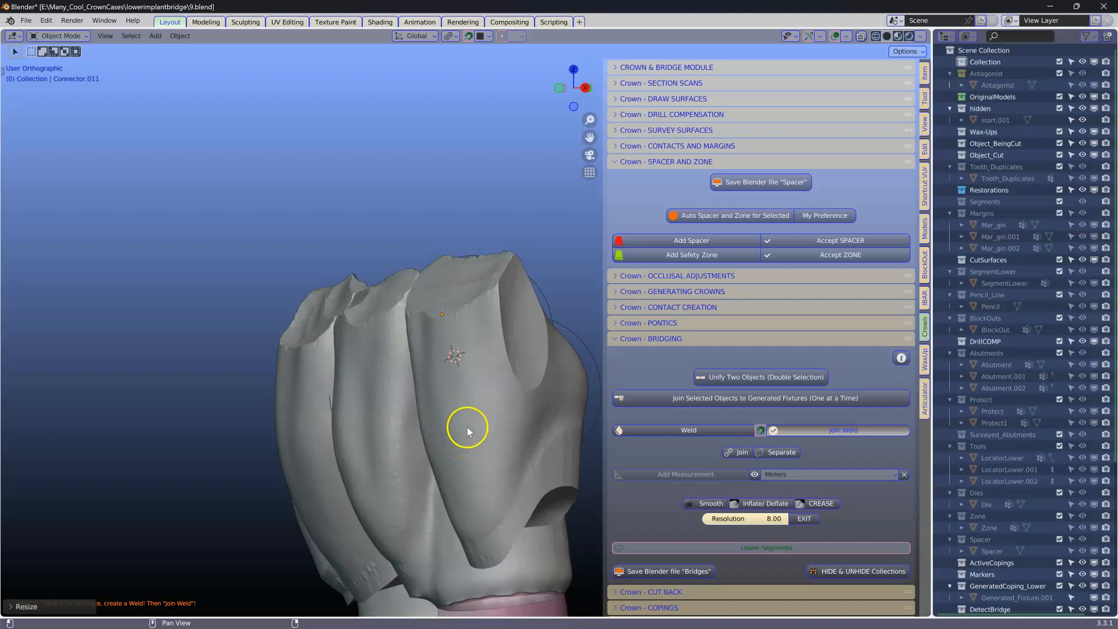
pyautogui.scroll(-5, 469, 418)
pyautogui.moveTo(470, 417)
pyautogui.mouseDown(button='middle')
pyautogui.moveTo(304, 440)
pyautogui.moveTo(347, 453)
pyautogui.mouseUp(button='middle')
pyautogui.click(389, 425)
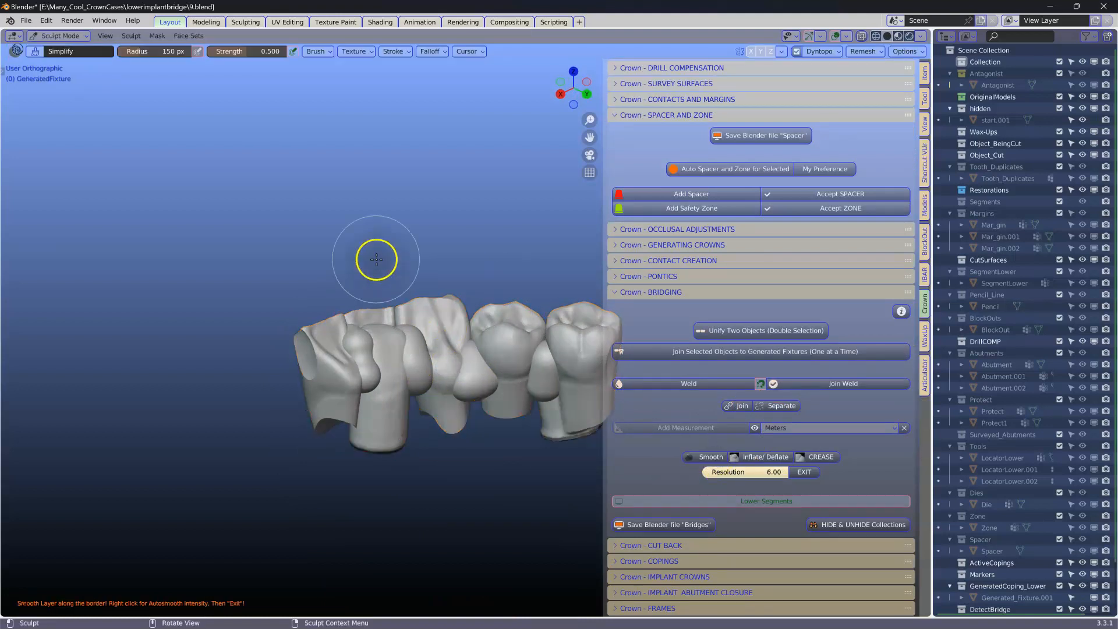
# Step: Set the smoothing brush radius to 253 px, smooth the welded borders along the bridge, and exit sculpt mode
pyautogui.scroll(4, 419, 279)
pyautogui.rightClick(394, 148)
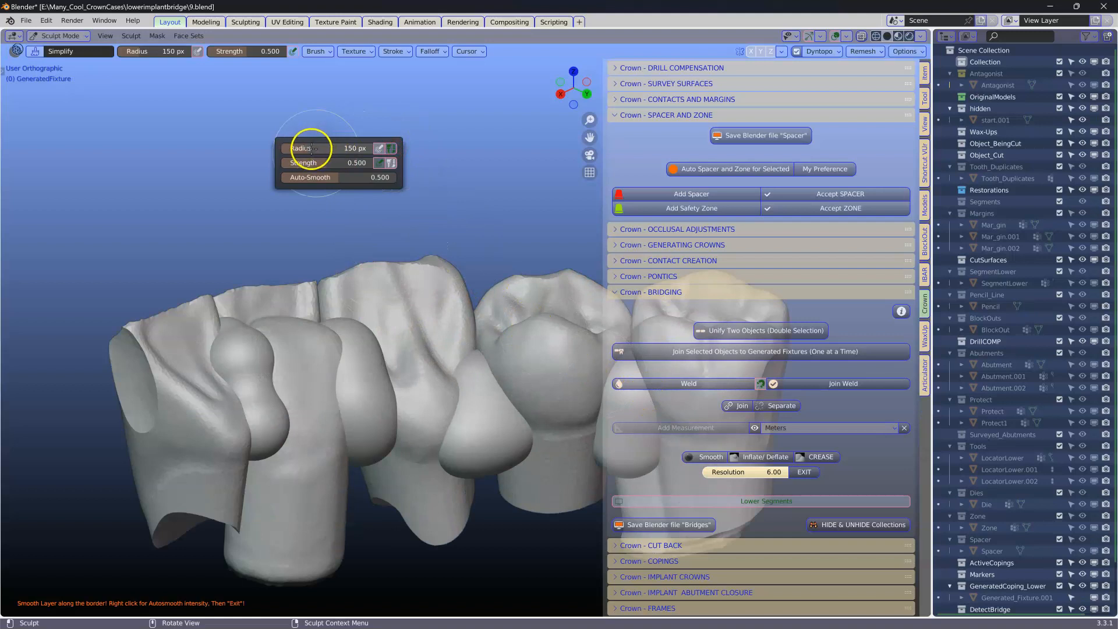
pyautogui.moveTo(274, 217); pyautogui.dragTo(297, 220, button='middle')
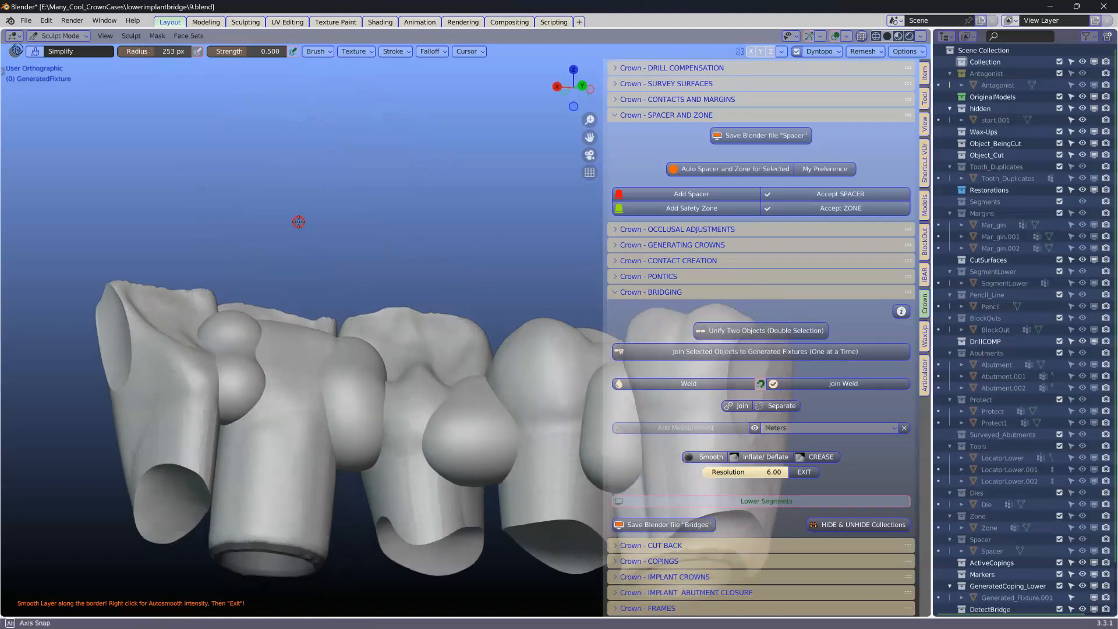
pyautogui.moveTo(372, 348)
pyautogui.mouseDown()
pyautogui.moveTo(344, 386)
pyautogui.moveTo(240, 400)
pyautogui.moveTo(215, 414)
pyautogui.moveTo(309, 372)
pyautogui.mouseUp()
pyautogui.moveTo(309, 372)
pyautogui.mouseDown(button='middle')
pyautogui.moveTo(257, 375)
pyautogui.moveTo(304, 367)
pyautogui.mouseUp(button='middle')
pyautogui.moveTo(305, 367)
pyautogui.mouseDown()
pyautogui.moveTo(242, 294)
pyautogui.moveTo(340, 294)
pyautogui.moveTo(419, 449)
pyautogui.moveTo(457, 414)
pyautogui.mouseUp()
pyautogui.moveTo(456, 414)
pyautogui.mouseDown(button='middle')
pyautogui.moveTo(480, 334)
pyautogui.moveTo(339, 275)
pyautogui.mouseUp(button='middle')
pyautogui.moveTo(312, 372)
pyautogui.mouseDown()
pyautogui.moveTo(460, 287)
pyautogui.moveTo(566, 356)
pyautogui.moveTo(546, 317)
pyautogui.mouseUp()
pyautogui.moveTo(545, 317); pyautogui.dragTo(461, 250, button='middle')
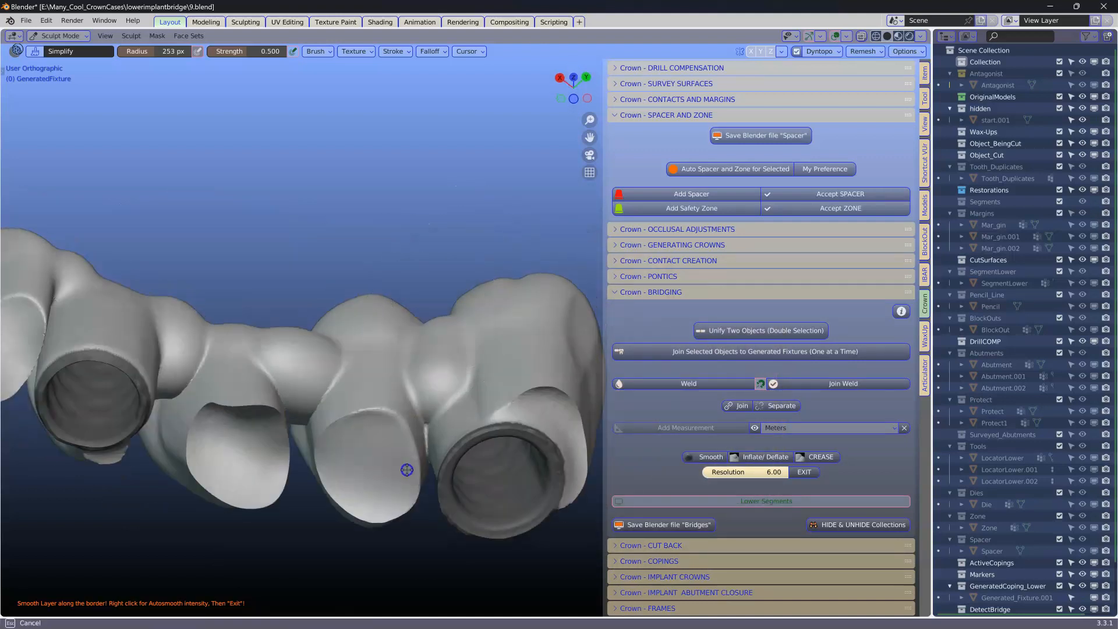
pyautogui.moveTo(85, 335); pyautogui.dragTo(143, 256, button='middle')
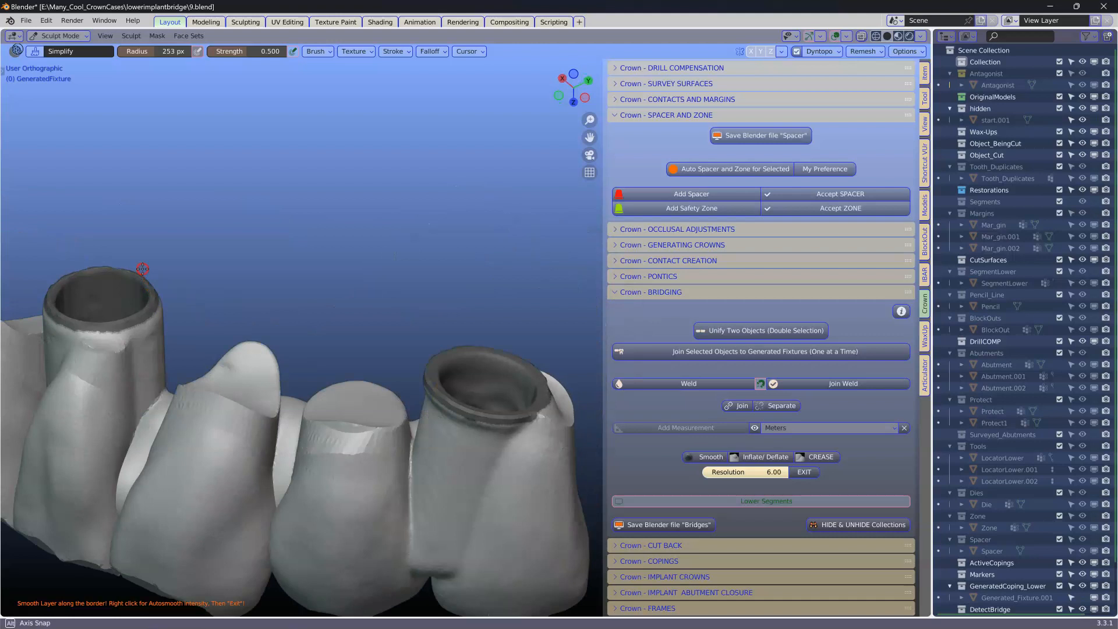
pyautogui.moveTo(524, 439); pyautogui.dragTo(498, 347, button='middle')
pyautogui.moveTo(579, 342)
pyautogui.mouseDown(button='middle')
pyautogui.moveTo(436, 395)
pyautogui.moveTo(531, 378)
pyautogui.moveTo(513, 341)
pyautogui.mouseUp(button='middle')
pyautogui.scroll(5, 399, 334)
pyautogui.moveTo(399, 334); pyautogui.dragTo(401, 313, button='middle')
pyautogui.moveTo(372, 333)
pyautogui.mouseDown()
pyautogui.moveTo(382, 235)
pyautogui.moveTo(369, 344)
pyautogui.mouseUp()
pyautogui.scroll(-2, 369, 349)
pyautogui.moveTo(539, 340)
pyautogui.mouseDown()
pyautogui.moveTo(572, 244)
pyautogui.moveTo(581, 371)
pyautogui.mouseUp()
pyautogui.moveTo(279, 322); pyautogui.dragTo(316, 335, button='middle')
pyautogui.moveTo(210, 294)
pyautogui.mouseDown()
pyautogui.moveTo(230, 157)
pyautogui.moveTo(219, 292)
pyautogui.mouseUp()
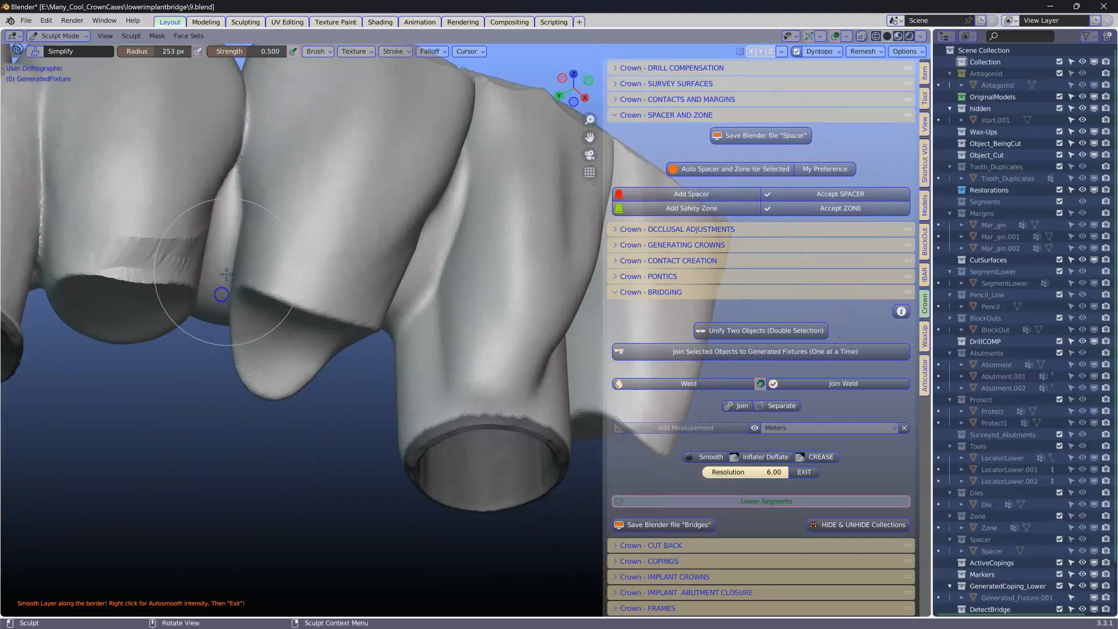
pyautogui.scroll(-1, 215, 279)
pyautogui.moveTo(105, 225)
pyautogui.mouseDown()
pyautogui.moveTo(101, 308)
pyautogui.moveTo(110, 247)
pyautogui.moveTo(110, 282)
pyautogui.mouseUp()
pyautogui.scroll(-3, 370, 349)
pyautogui.moveTo(290, 356)
pyautogui.mouseDown(button='middle')
pyautogui.moveTo(329, 390)
pyautogui.moveTo(336, 415)
pyautogui.mouseUp(button='middle')
pyautogui.moveTo(469, 356); pyautogui.dragTo(387, 438, button='middle')
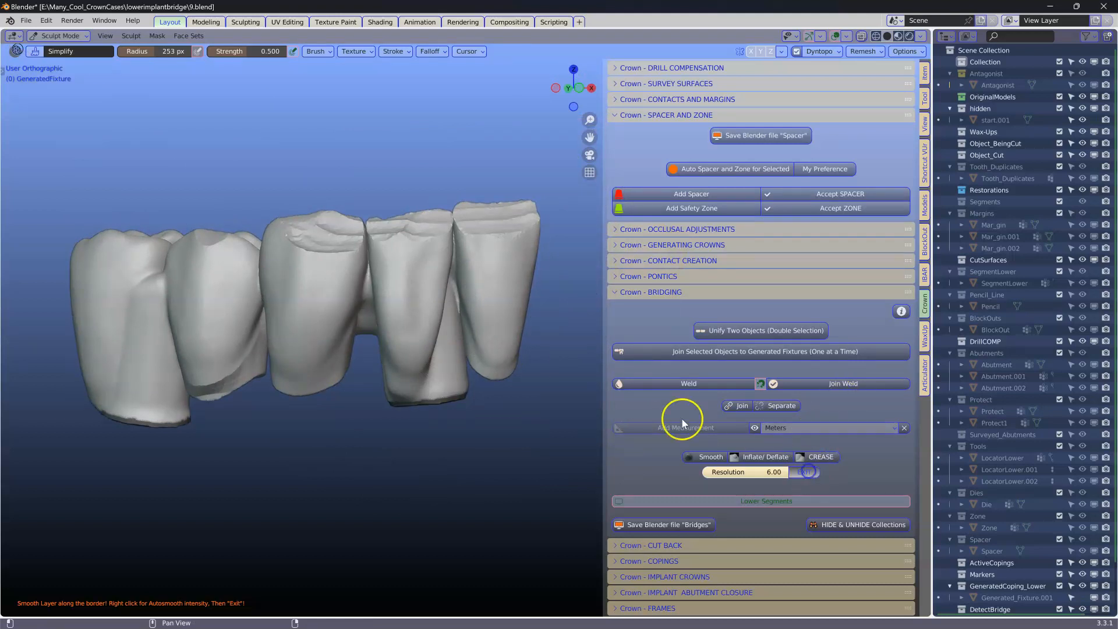
pyautogui.scroll(-4, 521, 358)
pyautogui.moveTo(521, 358); pyautogui.dragTo(496, 347, button='middle')
pyautogui.keyDown('shift'); pyautogui.moveTo(501, 347); pyautogui.dragTo(254, 399, button='middle'); pyautogui.keyUp('shift')
pyautogui.scroll(-4, 299, 384)
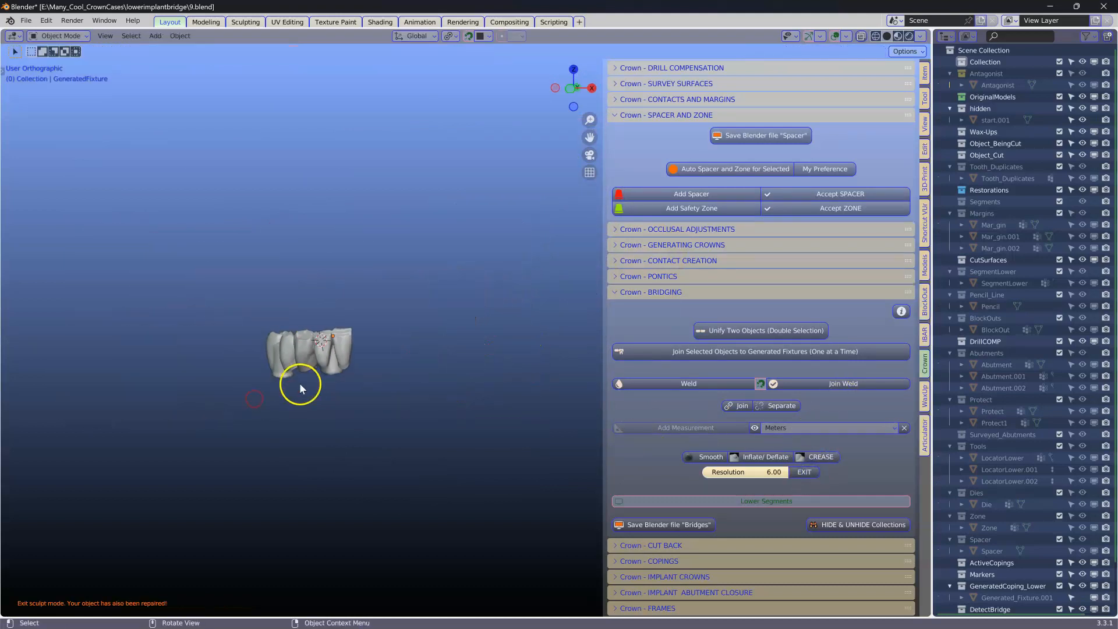
# Step: Select the two-crown bridge fixture, smooth its welded borders in sculpt mode, and exit
pyautogui.click(450, 359)
pyautogui.scroll(7, 452, 361)
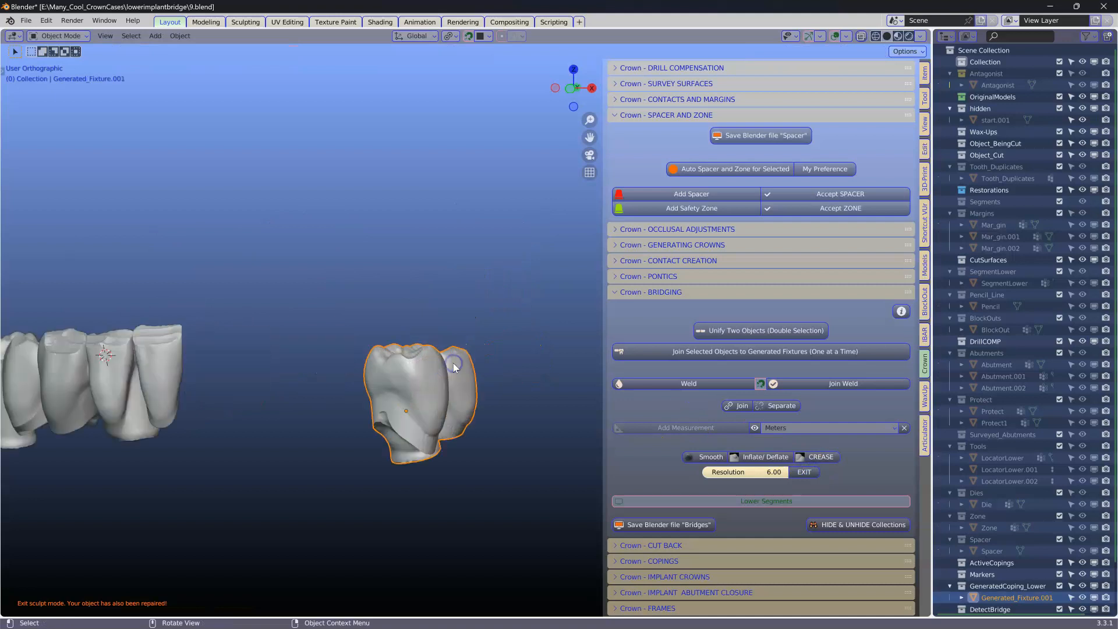
pyautogui.moveTo(446, 382); pyautogui.dragTo(624, 438, button='middle')
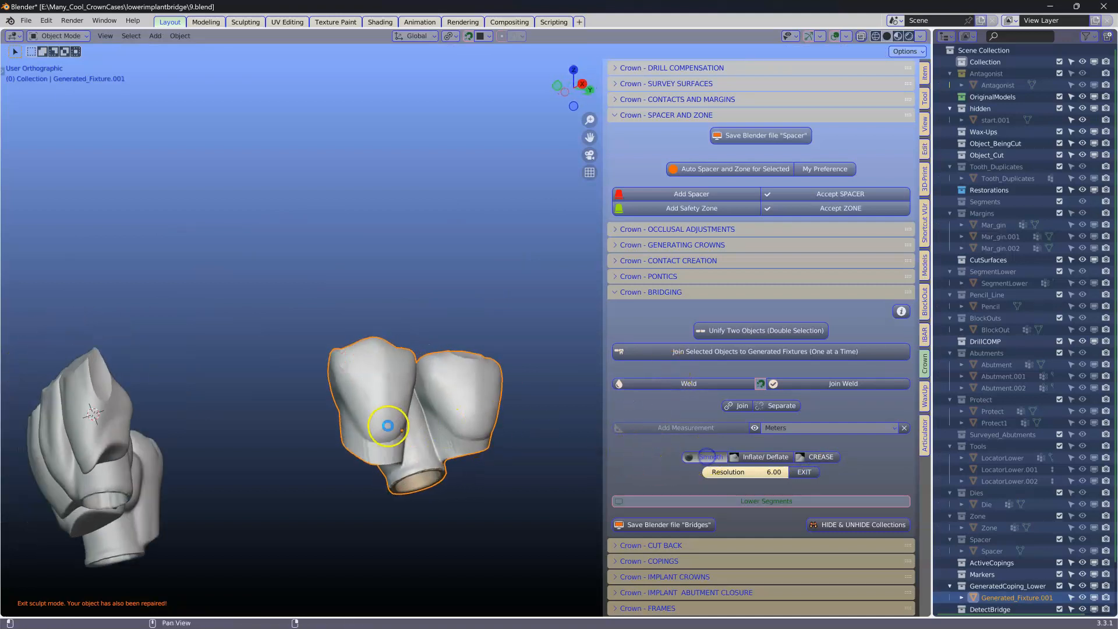
pyautogui.scroll(4, 407, 424)
pyautogui.moveTo(407, 424); pyautogui.dragTo(387, 404, button='middle')
pyautogui.scroll(-1, 374, 434)
pyautogui.moveTo(373, 470)
pyautogui.mouseDown()
pyautogui.moveTo(372, 442)
pyautogui.moveTo(324, 504)
pyautogui.moveTo(397, 514)
pyautogui.moveTo(506, 479)
pyautogui.mouseUp()
pyautogui.moveTo(351, 467)
pyautogui.mouseDown(button='middle')
pyautogui.moveTo(379, 332)
pyautogui.moveTo(332, 449)
pyautogui.moveTo(446, 460)
pyautogui.moveTo(380, 570)
pyautogui.mouseUp(button='middle')
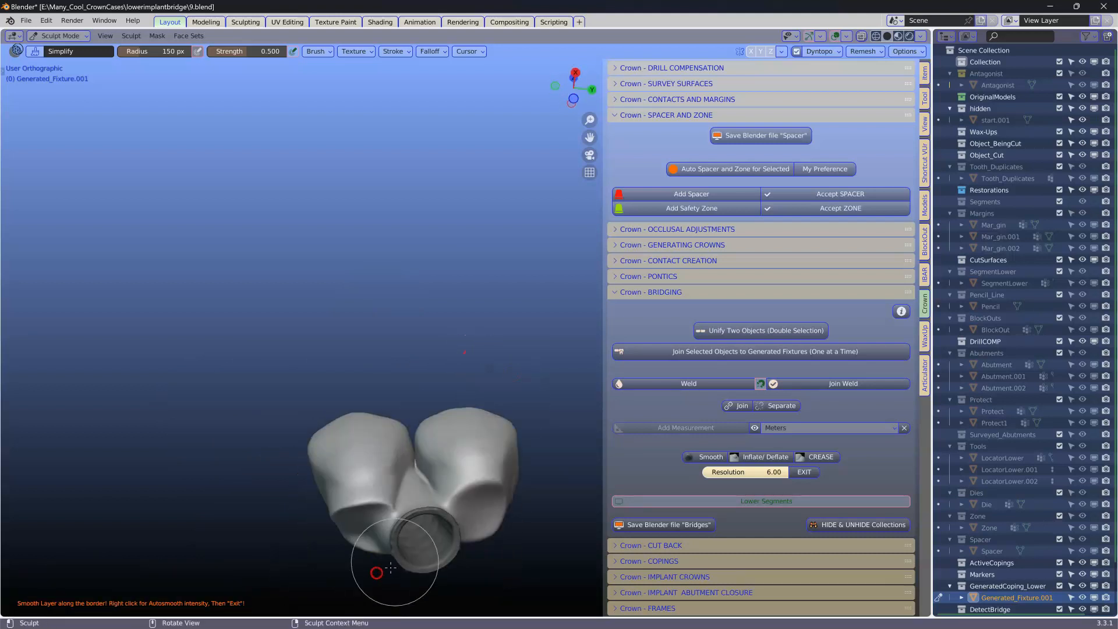
pyautogui.moveTo(424, 490); pyautogui.dragTo(445, 532, button='middle')
pyautogui.click(813, 465)
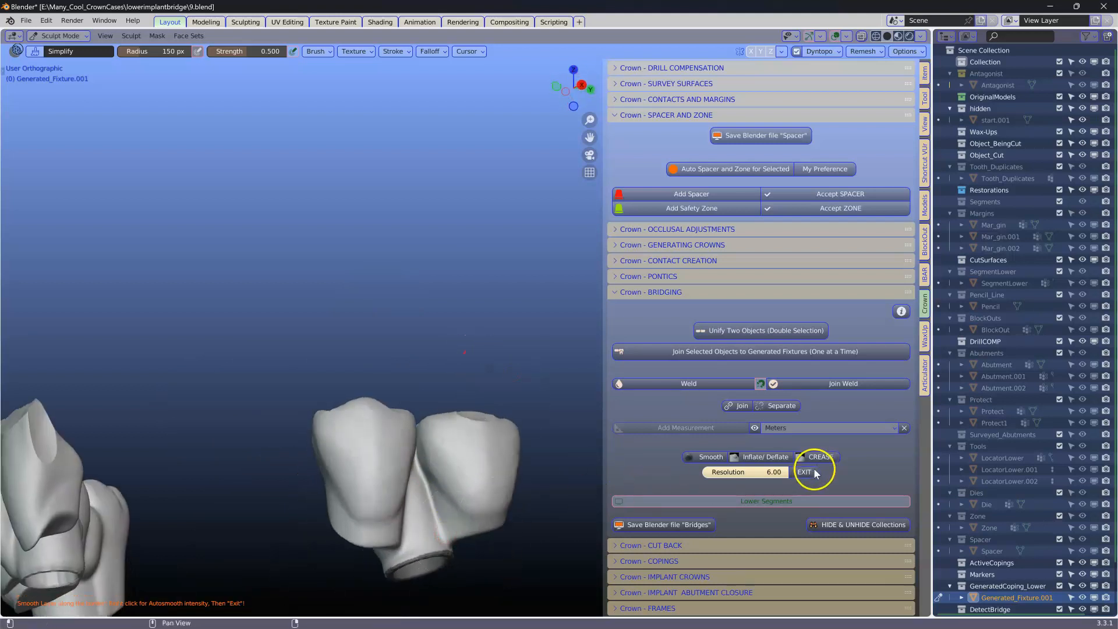
# Step: Show the lower segment and the start model around the bridges for reference
pyautogui.moveTo(482, 456)
pyautogui.mouseDown(button='middle')
pyautogui.moveTo(409, 417)
pyautogui.moveTo(446, 451)
pyautogui.mouseUp(button='middle')
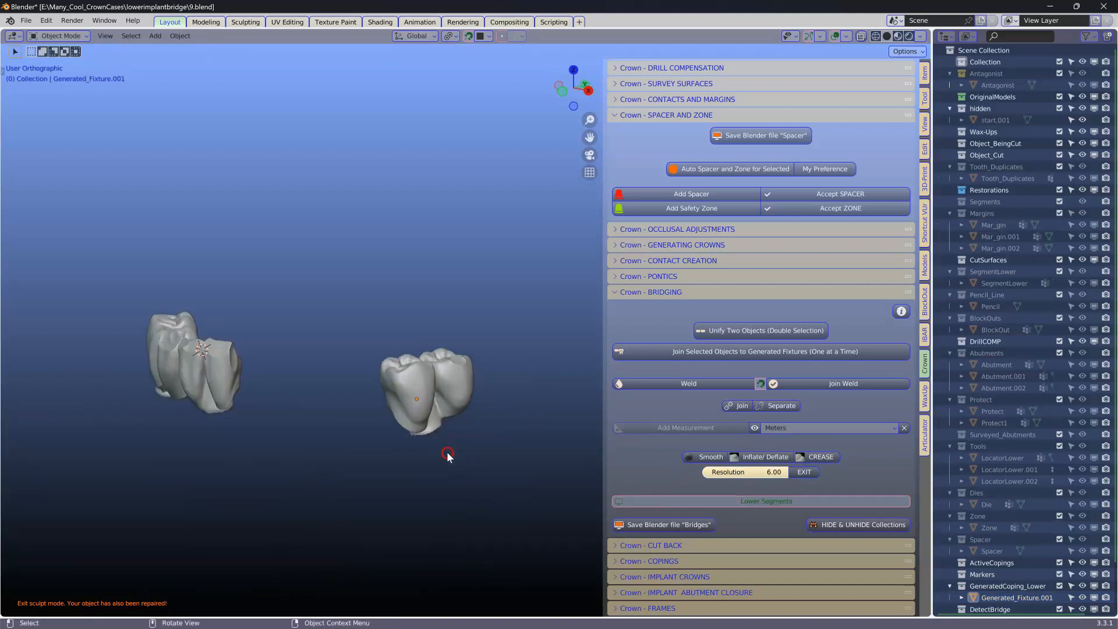
pyautogui.click(739, 495)
pyautogui.moveTo(326, 408); pyautogui.dragTo(559, 379, button='middle')
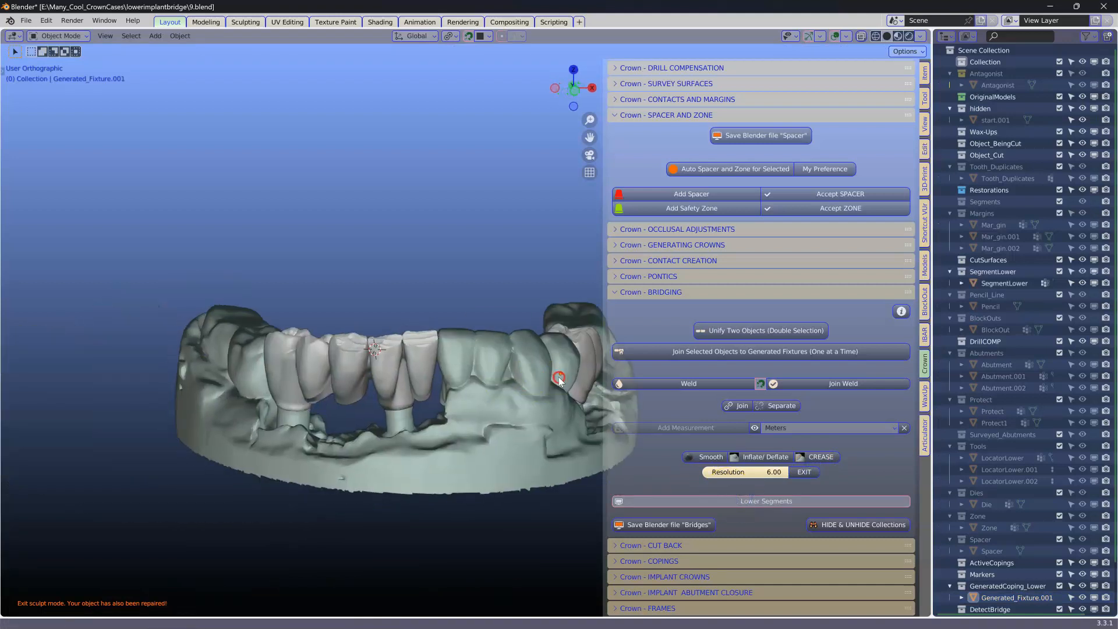
pyautogui.scroll(4, 463, 373)
pyautogui.keyDown('shift'); pyautogui.moveTo(460, 374); pyautogui.dragTo(468, 269, button='middle'); pyautogui.keyUp('shift')
pyautogui.scroll(-3, 467, 269)
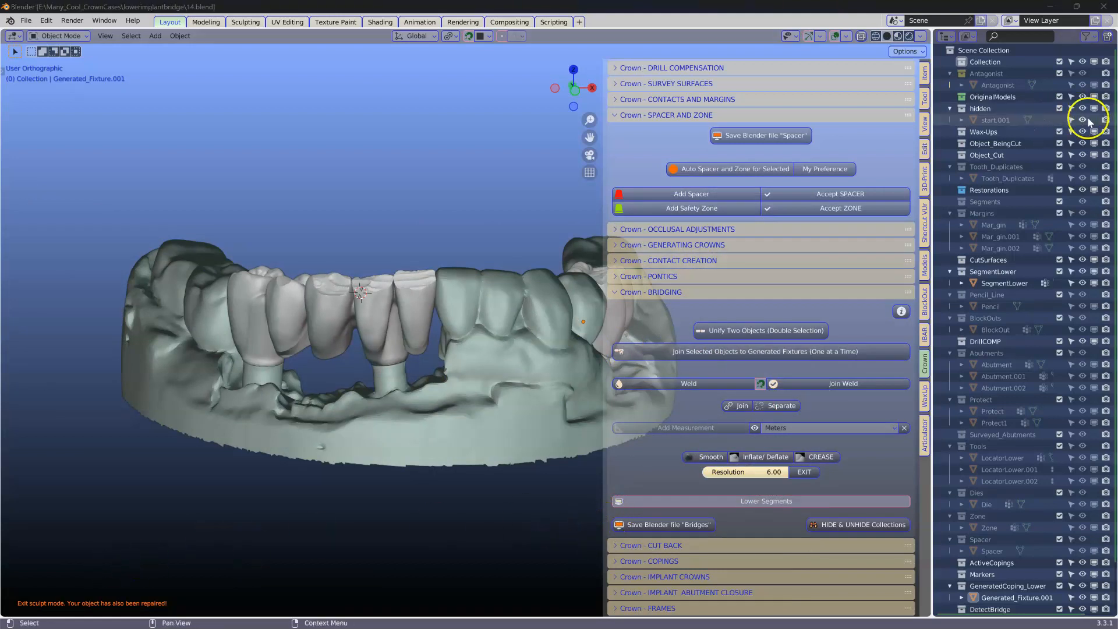
pyautogui.click(1093, 121)
pyautogui.moveTo(410, 409); pyautogui.dragTo(328, 468, button='middle')
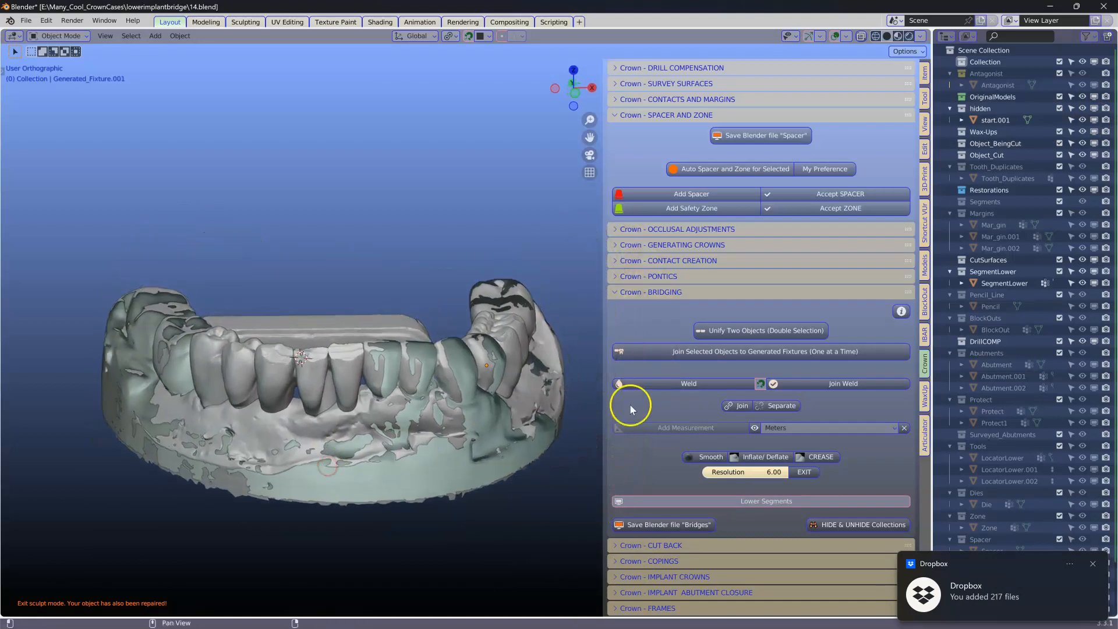
# Step: Open Contact Creation and create an interproximal contact cutter
pyautogui.keyDown('ctrl'); pyautogui.click(637, 287); pyautogui.keyUp('ctrl')
pyautogui.click(686, 208)
pyautogui.scroll(-1, 648, 276)
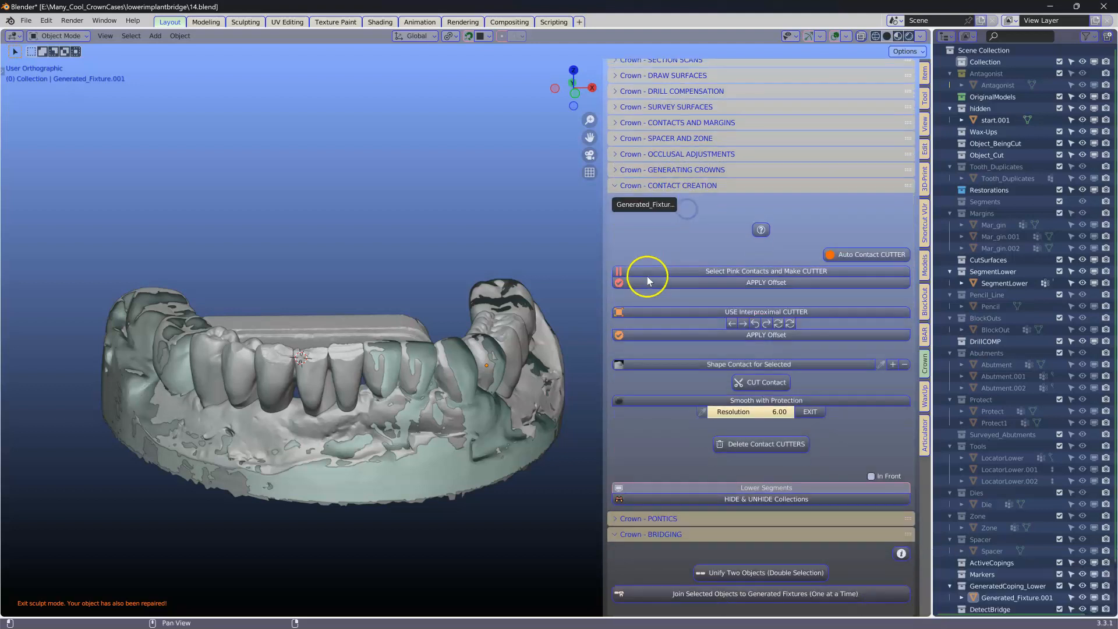
pyautogui.click(746, 313)
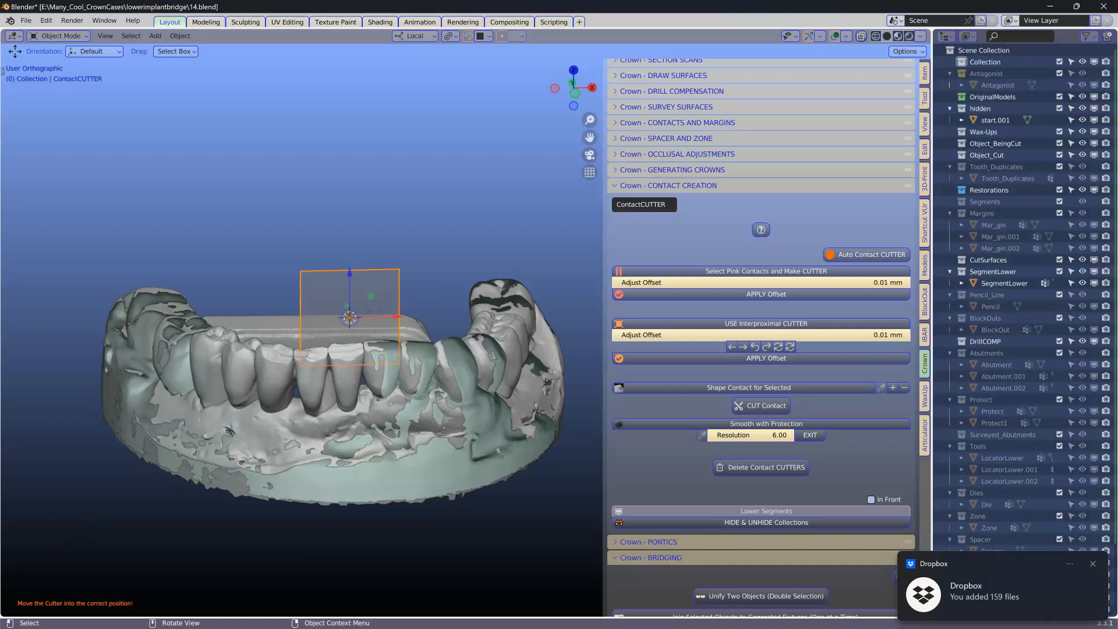
# Step: Hide the start model in the hidden collection again
pyautogui.moveTo(275, 362); pyautogui.dragTo(276, 379, button='middle')
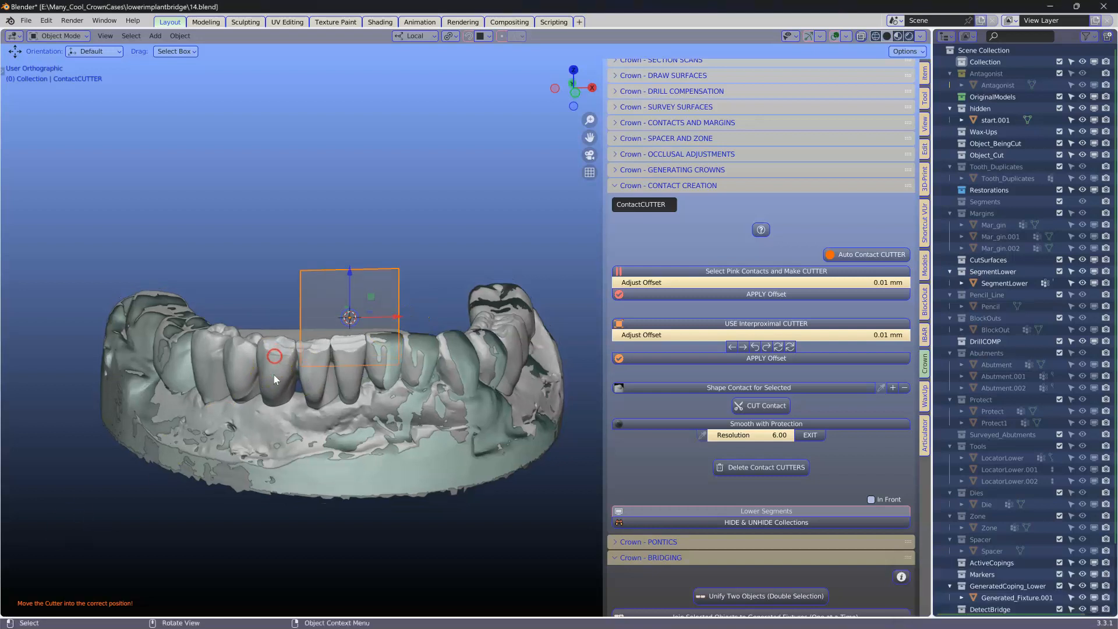
pyautogui.click(276, 434)
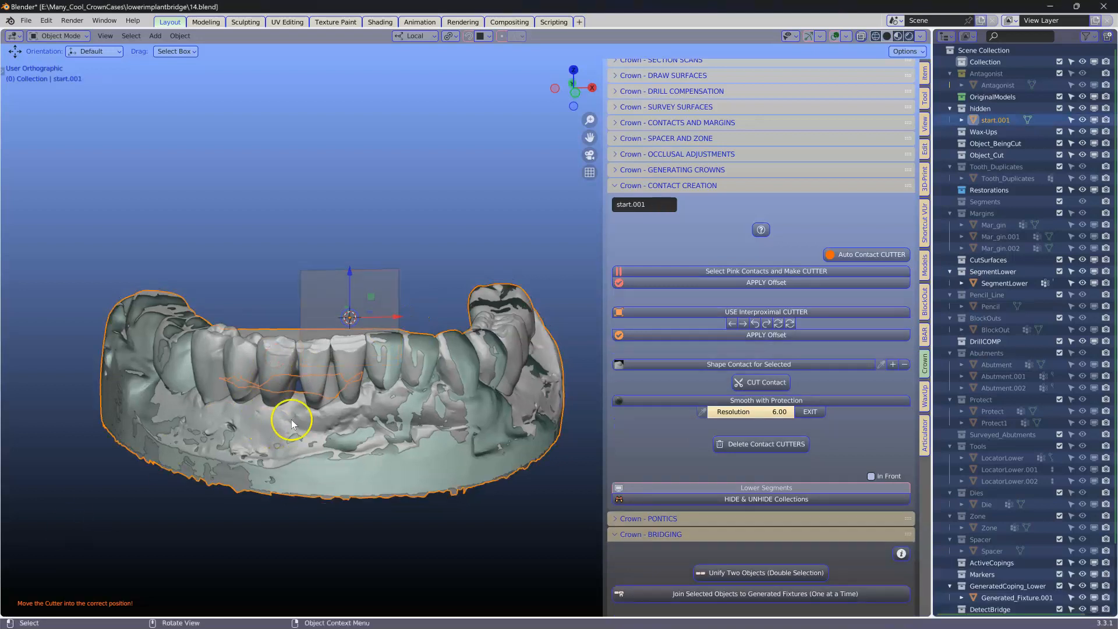
pyautogui.click(1081, 108)
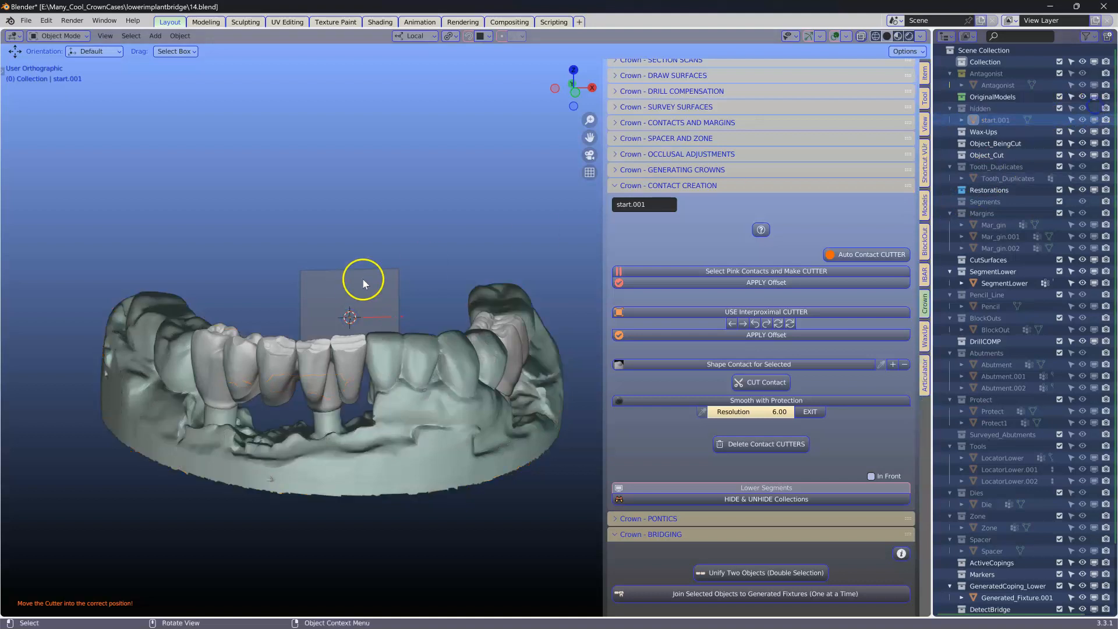
# Step: Select the contact cutter, then move and rotate it into the gap at the bridge's end crown
pyautogui.click(363, 284)
pyautogui.moveTo(357, 292)
pyautogui.mouseDown(button='middle')
pyautogui.moveTo(327, 324)
pyautogui.moveTo(330, 361)
pyautogui.moveTo(377, 265)
pyautogui.moveTo(377, 283)
pyautogui.mouseUp(button='middle')
pyautogui.scroll(1, 375, 245)
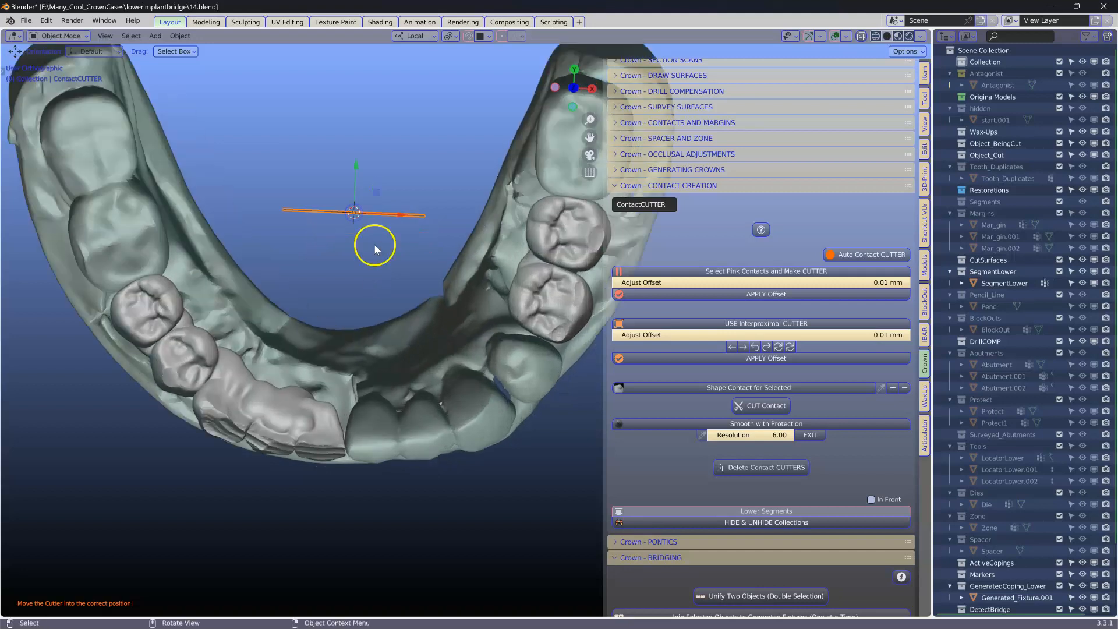
pyautogui.press('g')
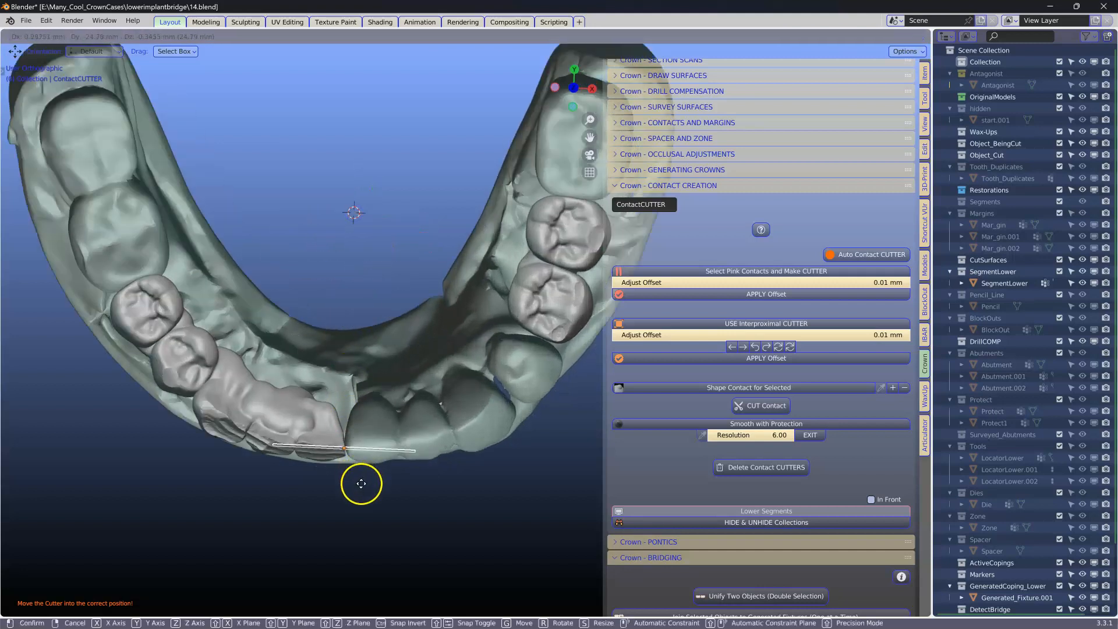
pyautogui.click(363, 484)
pyautogui.press('r')
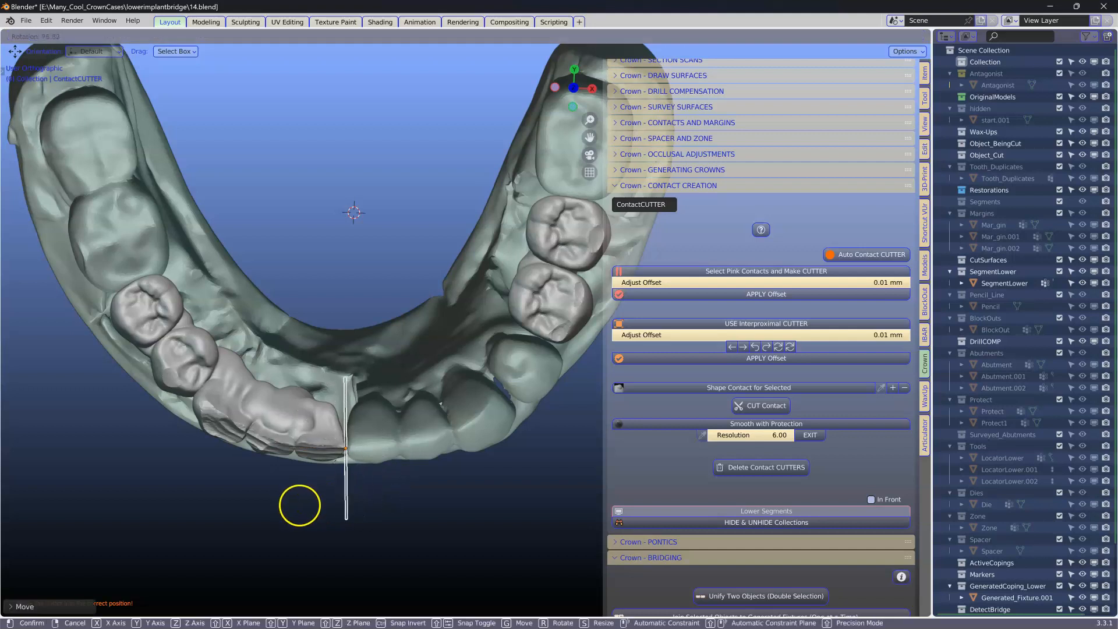
pyautogui.click(300, 506)
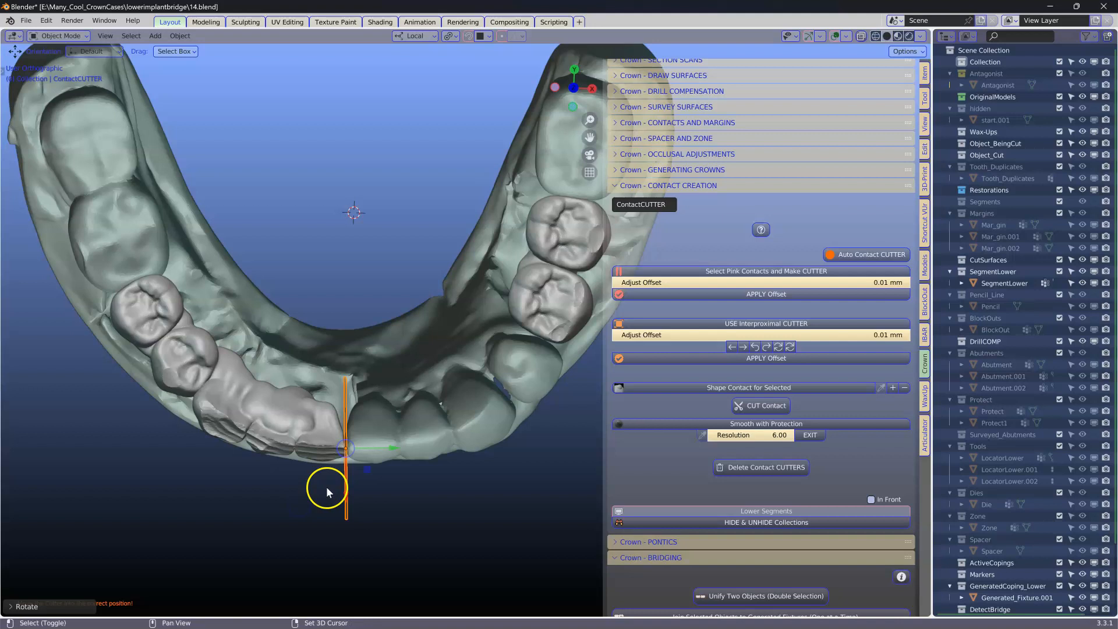
# Step: Duplicate the contact cutter and rotate the copy into the gap between the posterior teeth
pyautogui.hotkey('shift', 'd')
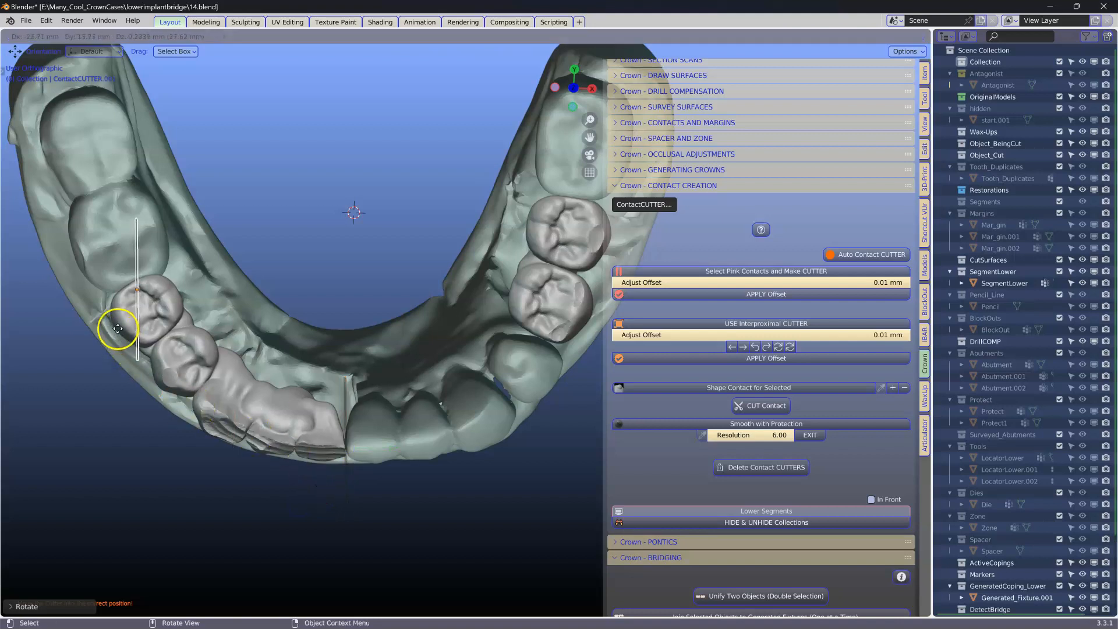
pyautogui.click(118, 328)
pyautogui.press('r')
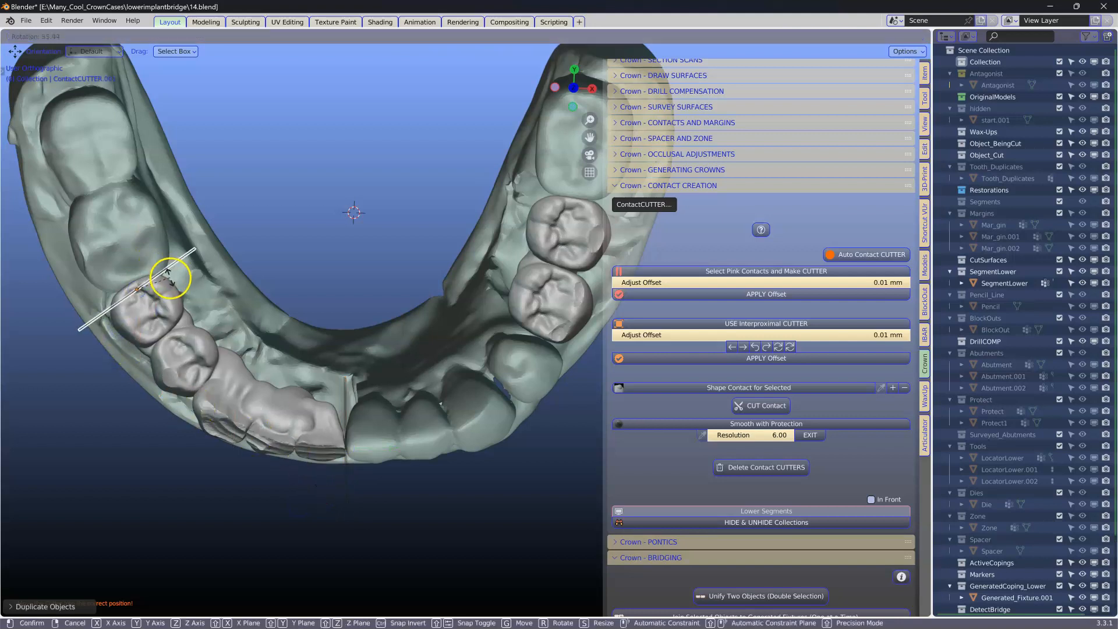
pyautogui.click(176, 283)
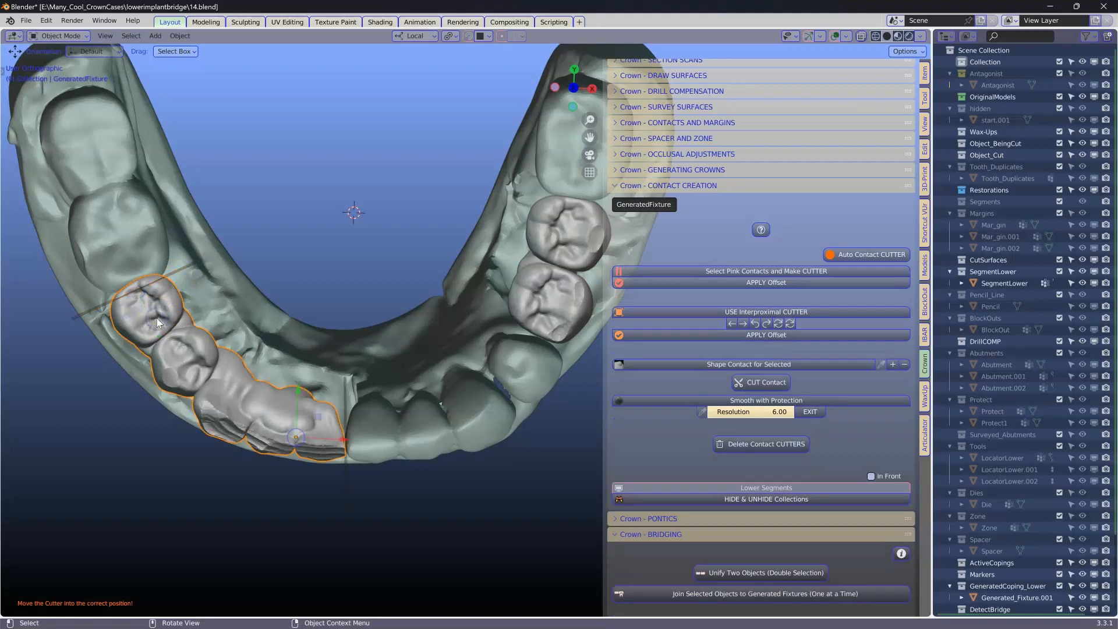
# Step: Select the first contact cutter and slide it along its local X axis into the gap
pyautogui.click(172, 276)
pyautogui.scroll(2, 142, 296)
pyautogui.keyDown('shift'); pyautogui.moveTo(133, 298); pyautogui.dragTo(319, 287, button='middle'); pyautogui.keyUp('shift')
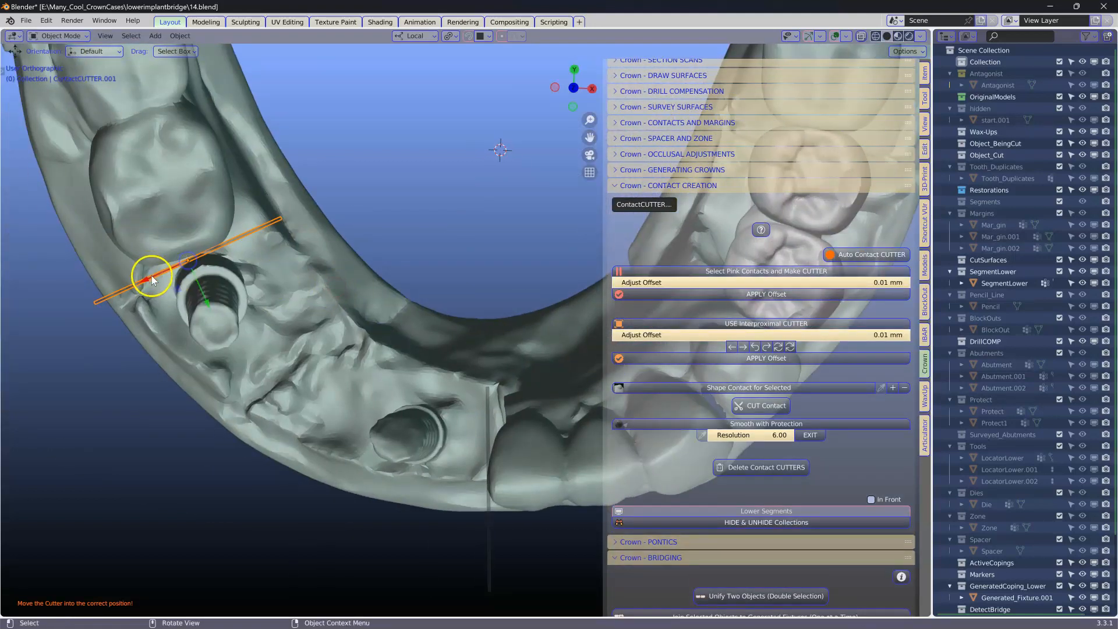
pyautogui.press('g')
pyautogui.press('x')
pyautogui.press('x')
pyautogui.click(170, 265)
pyautogui.scroll(-2, 297, 314)
pyautogui.moveTo(299, 316); pyautogui.dragTo(420, 195, button='middle')
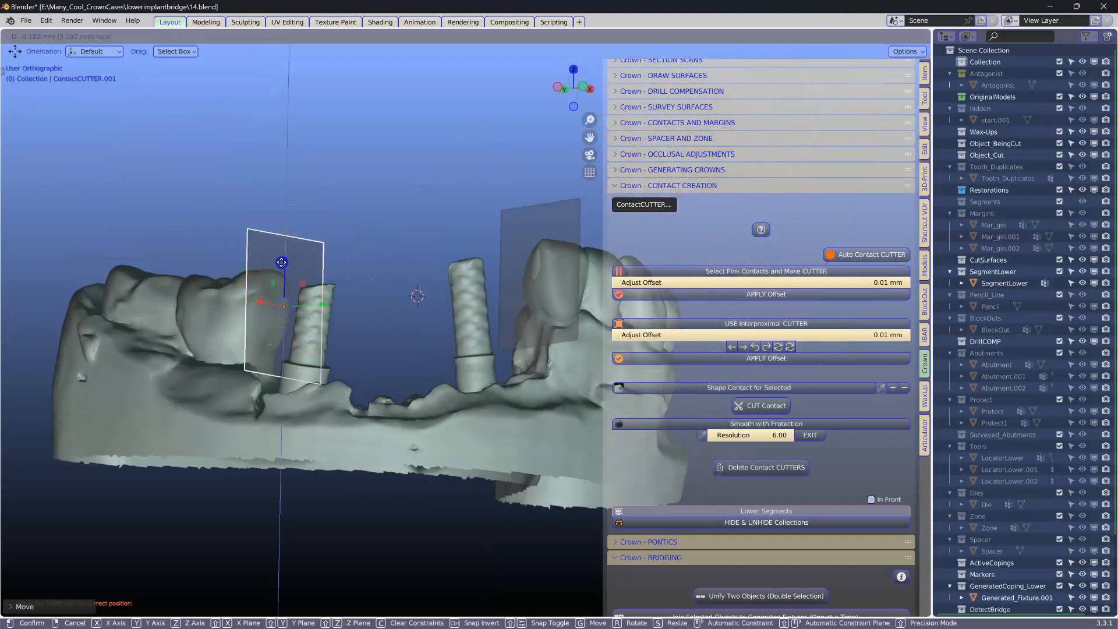
# Step: Select the other contact cutter and move it into the interproximal gap beside the bridge's end crown
pyautogui.click(527, 250)
pyautogui.moveTo(543, 236); pyautogui.dragTo(541, 255)
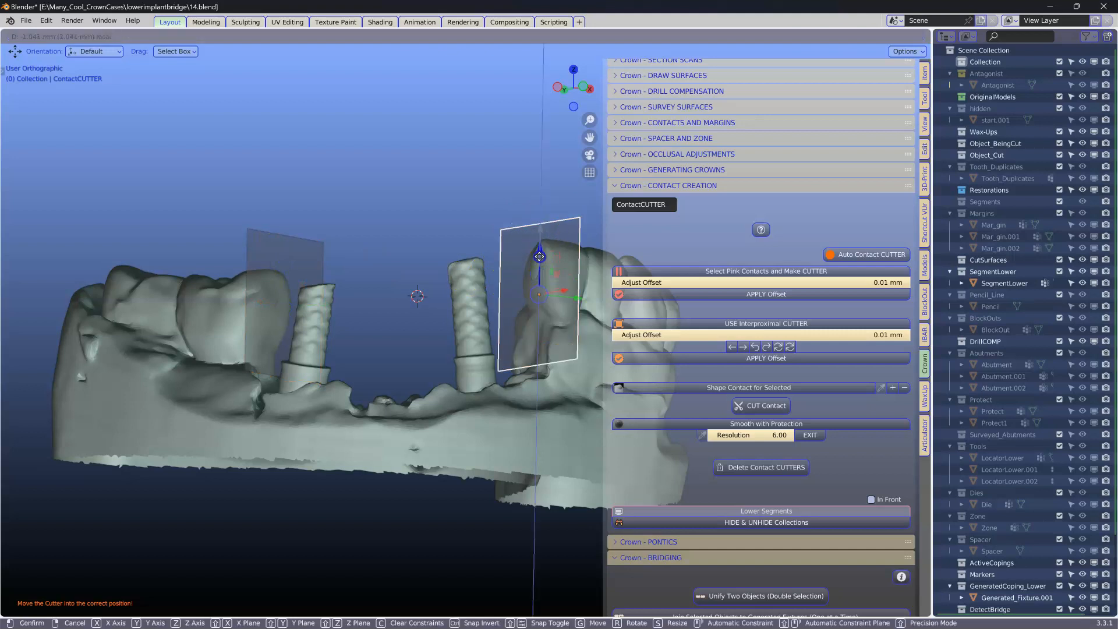
pyautogui.moveTo(367, 305); pyautogui.dragTo(333, 313, button='middle')
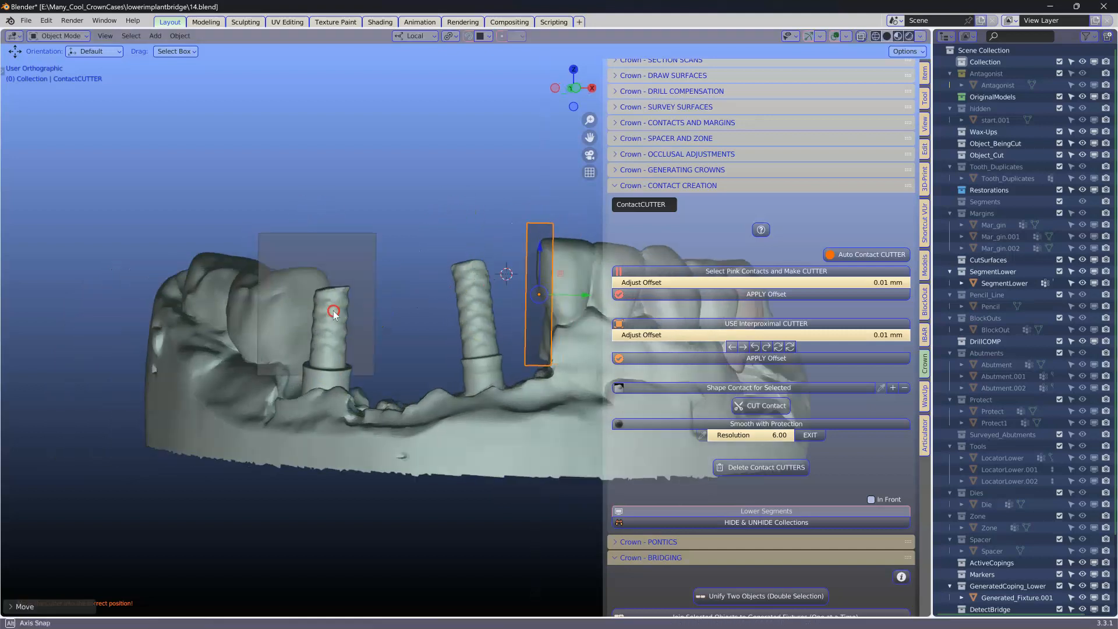
pyautogui.moveTo(577, 295); pyautogui.dragTo(575, 294)
pyautogui.scroll(3, 541, 293)
pyautogui.keyDown('shift'); pyautogui.moveTo(541, 294); pyautogui.dragTo(252, 336, button='middle'); pyautogui.keyUp('shift')
pyautogui.moveTo(252, 337); pyautogui.dragTo(269, 327, button='middle')
pyautogui.scroll(-3, 285, 267)
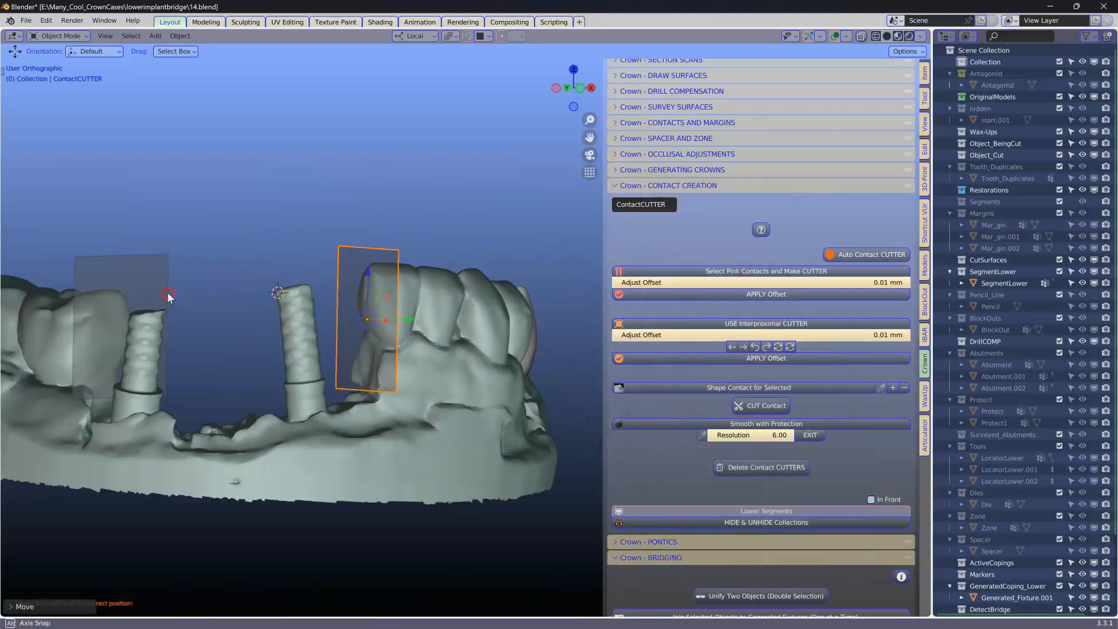
# Step: Duplicate a contact cutter and rotate the copy into the gap between the teeth on the opposite side
pyautogui.moveTo(168, 294); pyautogui.dragTo(122, 308, button='middle')
pyautogui.click(118, 310)
pyautogui.moveTo(149, 334); pyautogui.dragTo(148, 329)
pyautogui.scroll(-2, 363, 313)
pyautogui.moveTo(367, 315); pyautogui.dragTo(280, 385, button='middle')
pyautogui.hotkey('shift', 'd')
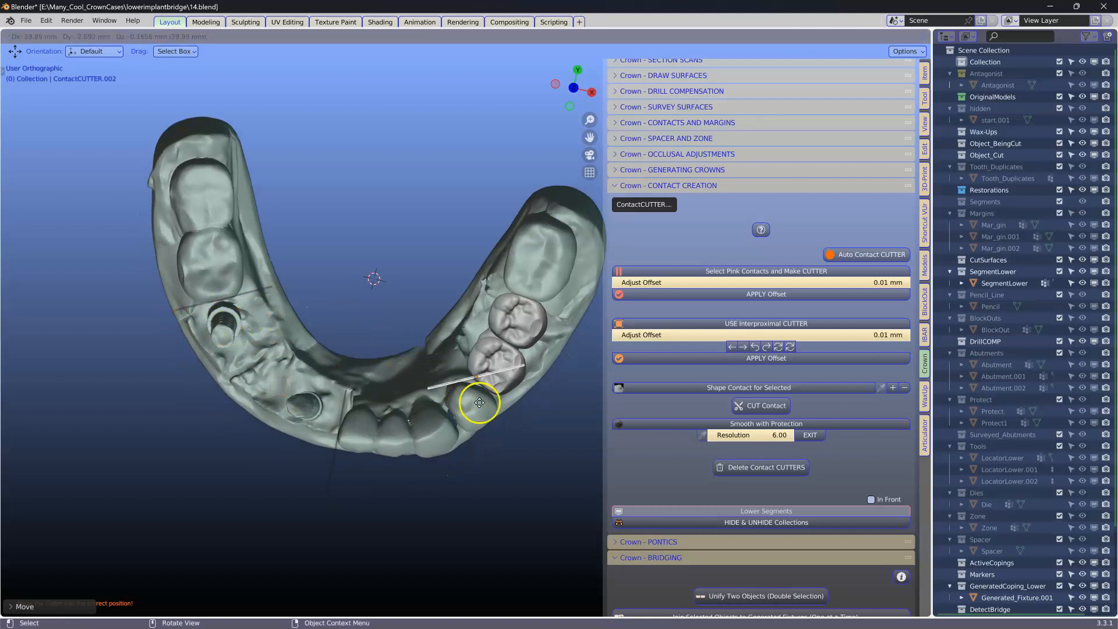
pyautogui.click(494, 420)
pyautogui.press('r')
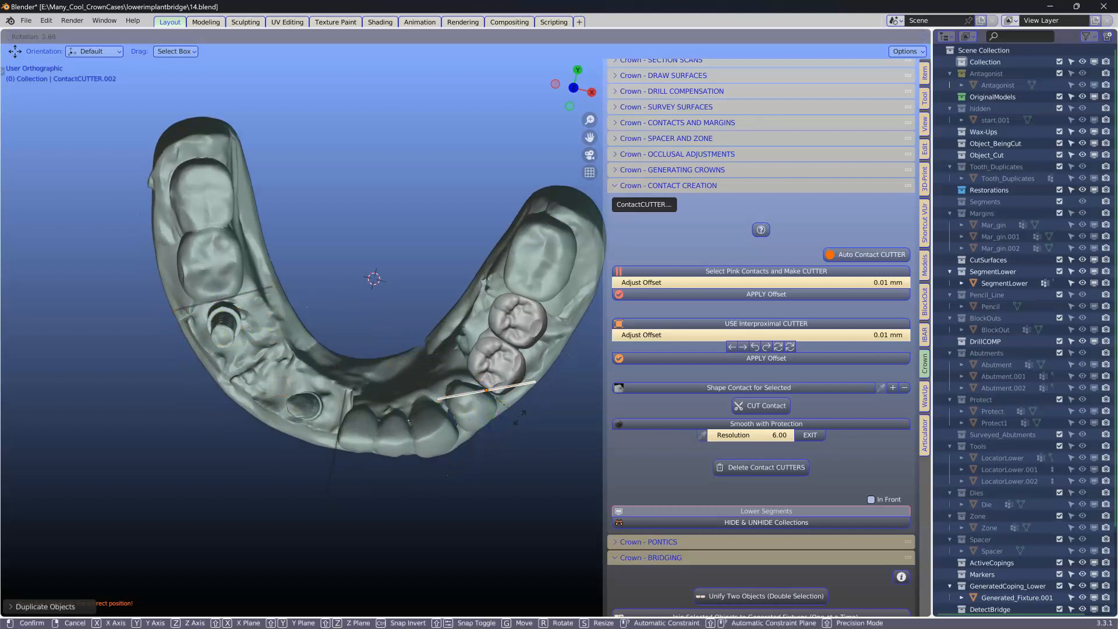
pyautogui.click(493, 437)
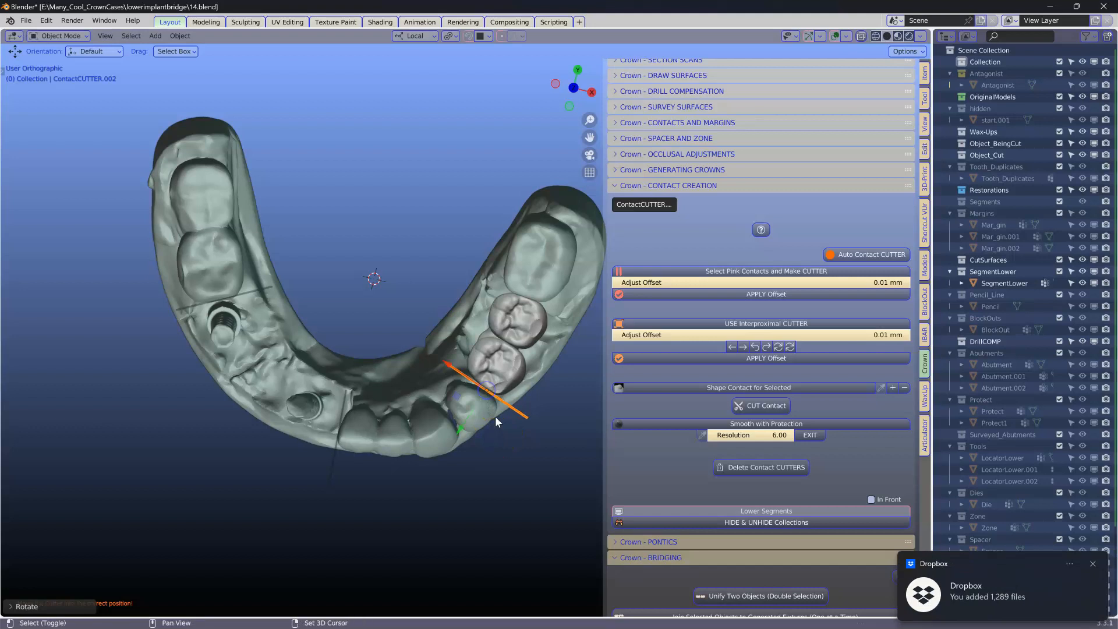
# Step: Duplicate the contact cutter again and rotate the new copy into the neighbouring interproximal gap
pyautogui.hotkey('shift', 'd')
pyautogui.click(533, 325)
pyautogui.press('r')
pyautogui.click(563, 332)
pyautogui.moveTo(543, 349); pyautogui.dragTo(432, 236, button='middle')
pyautogui.scroll(4, 441, 304)
pyautogui.keyDown('shift'); pyautogui.moveTo(442, 305); pyautogui.dragTo(315, 361, button='middle'); pyautogui.keyUp('shift')
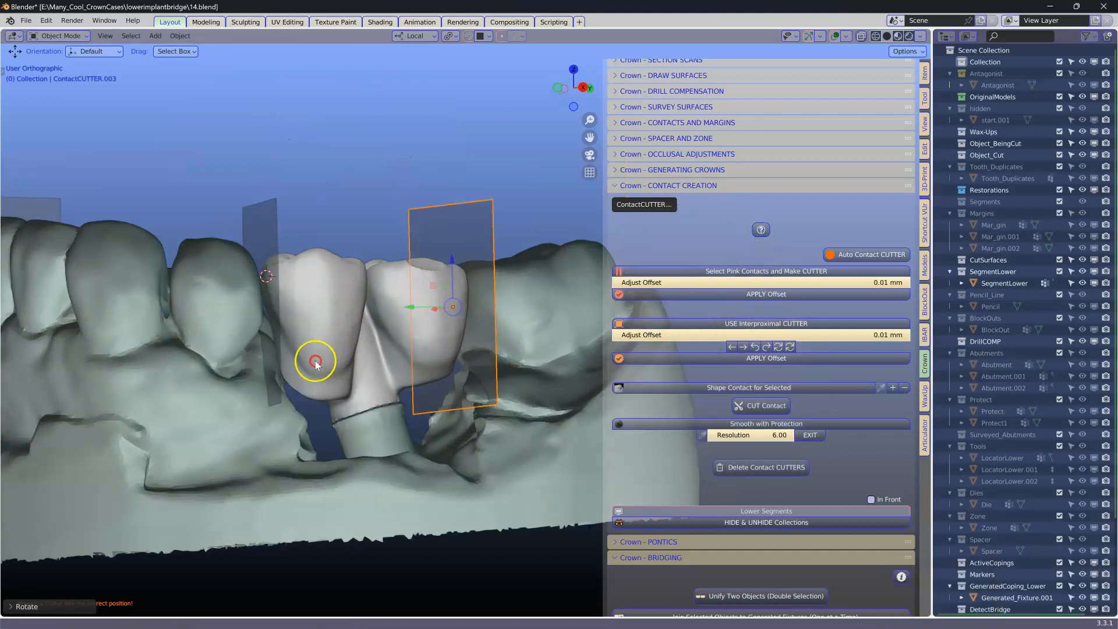
# Step: Select the bridge fixture and hide it to expose the cutters behind it
pyautogui.scroll(-1, 315, 361)
pyautogui.click(338, 323)
pyautogui.press('h')
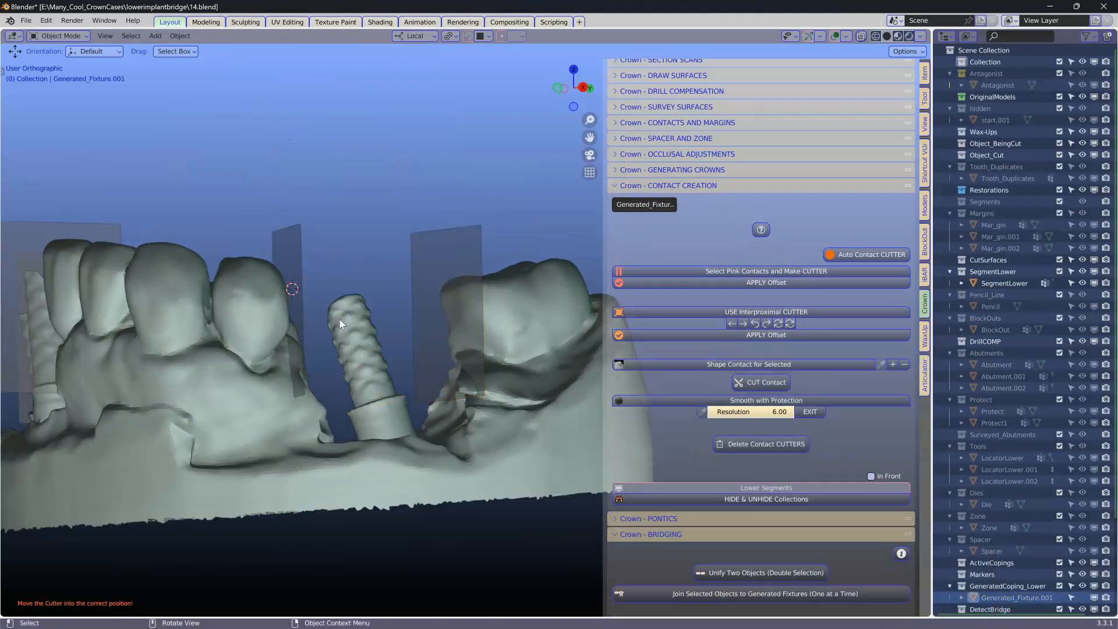
# Step: Select a contact cutter and move it deeper into its interproximal gap
pyautogui.click(446, 315)
pyautogui.moveTo(423, 326); pyautogui.dragTo(413, 340, button='middle')
pyautogui.moveTo(406, 327); pyautogui.dragTo(411, 322)
pyautogui.scroll(2, 440, 327)
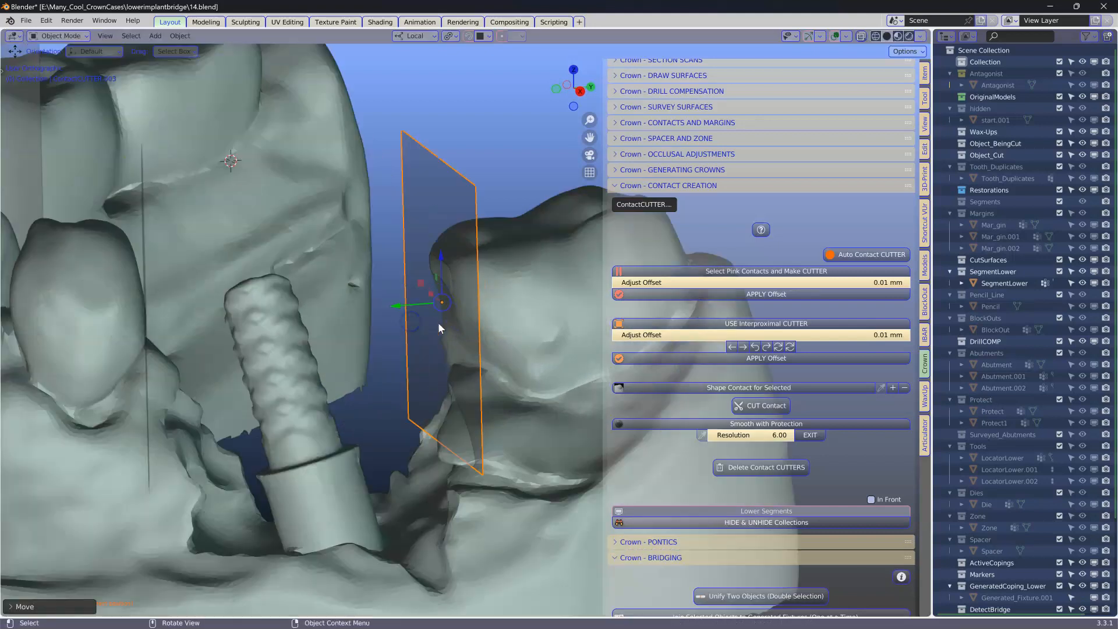
pyautogui.click(143, 252)
pyautogui.scroll(-3, 144, 252)
pyautogui.moveTo(180, 280); pyautogui.dragTo(176, 298, button='middle')
pyautogui.moveTo(231, 324); pyautogui.dragTo(231, 319)
pyautogui.scroll(-1, 233, 319)
pyautogui.moveTo(234, 319); pyautogui.dragTo(466, 356, button='middle')
pyautogui.scroll(-1, 465, 356)
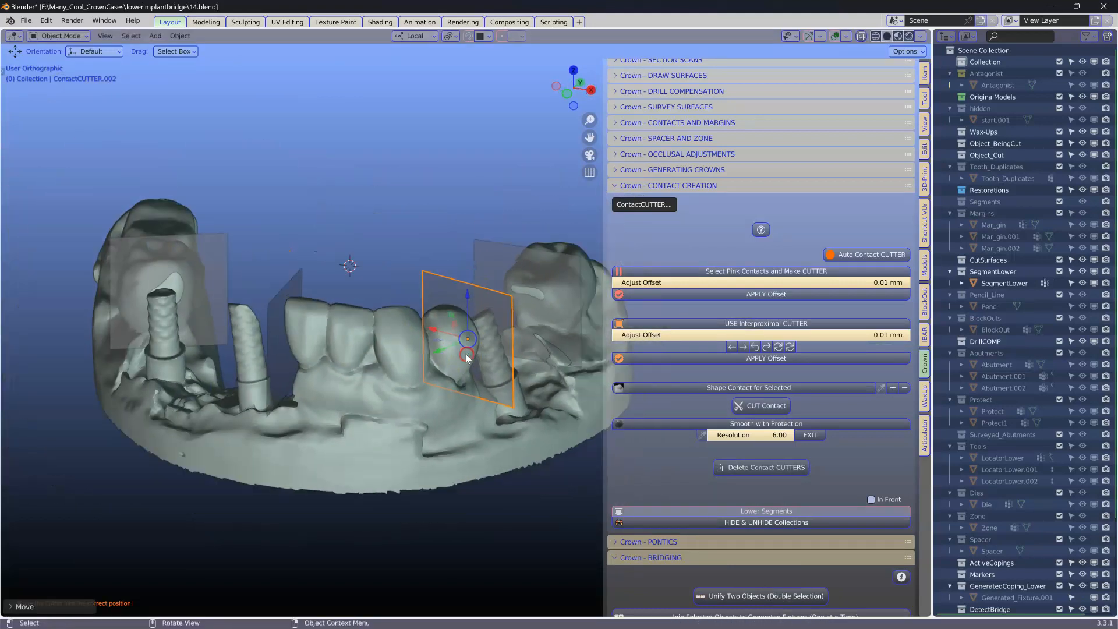
# Step: Bring the bridge fixture back into view and select the crown to be shaped
pyautogui.click(387, 230)
pyautogui.click(362, 239)
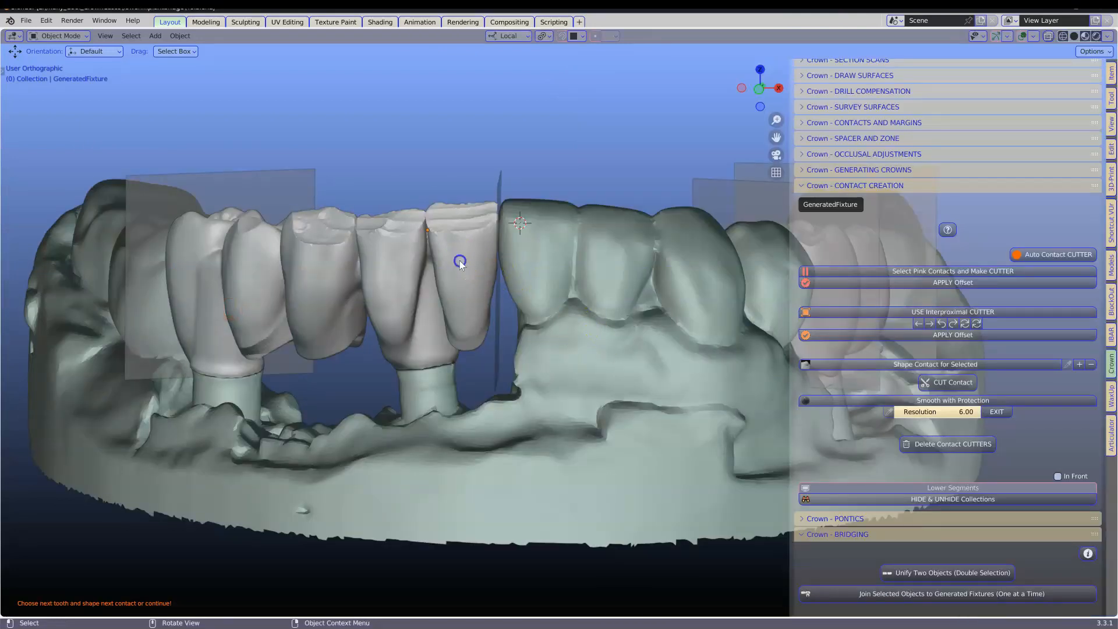
pyautogui.click(460, 238)
pyautogui.scroll(-1, 910, 325)
# Step: Shape the contact for the selected crown, then smooth its borders with Smooth with Protection at a 123 px radius and exit
pyautogui.click(937, 354)
pyautogui.moveTo(605, 305); pyautogui.dragTo(437, 217, button='middle')
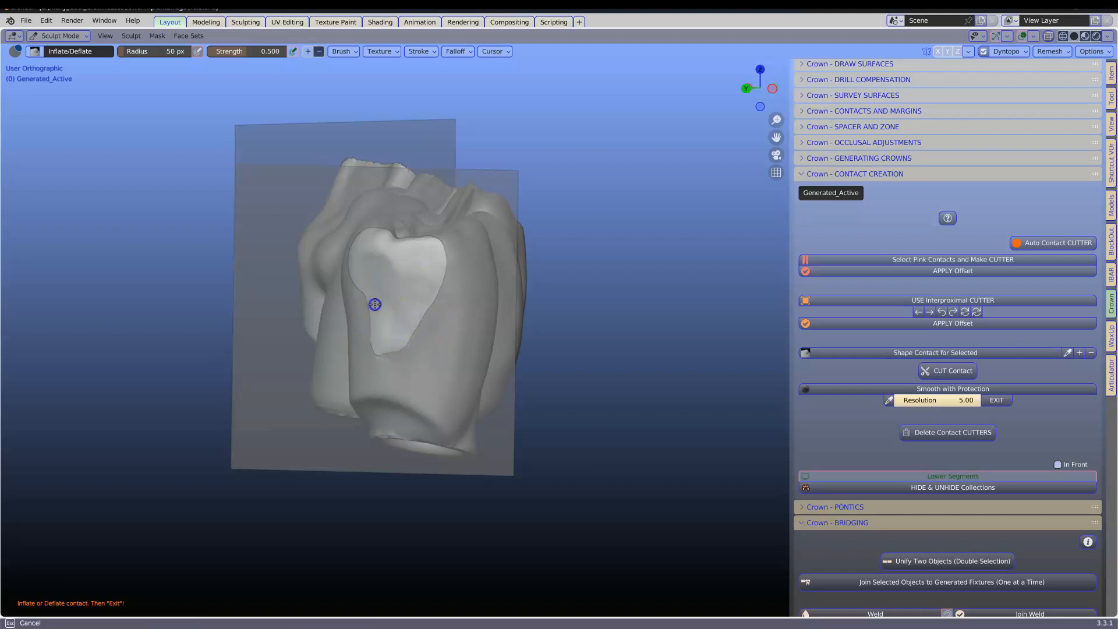
pyautogui.click(910, 390)
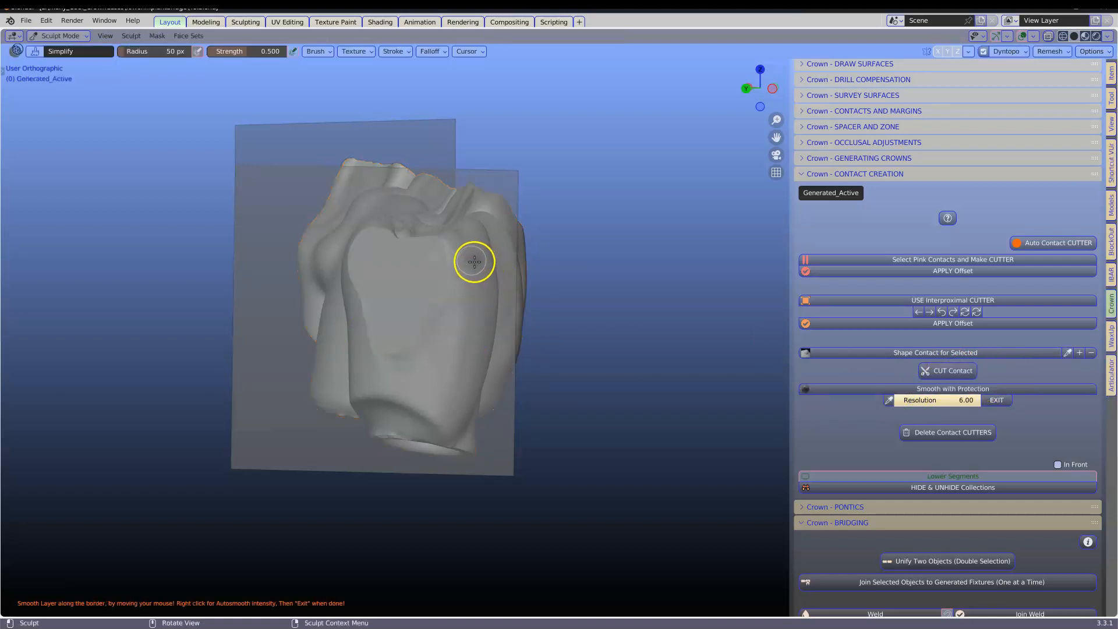
pyautogui.rightClick(355, 242)
pyautogui.moveTo(431, 242)
pyautogui.mouseDown()
pyautogui.moveTo(444, 261)
pyautogui.moveTo(391, 350)
pyautogui.moveTo(368, 259)
pyautogui.mouseUp()
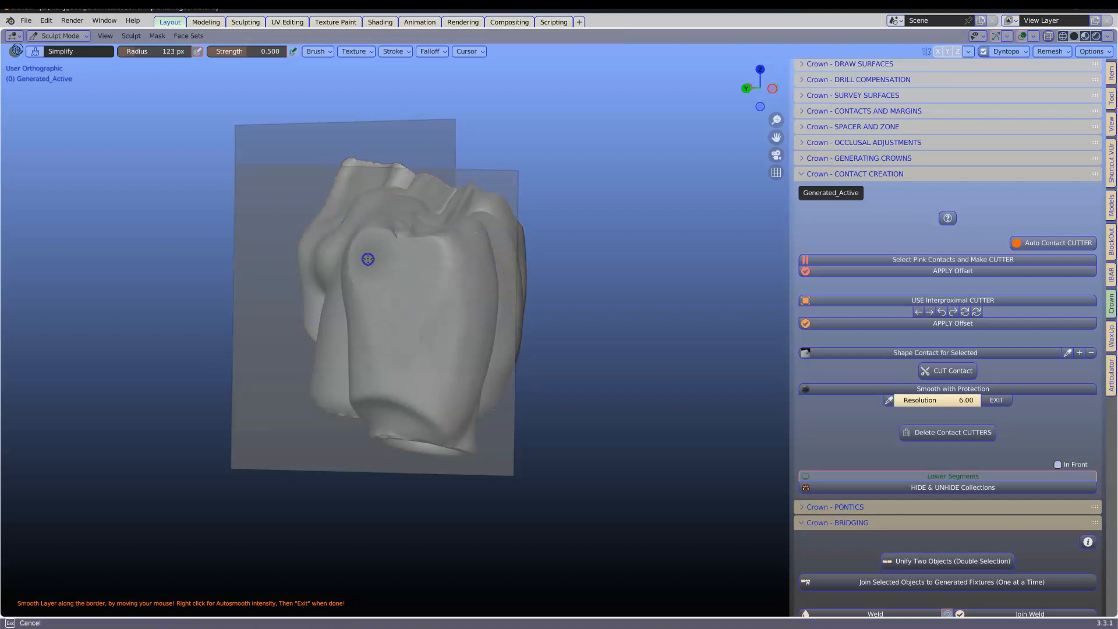
pyautogui.moveTo(378, 254); pyautogui.dragTo(496, 230, button='middle')
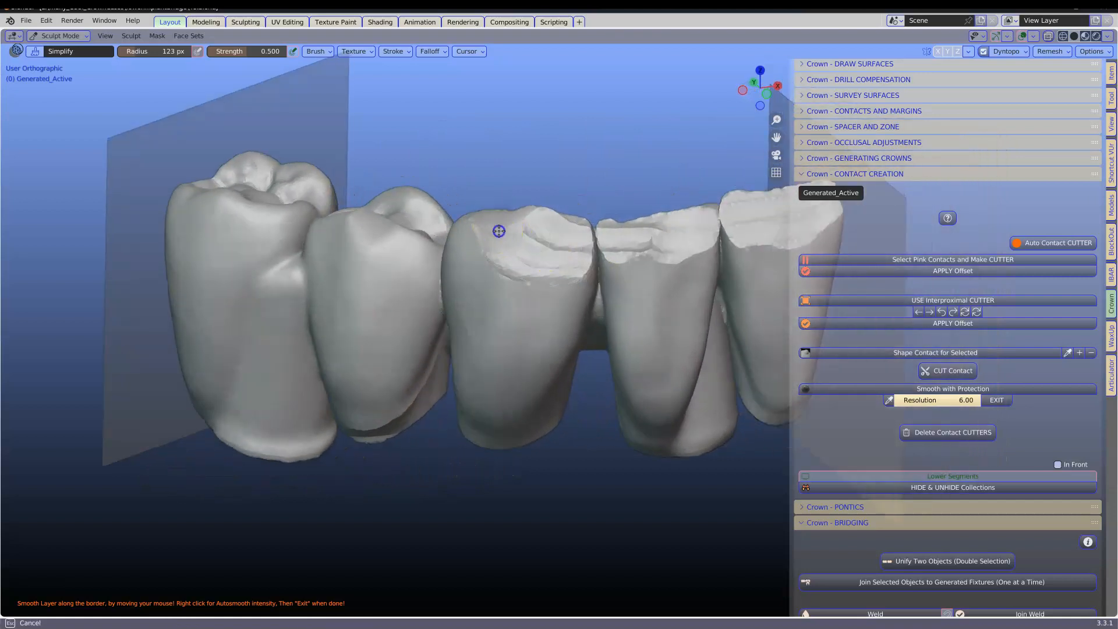
pyautogui.moveTo(557, 227); pyautogui.dragTo(584, 266)
pyautogui.moveTo(735, 206)
pyautogui.mouseDown()
pyautogui.moveTo(691, 247)
pyautogui.moveTo(821, 208)
pyautogui.moveTo(826, 221)
pyautogui.moveTo(730, 213)
pyautogui.mouseUp()
pyautogui.moveTo(729, 213); pyautogui.dragTo(653, 291, button='middle')
pyautogui.moveTo(652, 291)
pyautogui.mouseDown()
pyautogui.moveTo(650, 250)
pyautogui.moveTo(651, 332)
pyautogui.moveTo(675, 435)
pyautogui.moveTo(661, 379)
pyautogui.moveTo(662, 397)
pyautogui.mouseUp()
pyautogui.moveTo(522, 387)
pyautogui.mouseDown()
pyautogui.moveTo(507, 322)
pyautogui.moveTo(507, 352)
pyautogui.mouseUp()
pyautogui.moveTo(507, 352)
pyautogui.mouseDown(button='middle')
pyautogui.moveTo(669, 400)
pyautogui.moveTo(526, 326)
pyautogui.moveTo(469, 326)
pyautogui.mouseUp(button='middle')
pyautogui.moveTo(468, 326)
pyautogui.mouseDown()
pyautogui.moveTo(438, 245)
pyautogui.moveTo(427, 334)
pyautogui.mouseUp()
pyautogui.moveTo(466, 383); pyautogui.dragTo(474, 374)
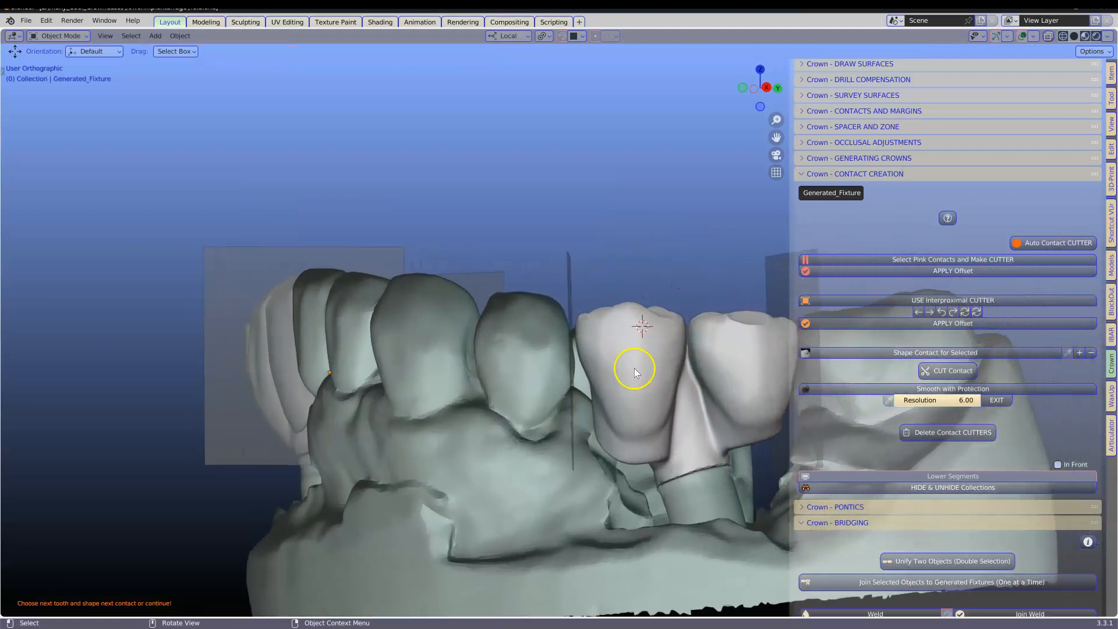
# Step: Select the adjacent crown and pull its mesial contact surface with proportional vertex moves in edit mode
pyautogui.click(634, 370)
pyautogui.scroll(3, 626, 362)
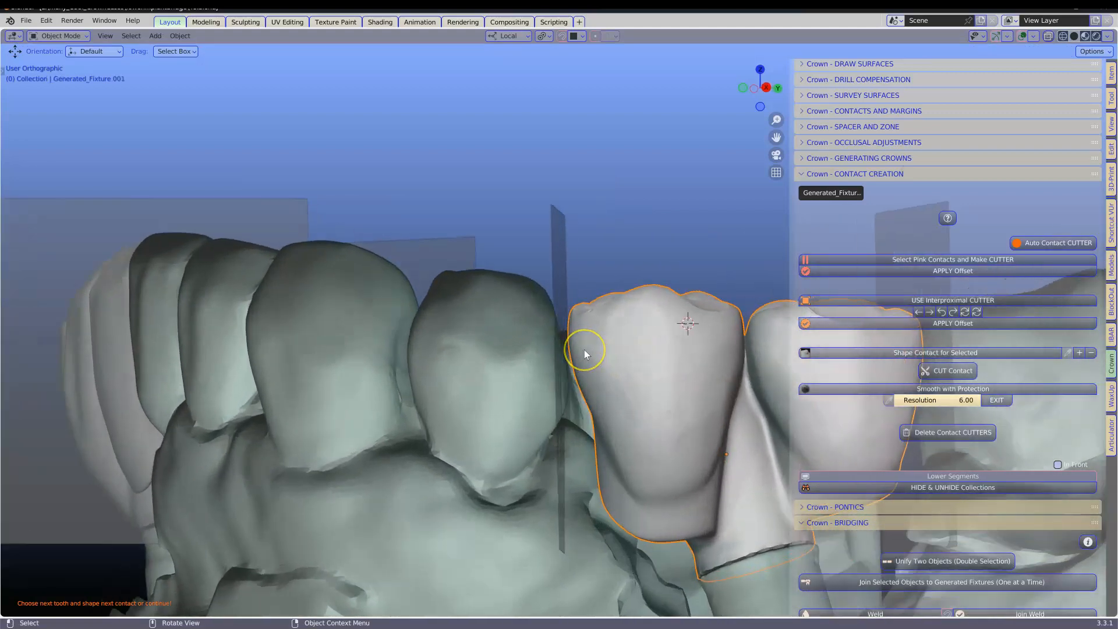
pyautogui.press('Tab')
pyautogui.click(567, 338)
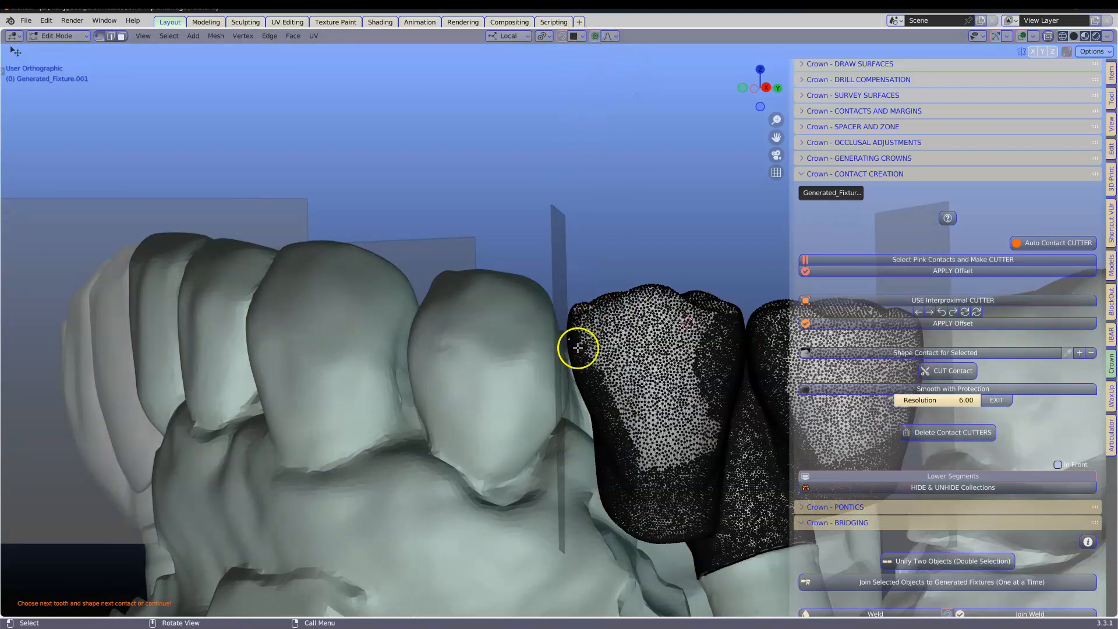
pyautogui.press('g')
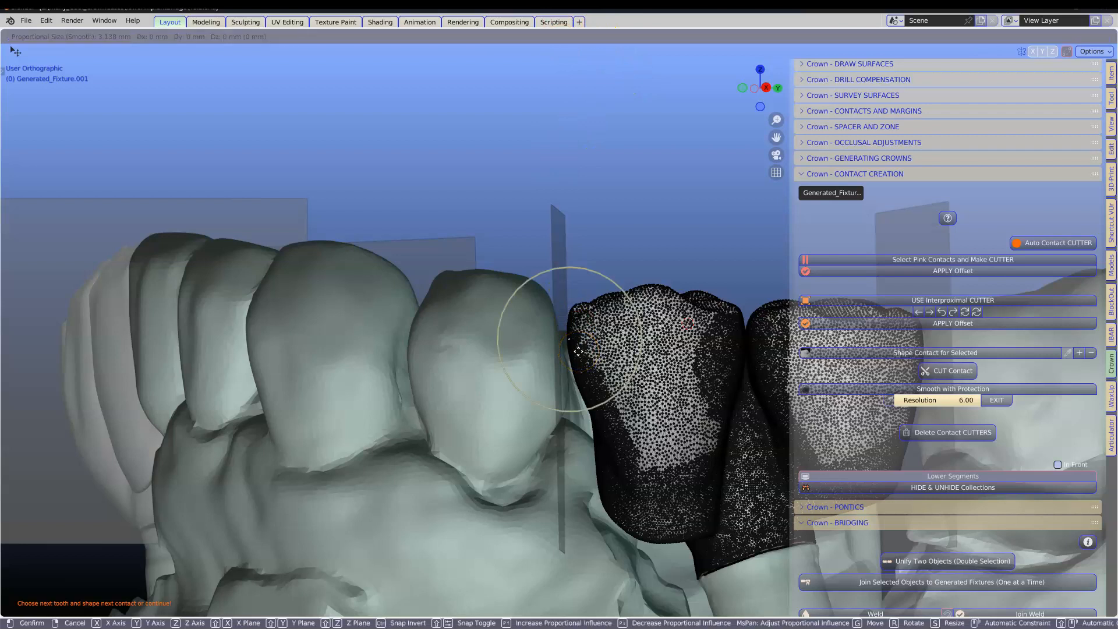
pyautogui.click(581, 389)
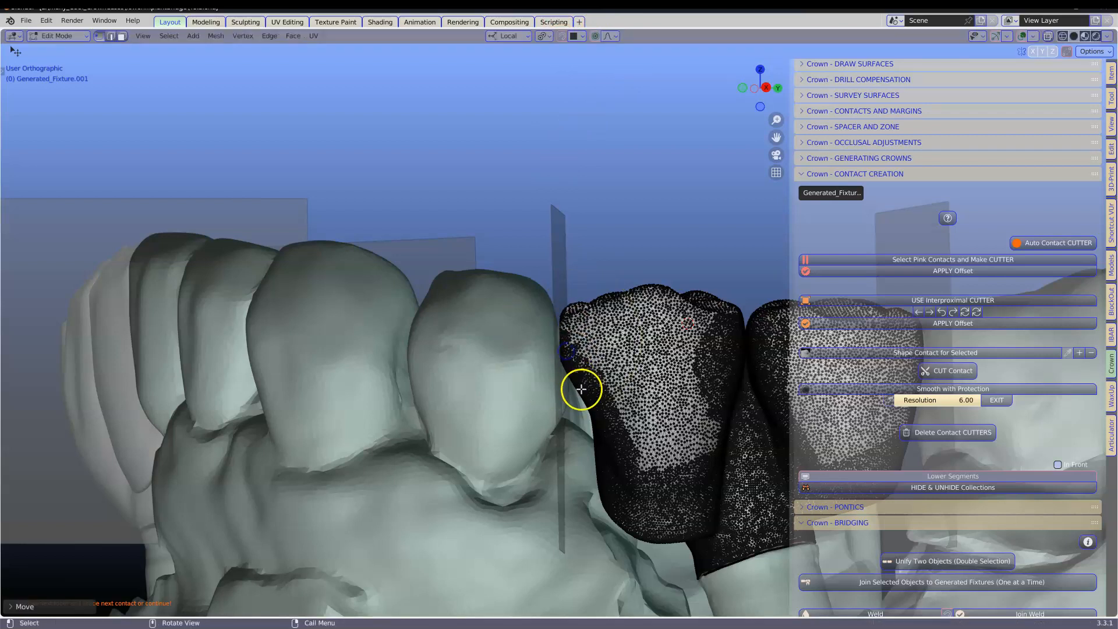
pyautogui.press('g')
pyautogui.click(571, 403)
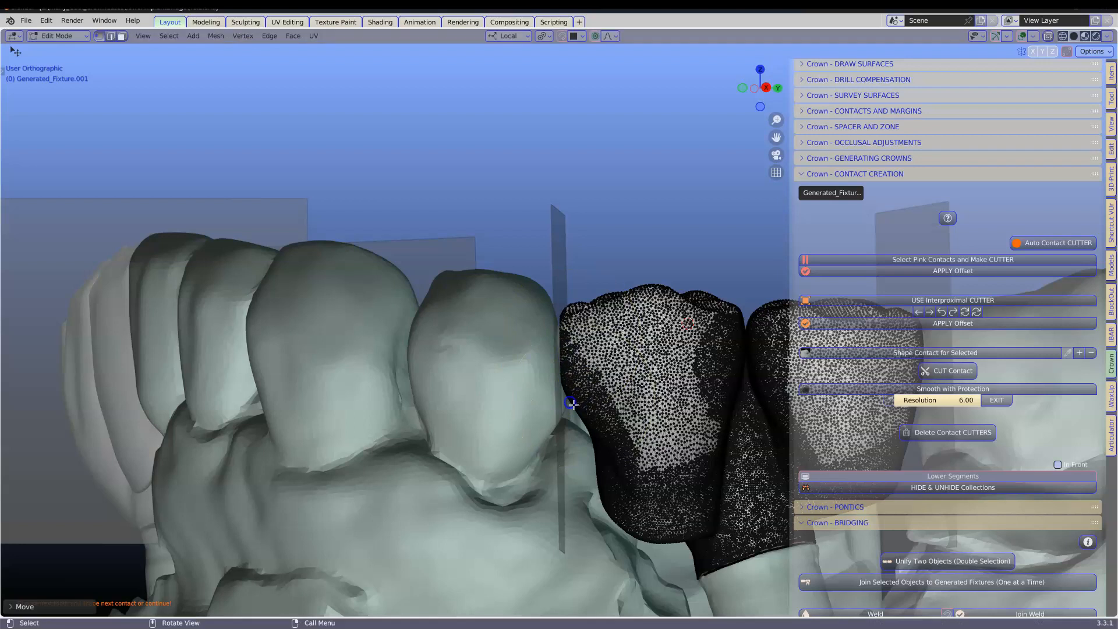
pyautogui.press('g')
pyautogui.click(568, 421)
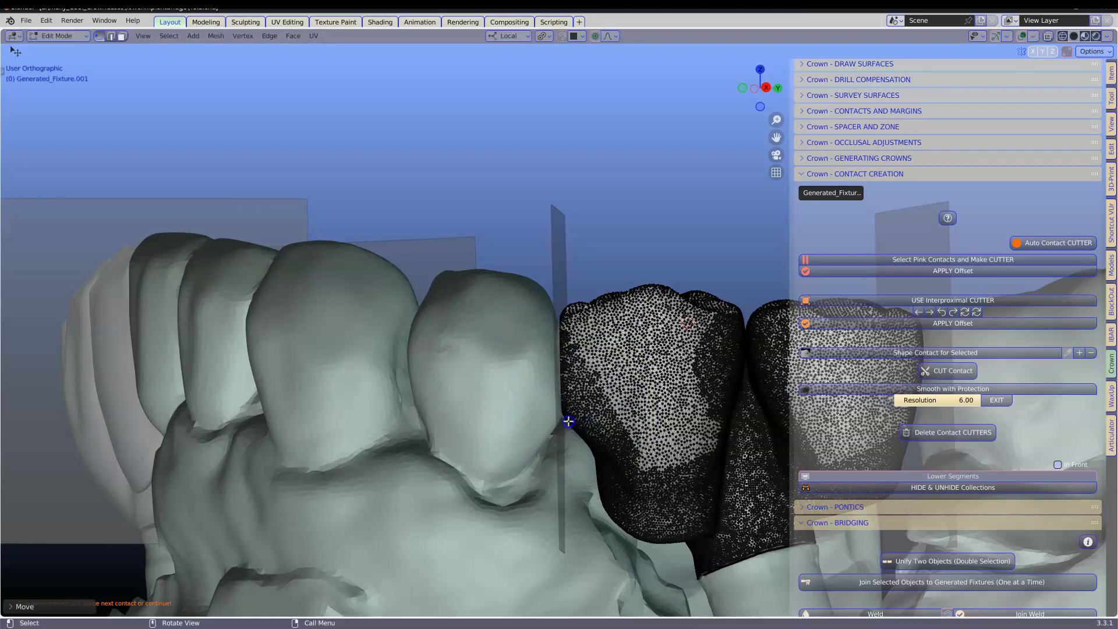
pyautogui.press('g')
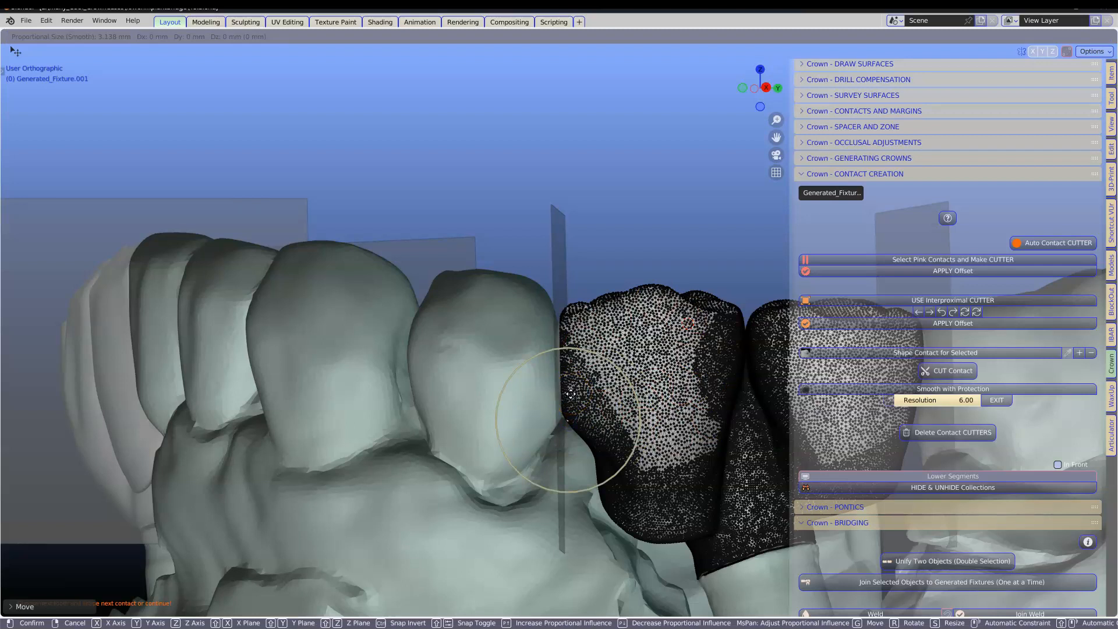
pyautogui.click(570, 394)
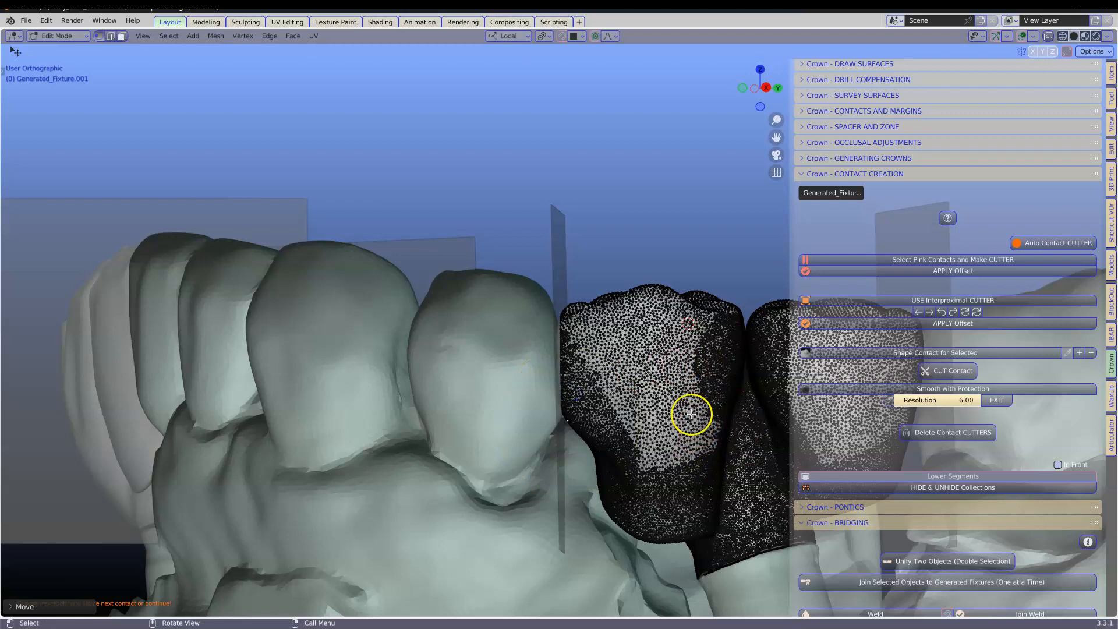
pyautogui.scroll(-3, 690, 413)
pyautogui.press('Tab')
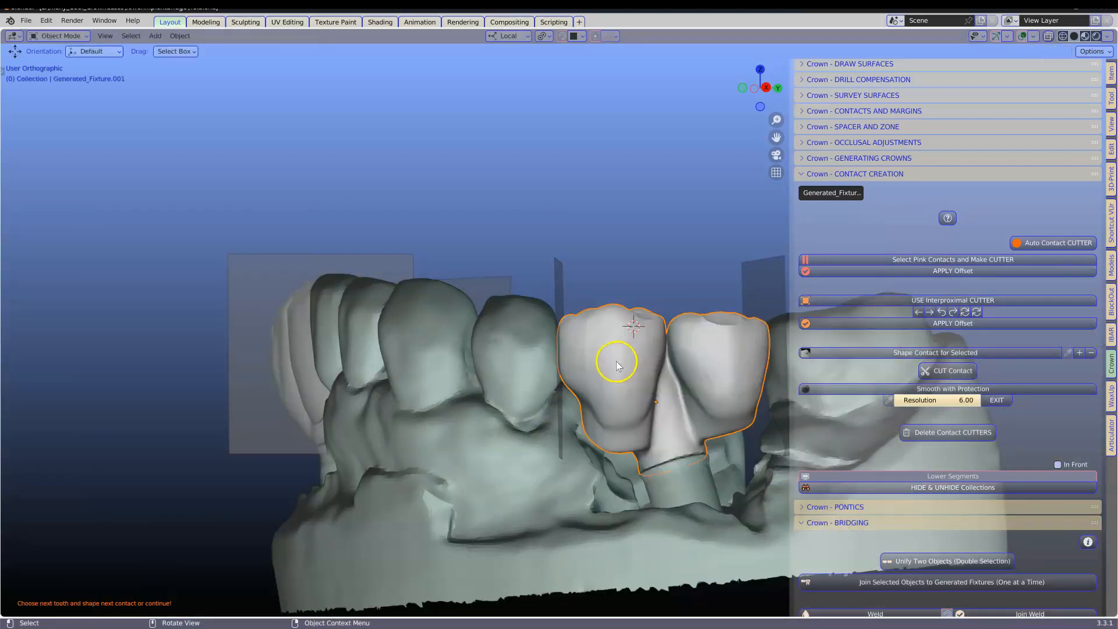
# Step: Shape the contact for the selected crown with inflate/deflate strokes and cut the contact
pyautogui.moveTo(652, 349); pyautogui.dragTo(499, 354, button='middle')
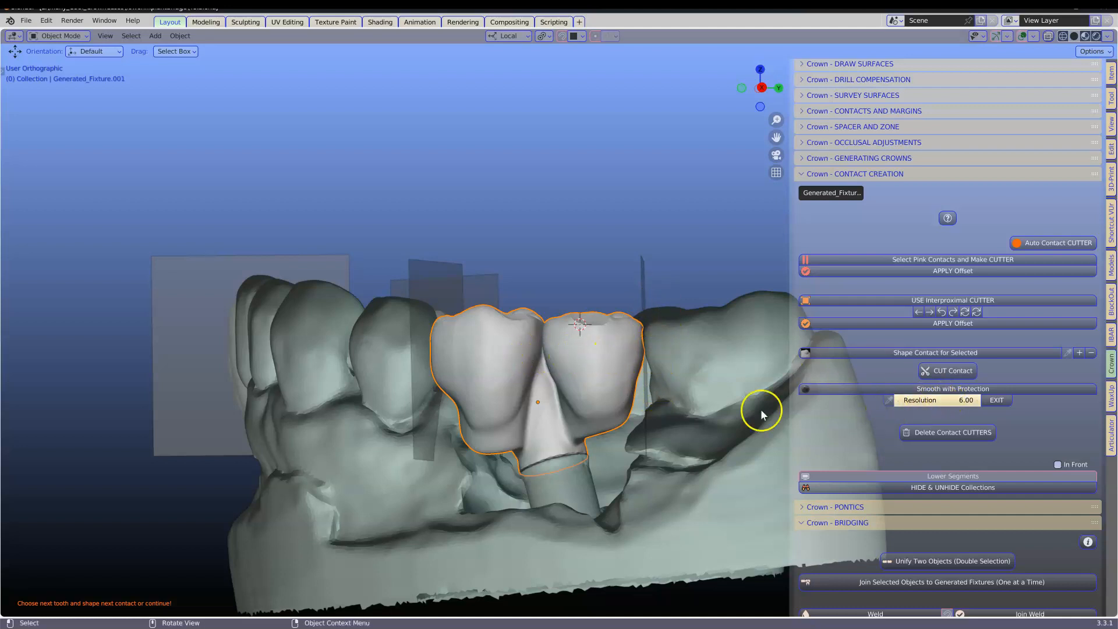
pyautogui.moveTo(639, 353); pyautogui.dragTo(668, 353, button='middle')
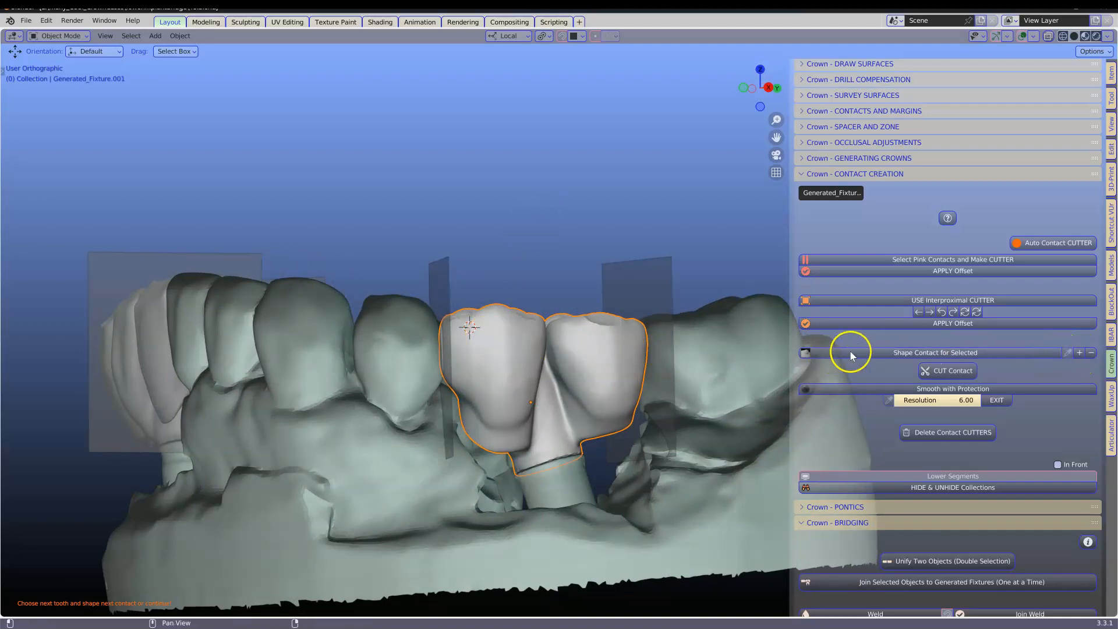
pyautogui.click(943, 353)
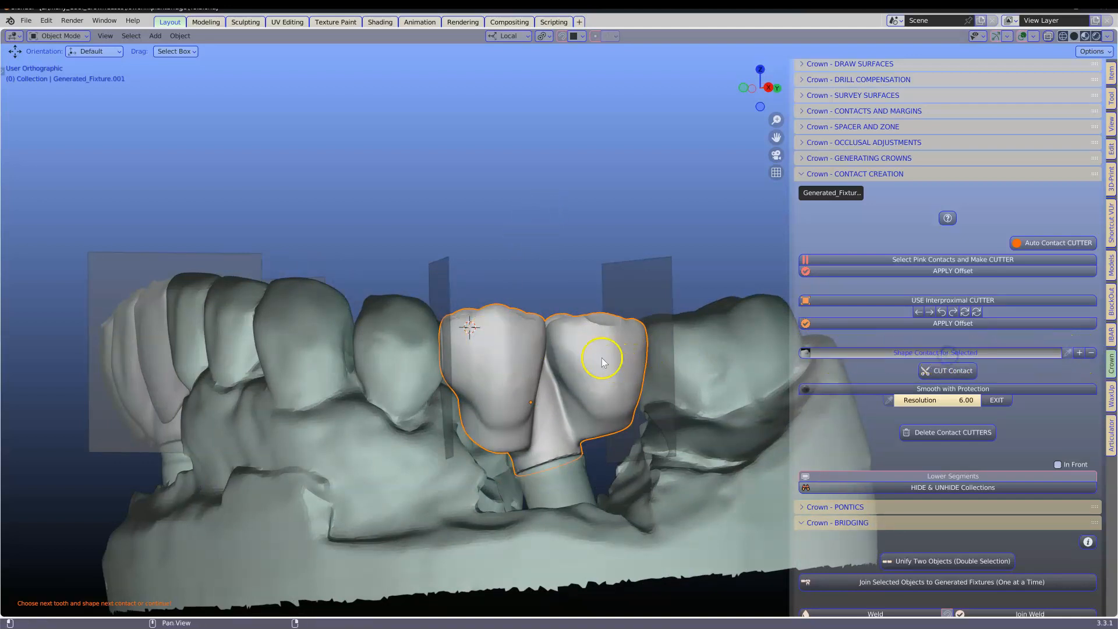
pyautogui.moveTo(546, 359); pyautogui.dragTo(639, 358, button='middle')
pyautogui.scroll(-4, 633, 360)
pyautogui.moveTo(539, 340); pyautogui.dragTo(538, 340)
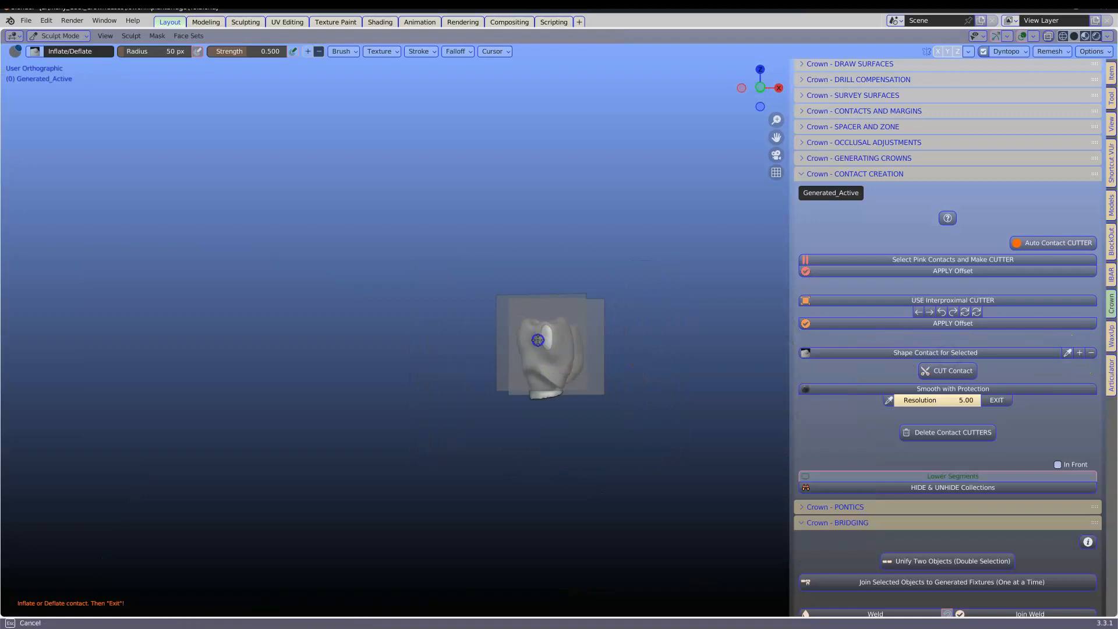
pyautogui.moveTo(526, 342); pyautogui.dragTo(495, 348, button='middle')
pyautogui.scroll(2, 495, 348)
pyautogui.moveTo(499, 339); pyautogui.dragTo(513, 333)
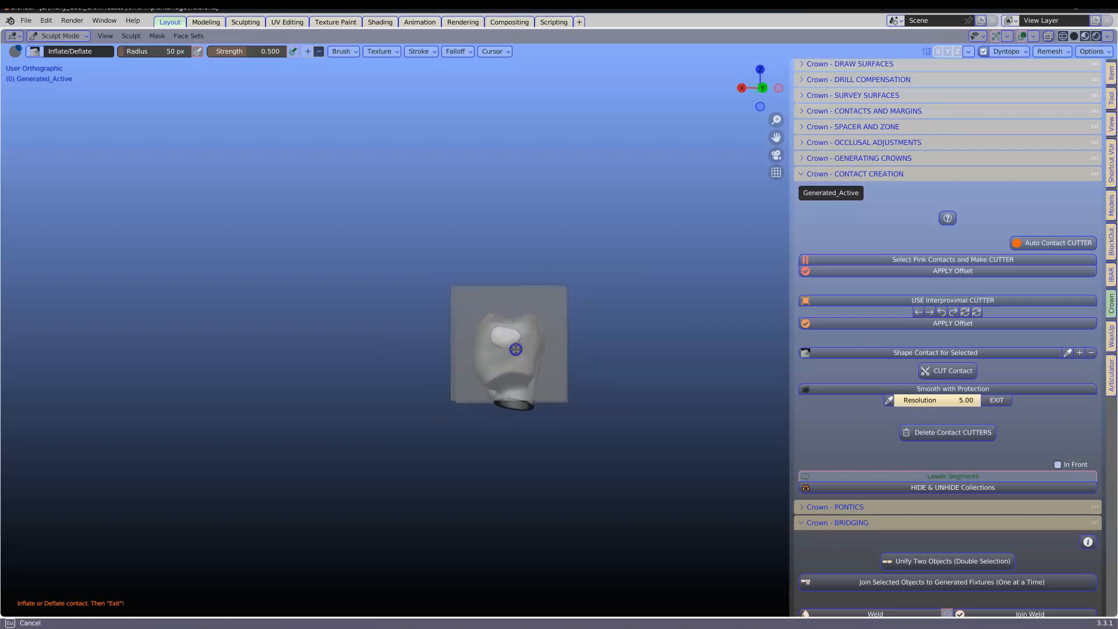
pyautogui.scroll(4, 559, 330)
pyautogui.click(930, 370)
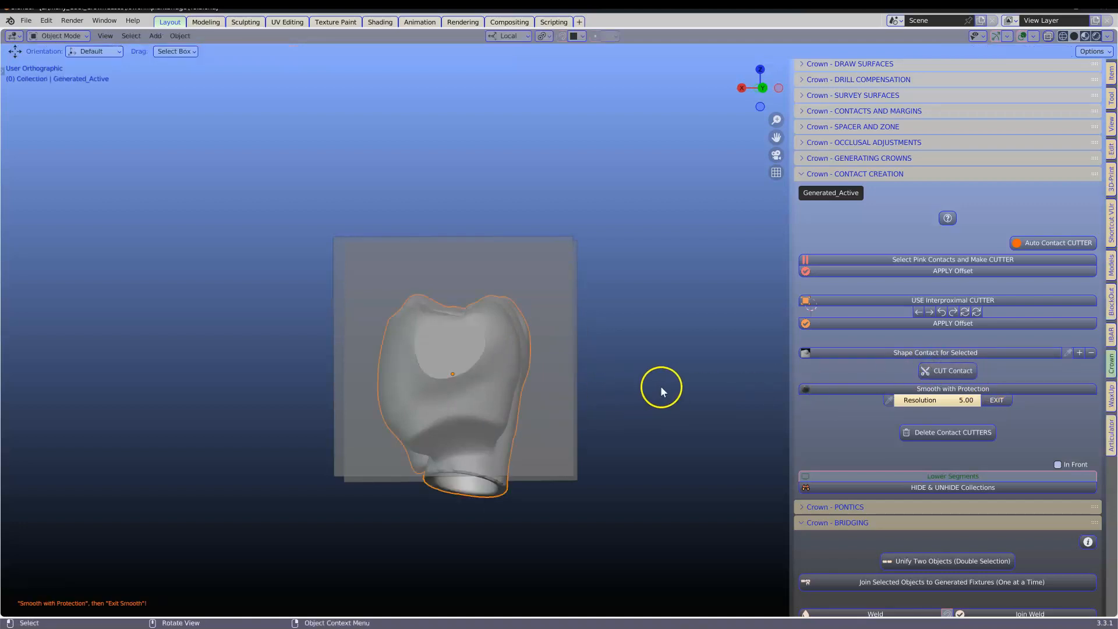
# Step: Smooth the crown's borders with Smooth with Protection at resolution 6.00, then exit the smoothing
pyautogui.click(930, 389)
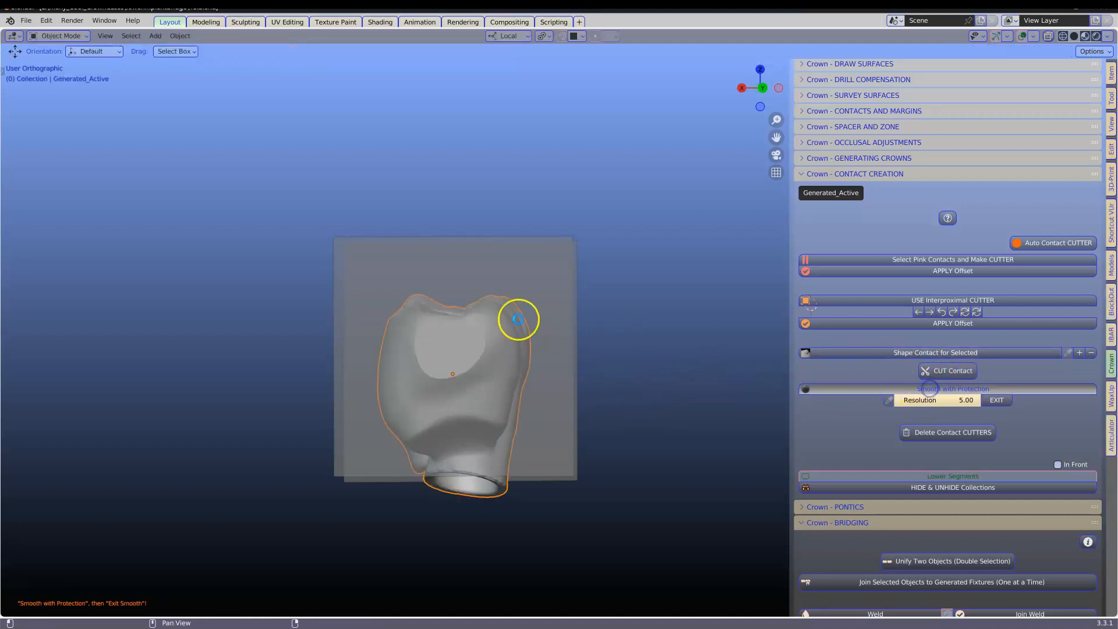
pyautogui.moveTo(375, 329)
pyautogui.mouseDown(button='middle')
pyautogui.moveTo(501, 351)
pyautogui.moveTo(593, 323)
pyautogui.mouseUp(button='middle')
pyautogui.moveTo(341, 291); pyautogui.dragTo(339, 383)
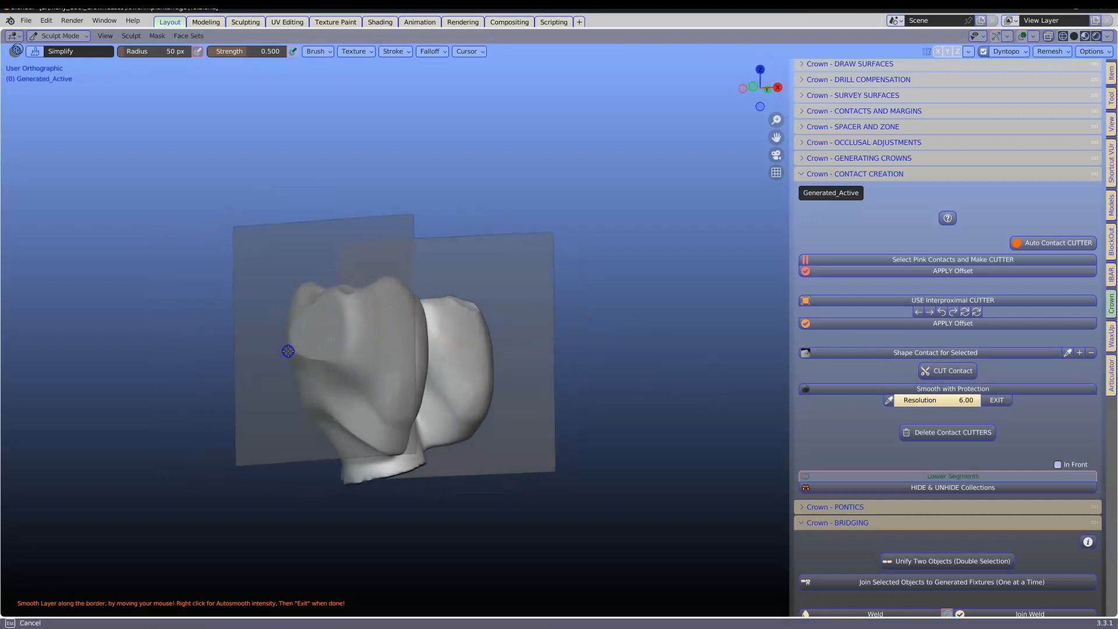
pyautogui.moveTo(309, 337); pyautogui.dragTo(314, 349)
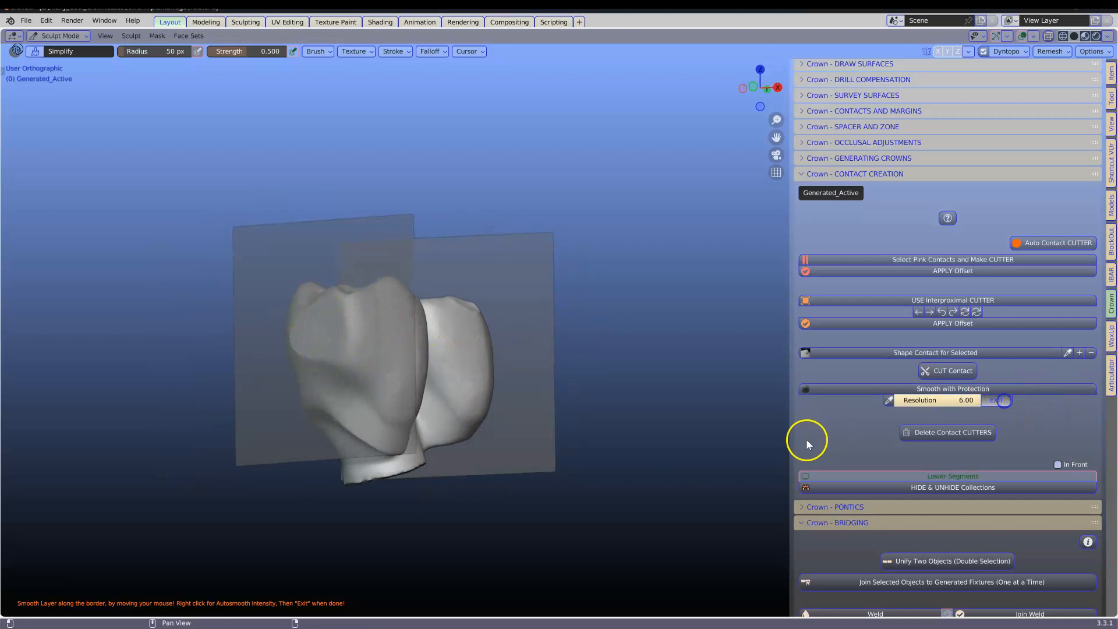
pyautogui.click(972, 432)
pyautogui.scroll(-6, 521, 256)
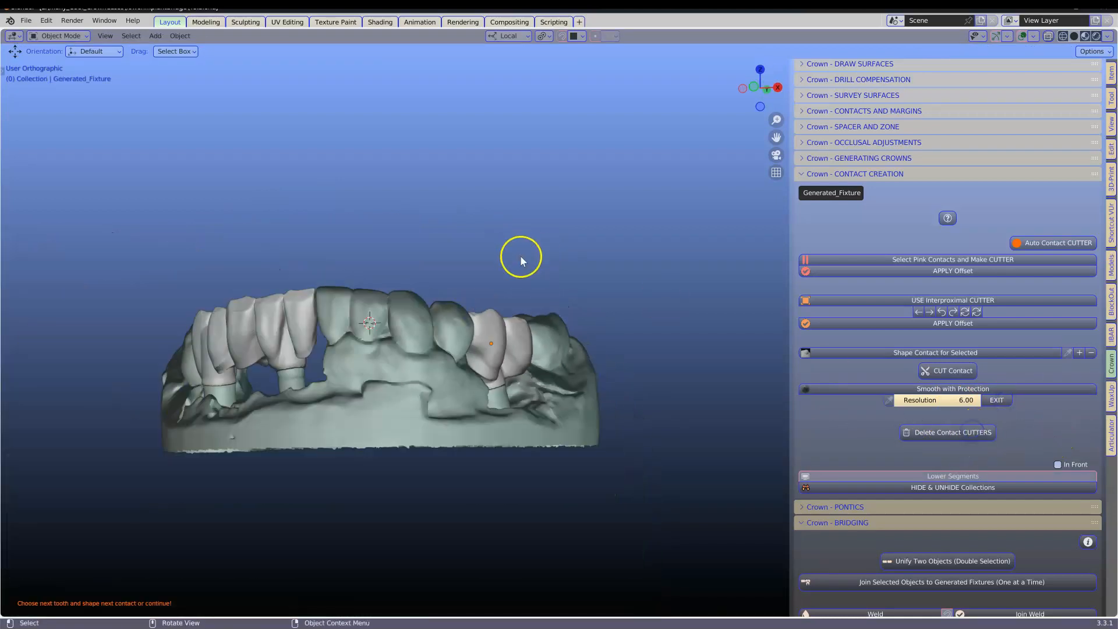
# Step: Split off a new editor area beside the viewport and switch it to the Outliner
pyautogui.moveTo(583, 283); pyautogui.dragTo(750, 332, button='middle')
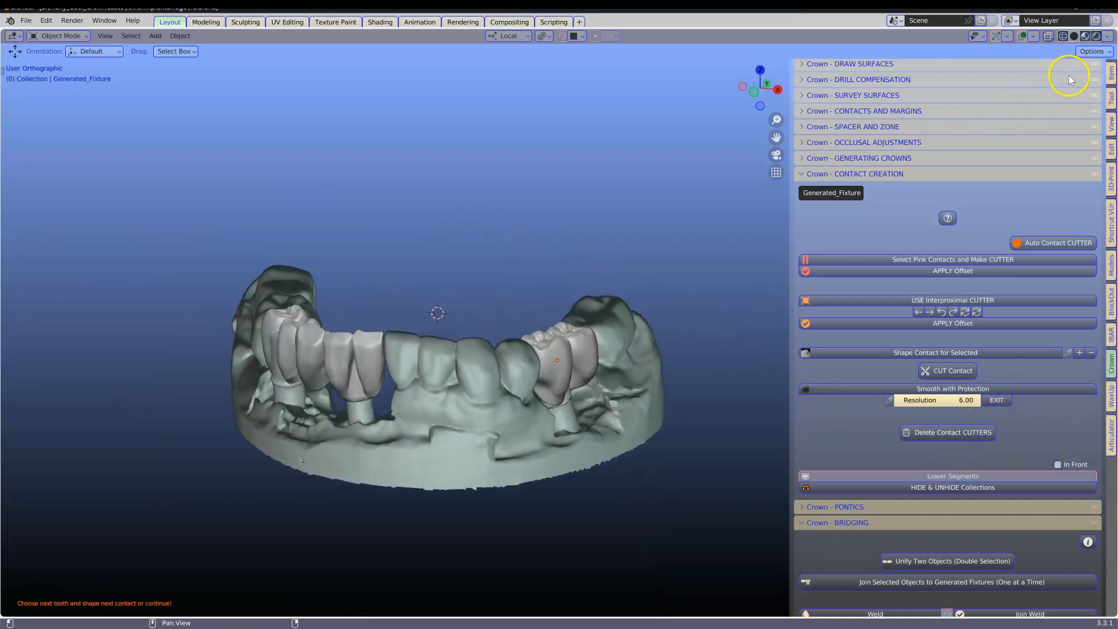
pyautogui.moveTo(1112, 41); pyautogui.dragTo(882, 64)
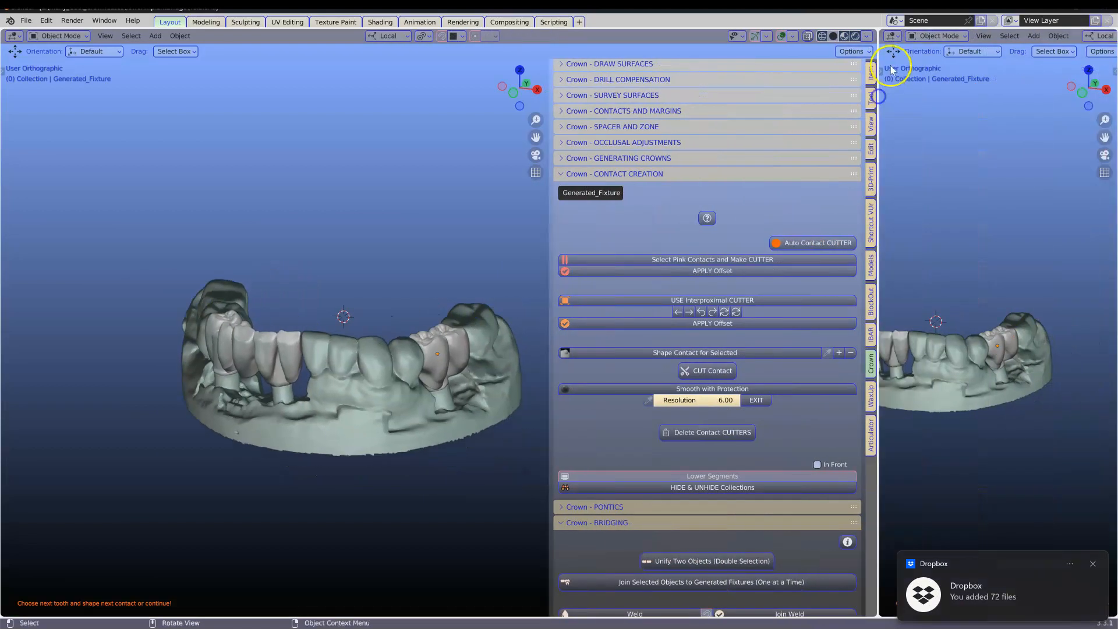
pyautogui.click(894, 36)
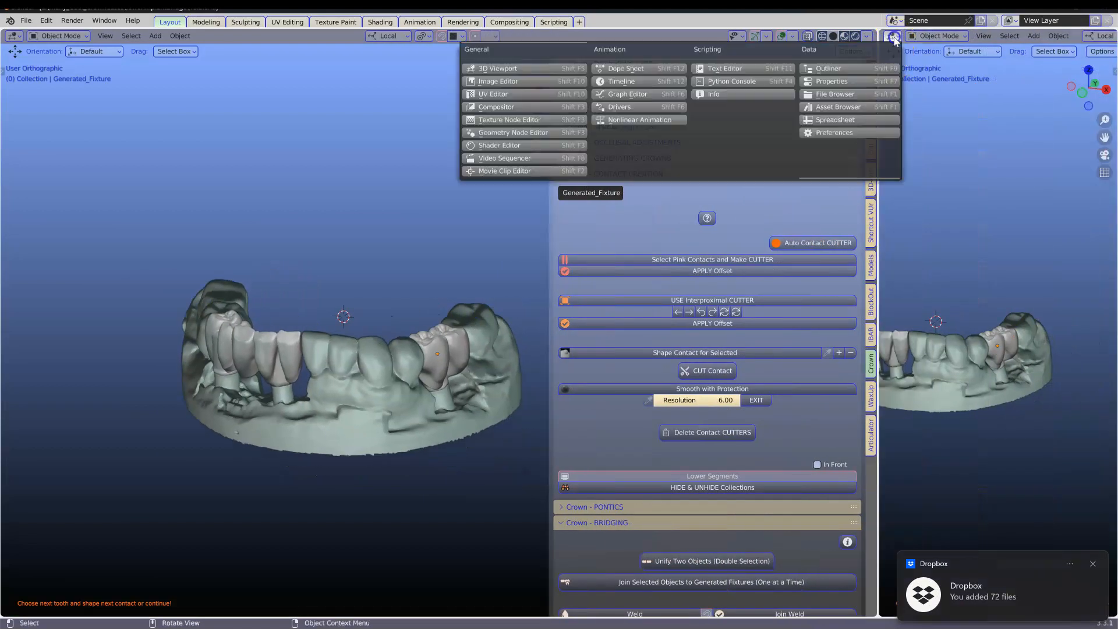
pyautogui.click(838, 81)
pyautogui.click(891, 36)
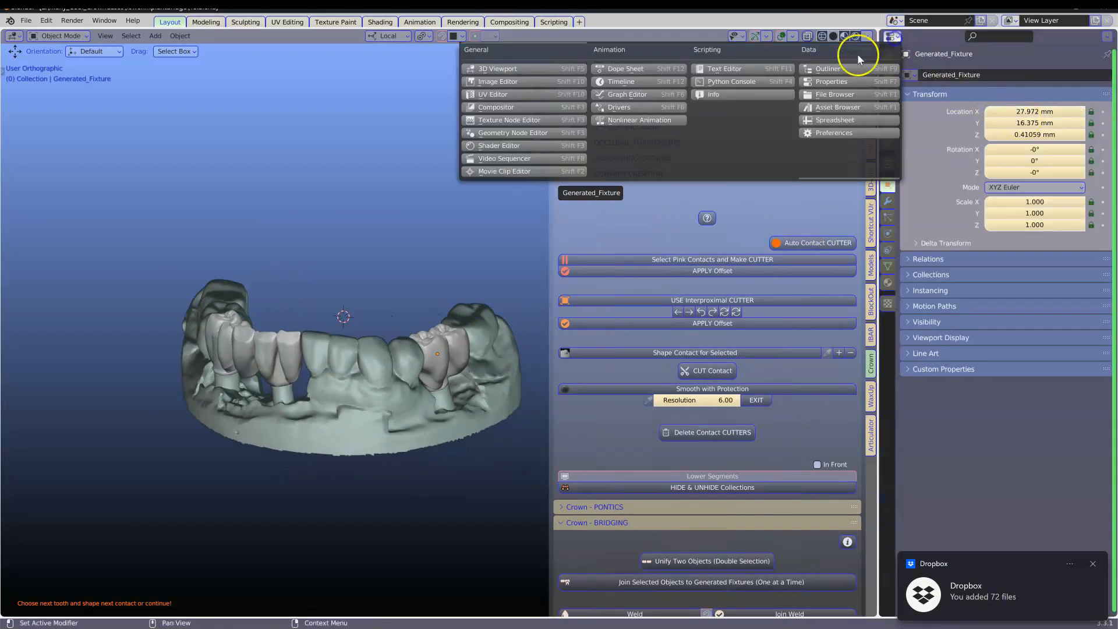
pyautogui.click(806, 71)
pyautogui.click(890, 37)
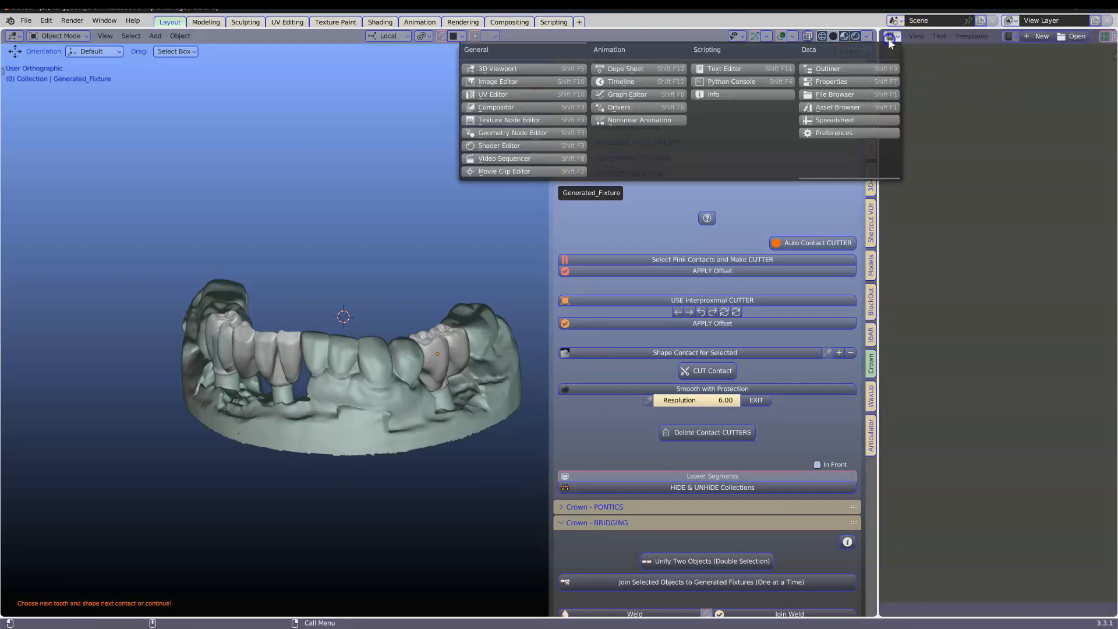
pyautogui.click(847, 69)
# Step: Enable additional restriction toggle columns in the Outliner's filter options
pyautogui.click(1094, 37)
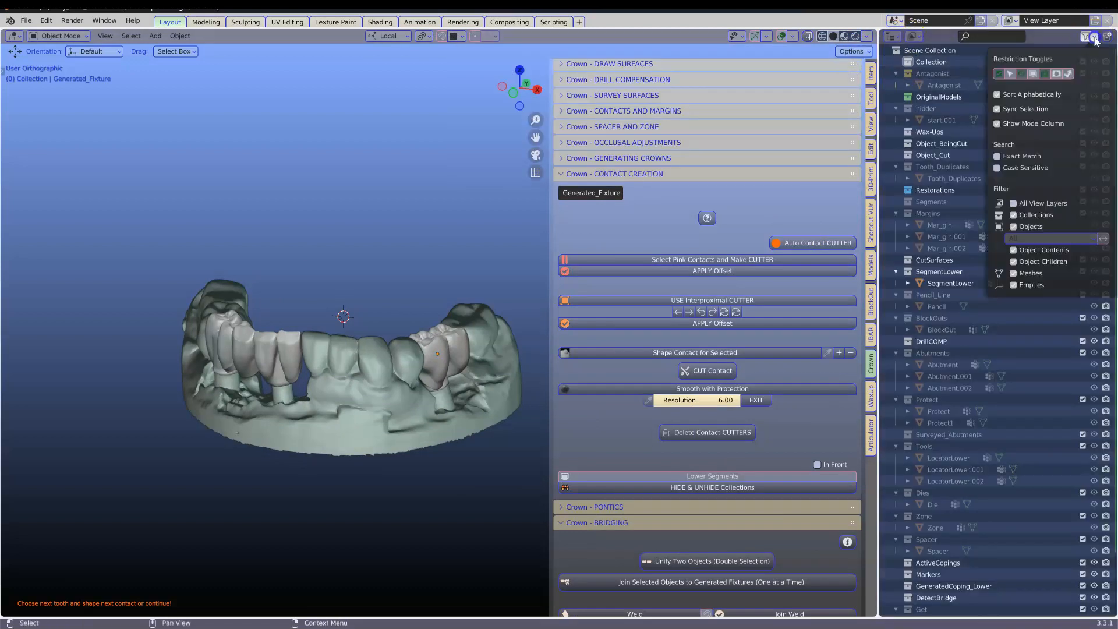
pyautogui.click(1010, 74)
pyautogui.click(1033, 74)
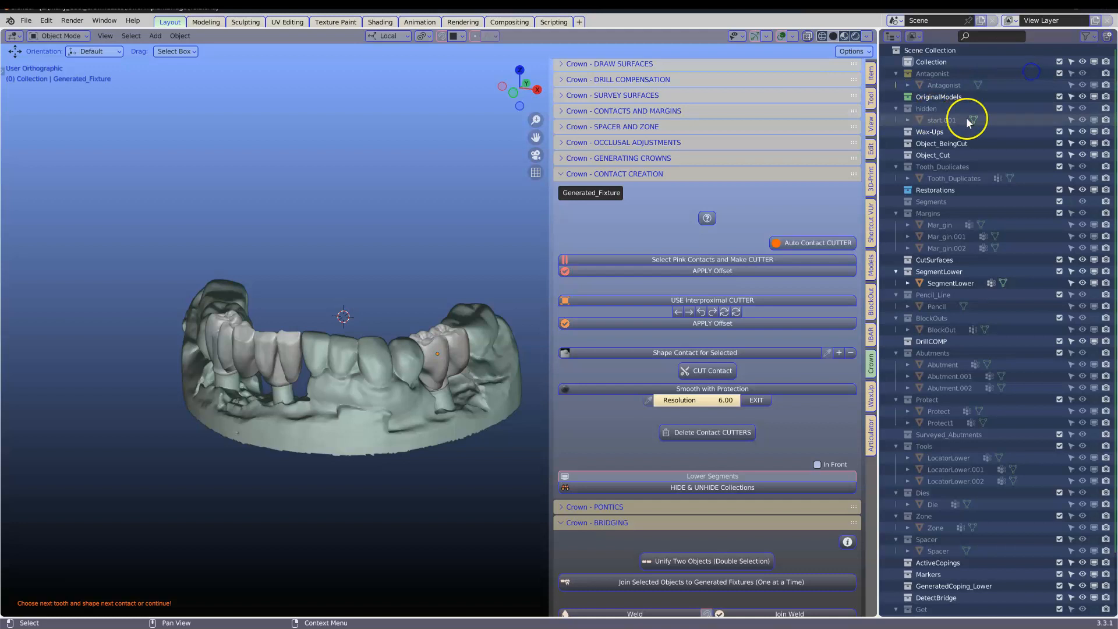
# Step: Unhide the start.001 model and hide the SegmentLower scan
pyautogui.click(1093, 116)
pyautogui.click(410, 415)
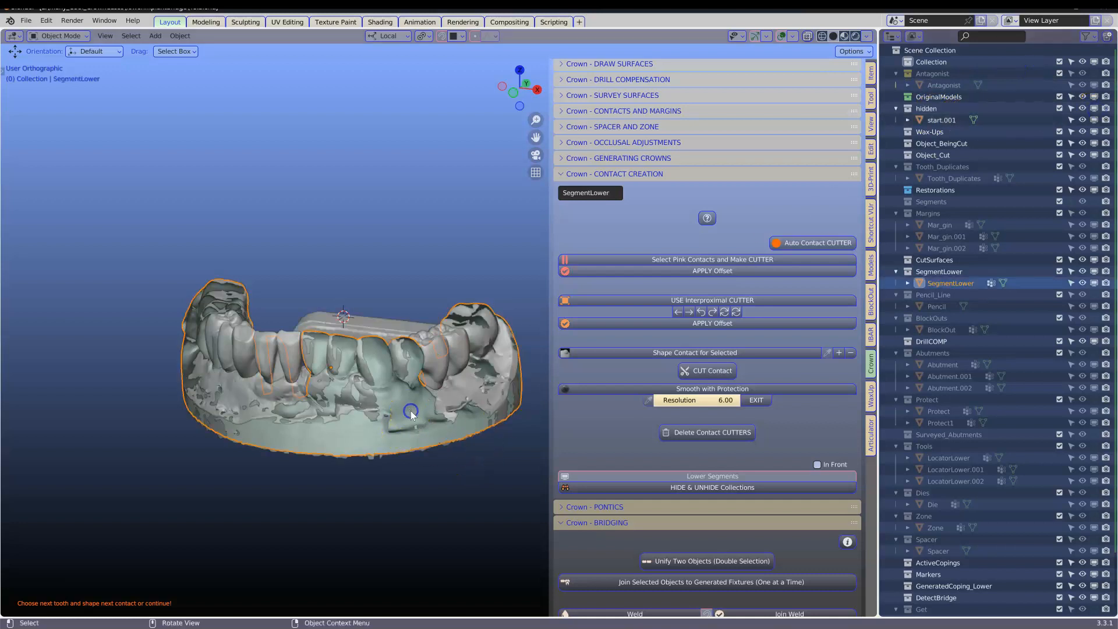
pyautogui.press('h')
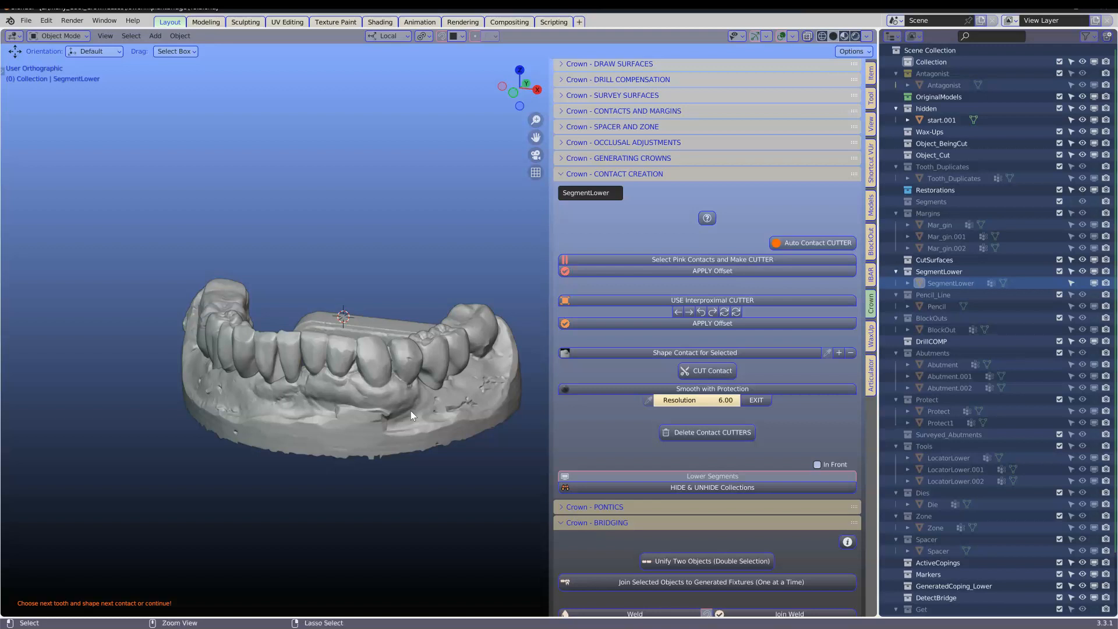
# Step: Zoom in on the anterior teeth and select the generated fixture bridge on the model
pyautogui.scroll(1, 411, 411)
pyautogui.click(358, 331)
pyautogui.moveTo(457, 349); pyautogui.dragTo(532, 302, button='middle')
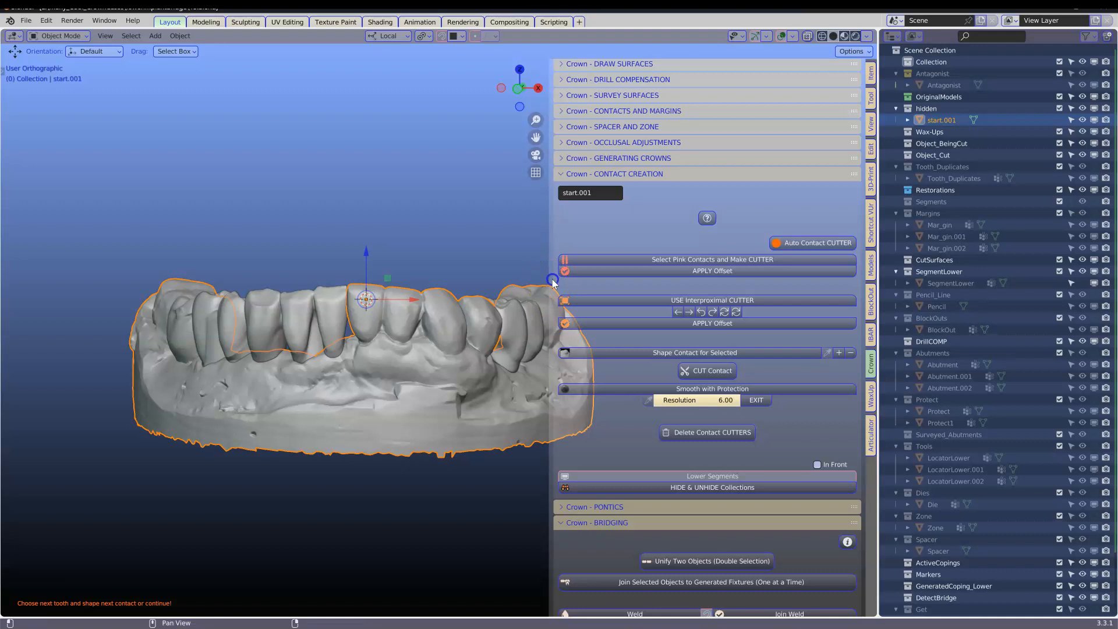
pyautogui.moveTo(552, 280); pyautogui.dragTo(666, 274)
pyautogui.click(552, 223)
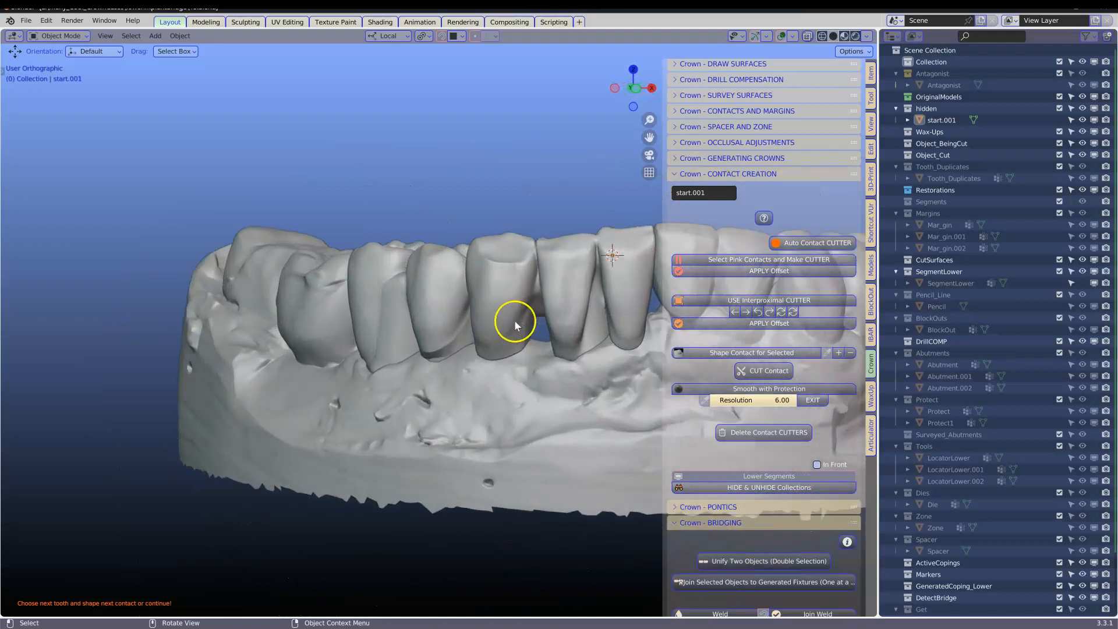
pyautogui.click(571, 299)
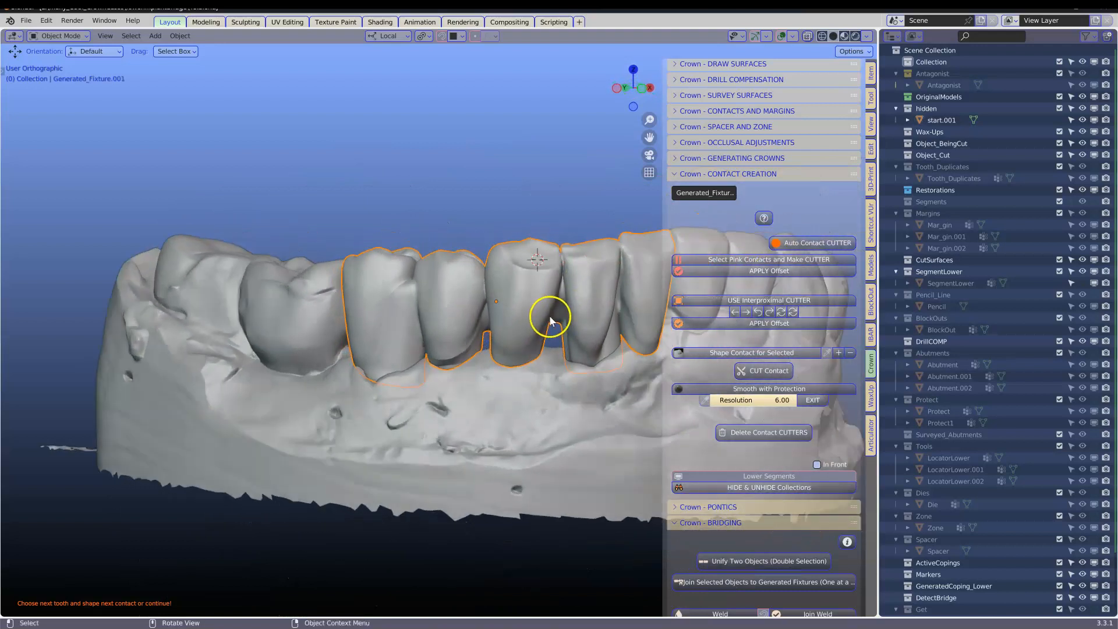